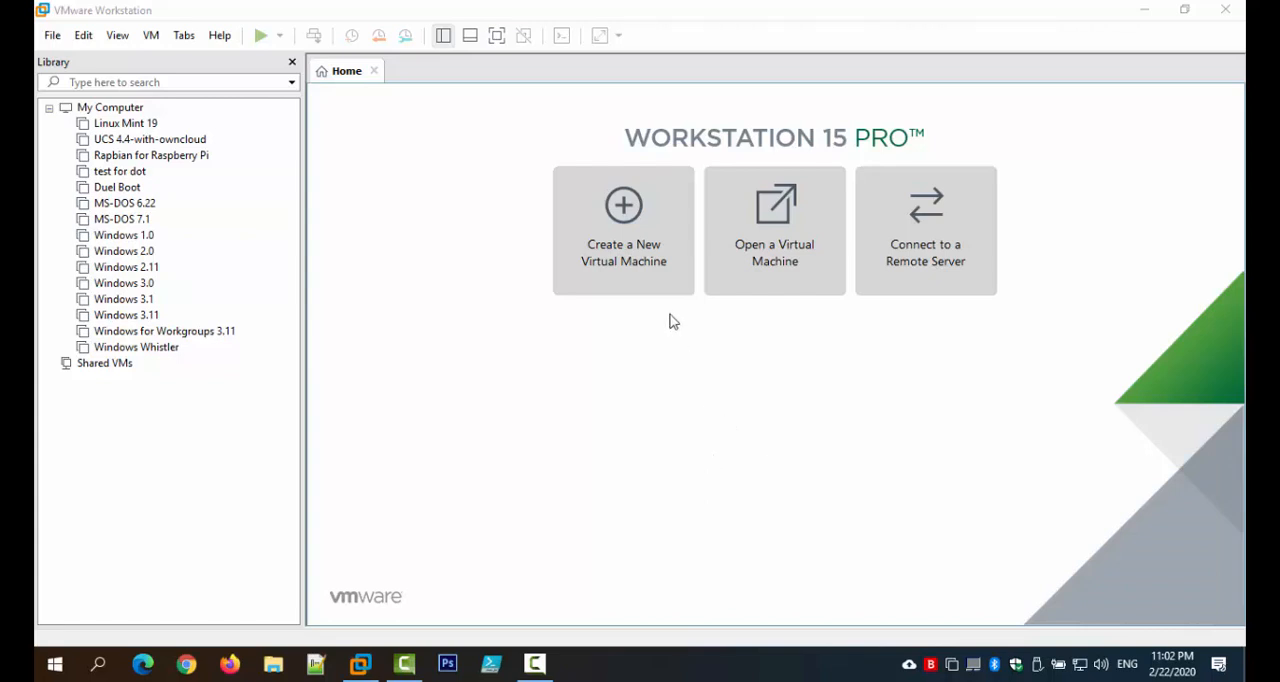
# Step: Start a new virtual machine with the typical configuration and choose to install the operating system later
pyautogui.click(637, 277)
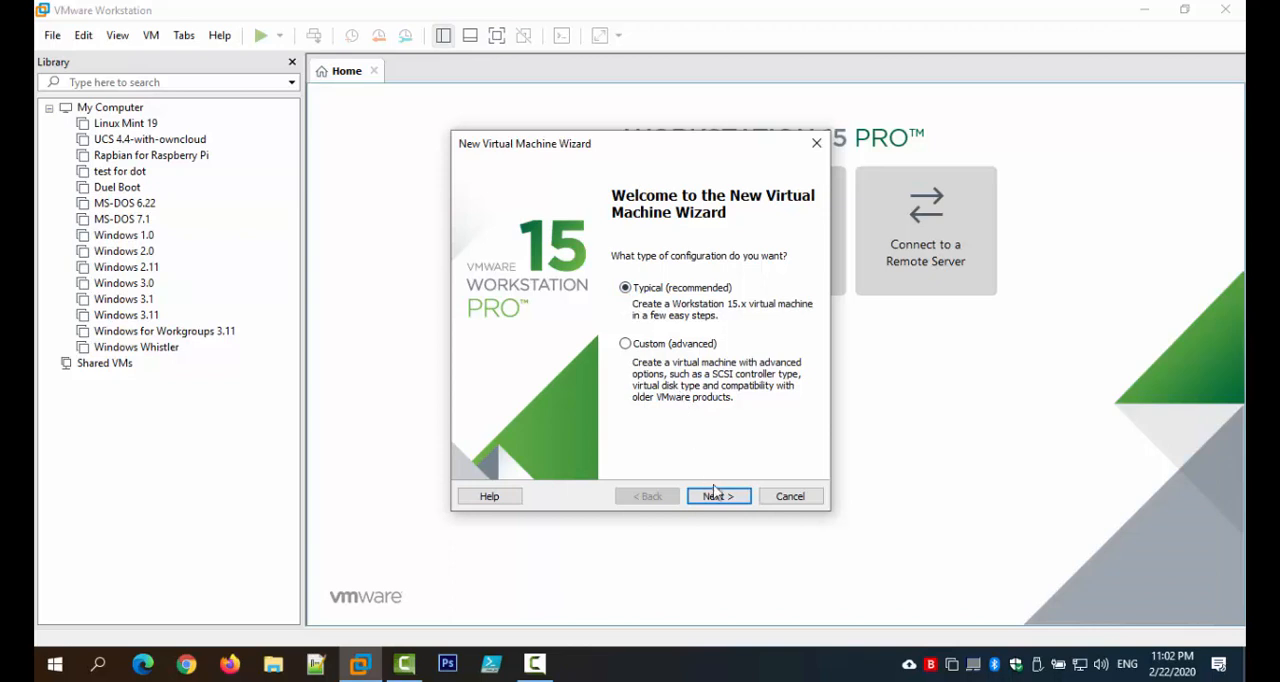
pyautogui.click(717, 496)
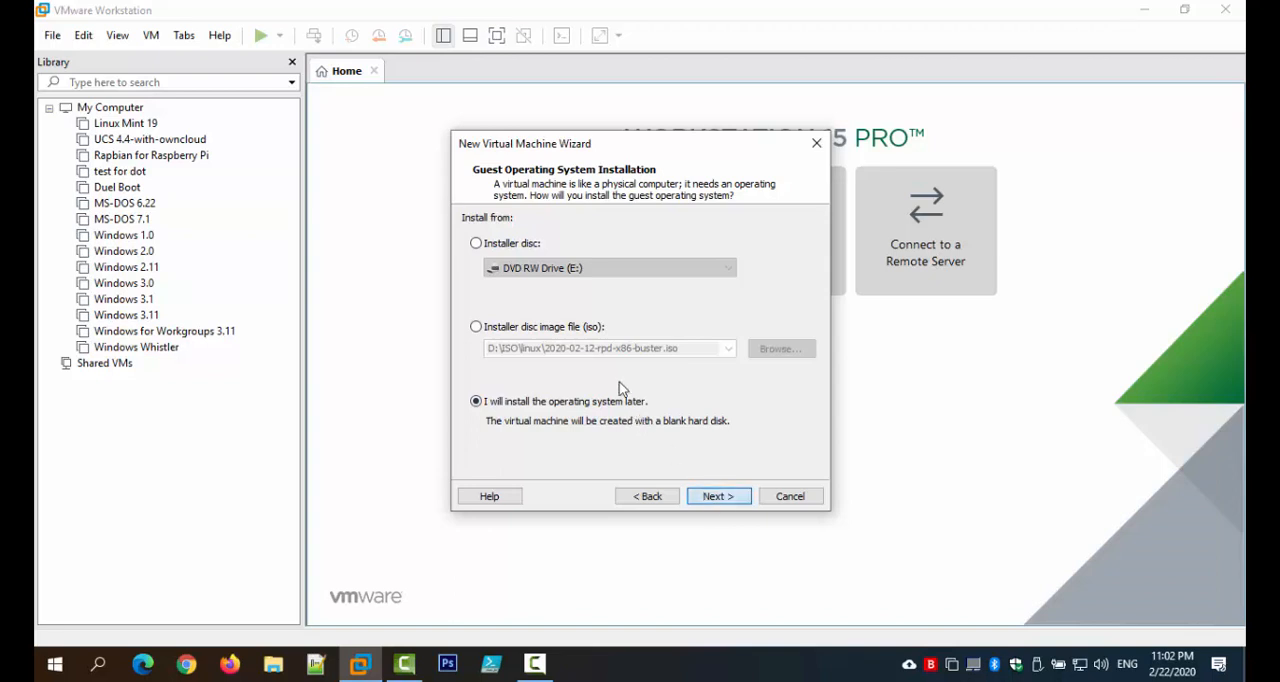
pyautogui.click(564, 330)
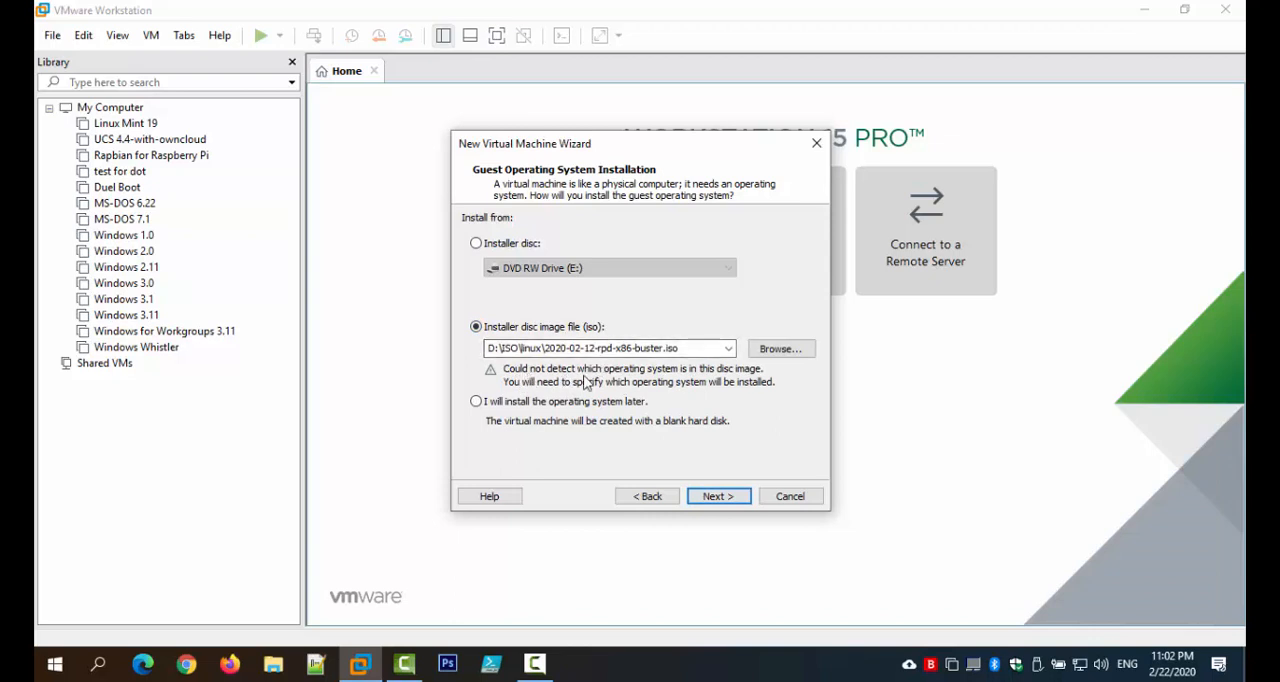
pyautogui.click(523, 408)
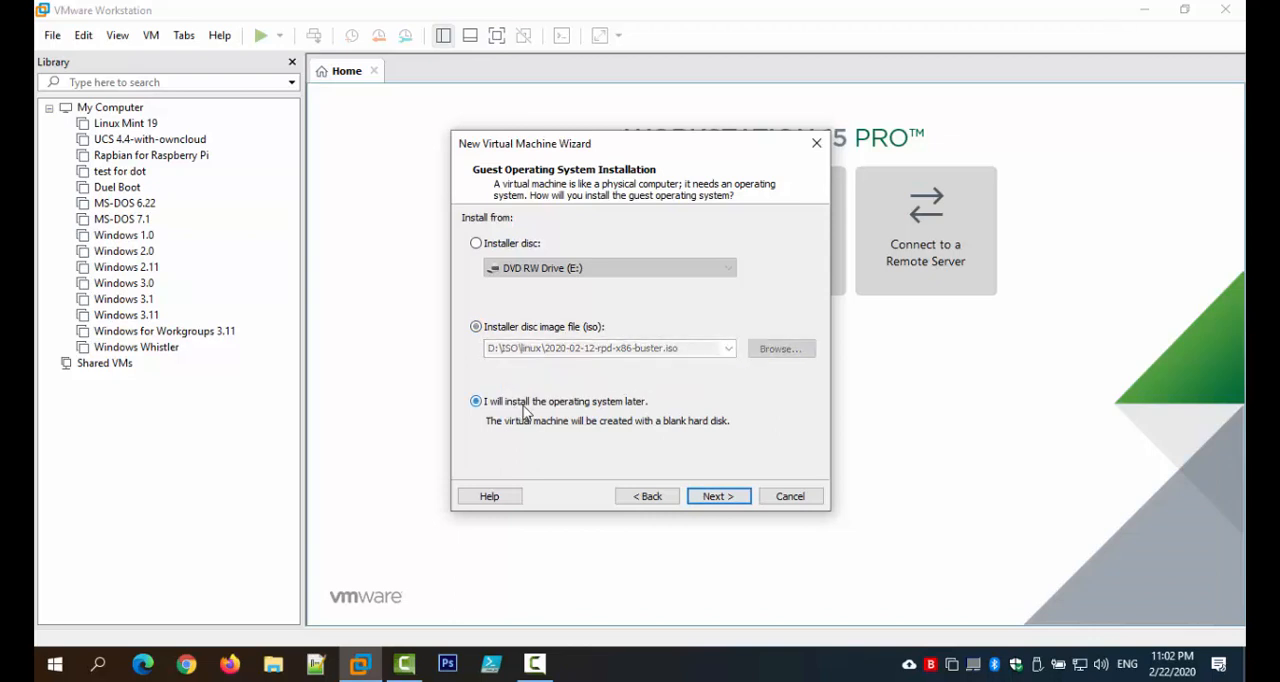
pyautogui.click(718, 497)
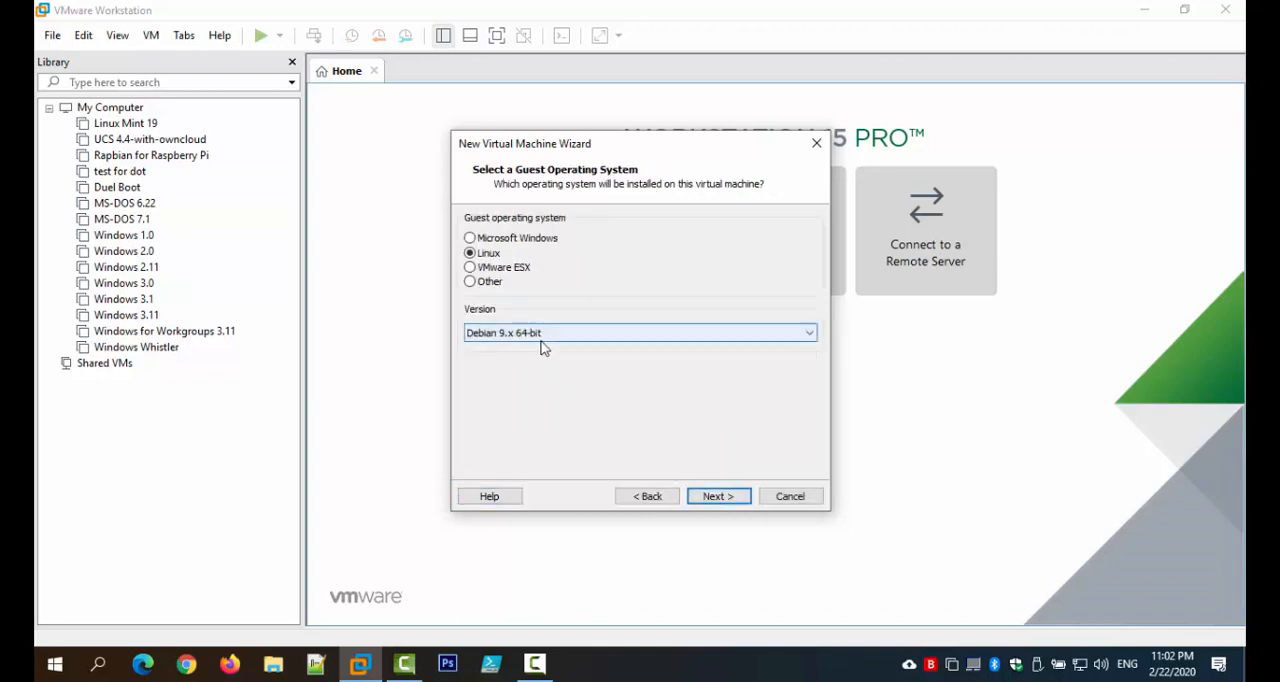
# Step: Set the Linux guest operating system version to Debian 9.x 64-bit and accept it
pyautogui.click(557, 333)
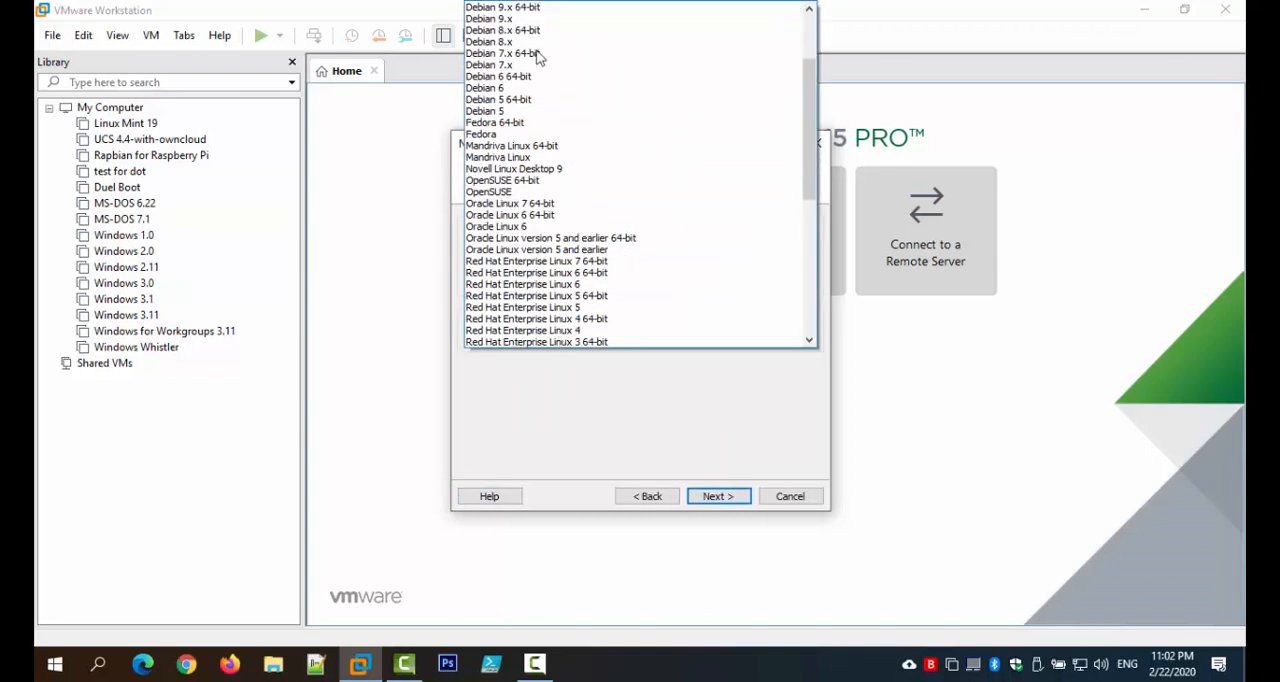
pyautogui.click(540, 14)
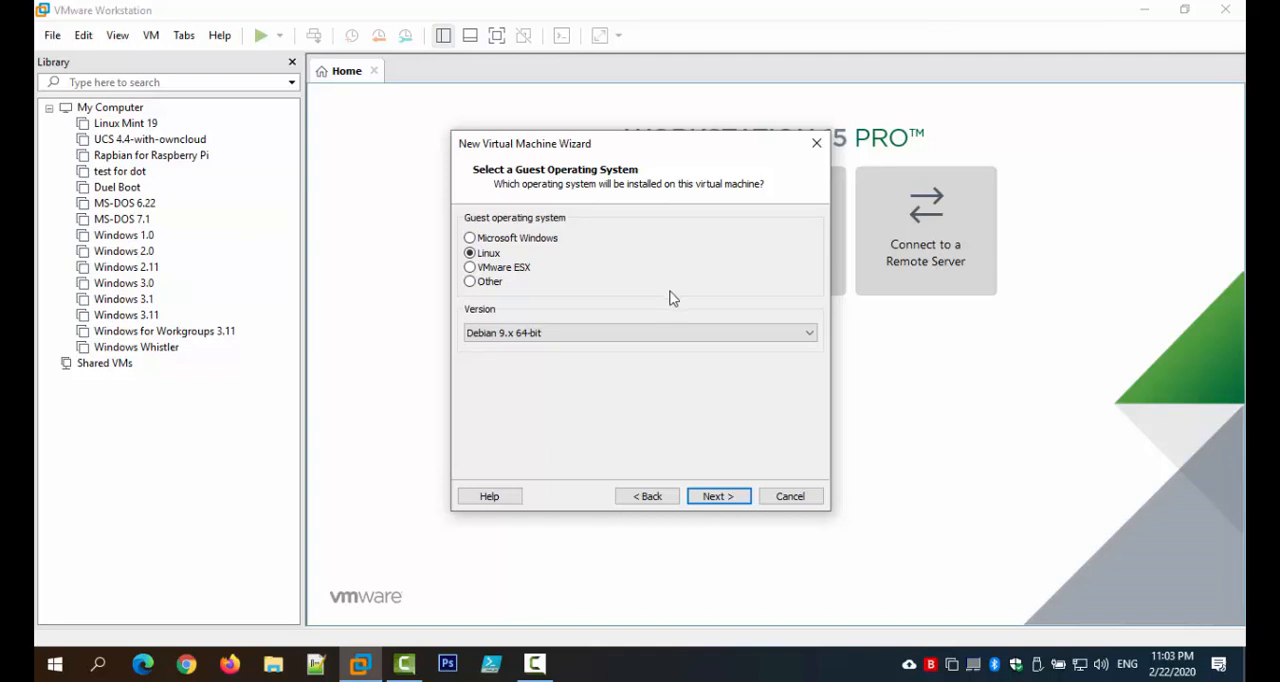
pyautogui.click(695, 340)
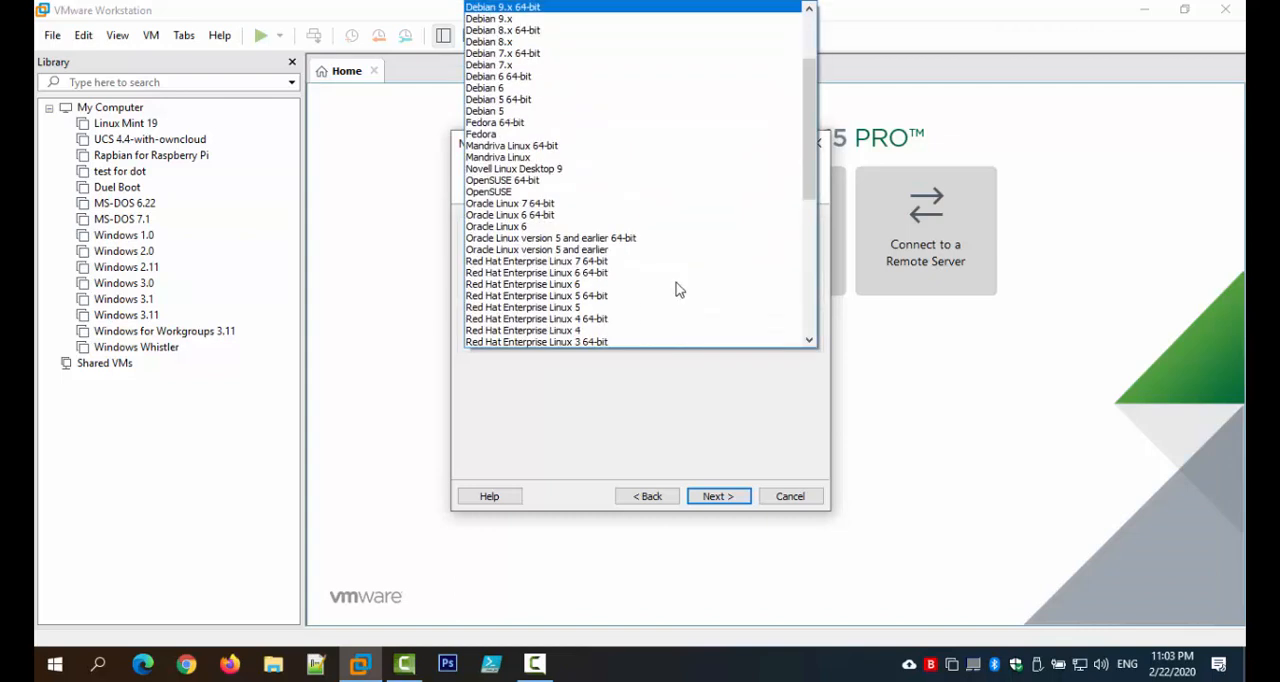
pyautogui.click(583, 29)
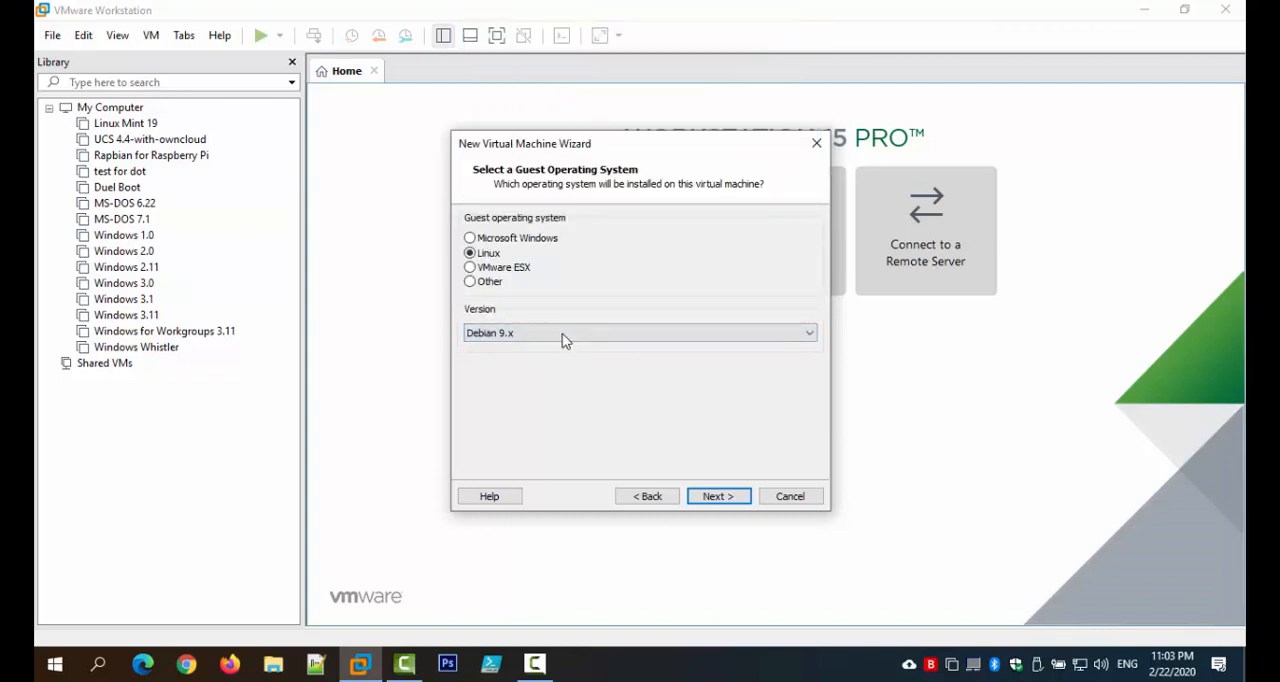
pyautogui.click(563, 336)
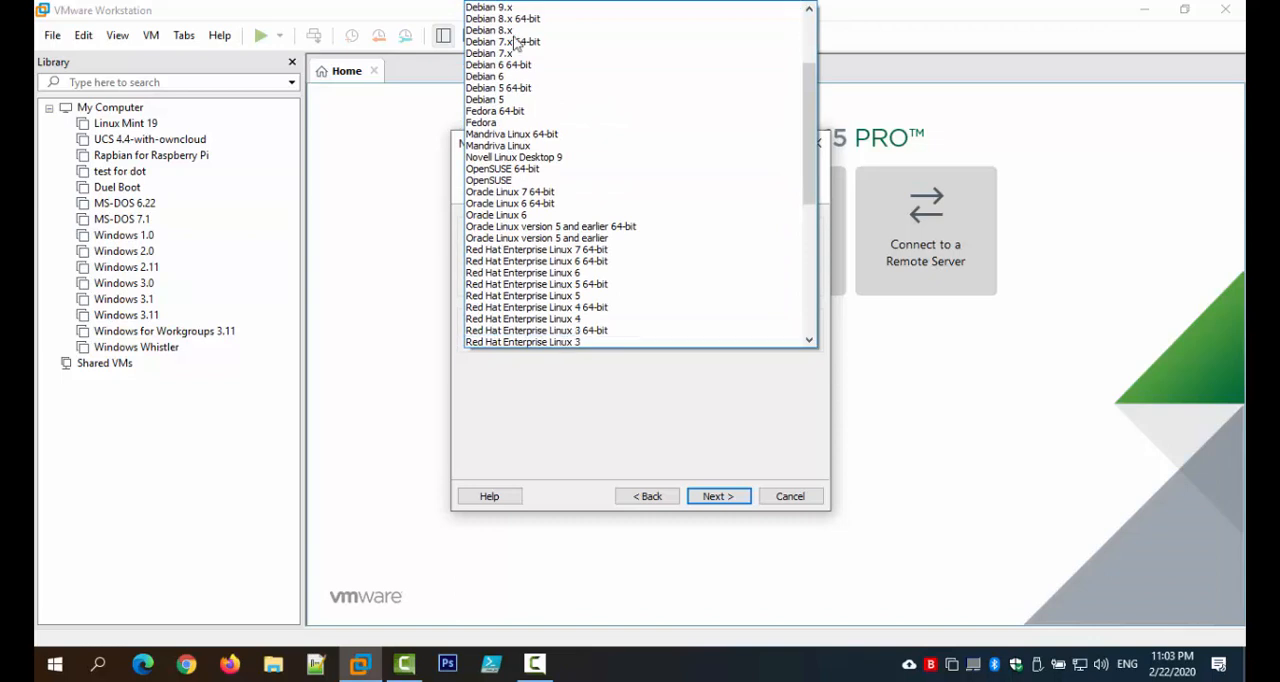
pyautogui.scroll(3, 535, 40)
pyautogui.click(535, 112)
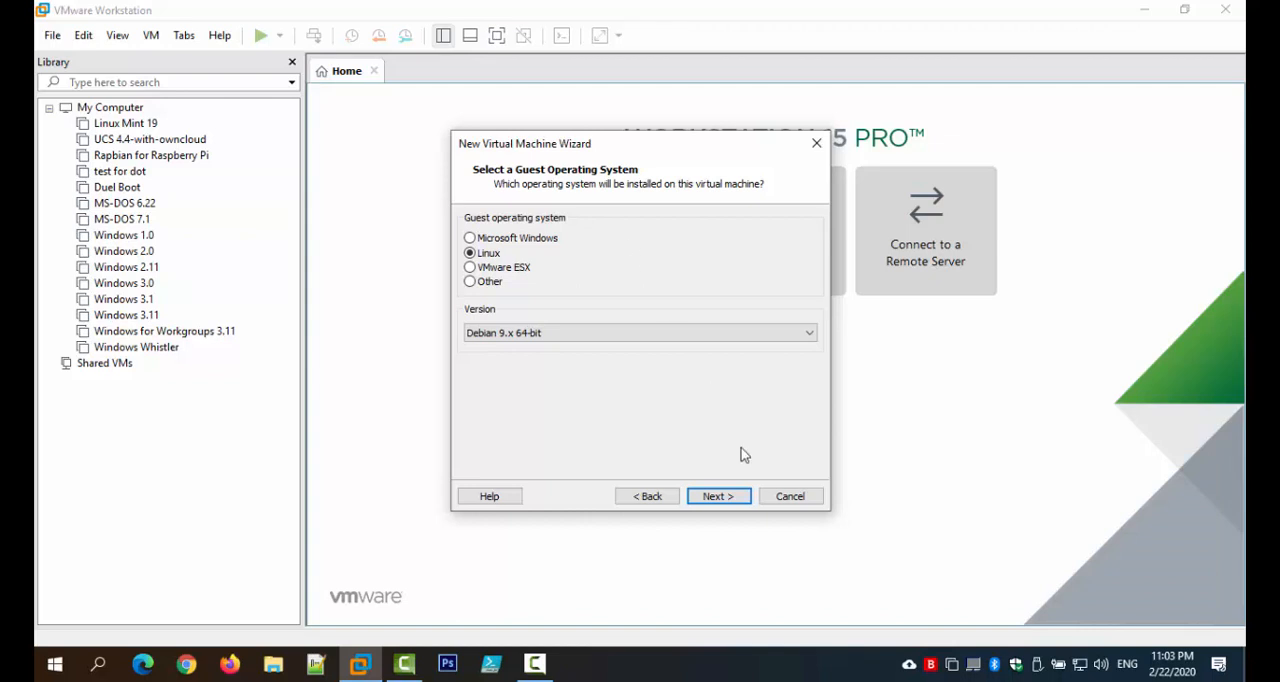
pyautogui.click(724, 495)
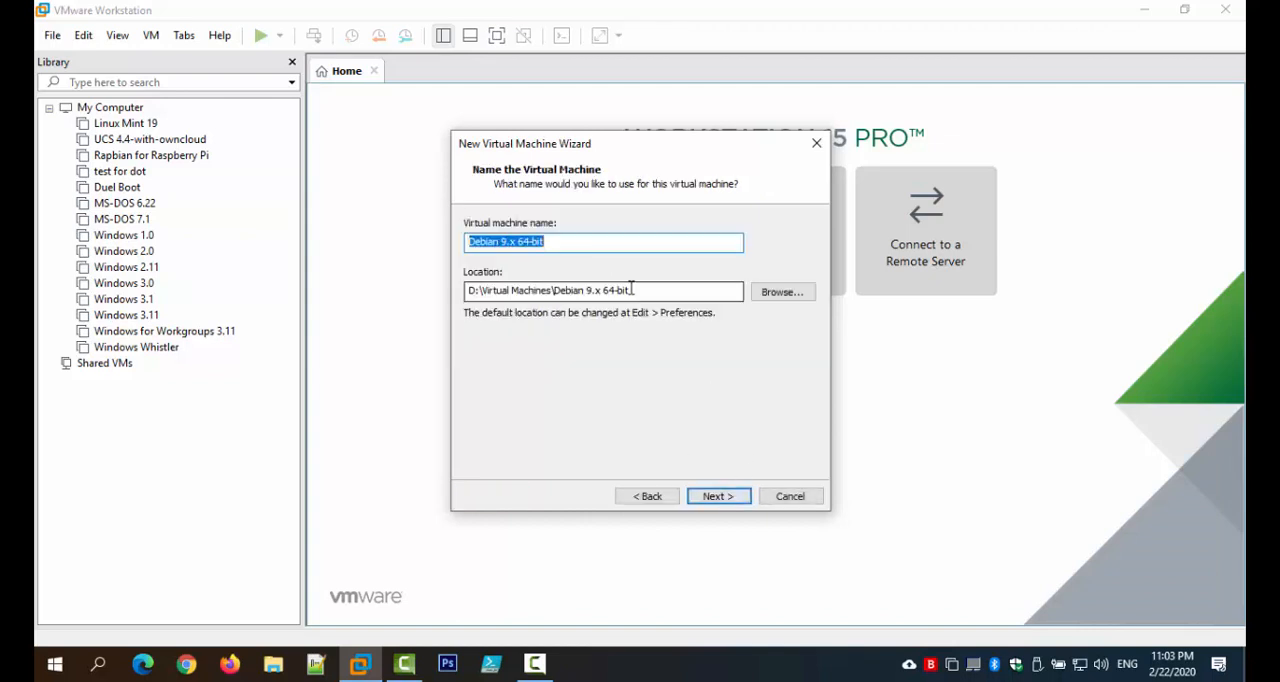
# Step: Name the virtual machine Raspbian and keep the suggested storage location
pyautogui.write('Rasp')
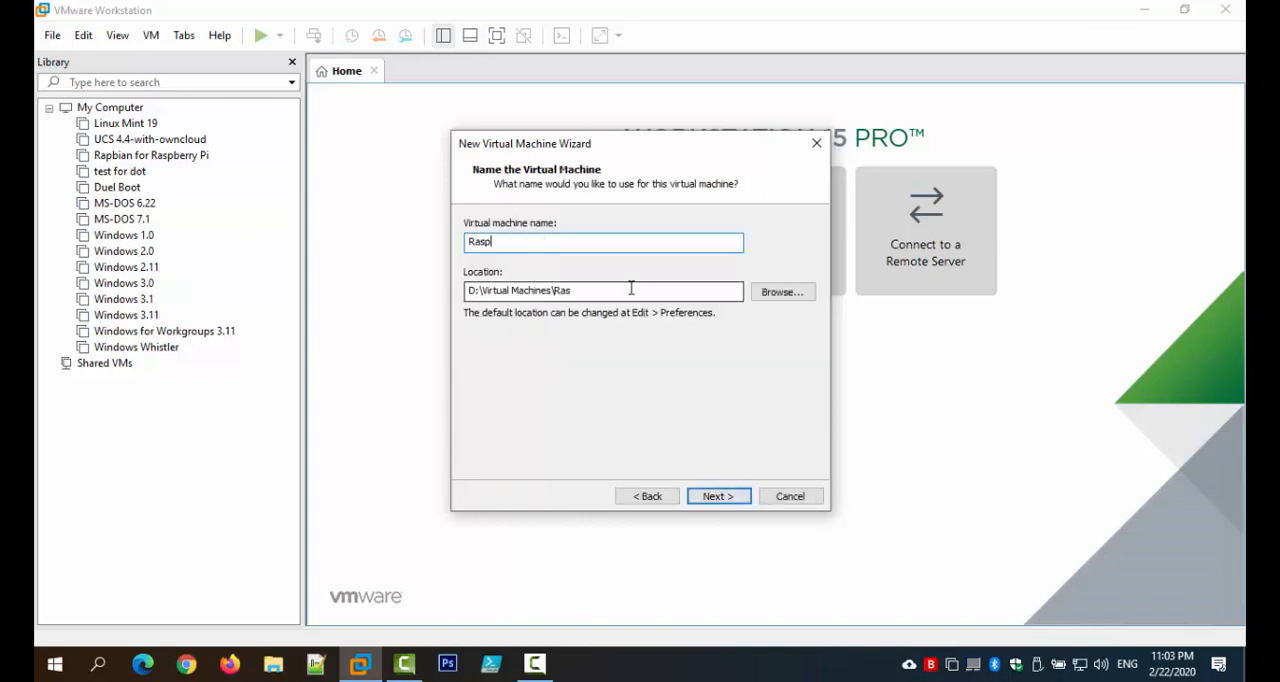
pyautogui.write('bian')
pyautogui.click(716, 496)
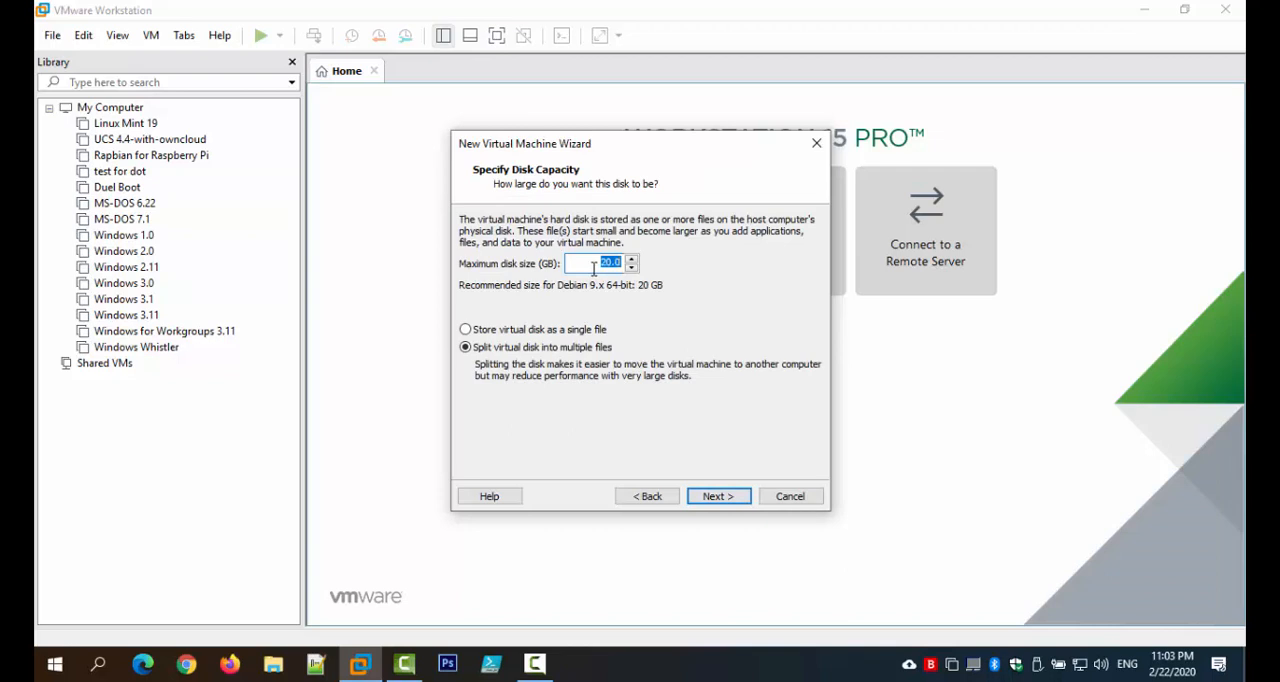
# Step: Set the maximum disk size to 32 GB and store the virtual disk as a single file
pyautogui.write('32')
pyautogui.click(512, 333)
pyautogui.click(716, 497)
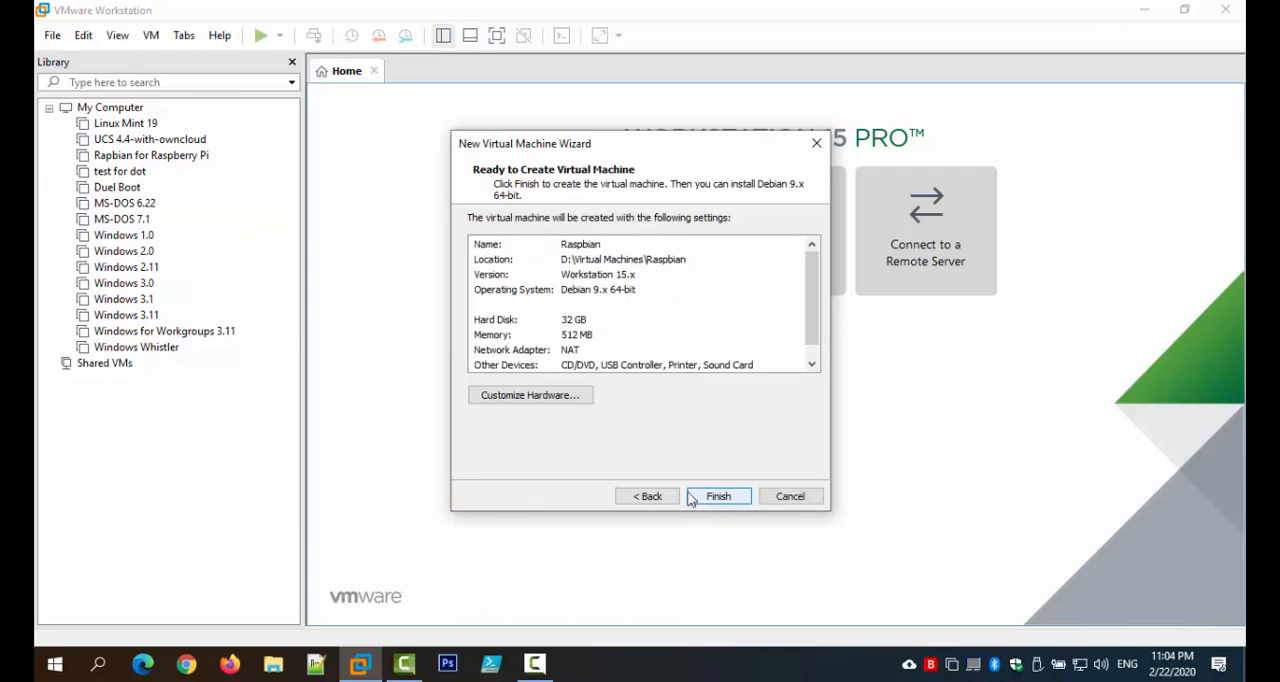
# Step: Customize the hardware with 4 GB of memory and 4 cores per processor
pyautogui.click(538, 397)
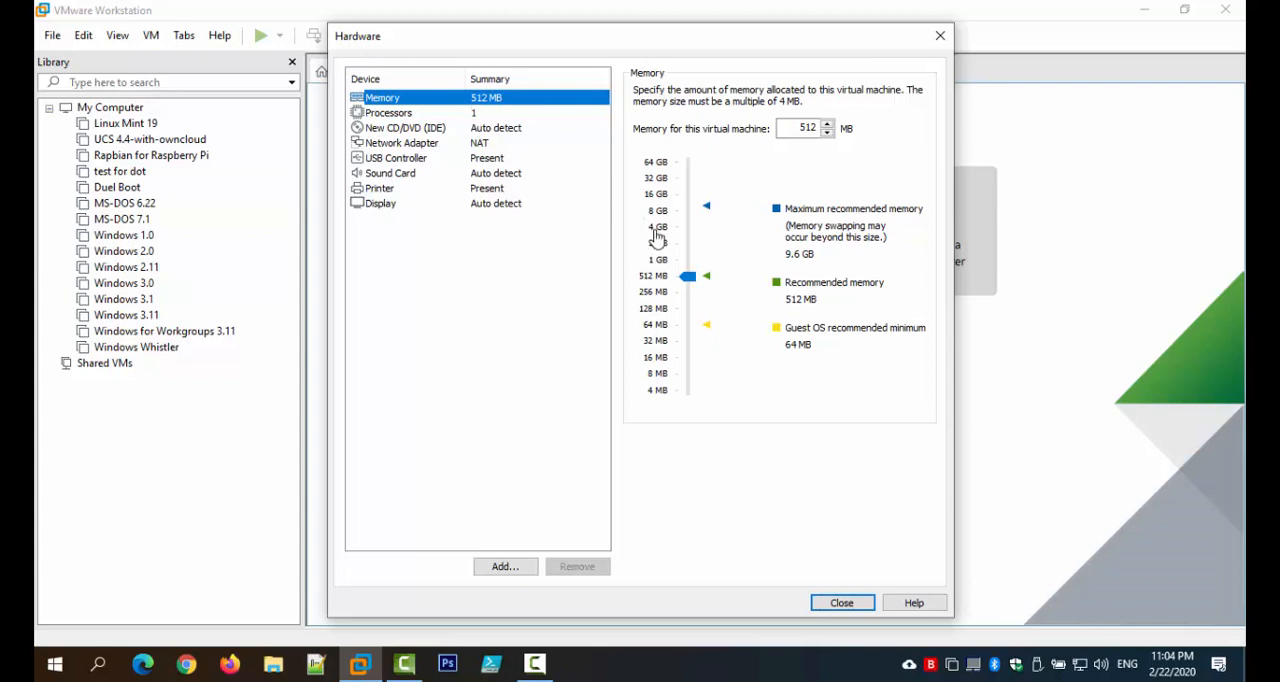
pyautogui.click(657, 236)
pyautogui.click(484, 114)
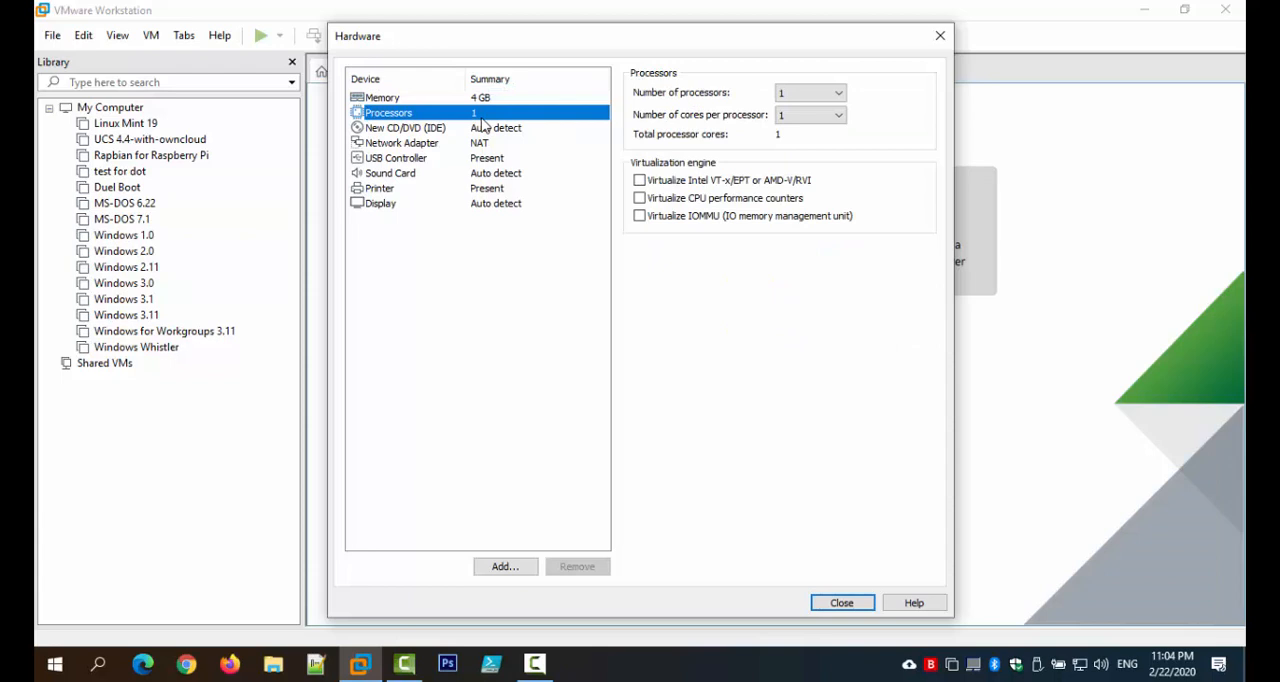
pyautogui.click(786, 116)
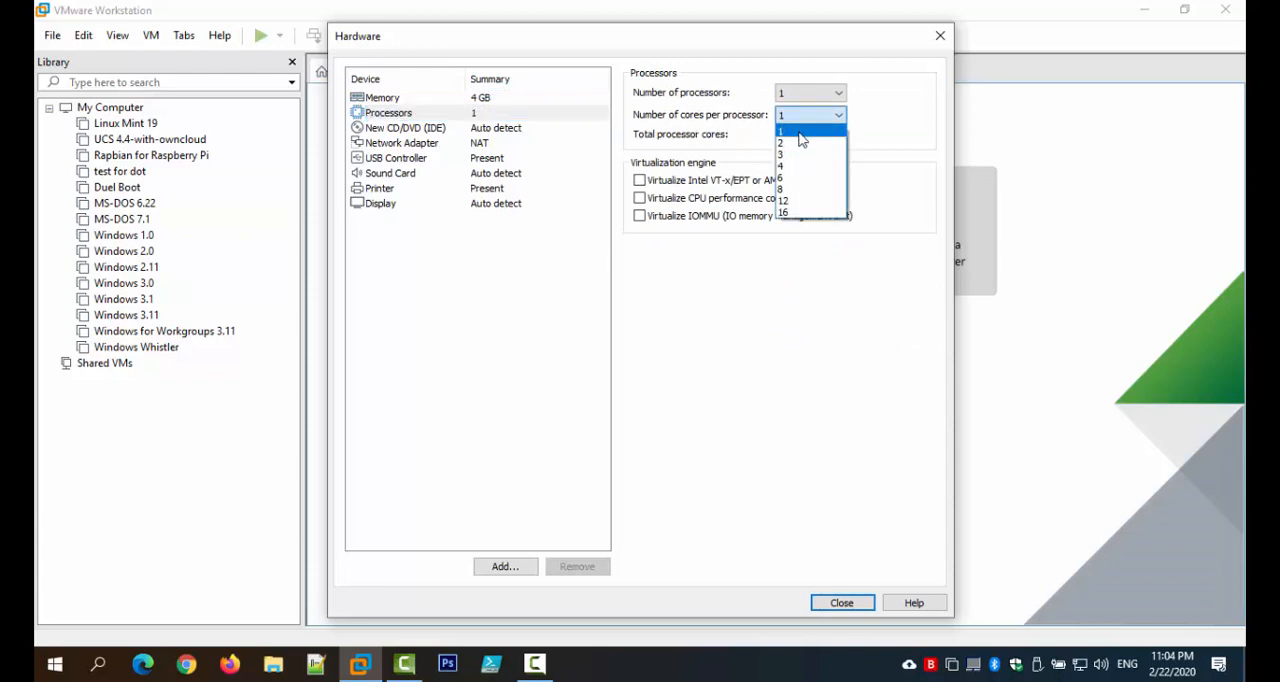
pyautogui.click(800, 166)
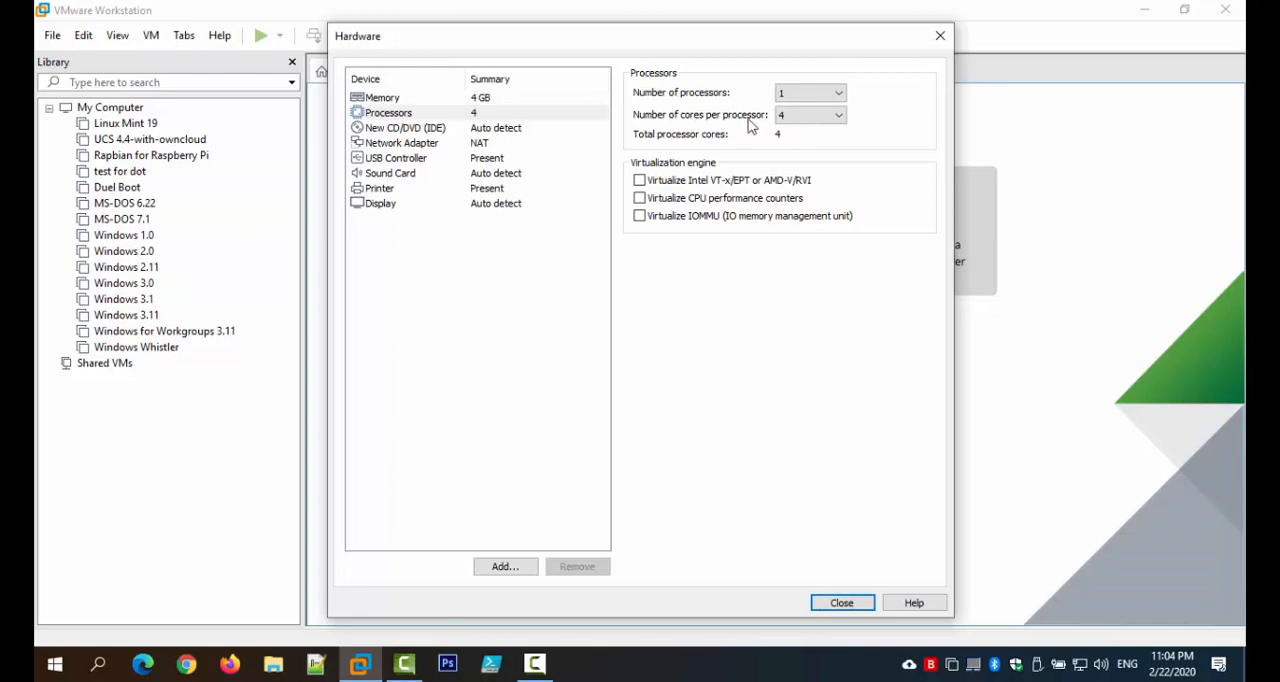
# Step: Make the virtual CD/DVD drive use the ISO image 2020-02-12-rpd-x86-buster from the D:\ISO\linux folder
pyautogui.click(450, 131)
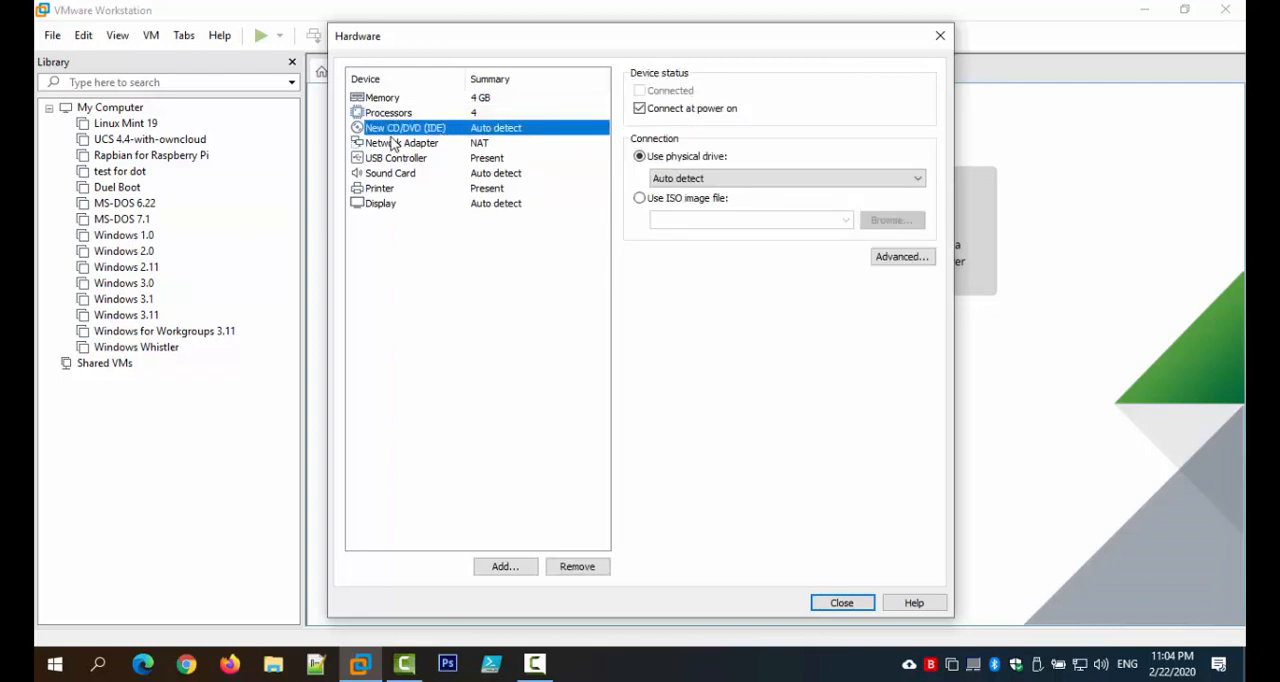
pyautogui.click(660, 199)
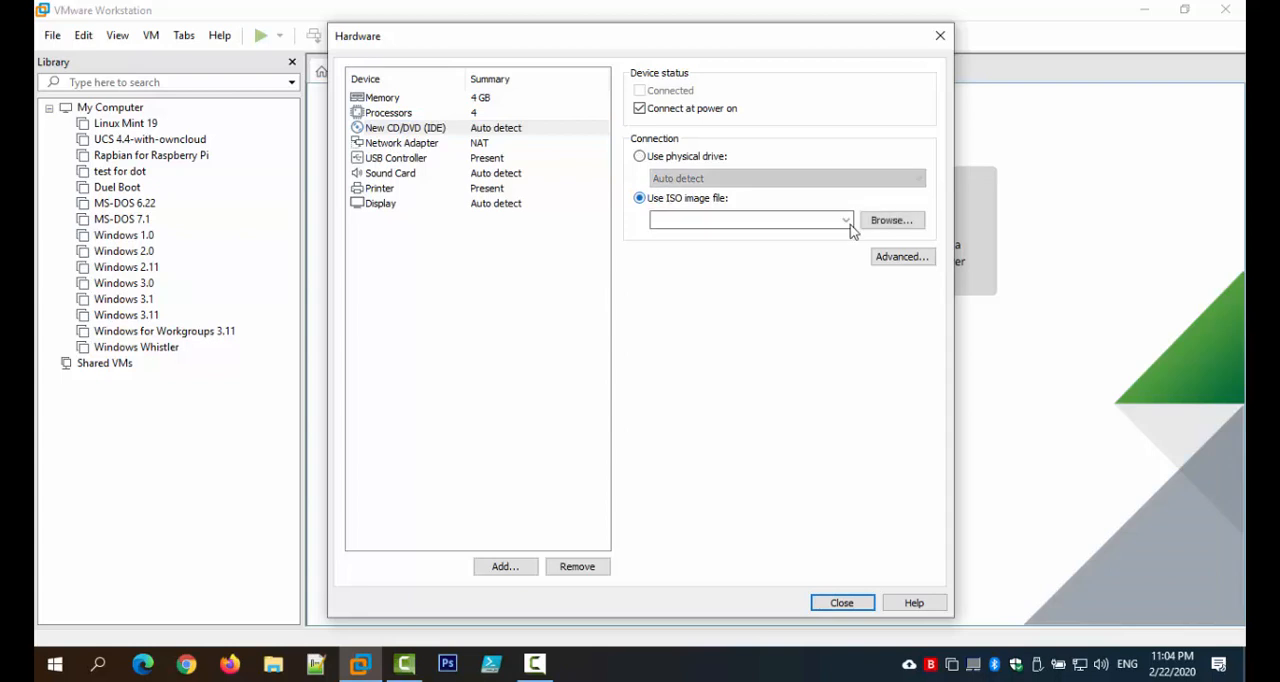
pyautogui.click(878, 224)
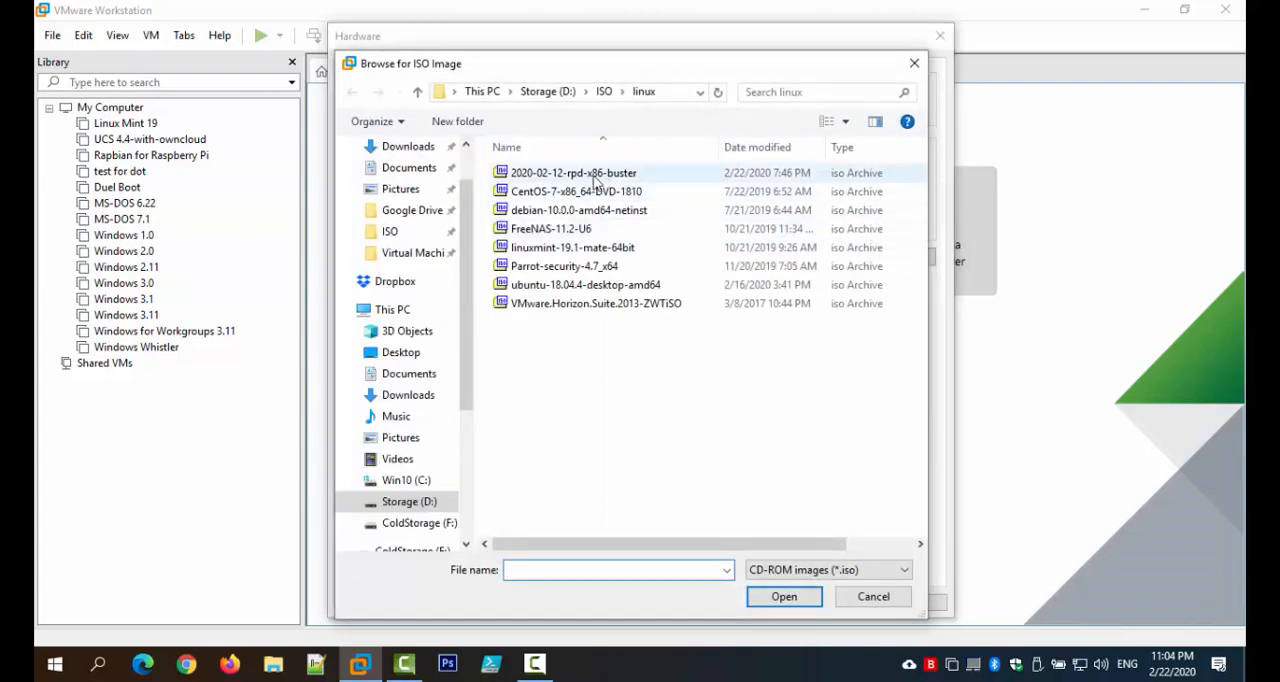
pyautogui.click(600, 177)
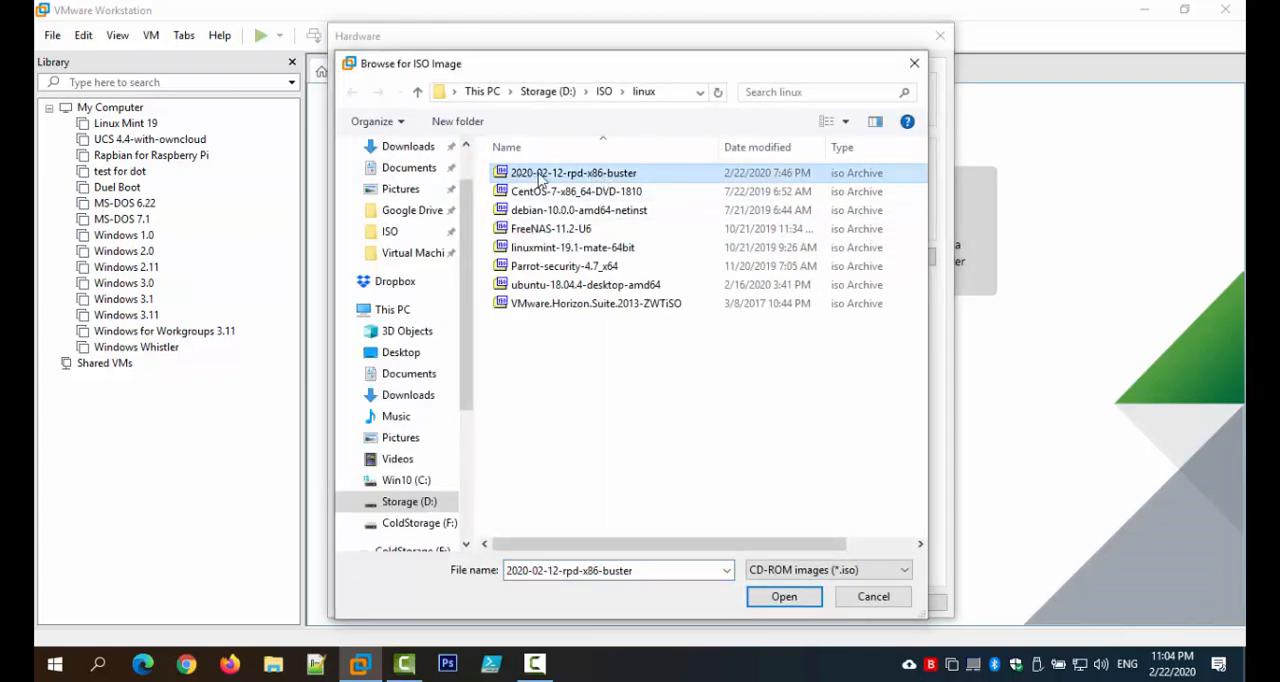
pyautogui.click(783, 597)
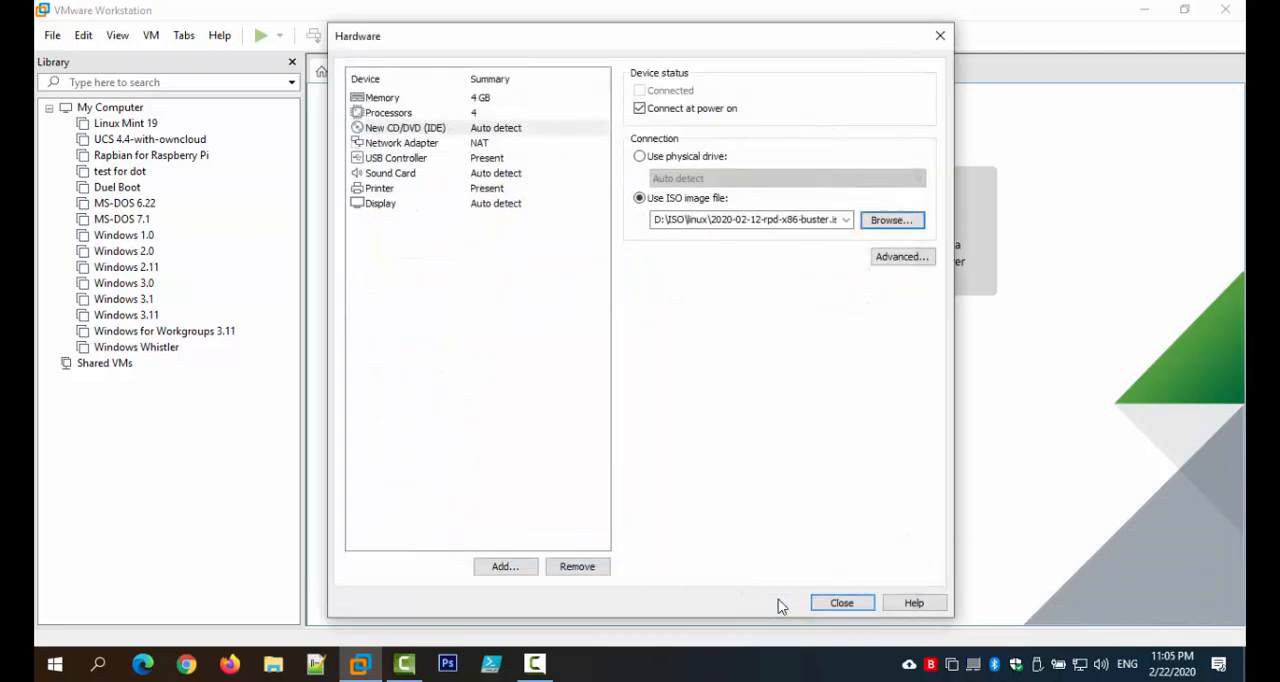
# Step: Set the network adapter to a bridged connection and the USB controller's compatibility to USB 3.0
pyautogui.click(440, 146)
pyautogui.click(653, 161)
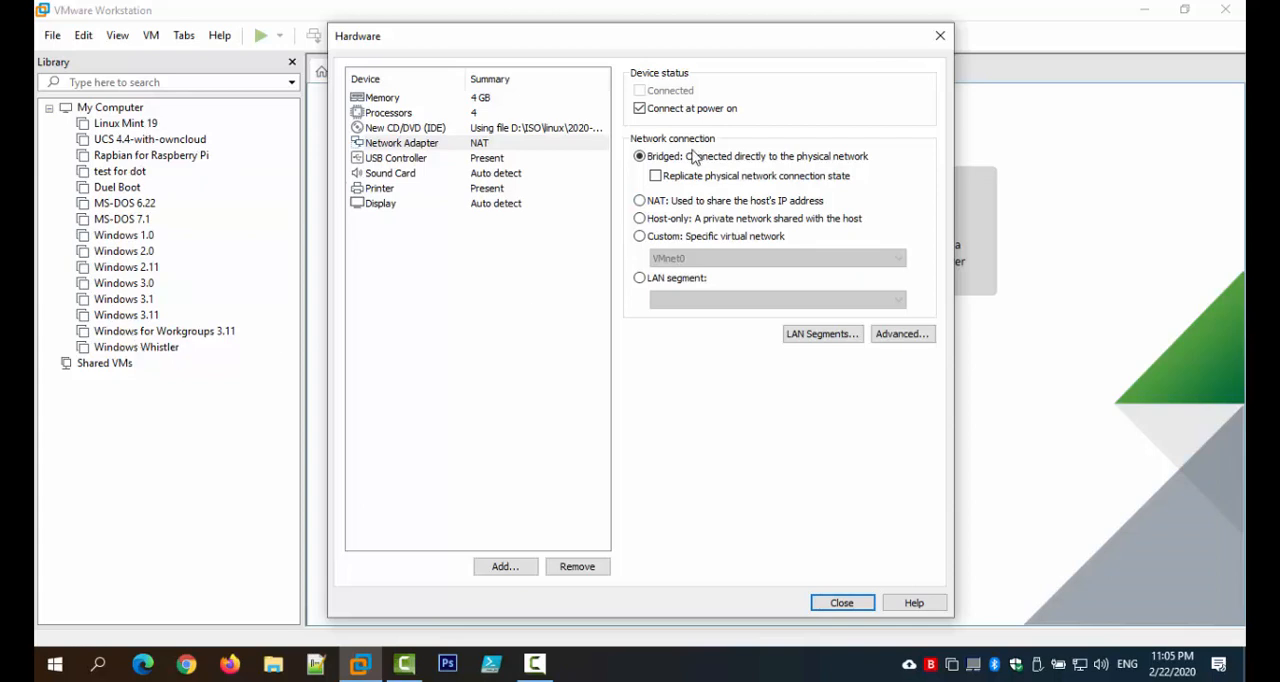
pyautogui.click(448, 160)
pyautogui.click(735, 93)
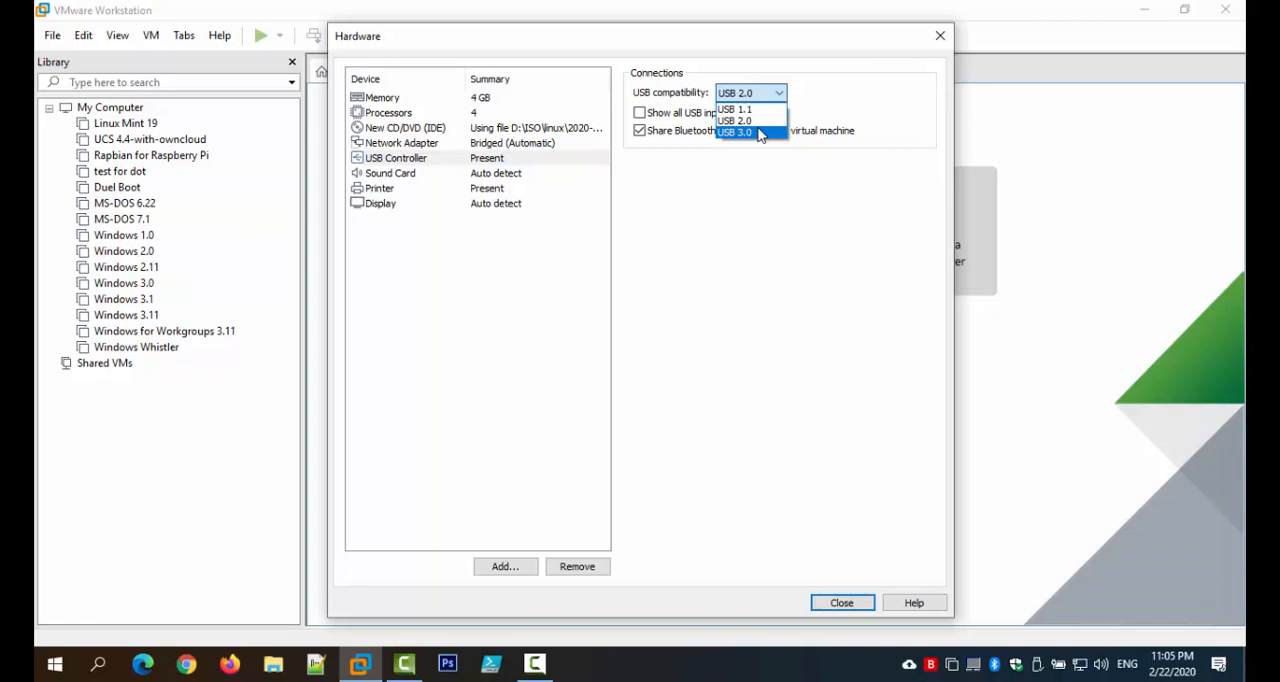
pyautogui.click(760, 133)
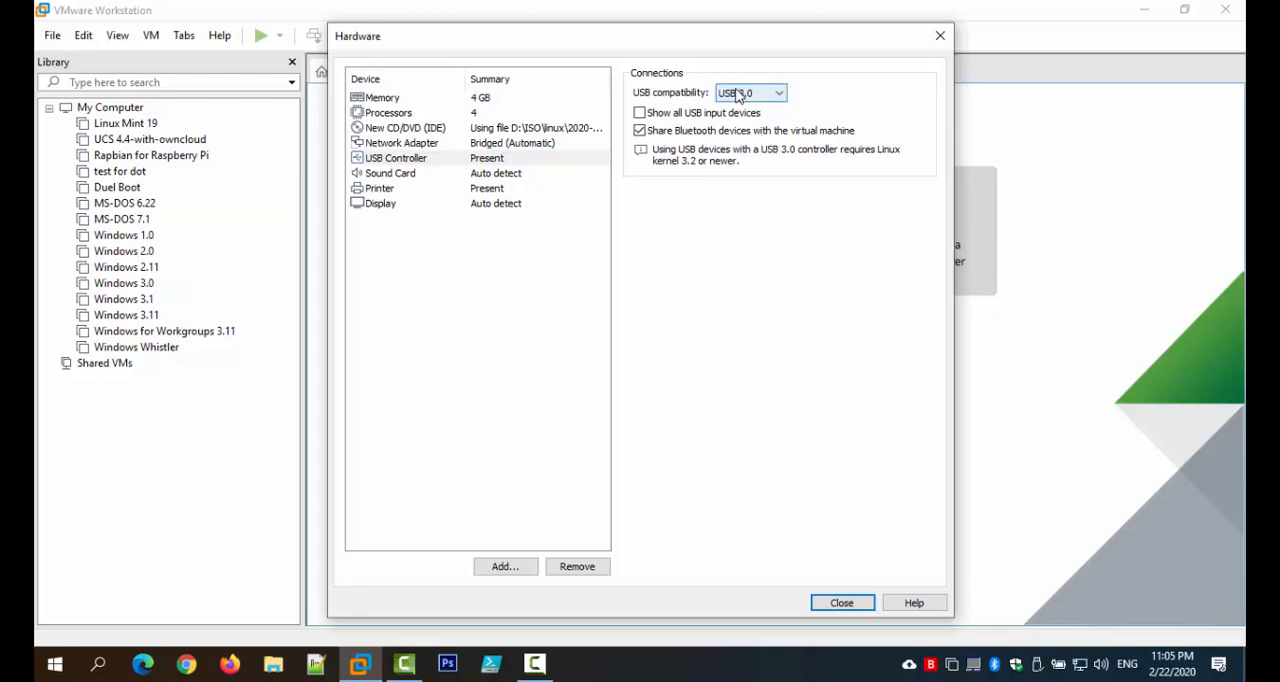
# Step: Check the sound card, printer and display settings, and finish creating the virtual machine with the customized hardware
pyautogui.click(404, 175)
pyautogui.click(430, 188)
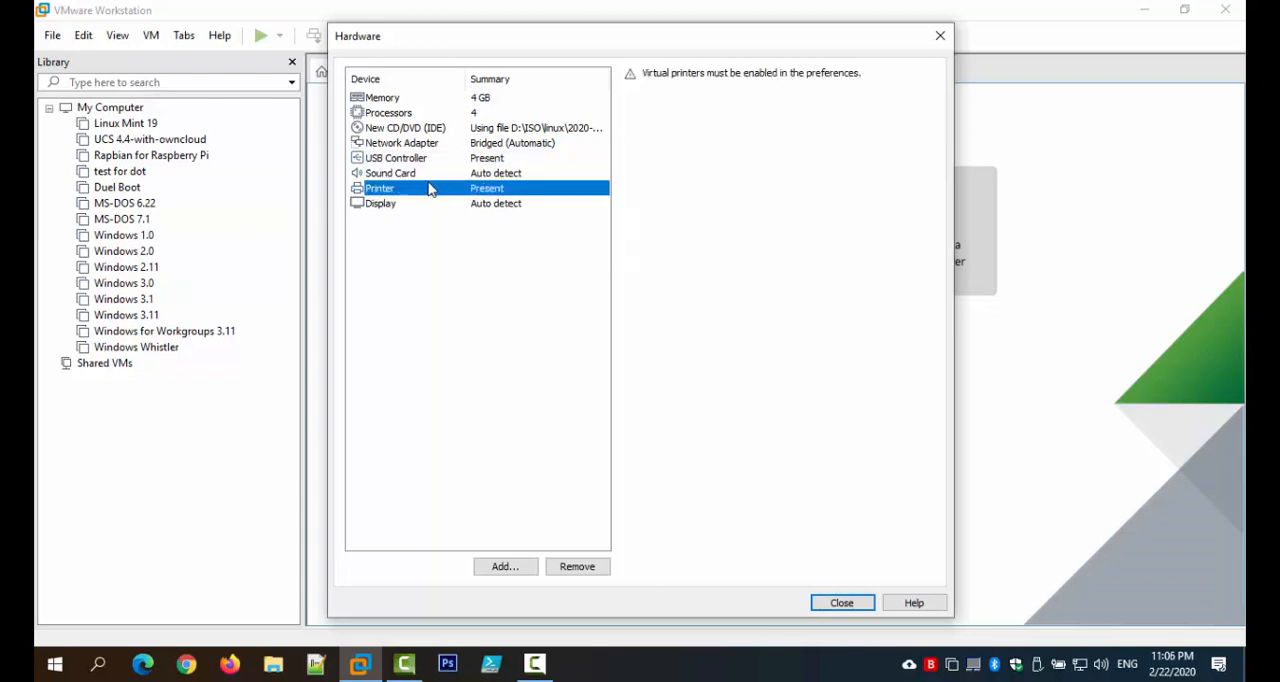
pyautogui.click(432, 203)
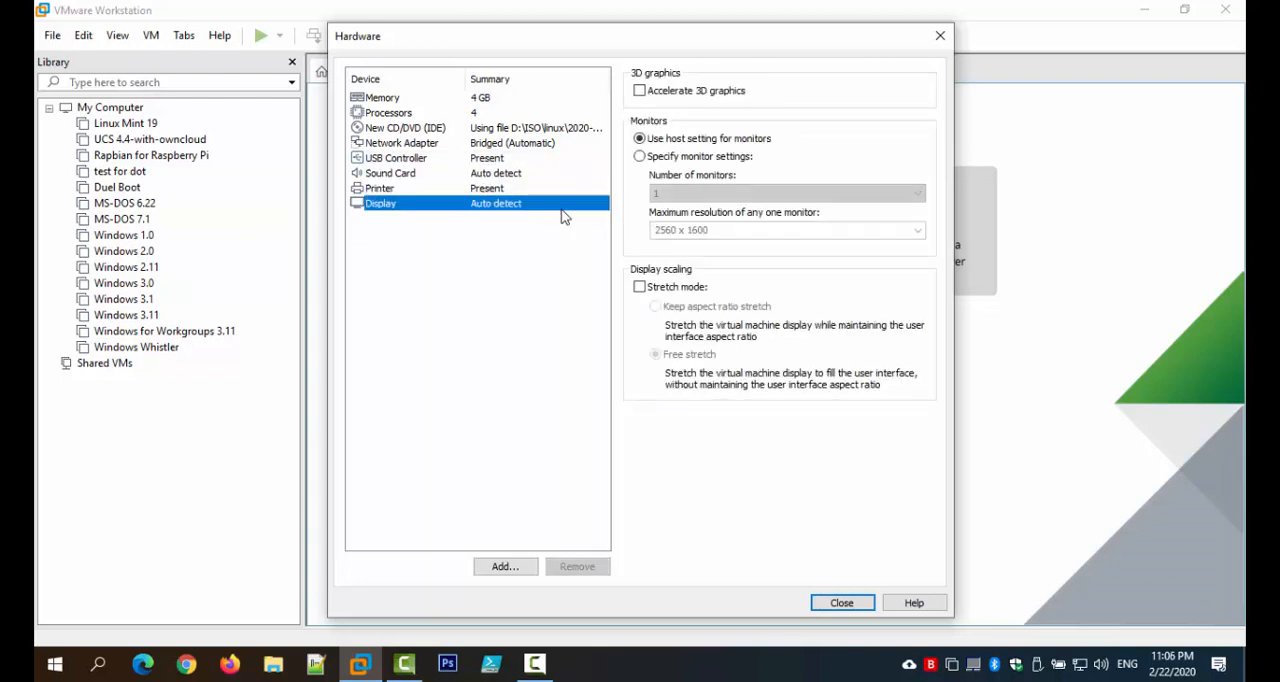
pyautogui.click(862, 605)
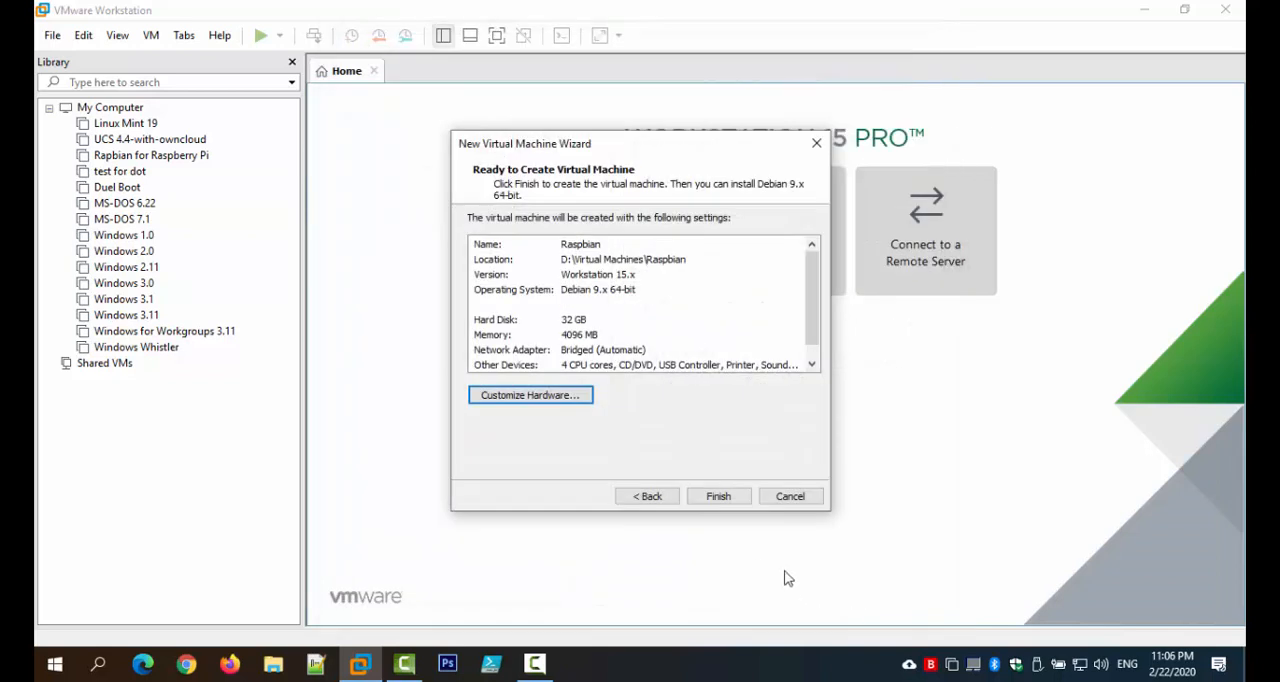
pyautogui.click(720, 502)
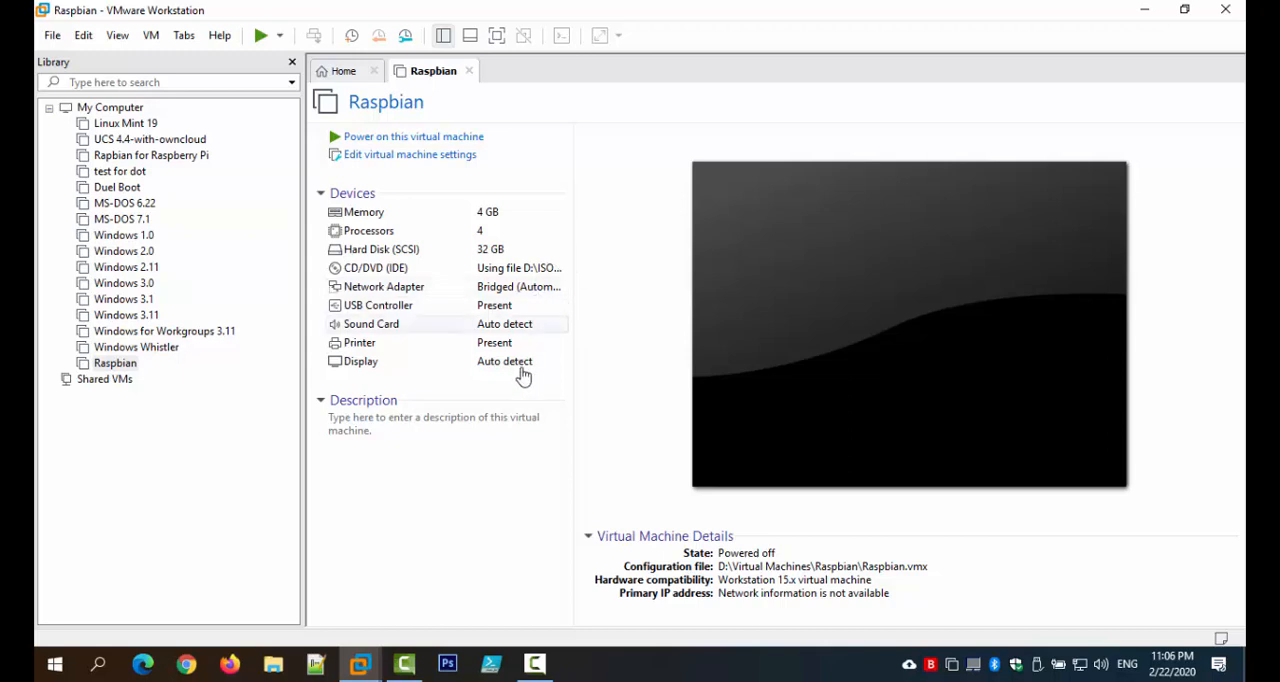
# Step: Power on the Raspbian virtual machine, dismiss the device notification and direct input to its boot menu
pyautogui.click(521, 145)
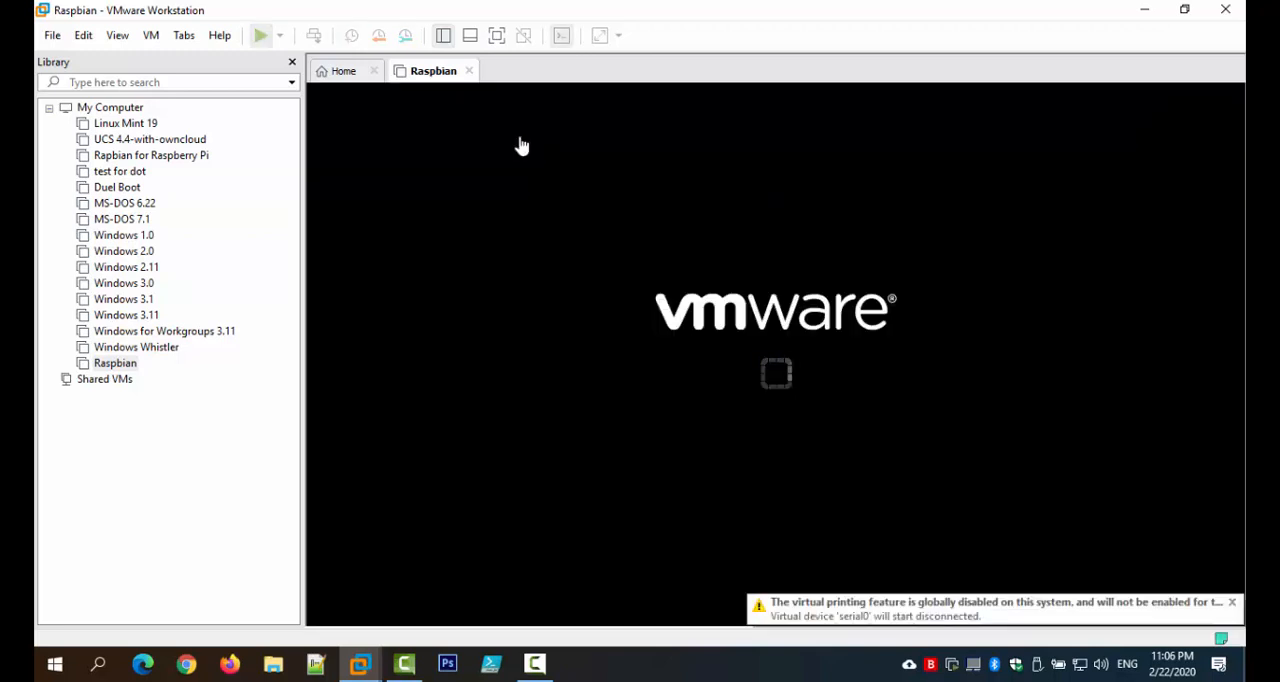
pyautogui.click(1233, 603)
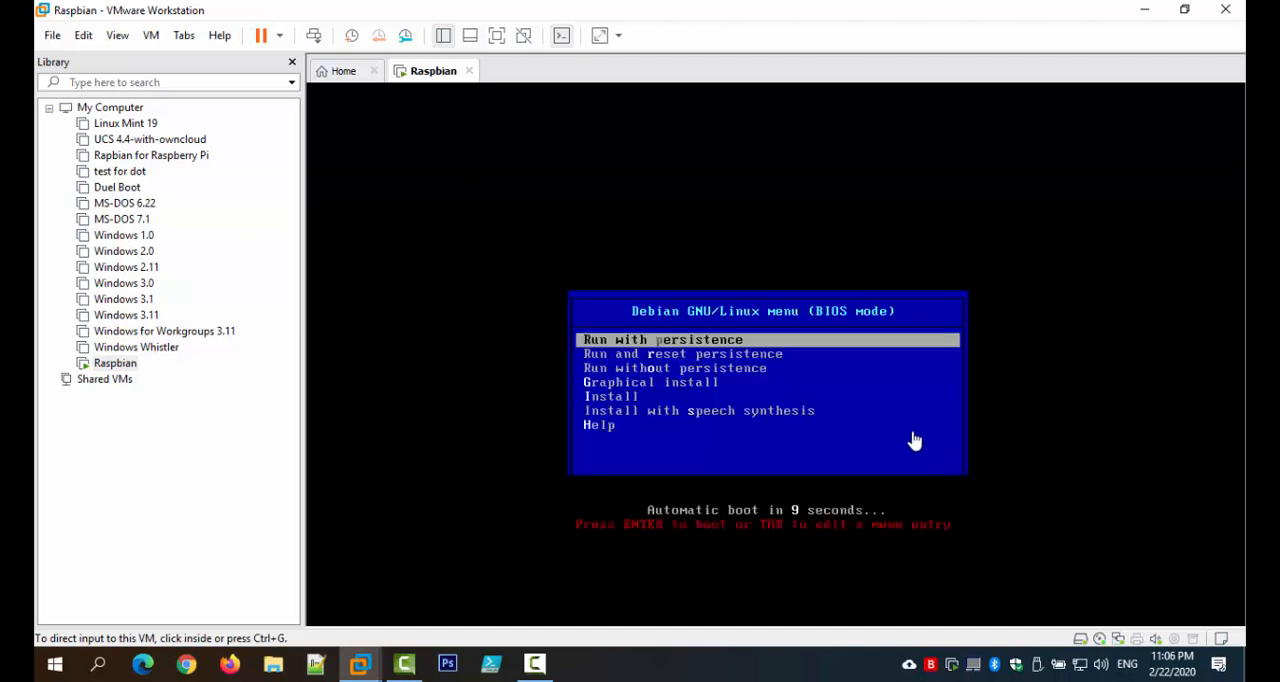
pyautogui.click(914, 440)
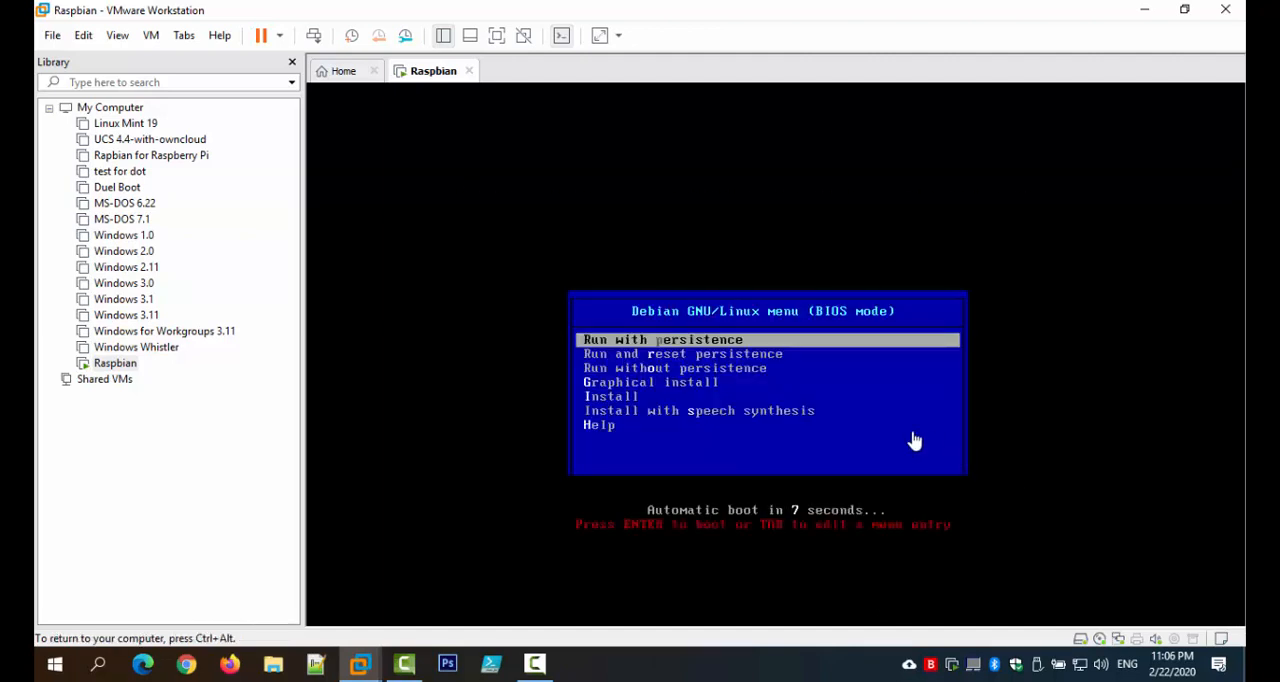
# Step: Boot the virtual machine into the Graphical install option of the Debian boot menu
pyautogui.press('Down')
pyautogui.press('Up')
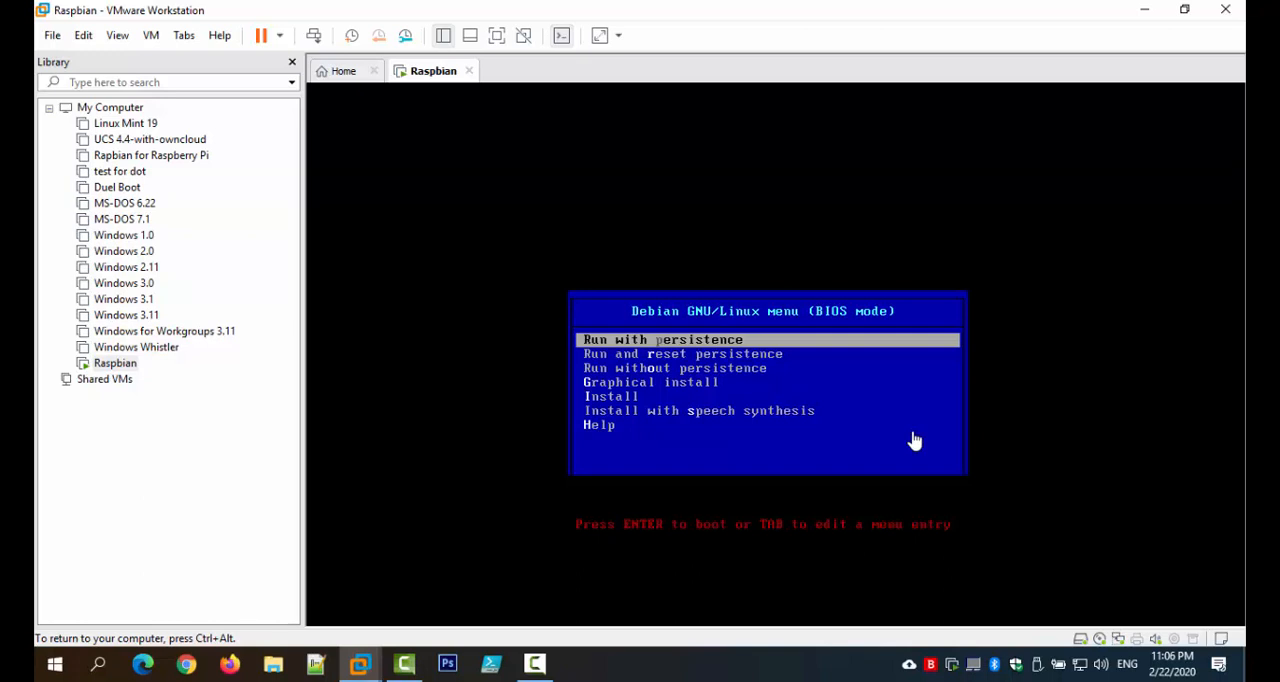
pyautogui.press('Down')
pyautogui.press('Down')
pyautogui.press('Down')
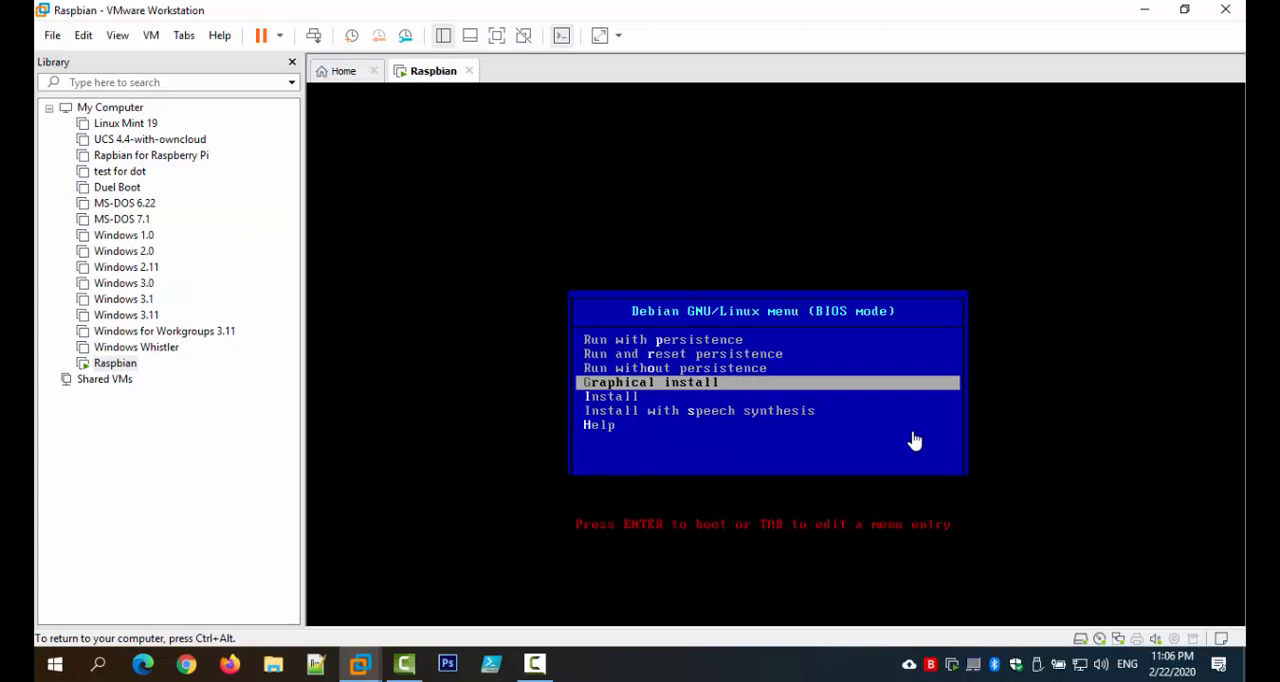
pyautogui.press('Down')
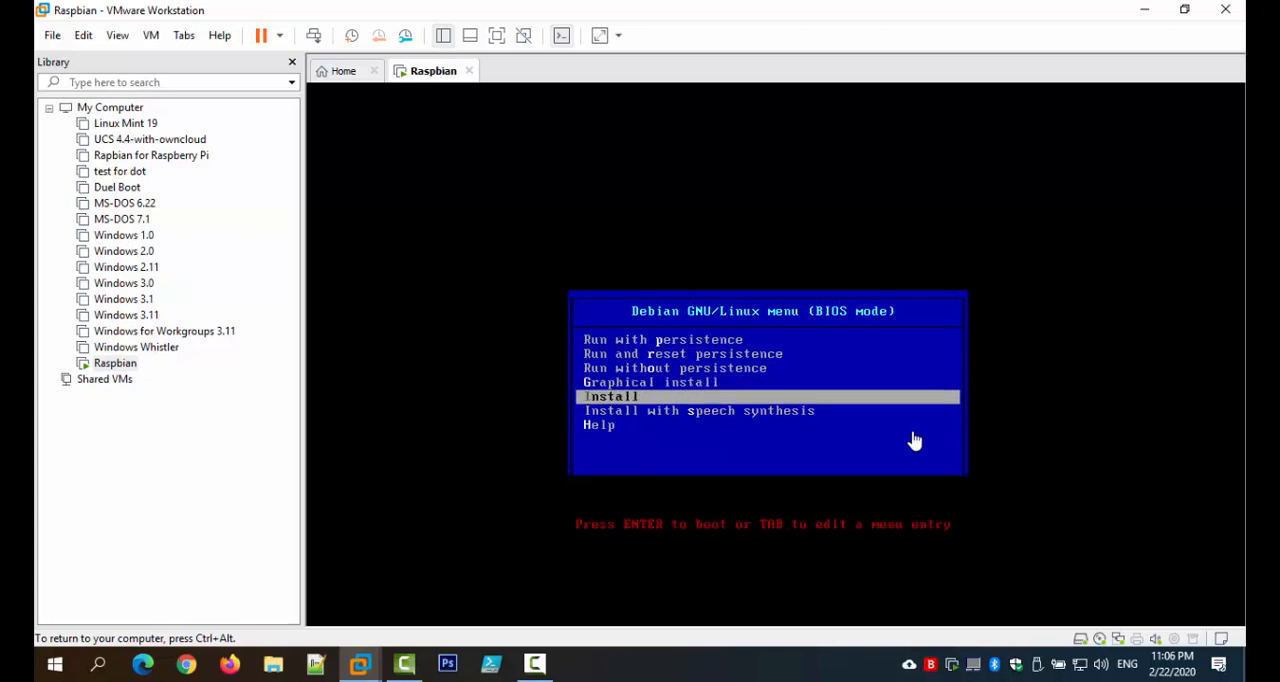
pyautogui.press('Up')
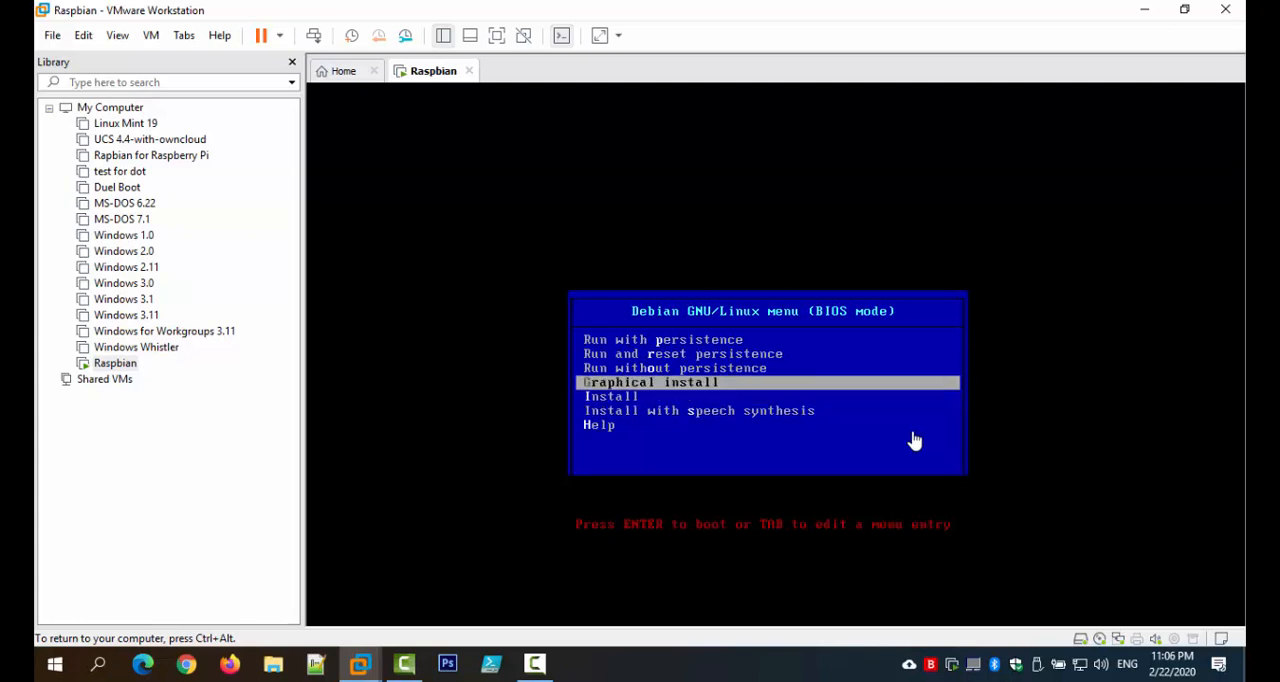
pyautogui.press('Down')
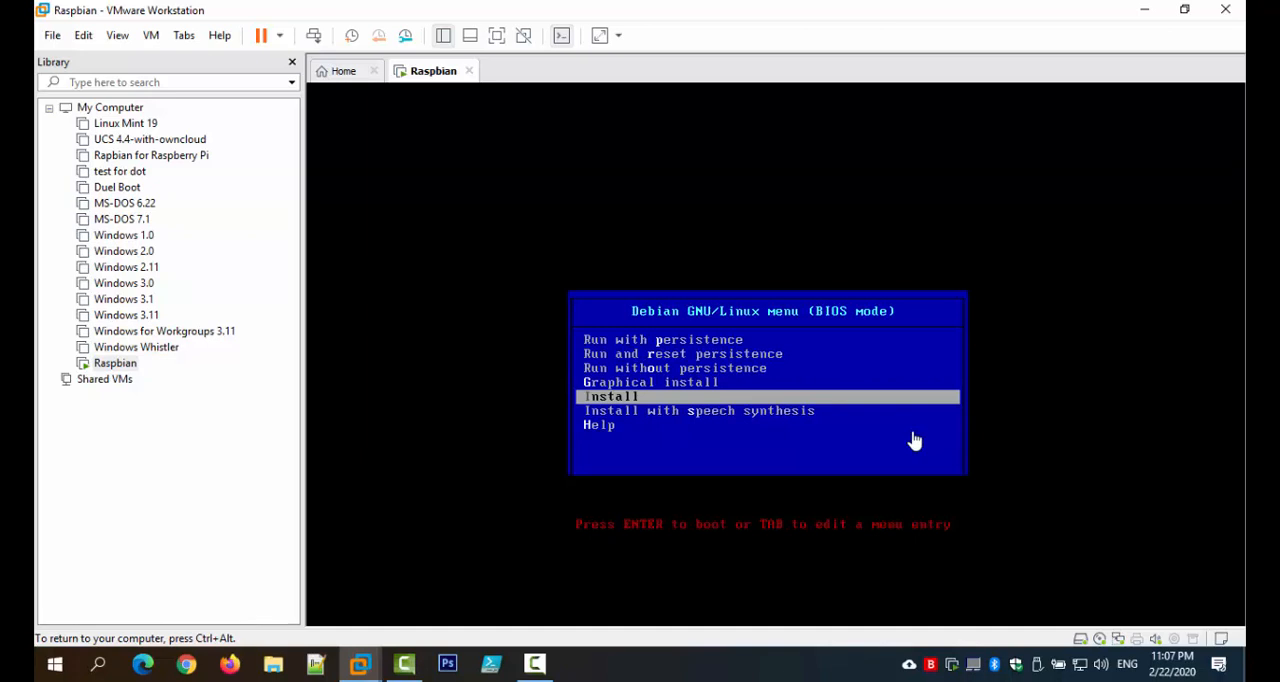
pyautogui.press('Up')
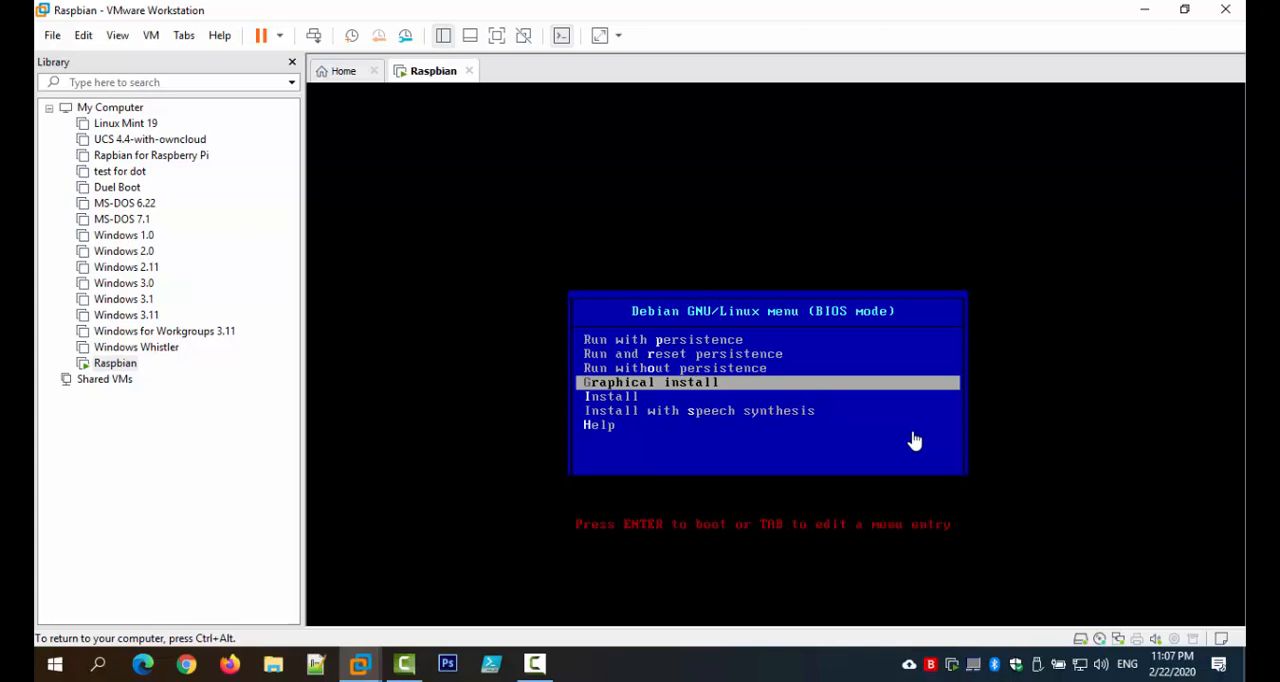
pyautogui.press('Return')
# Step: Release input from the virtual machine and show it in full screen mode
pyautogui.hotkey('ctrl', 'alt')
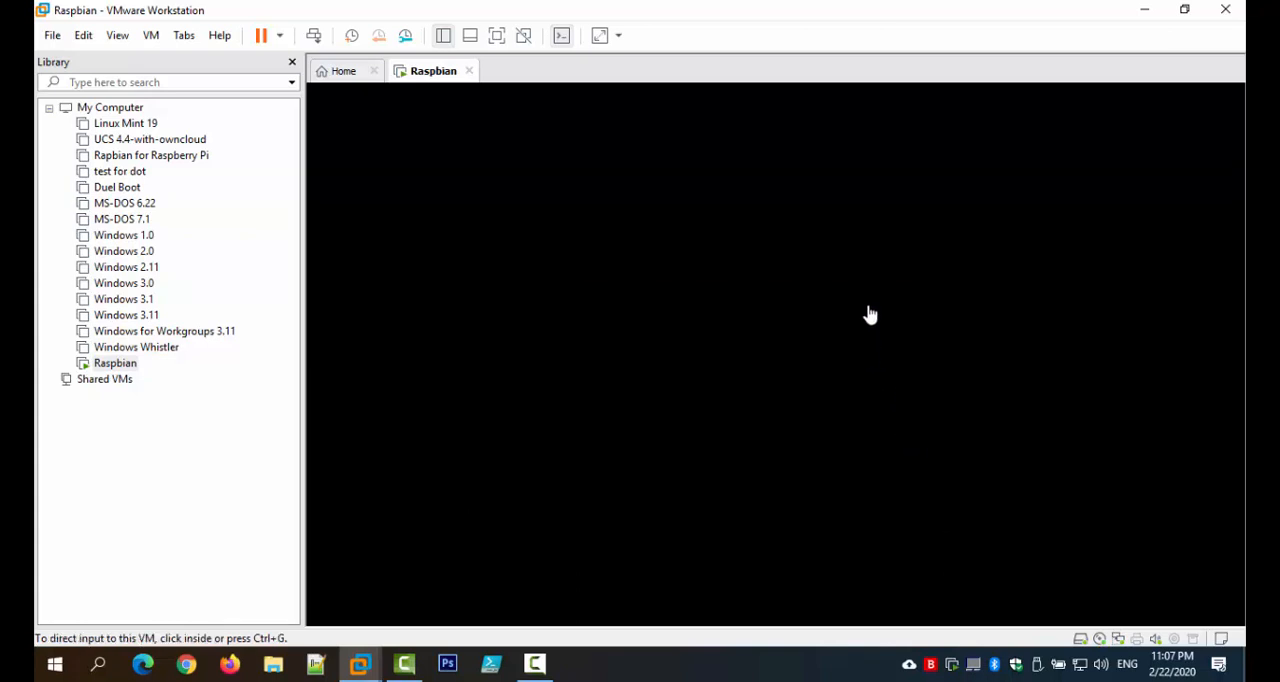
pyautogui.click(496, 44)
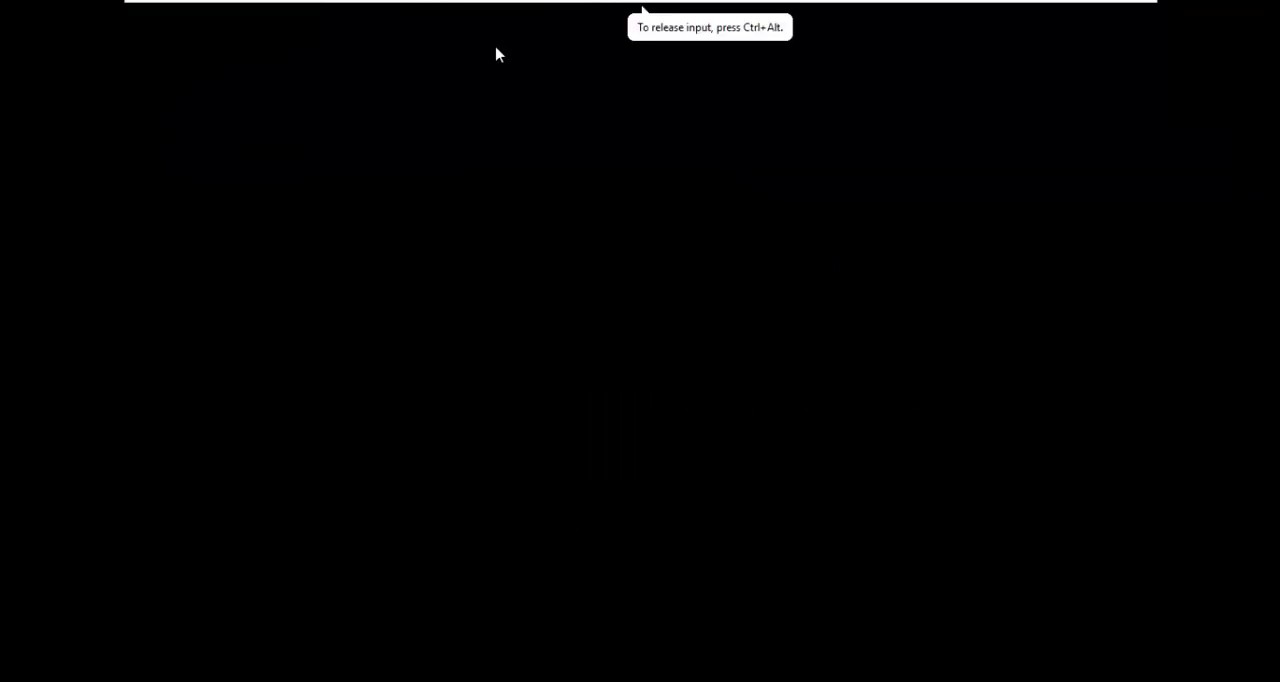
pyautogui.hotkey('ctrl', 'alt')
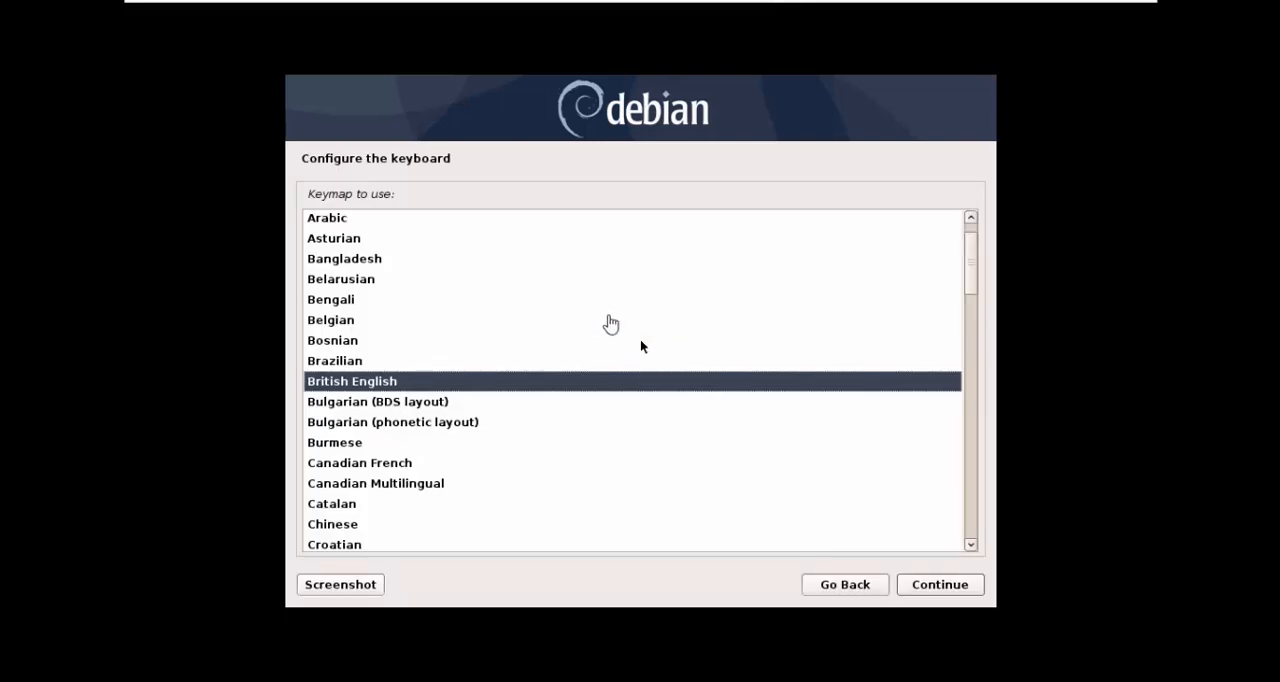
# Step: Choose British English as the installer's keymap and continue
pyautogui.click(641, 345)
pyautogui.moveTo(970, 276); pyautogui.dragTo(971, 234)
pyautogui.click(376, 224)
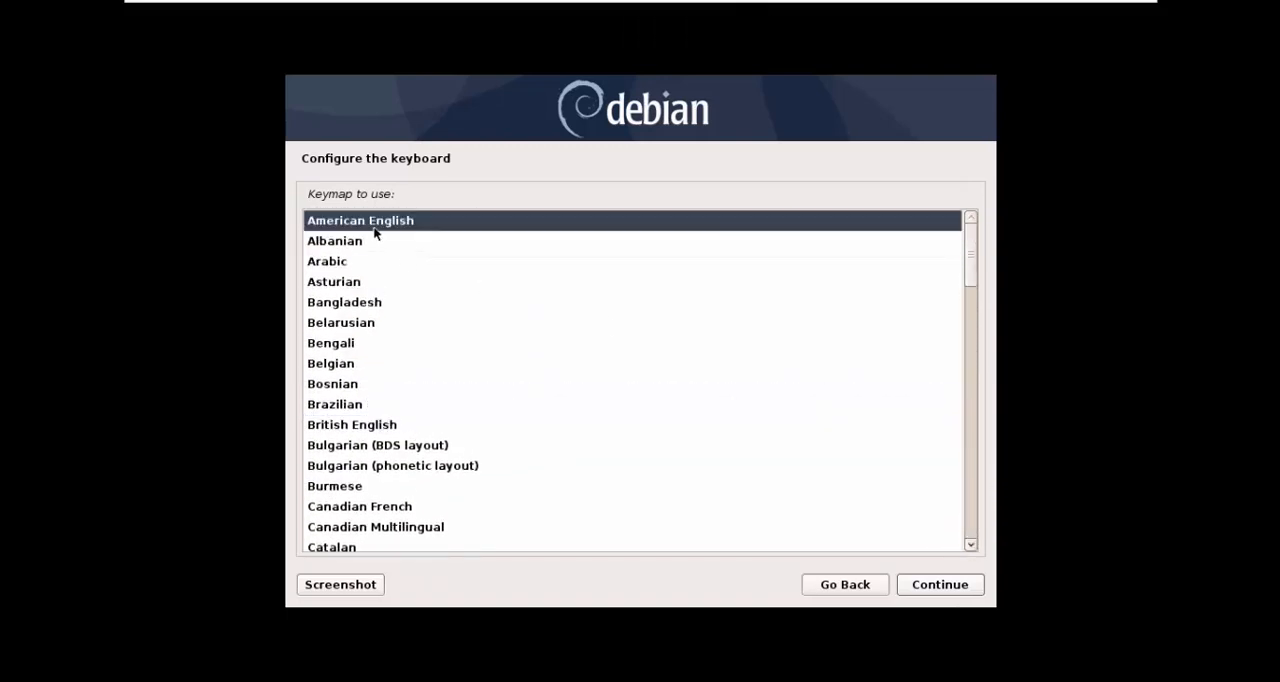
pyautogui.click(406, 420)
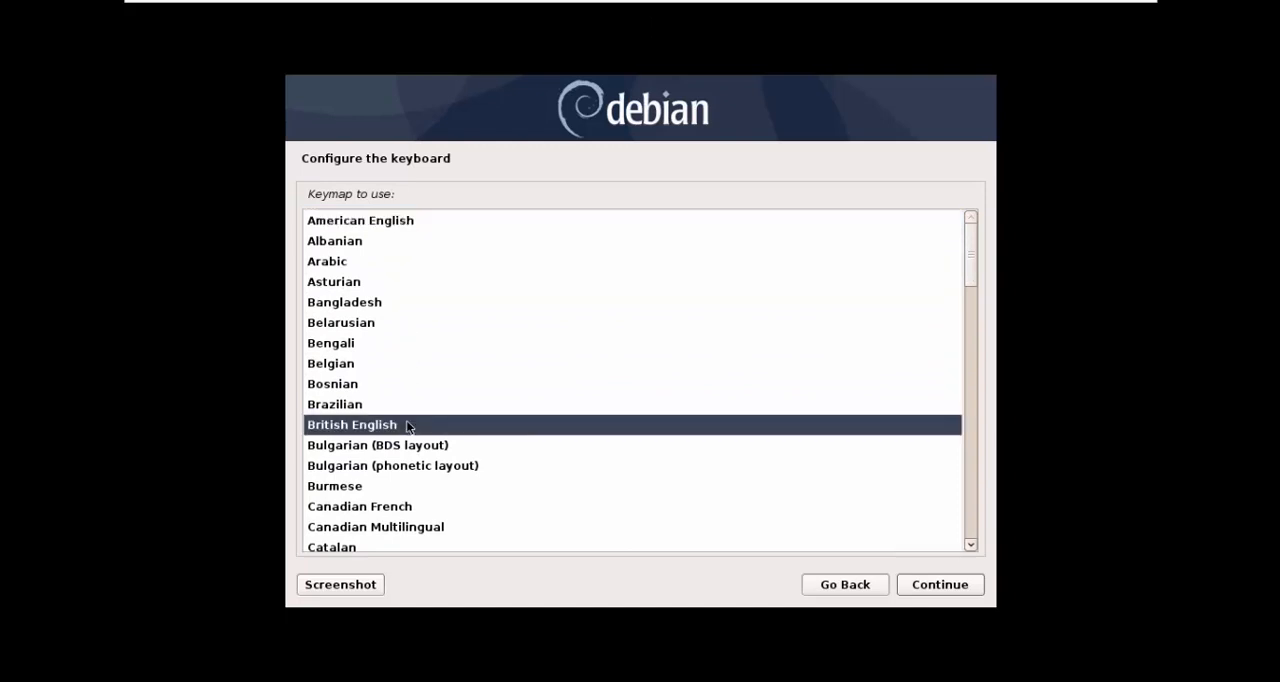
pyautogui.click(915, 588)
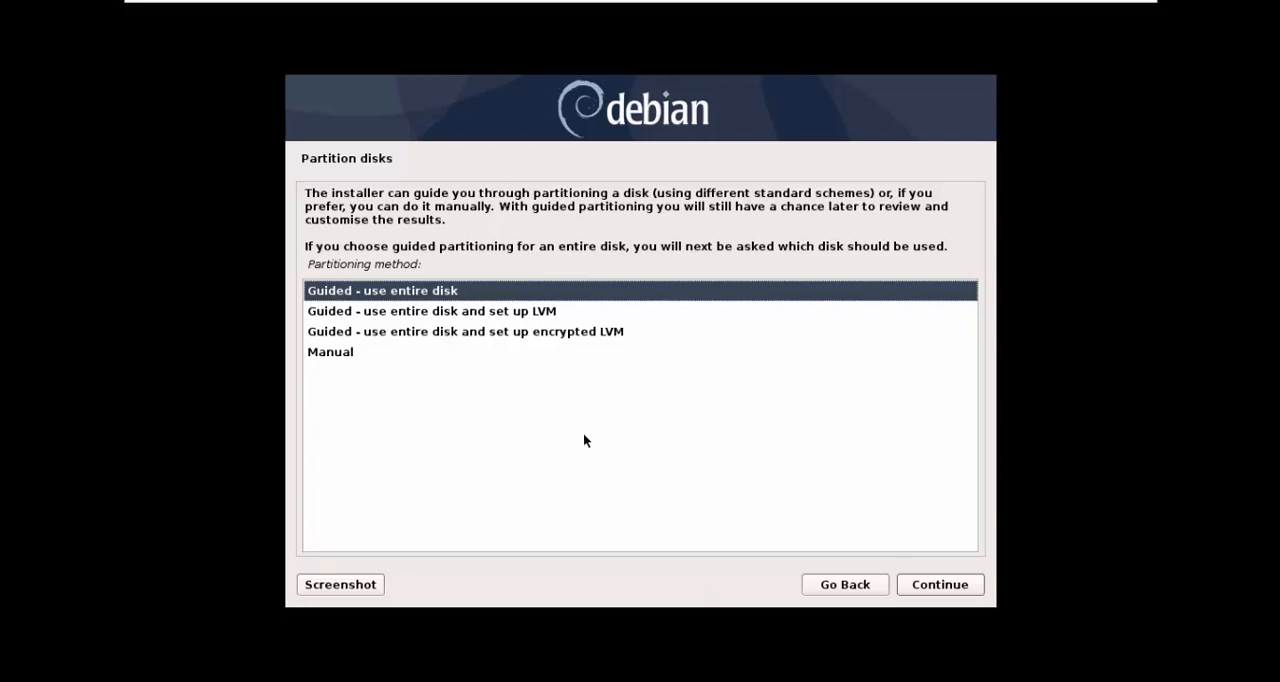
# Step: Choose the partitioning method "Guided - use entire disk" and accept the SCSI3 (sda) VMware virtual disk as the one to partition
pyautogui.click(420, 314)
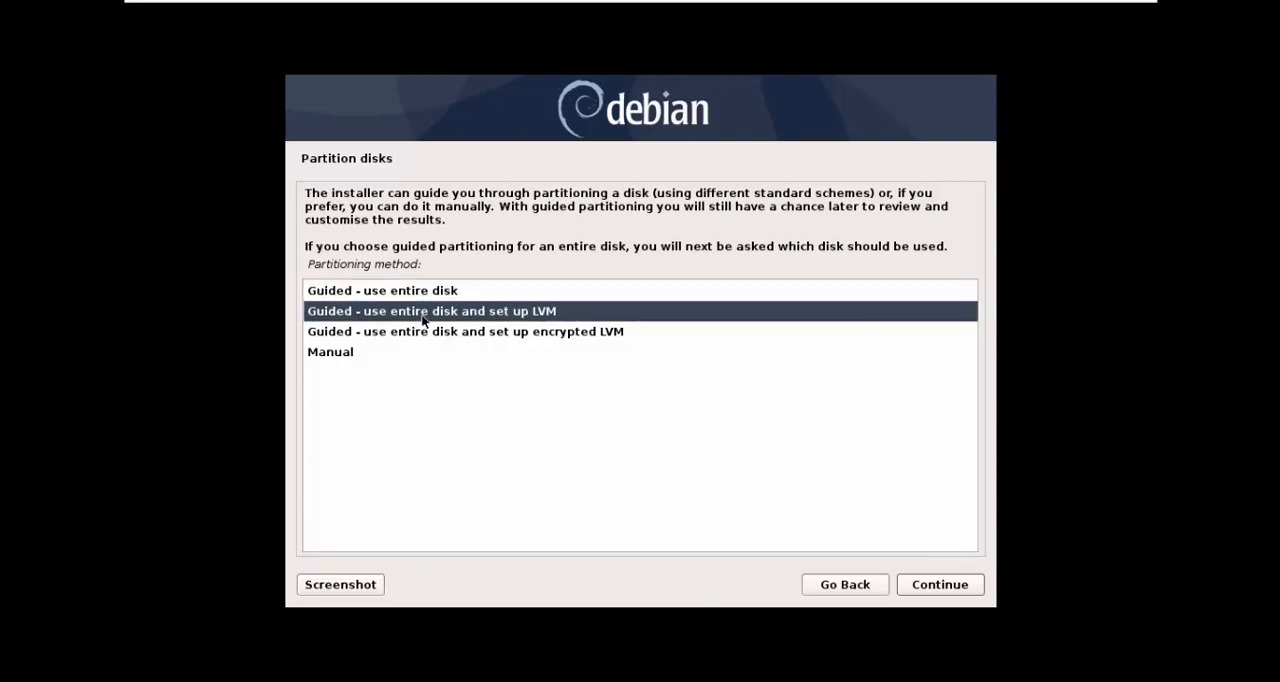
pyautogui.click(543, 335)
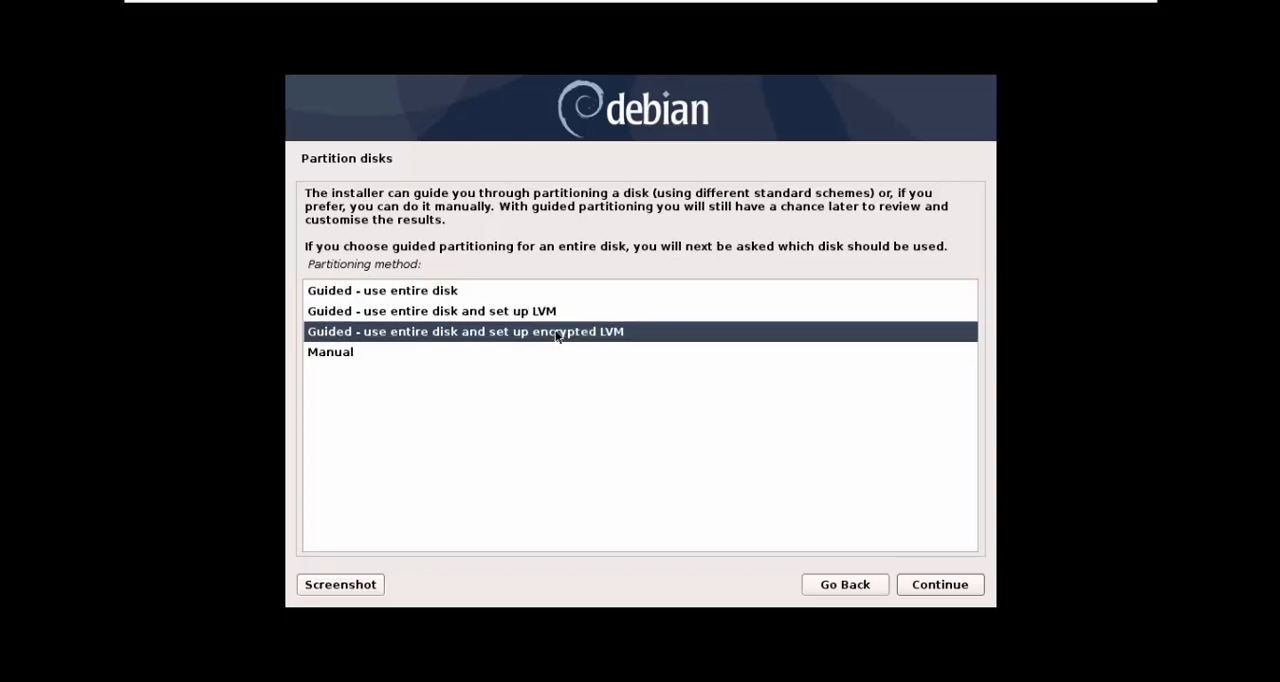
pyautogui.click(510, 297)
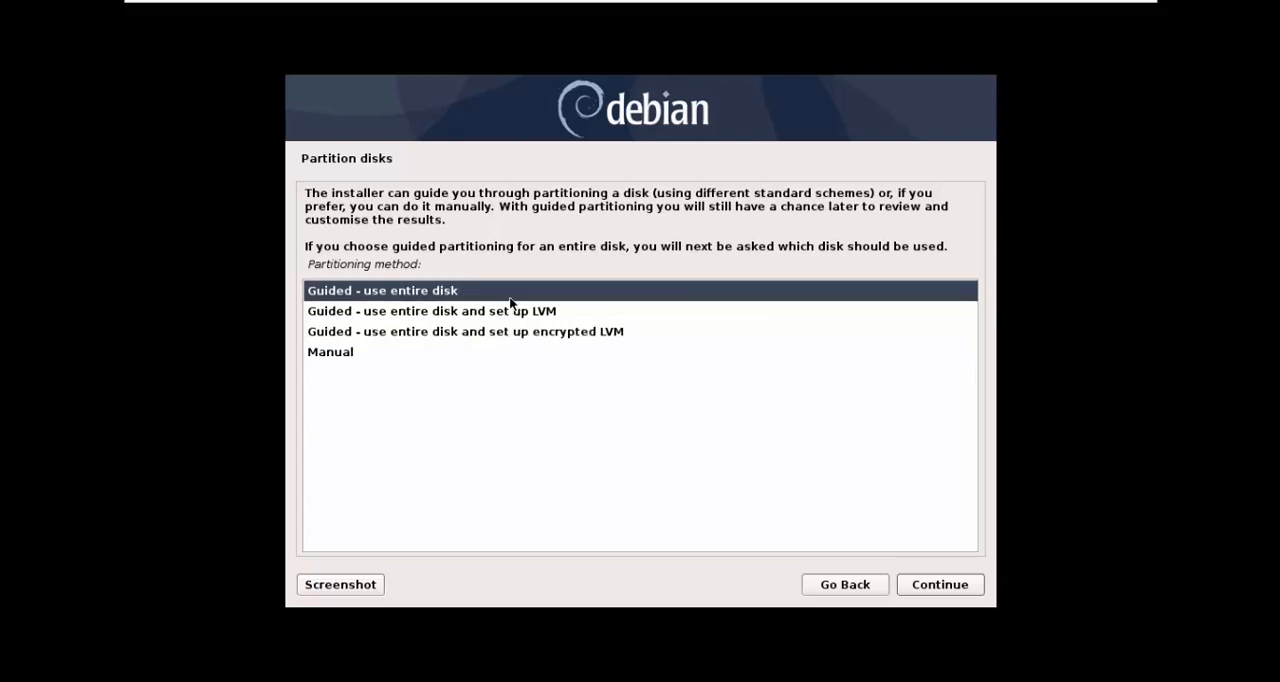
pyautogui.click(536, 314)
pyautogui.click(545, 335)
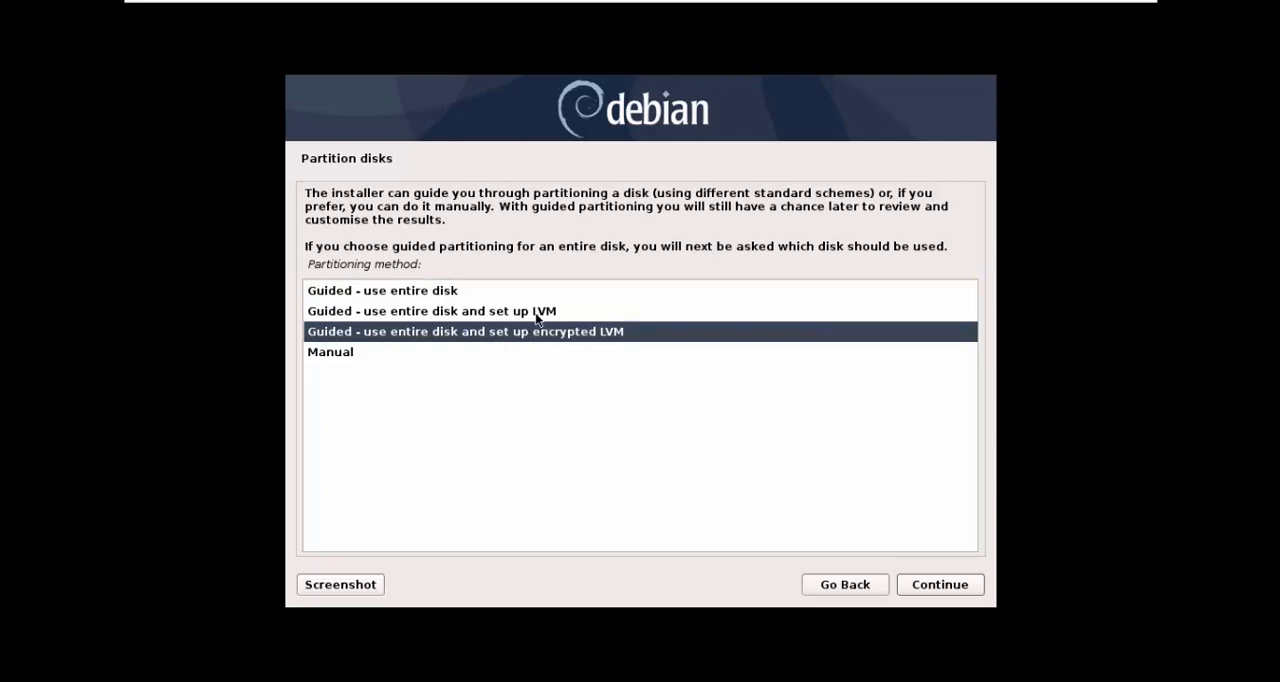
pyautogui.click(536, 316)
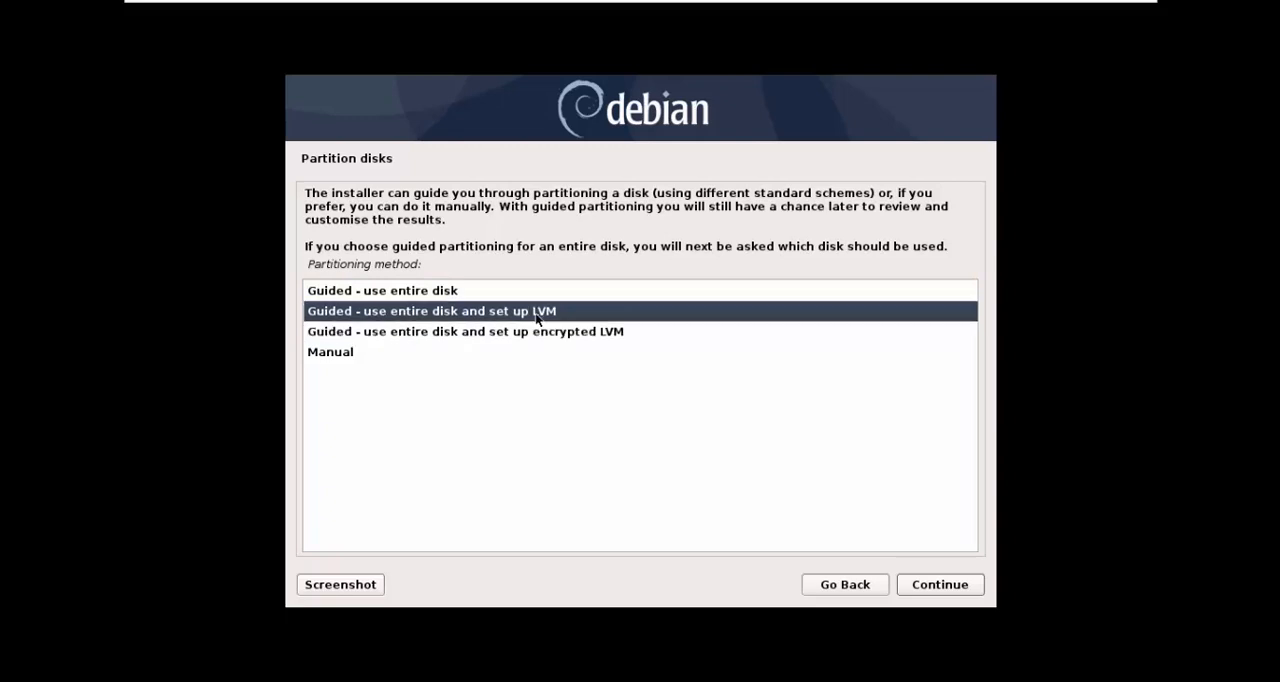
pyautogui.click(537, 332)
pyautogui.click(533, 314)
pyautogui.click(502, 293)
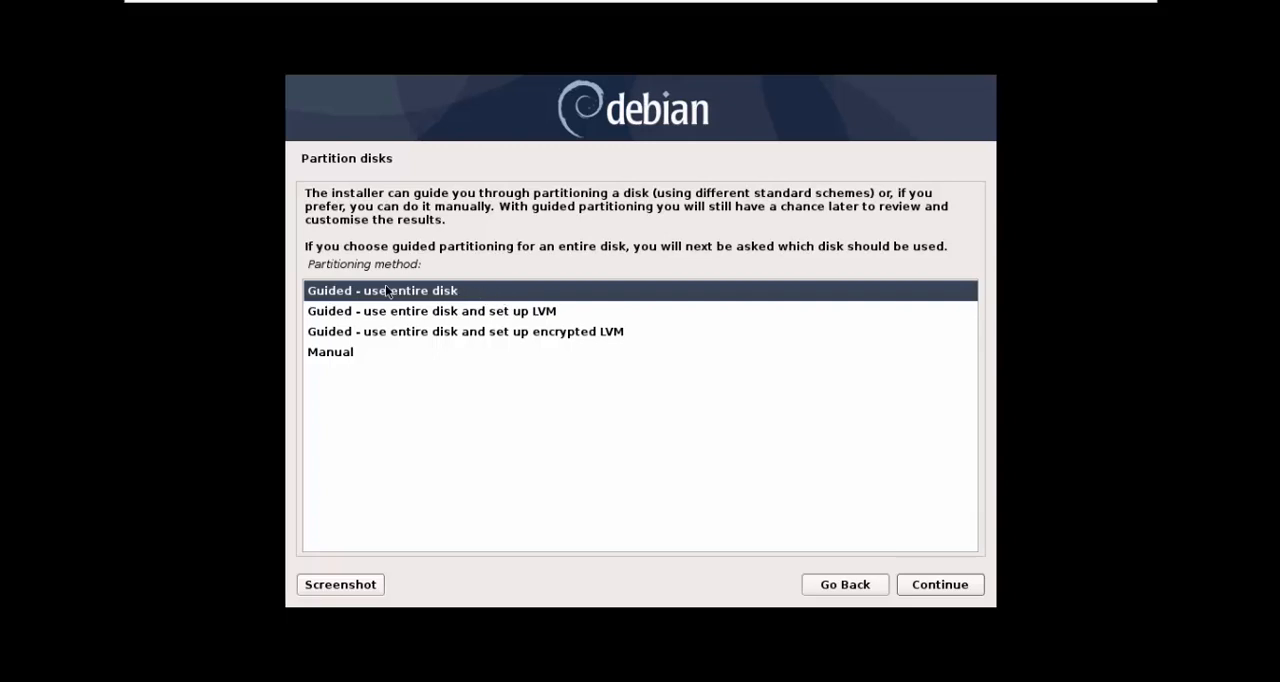
pyautogui.click(911, 595)
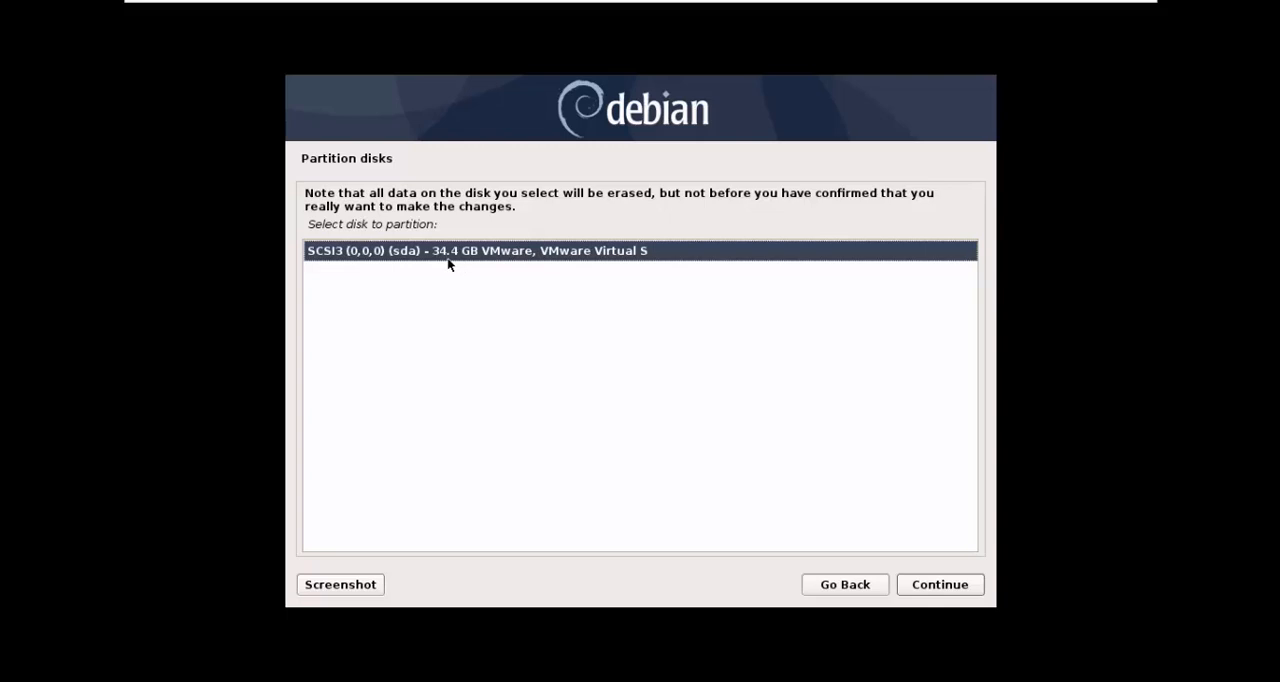
pyautogui.click(928, 584)
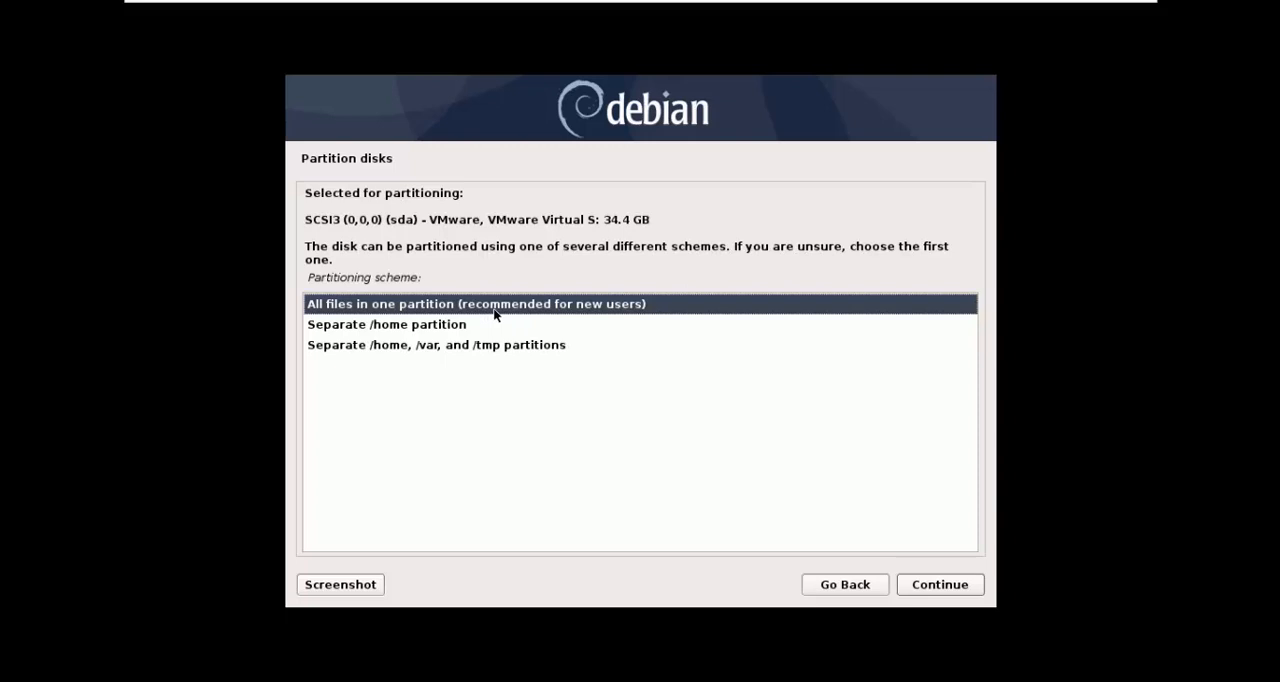
# Step: Compare the partitioning schemes and continue with "All files in one partition (recommended for new users)"
pyautogui.click(402, 333)
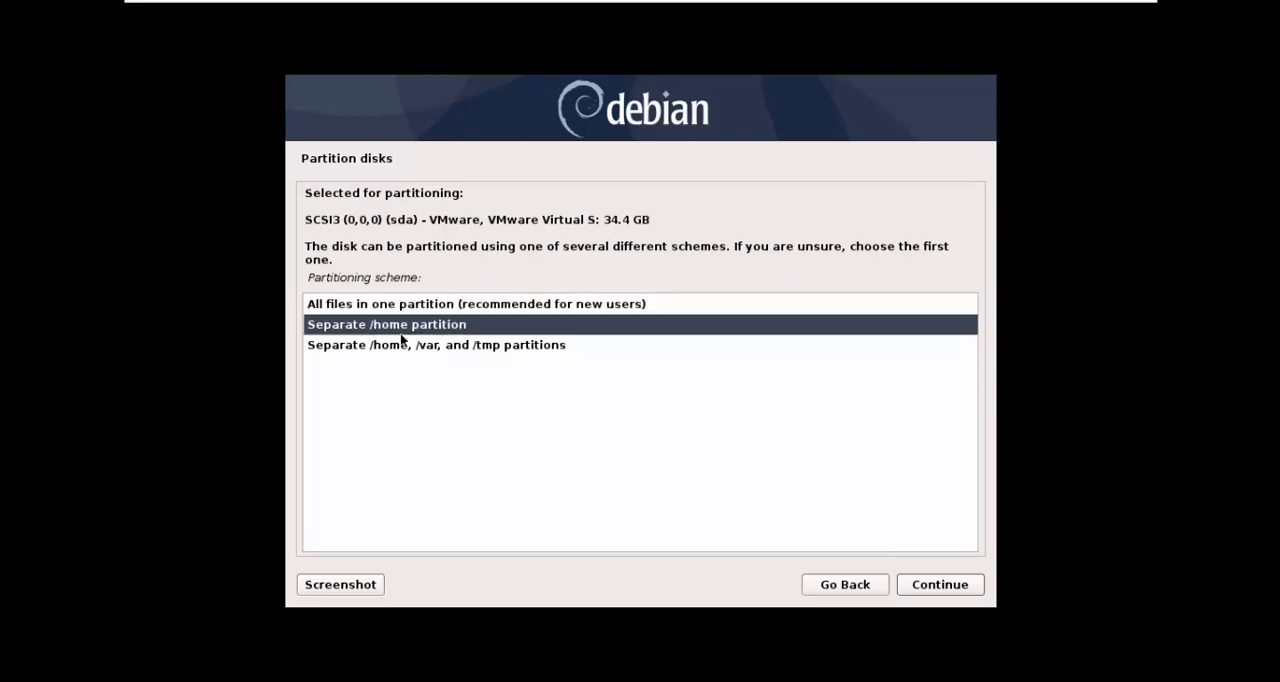
pyautogui.click(405, 341)
pyautogui.click(420, 332)
pyautogui.click(423, 338)
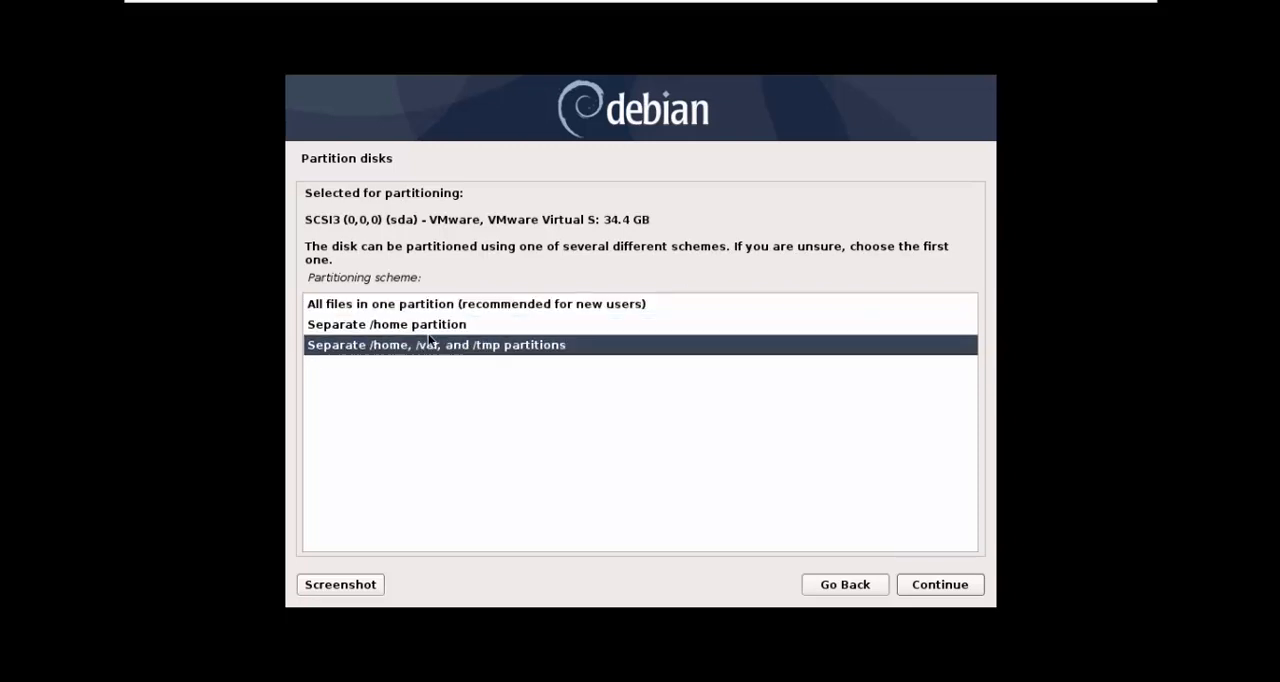
pyautogui.click(446, 321)
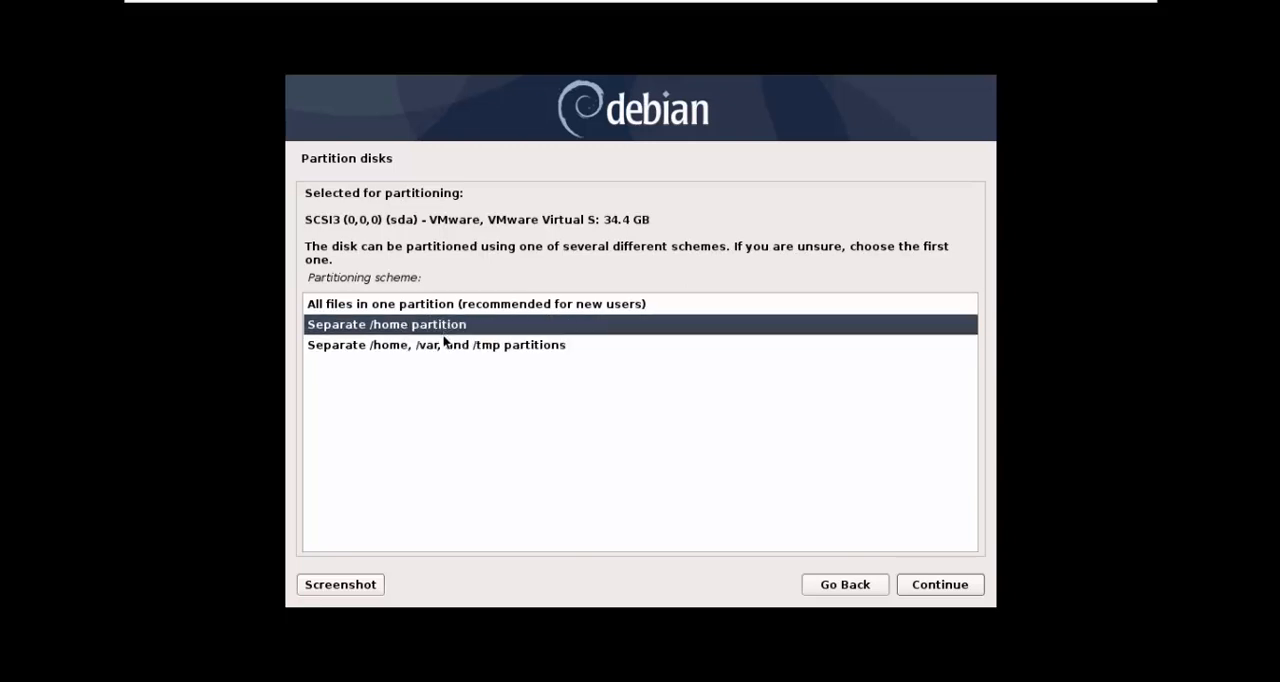
pyautogui.click(445, 338)
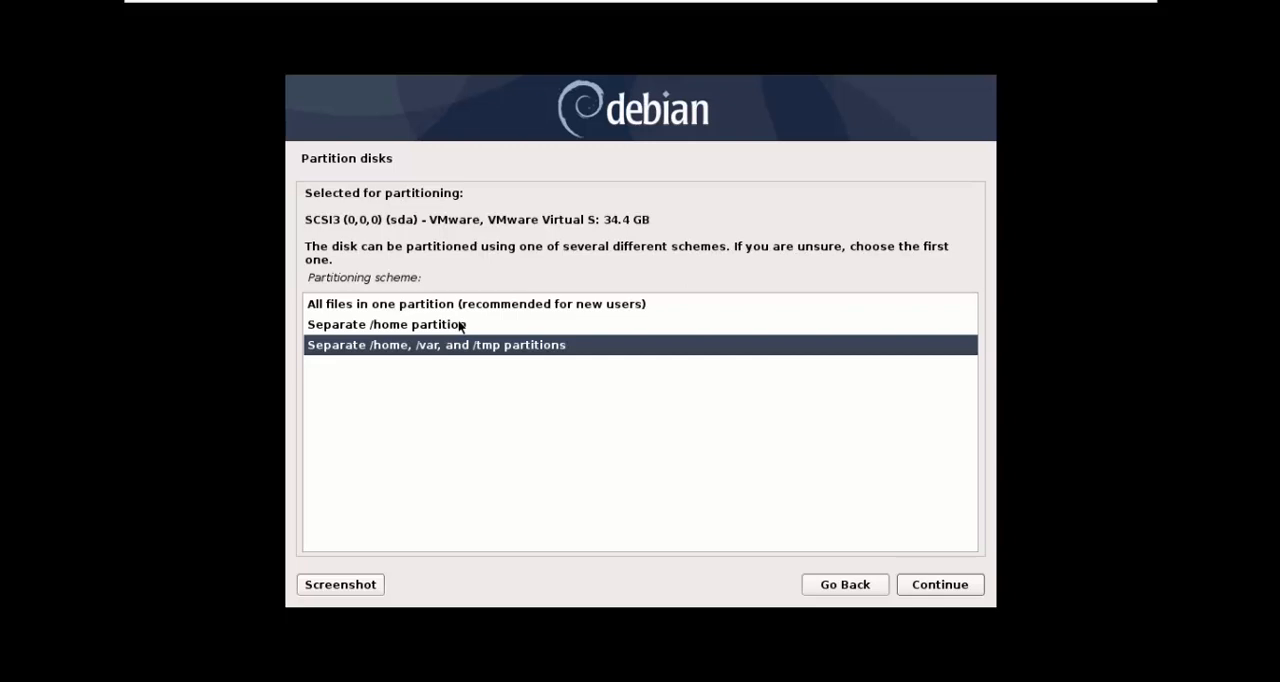
pyautogui.click(459, 325)
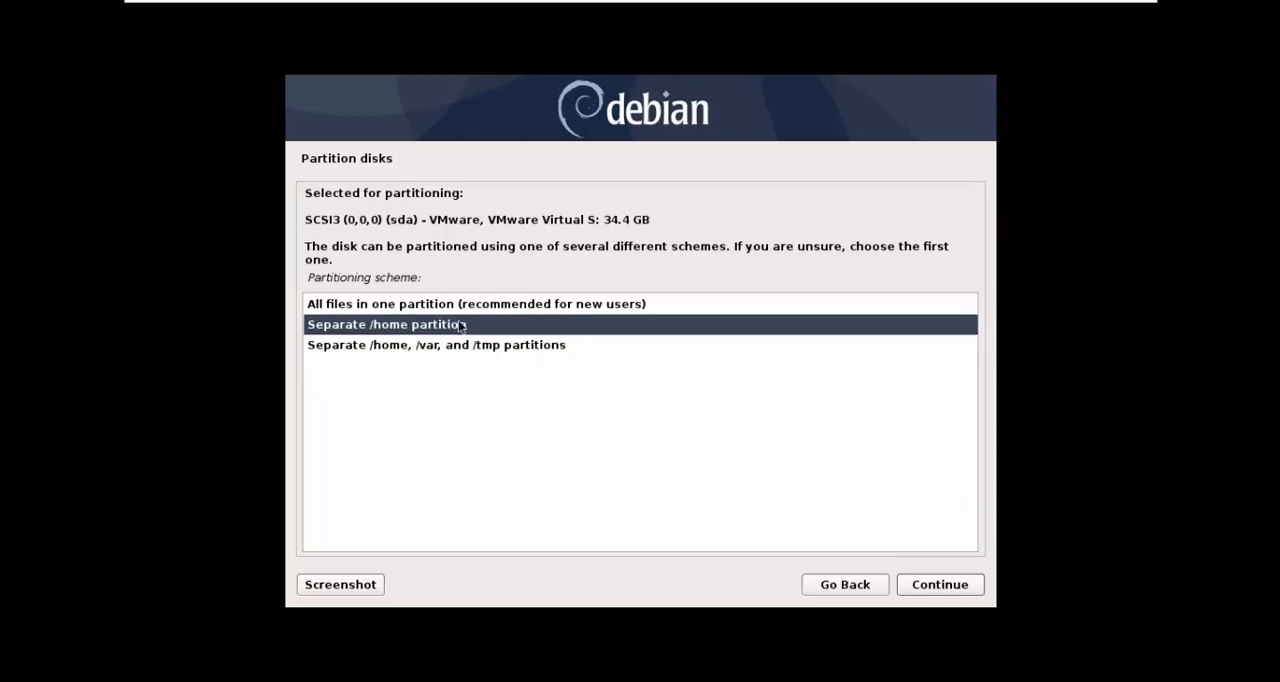
pyautogui.click(445, 344)
pyautogui.click(445, 325)
pyautogui.click(452, 346)
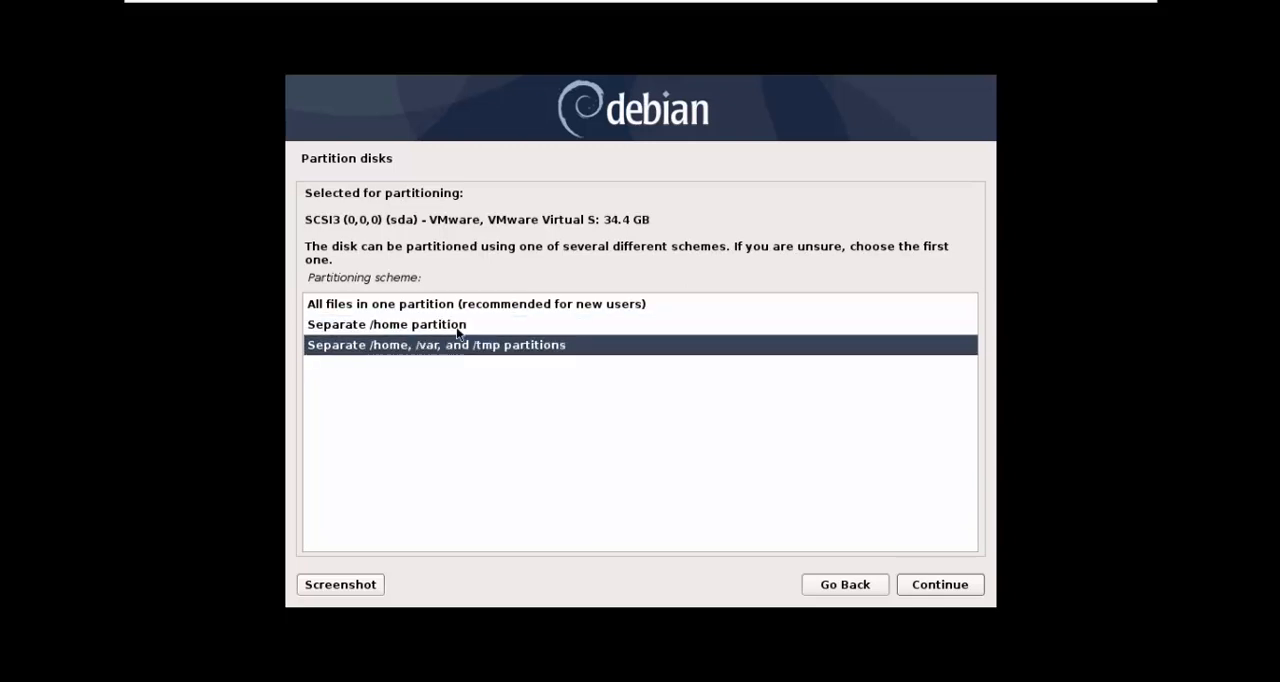
pyautogui.click(458, 330)
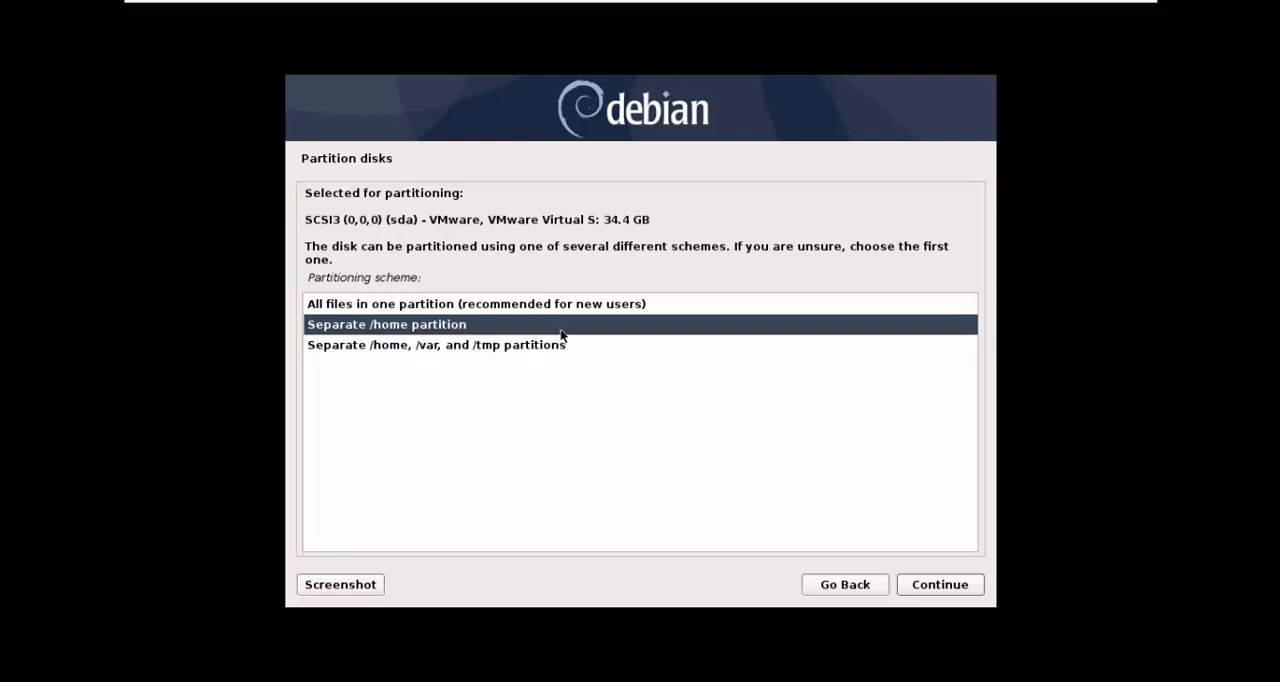
pyautogui.click(651, 310)
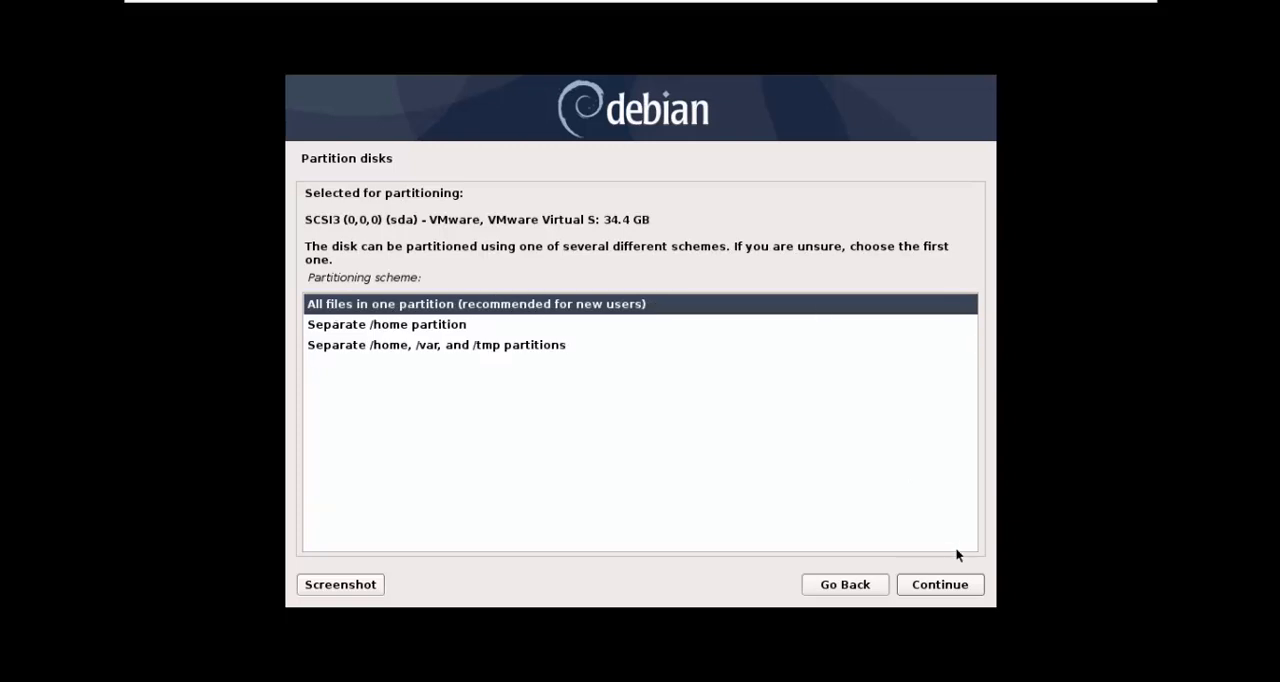
pyautogui.click(952, 584)
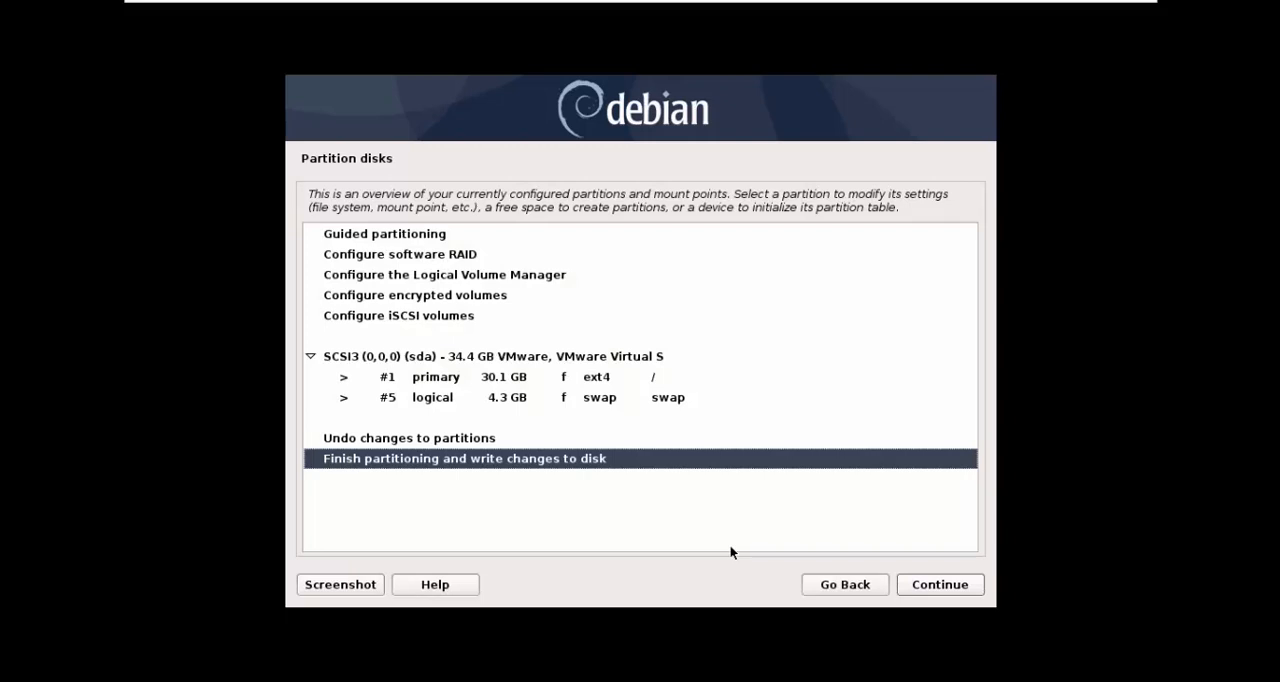
# Step: Examine the partition overview: the primary and swap partitions, and the software RAID, LVM, encrypted volume, iSCSI and guided partitioning options
pyautogui.click(566, 389)
pyautogui.click(565, 381)
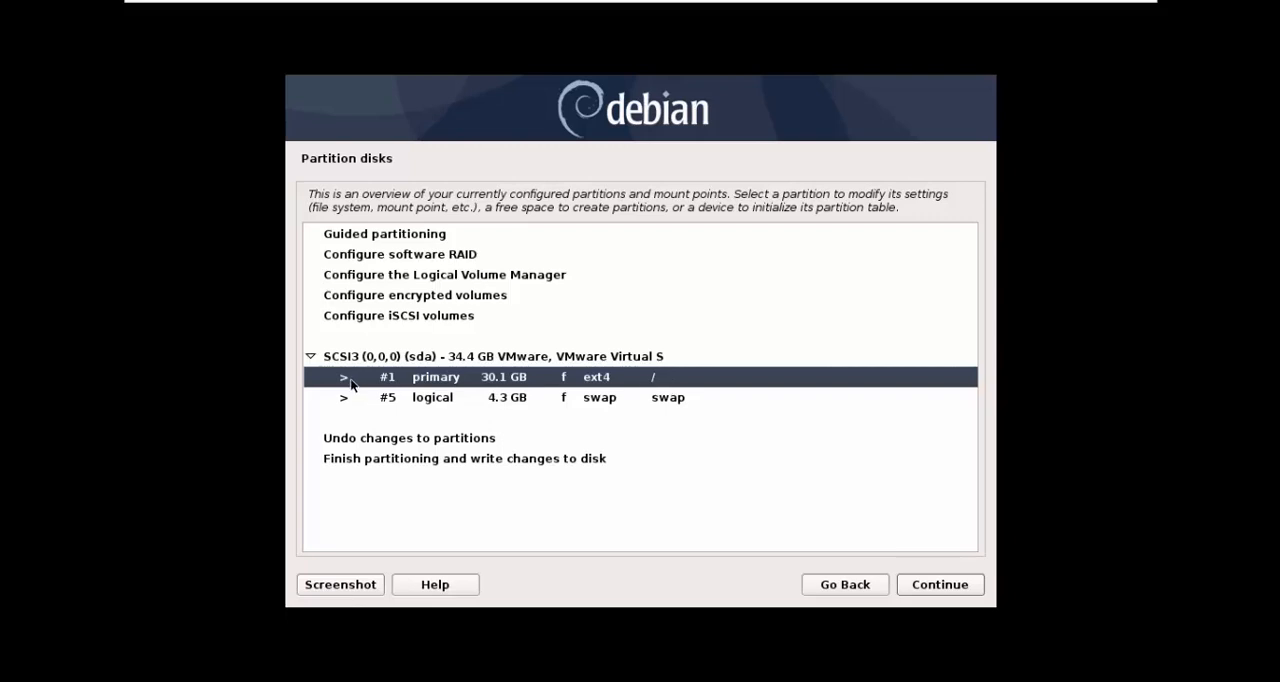
pyautogui.click(469, 400)
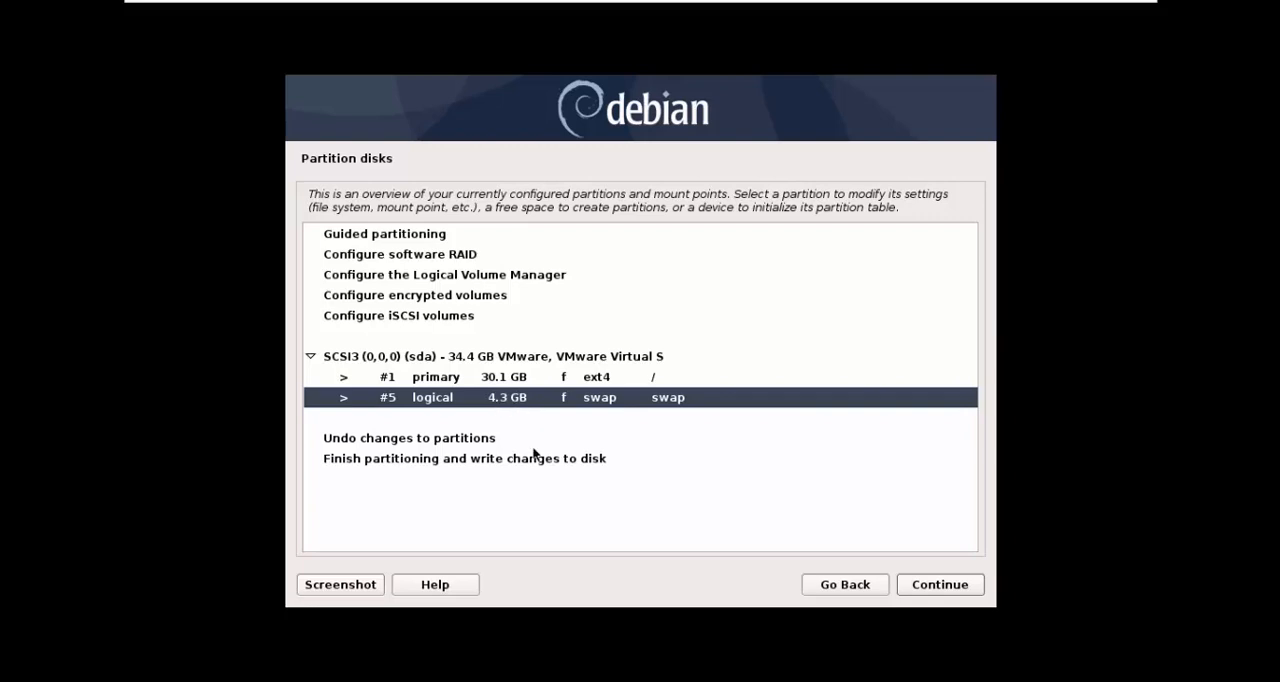
pyautogui.click(412, 258)
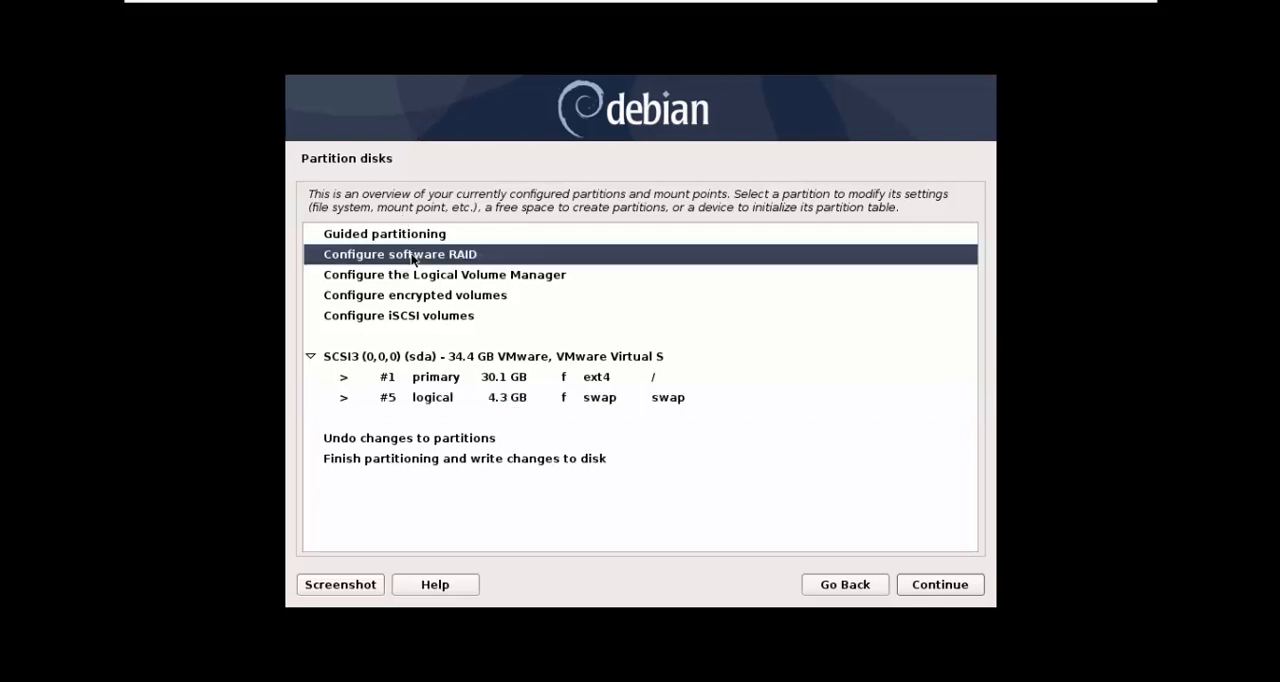
pyautogui.click(422, 278)
pyautogui.click(430, 298)
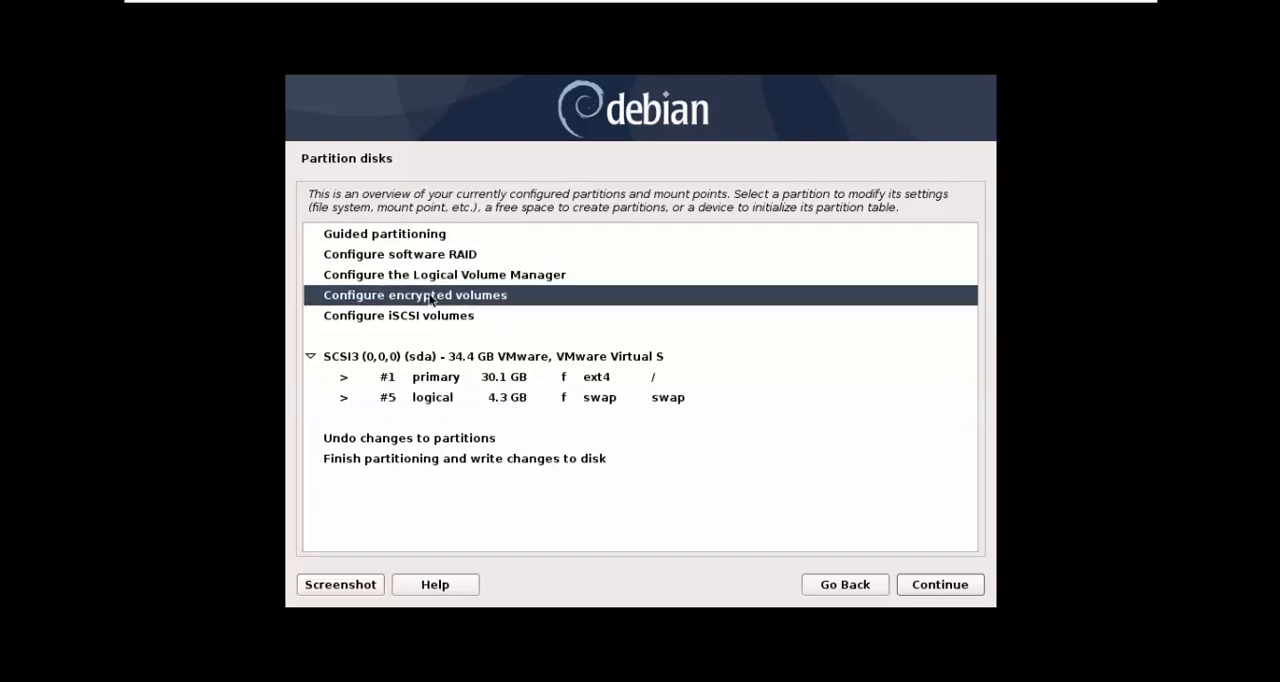
pyautogui.click(475, 318)
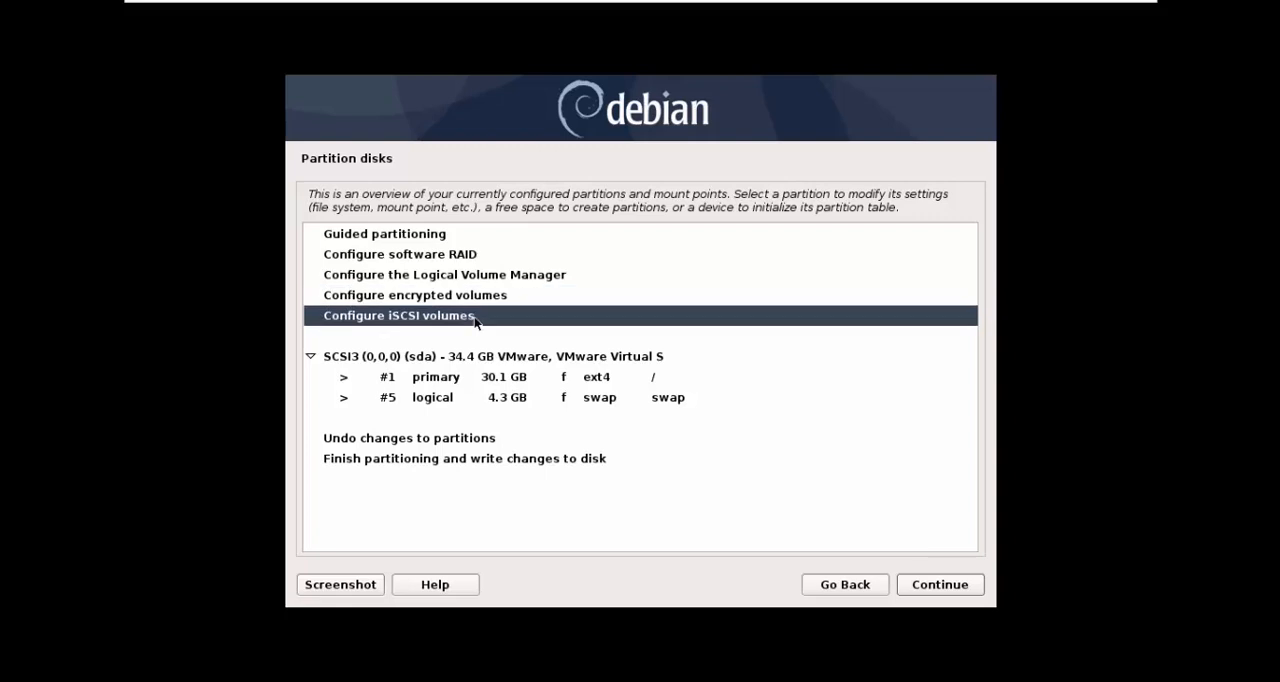
pyautogui.click(469, 241)
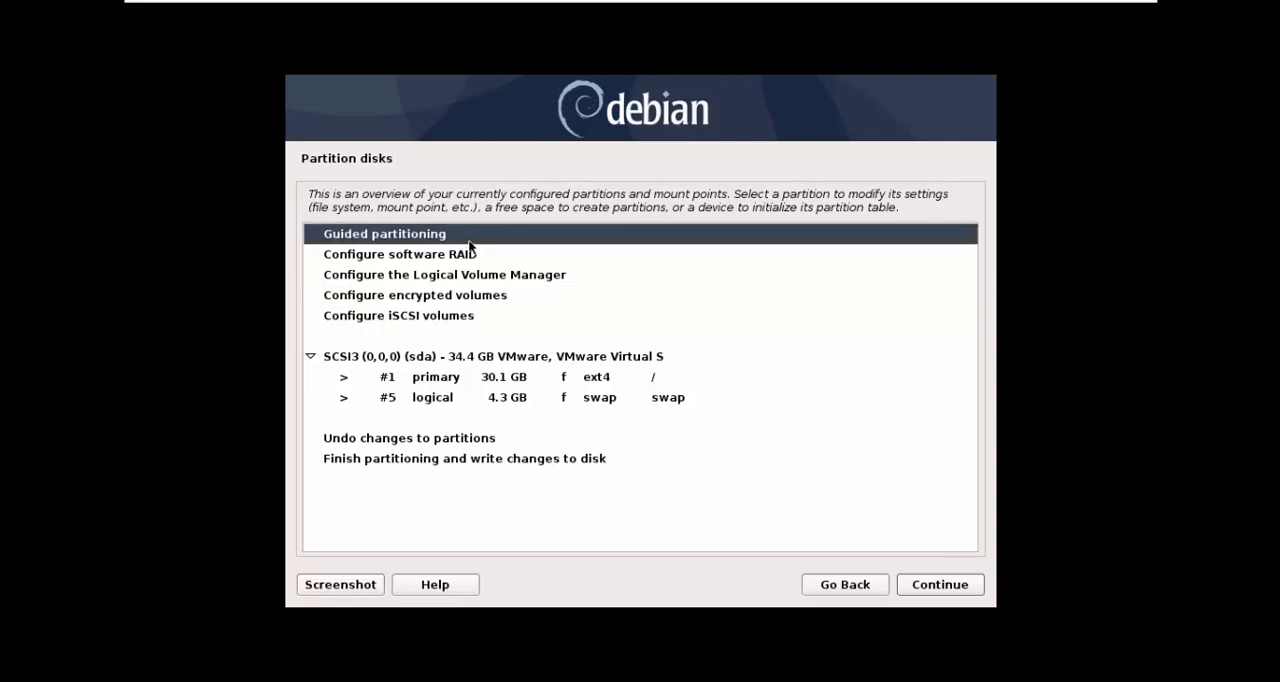
# Step: Finish partitioning and confirm with Yes that the changes are written to the disk
pyautogui.click(468, 311)
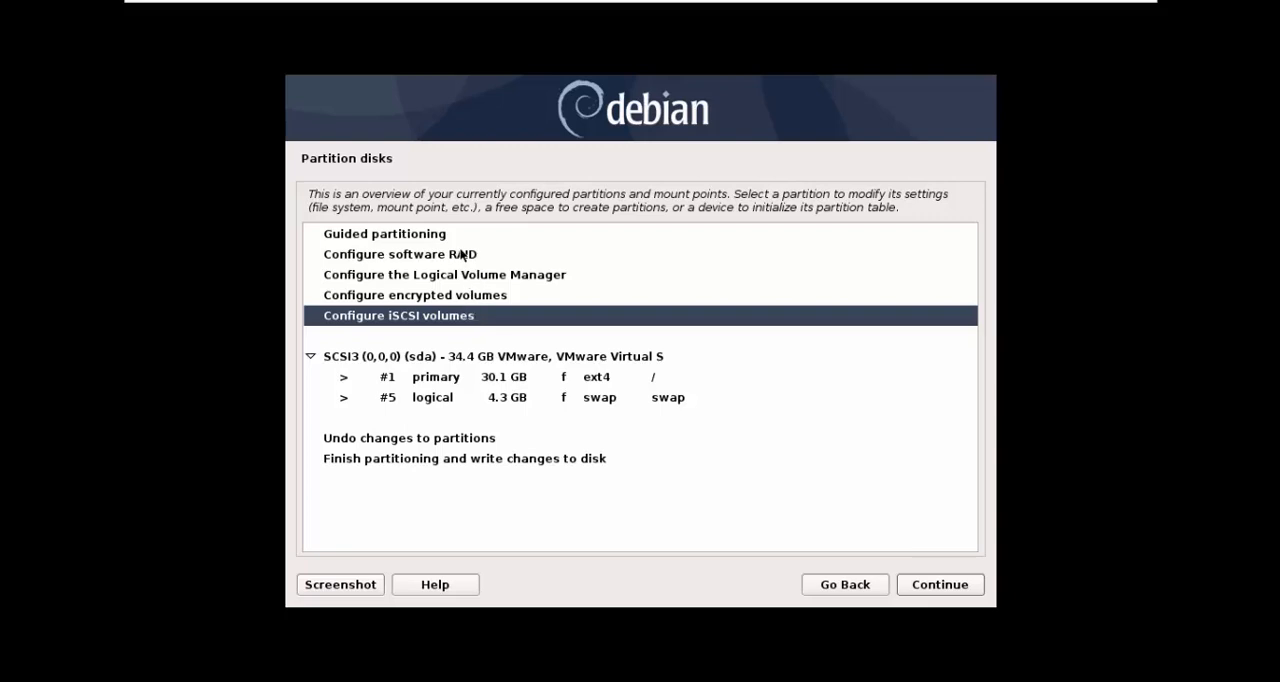
pyautogui.click(465, 300)
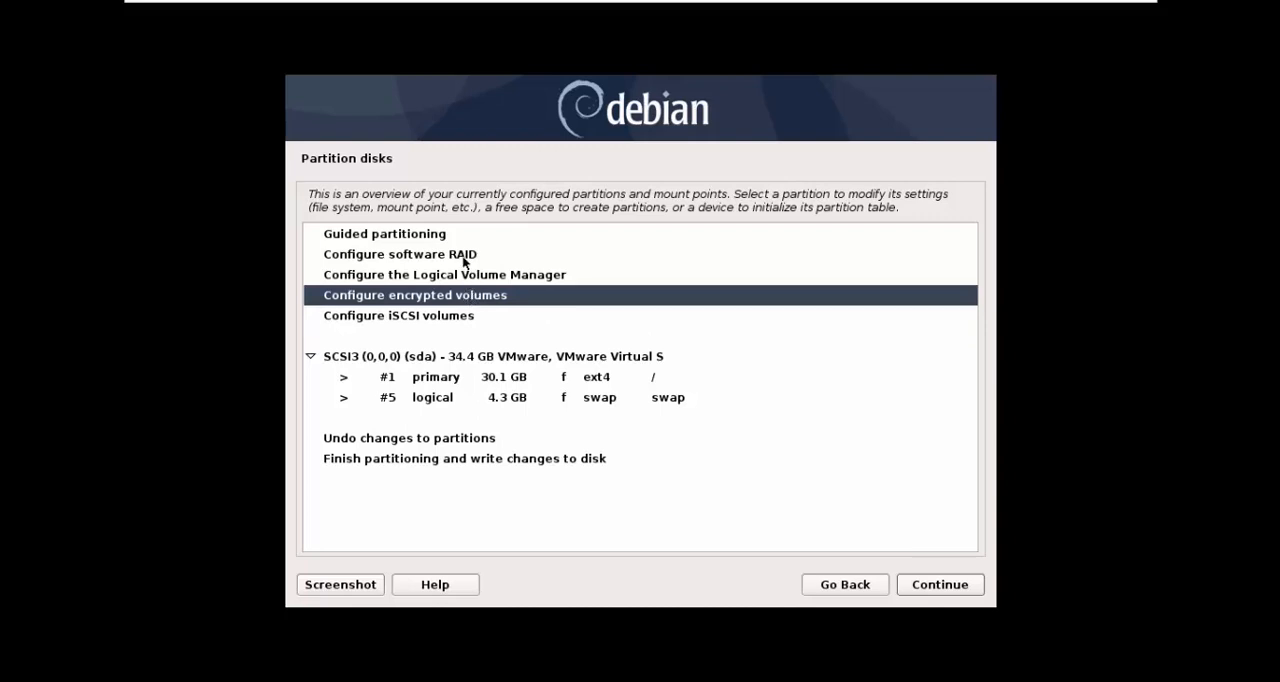
pyautogui.click(464, 258)
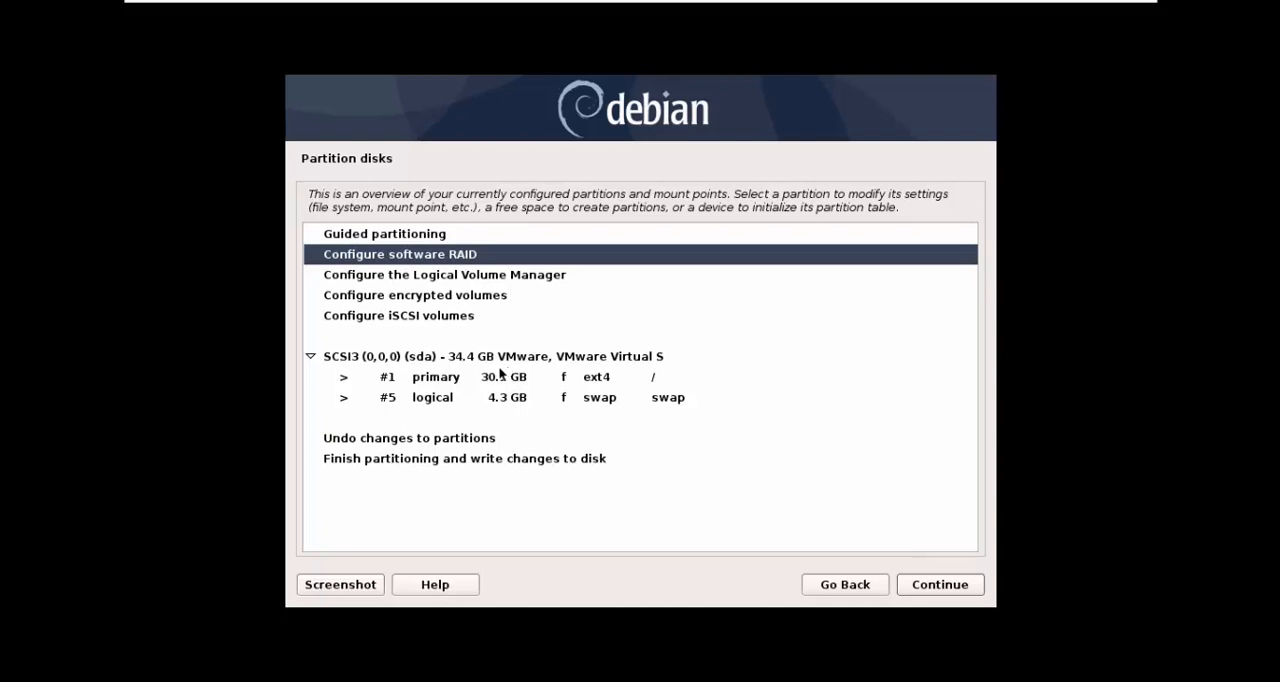
pyautogui.click(409, 364)
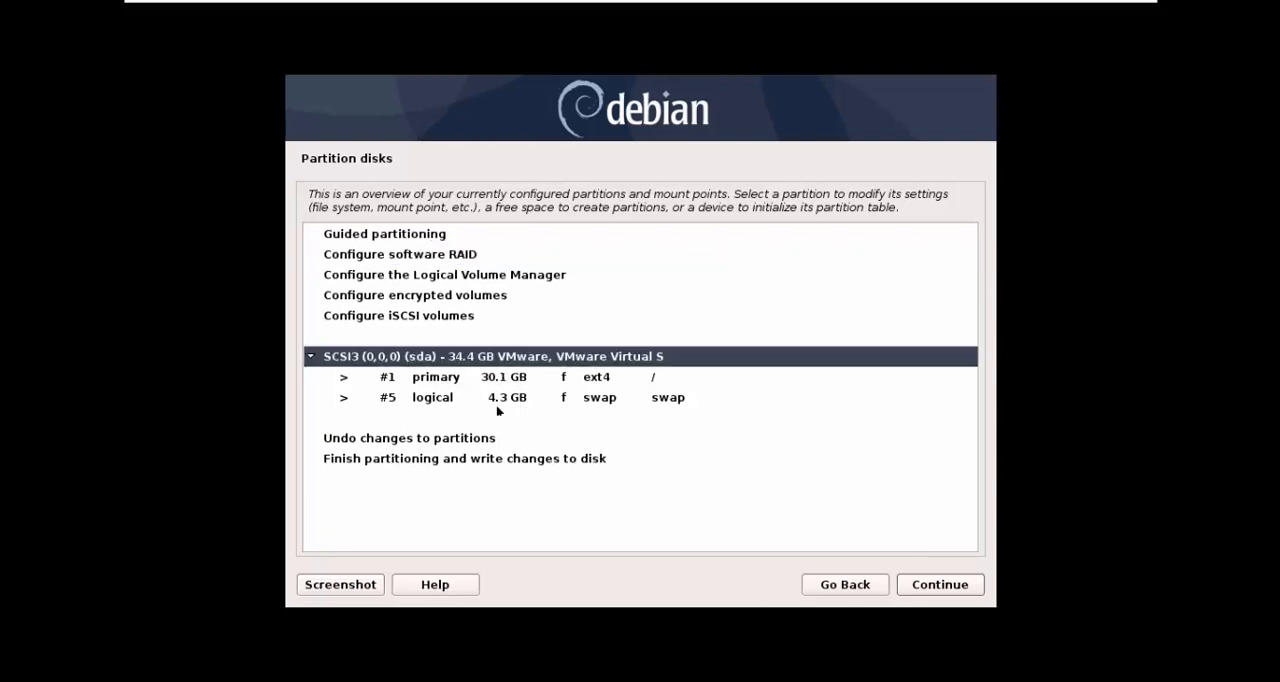
pyautogui.click(365, 463)
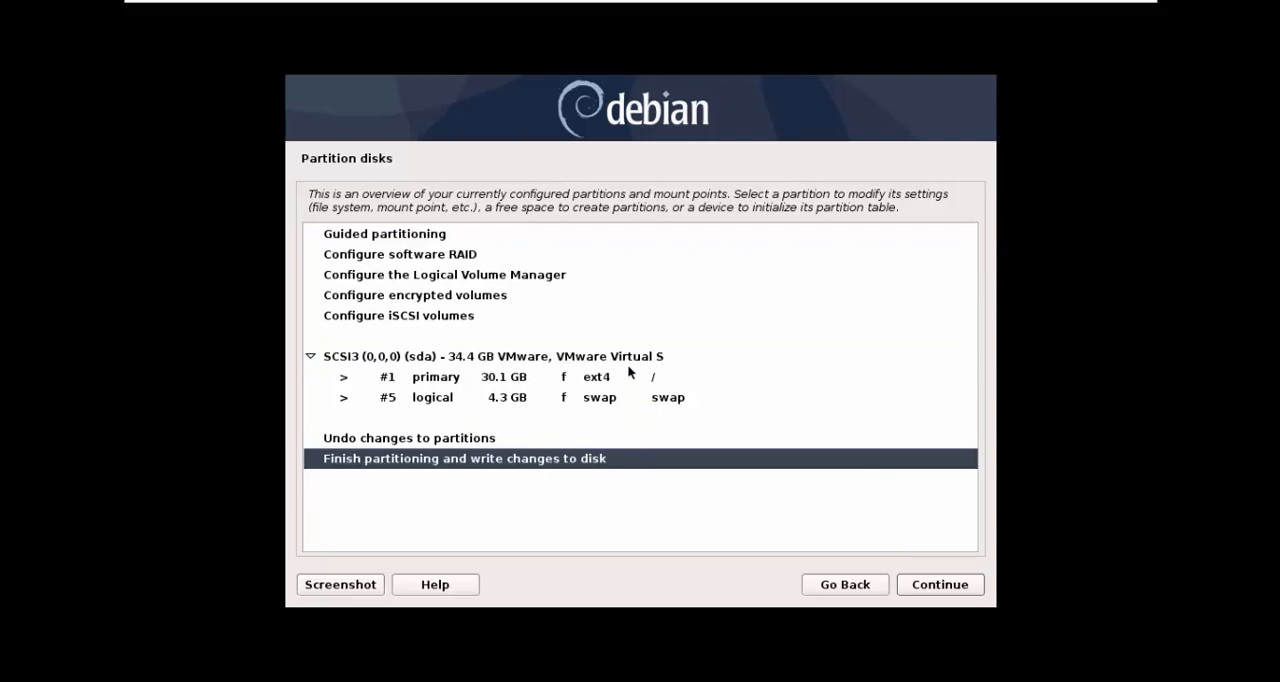
pyautogui.click(939, 590)
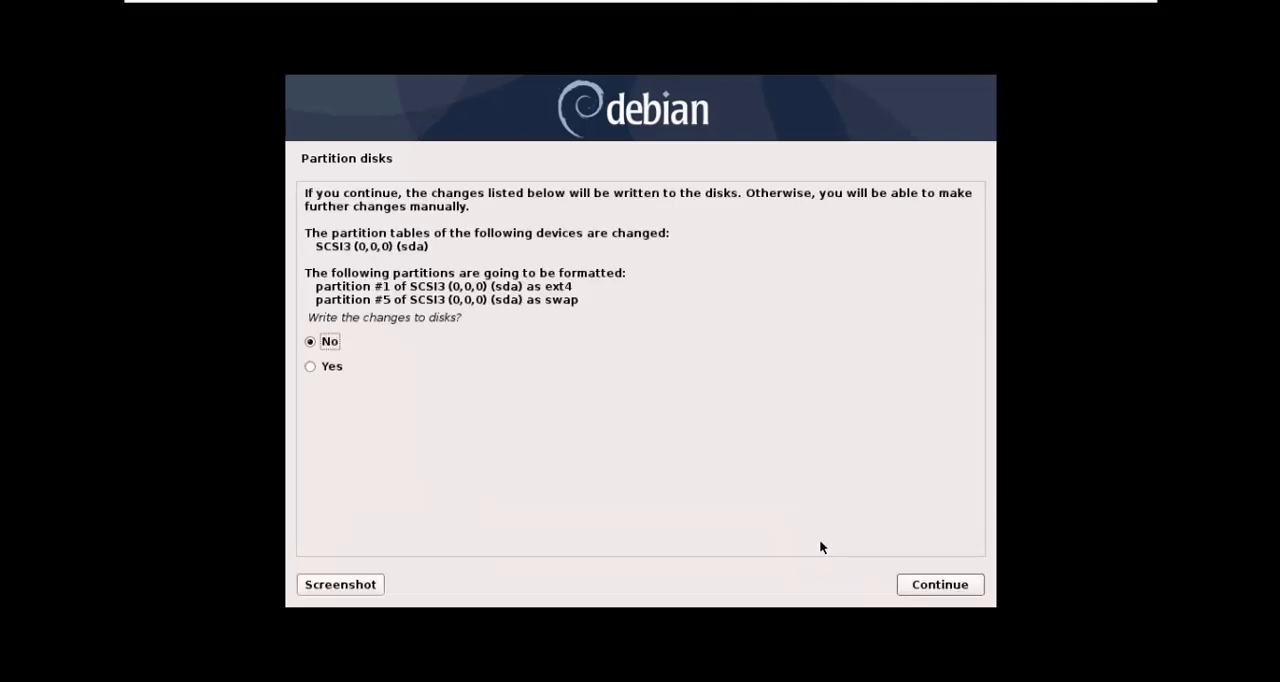
pyautogui.click(360, 369)
pyautogui.click(927, 584)
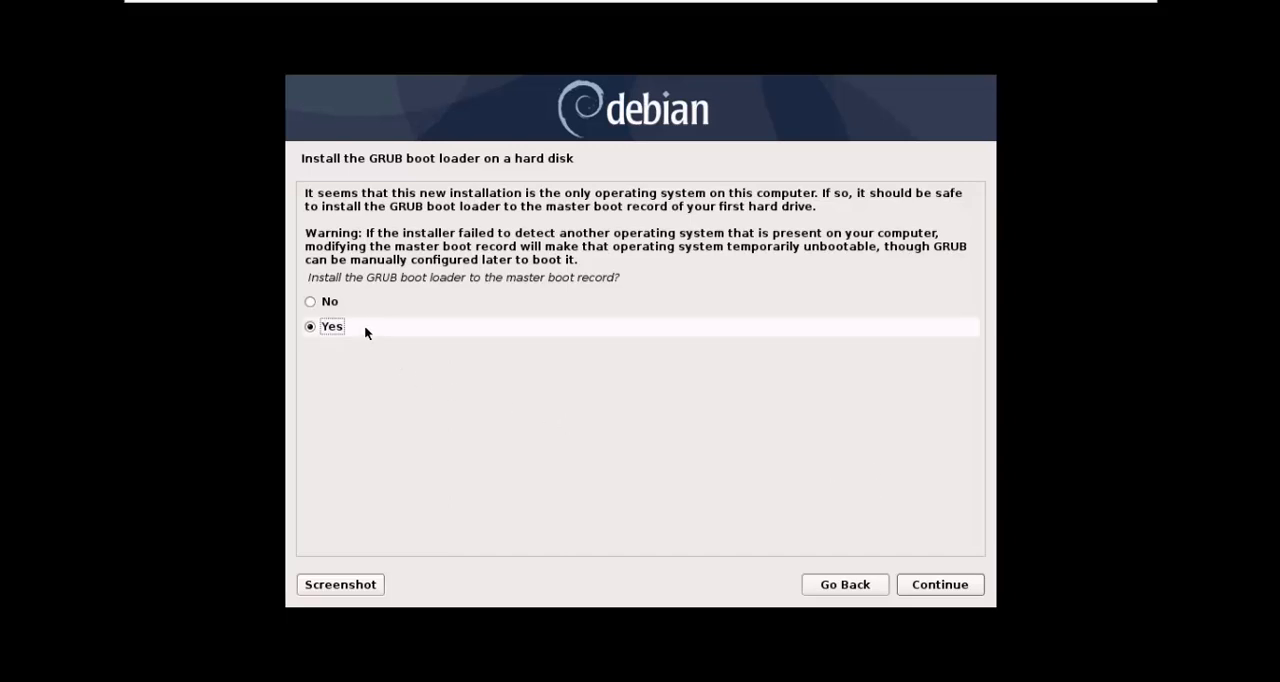
# Step: Install the GRUB boot loader to the master boot record on /dev/sda and finish the installation
pyautogui.click(967, 594)
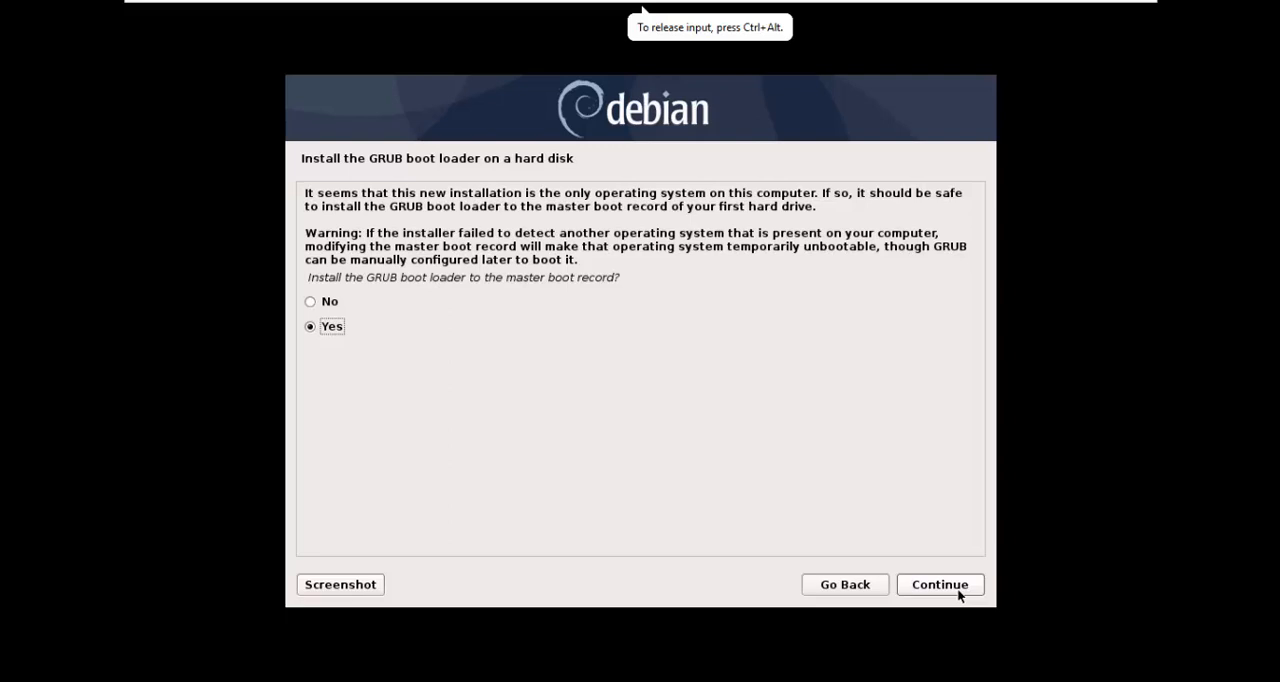
pyautogui.click(957, 588)
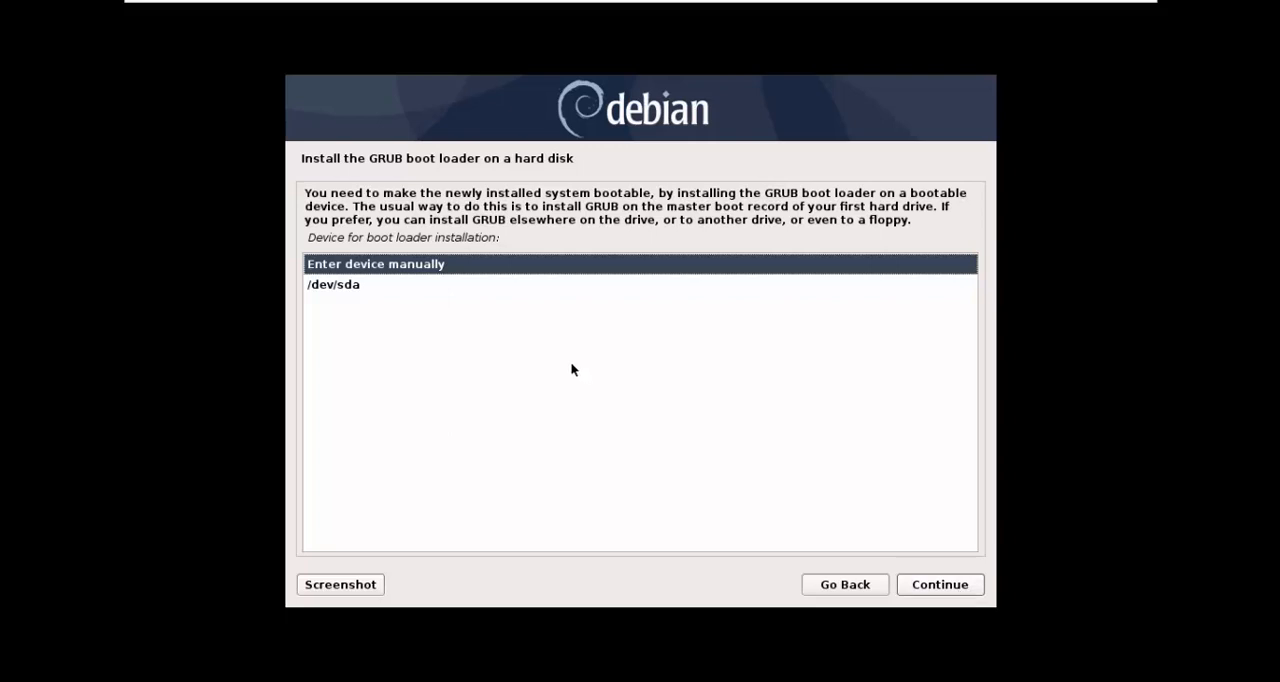
pyautogui.click(462, 288)
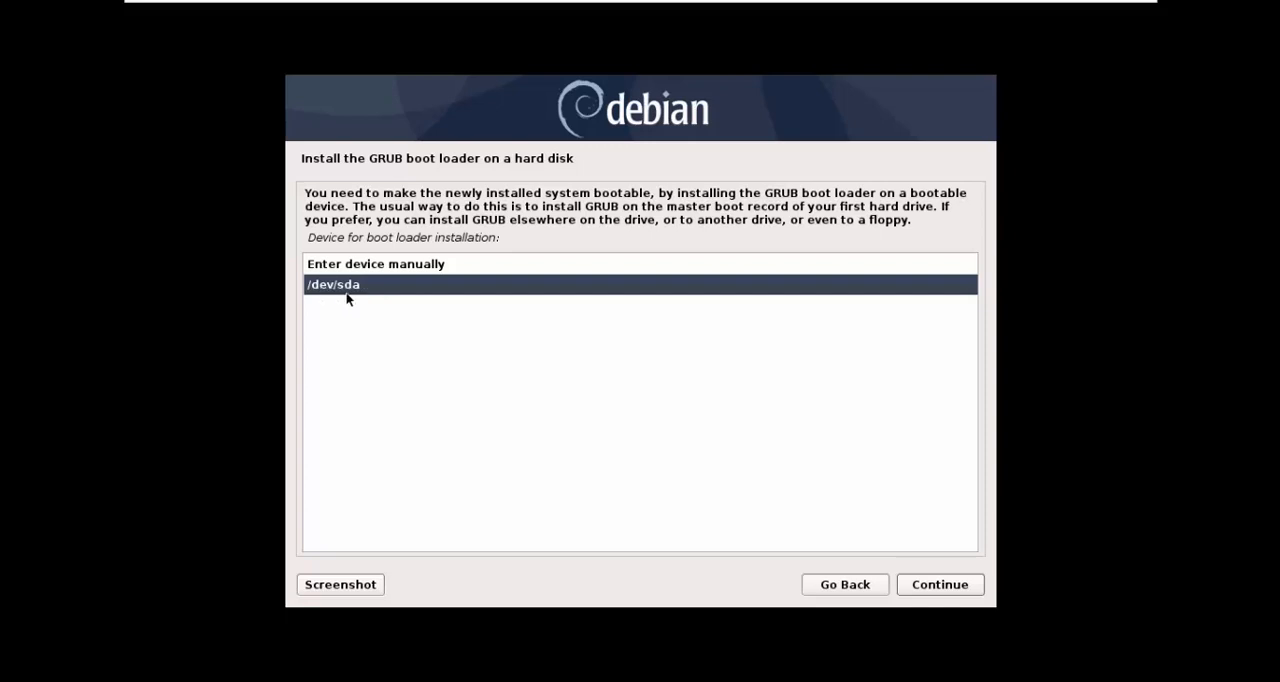
pyautogui.click(969, 585)
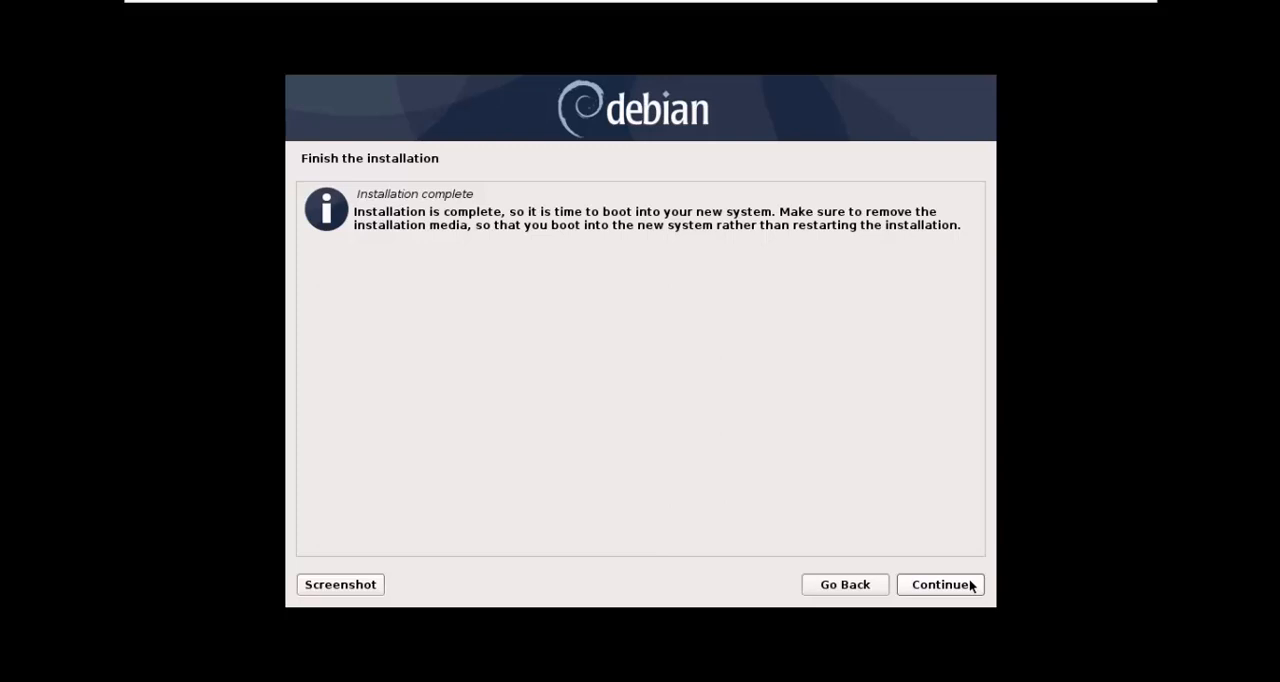
pyautogui.click(968, 585)
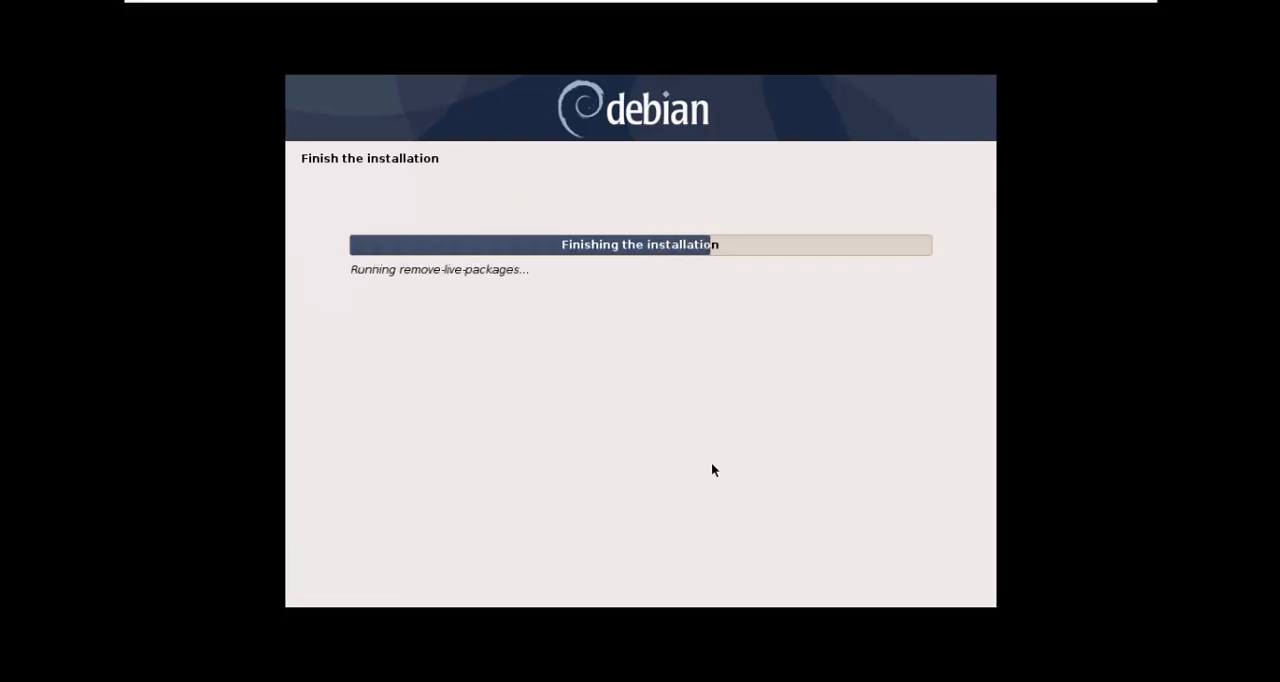
pyautogui.hotkey('ctrl', 'alt')
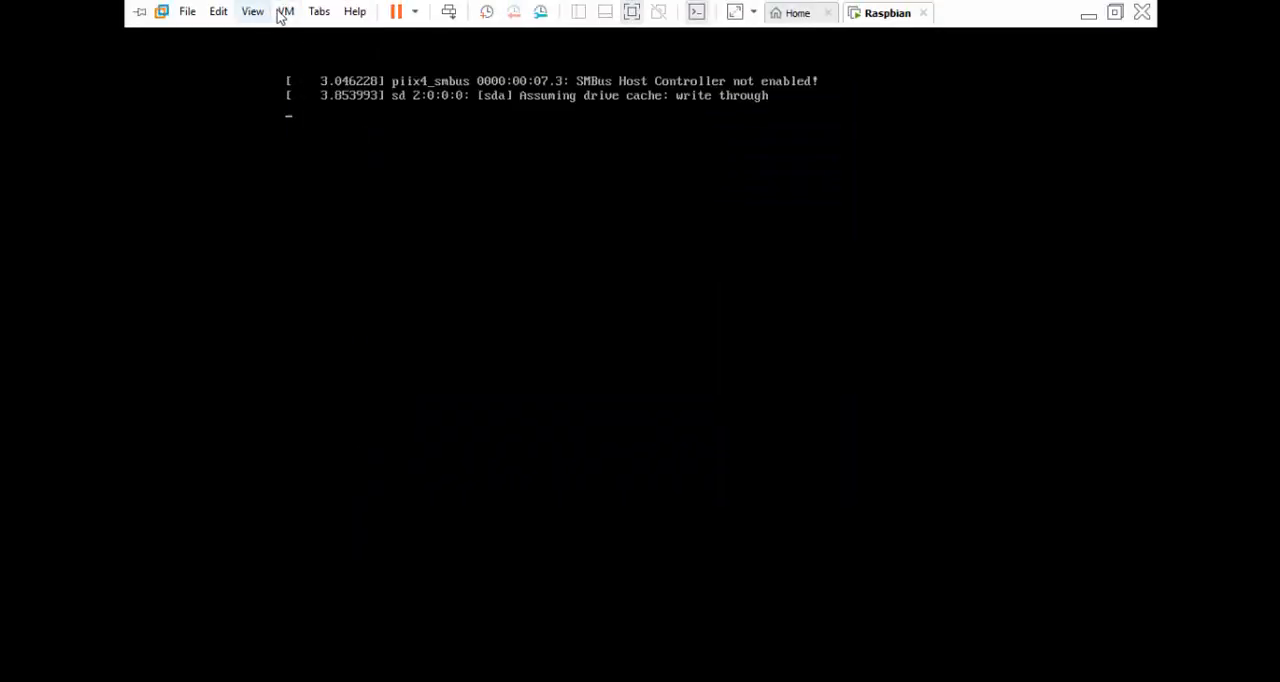
pyautogui.click(285, 11)
pyautogui.moveTo(393, 58)
pyautogui.moveTo(610, 58)
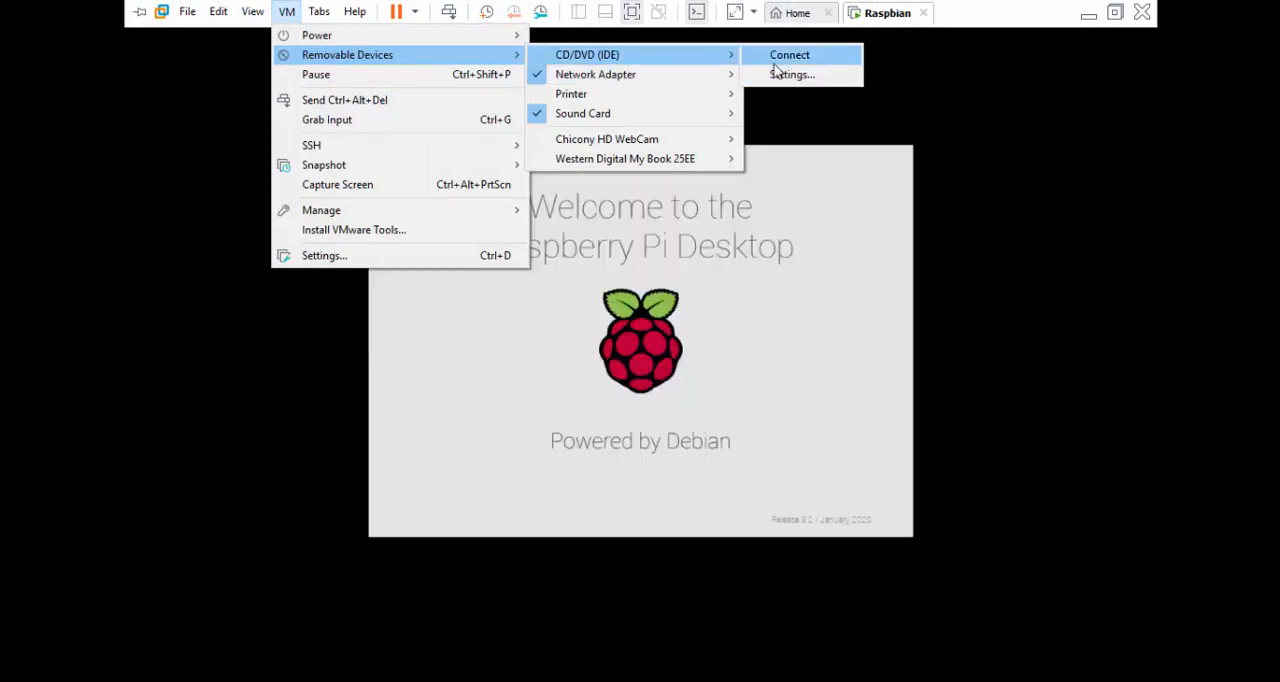
pyautogui.moveTo(710, 158)
pyautogui.click(783, 188)
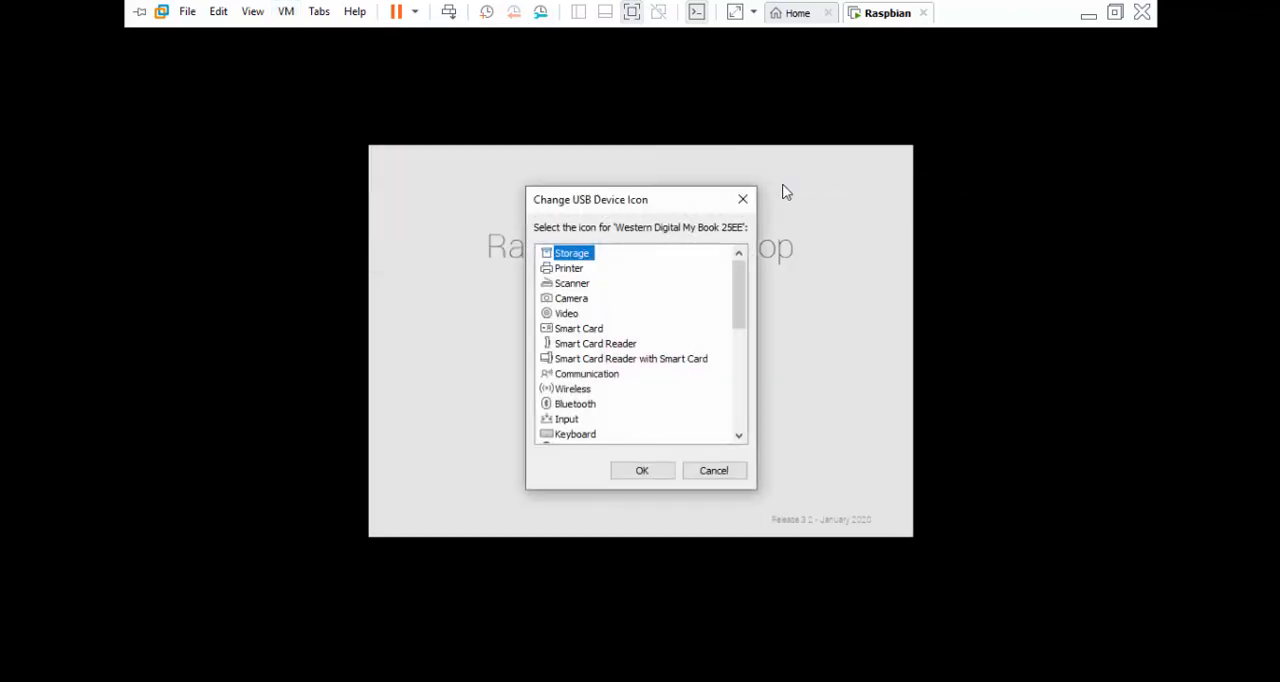
pyautogui.click(714, 470)
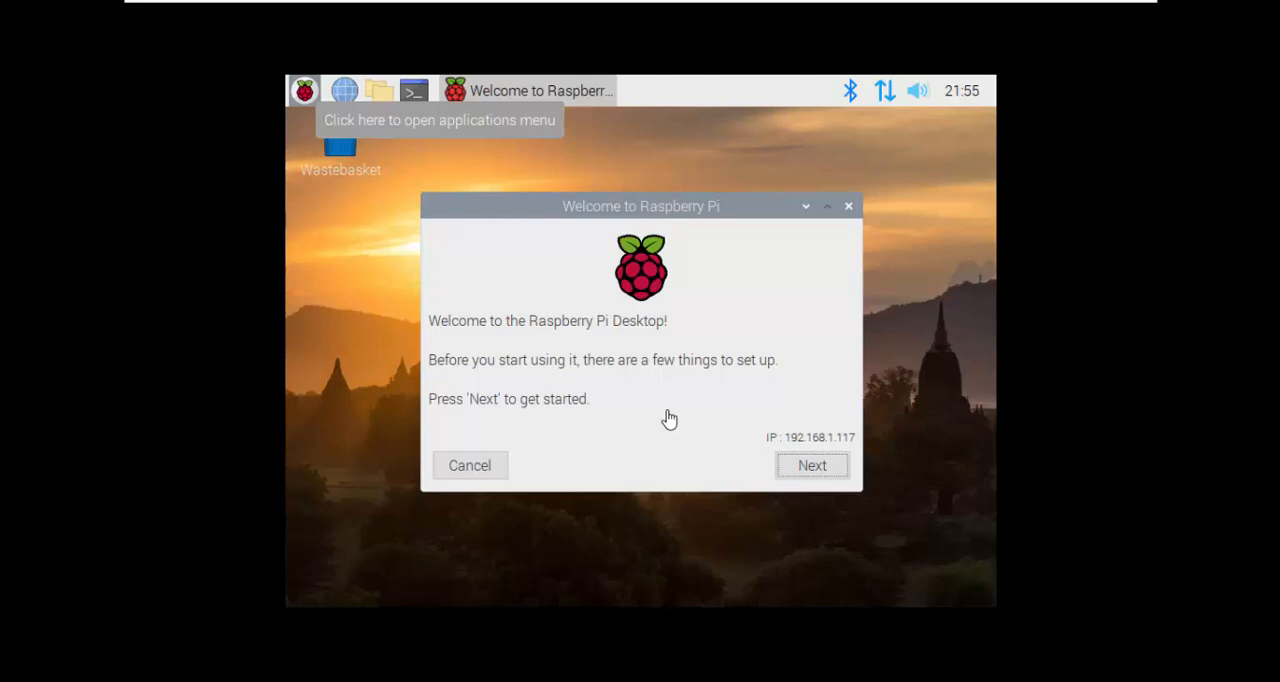
# Step: Start the Raspberry Pi setup and set the country to United States, timezone New York, with Use English language enabled
pyautogui.click(826, 467)
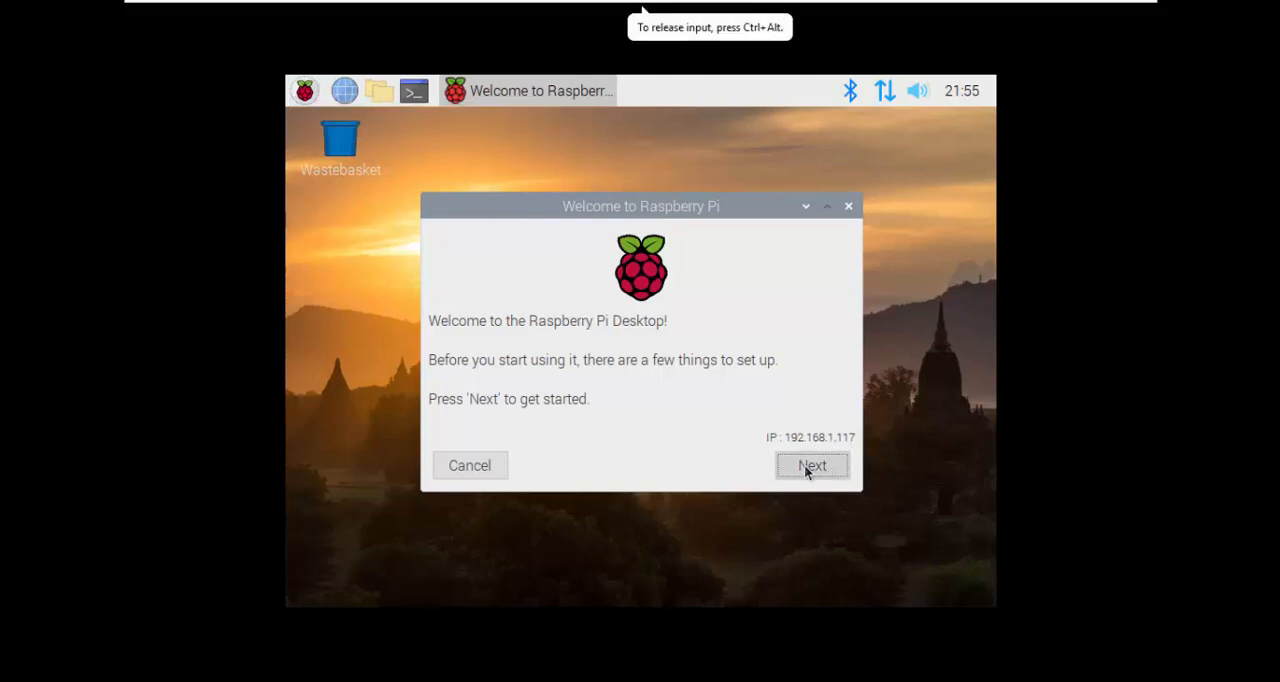
pyautogui.click(807, 469)
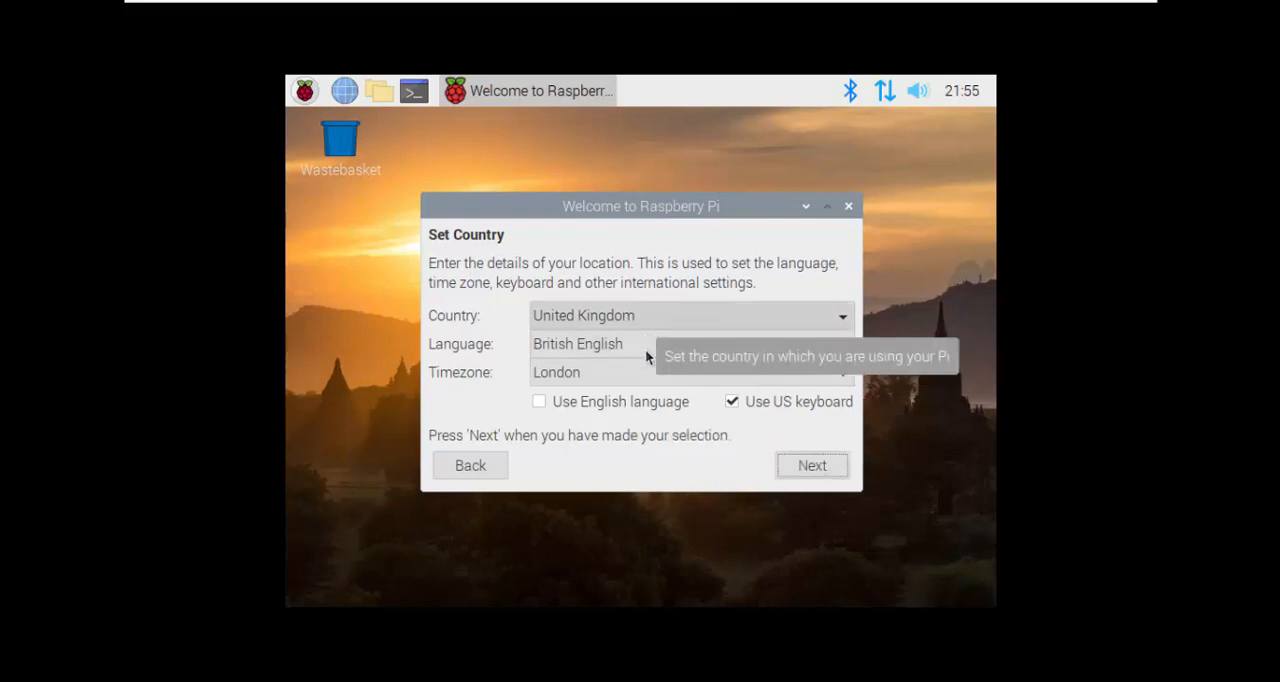
pyautogui.click(655, 322)
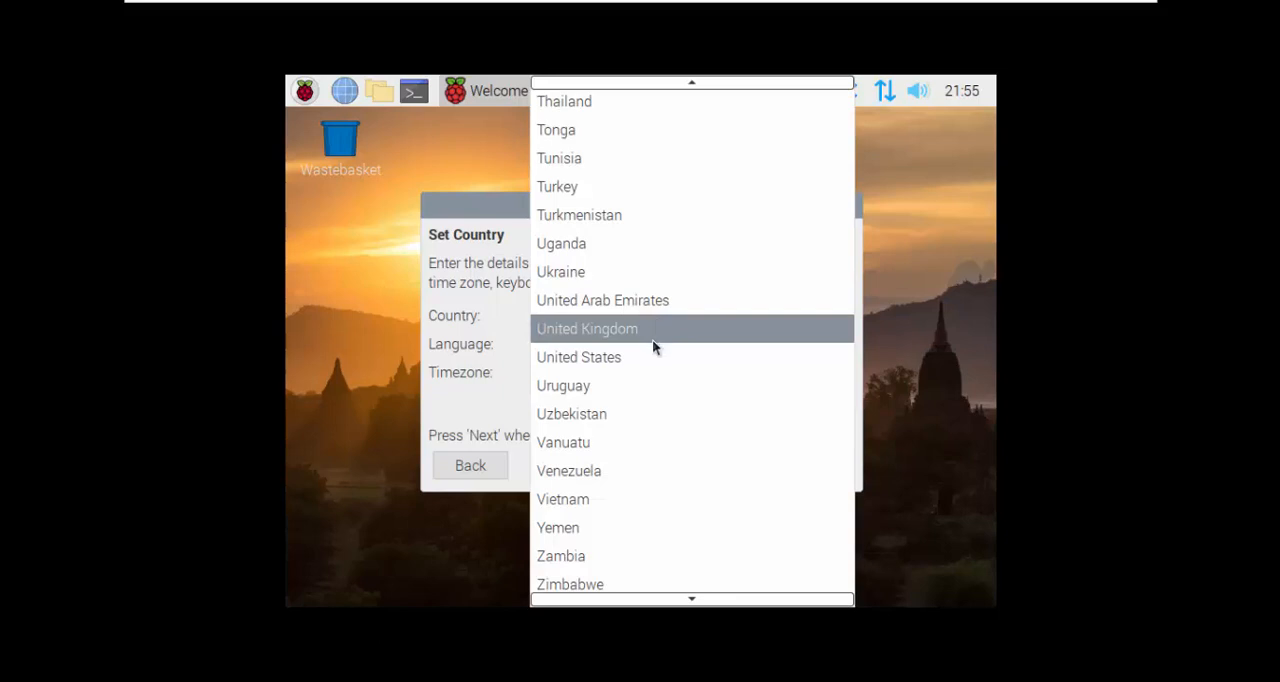
pyautogui.click(650, 351)
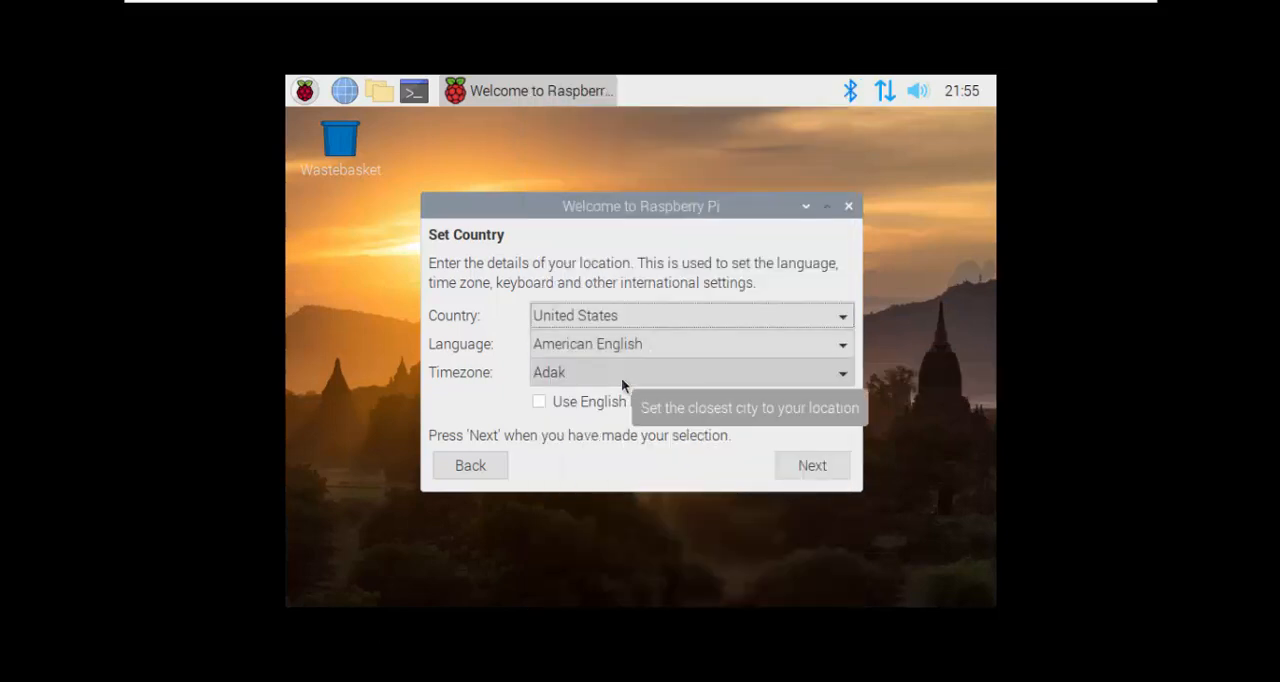
pyautogui.click(621, 377)
pyautogui.scroll(-10, 632, 440)
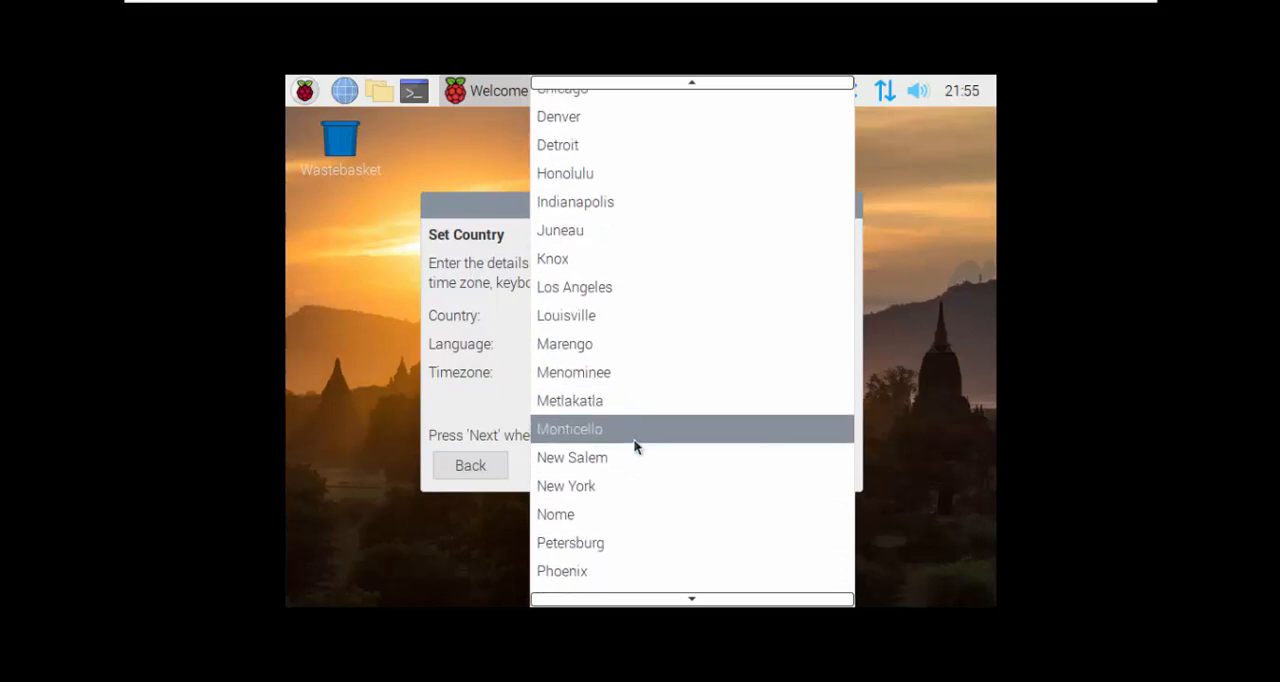
pyautogui.click(610, 480)
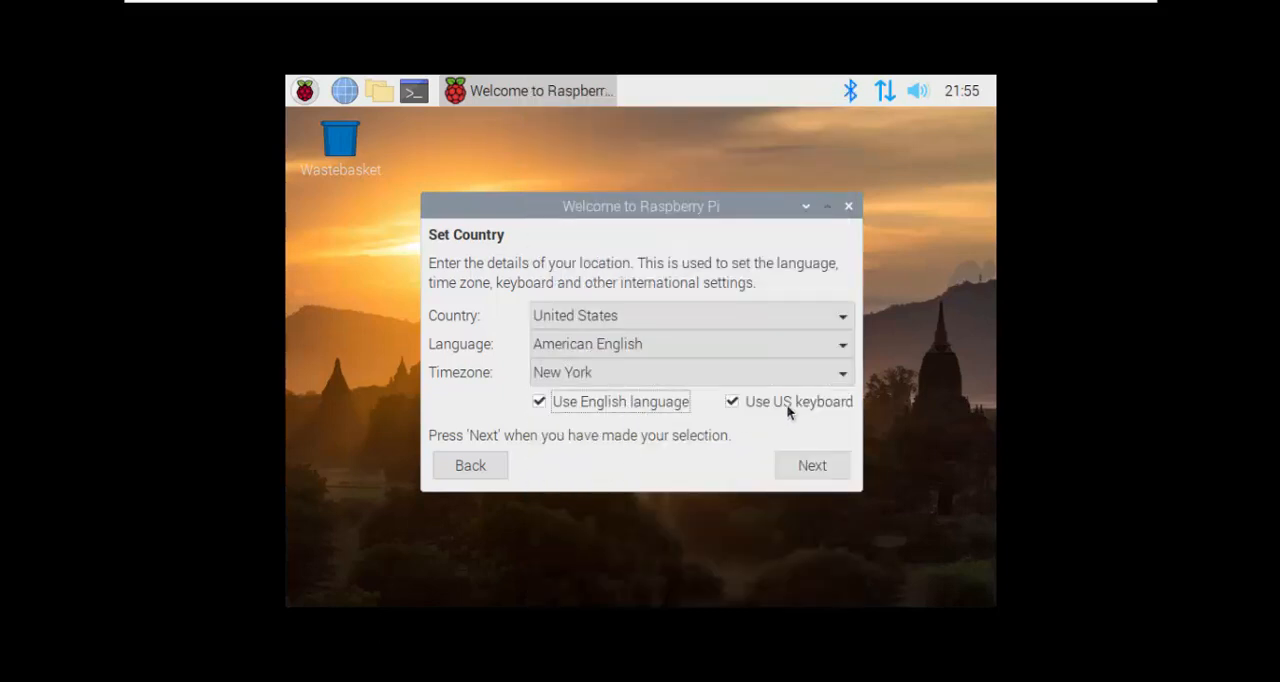
pyautogui.click(812, 478)
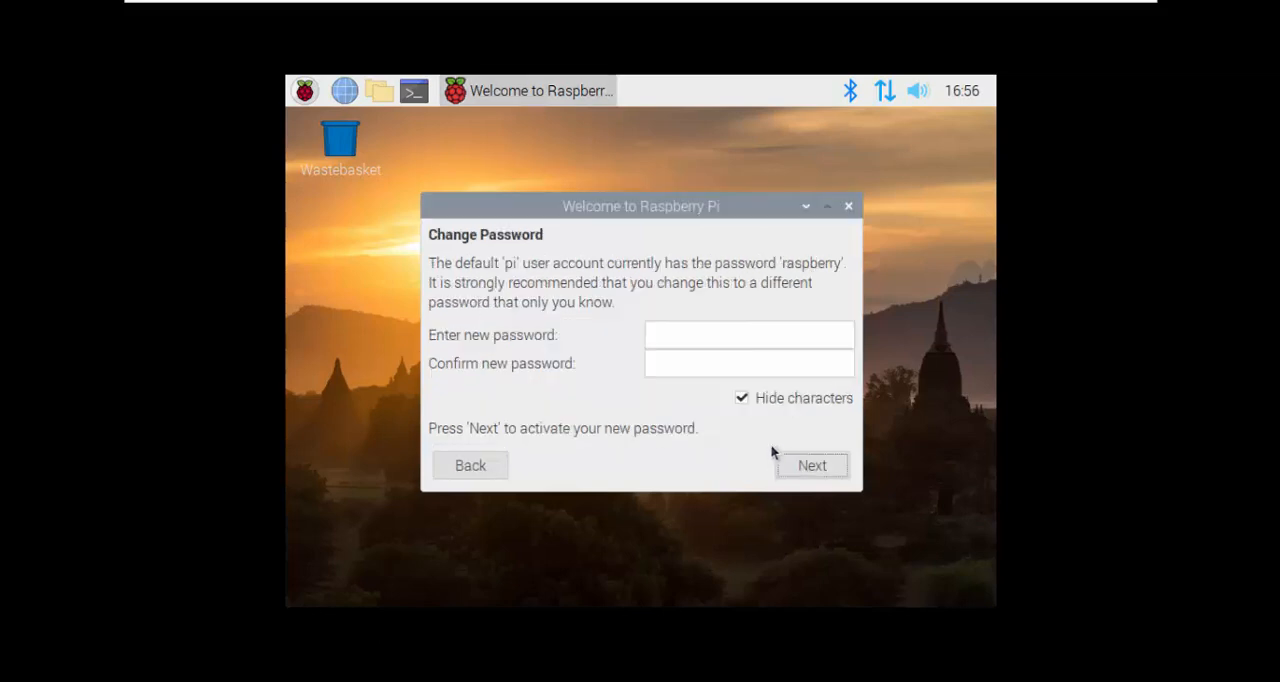
# Step: Fill in the new password and its confirmation for the pi user account
pyautogui.click(697, 330)
pyautogui.write('********')
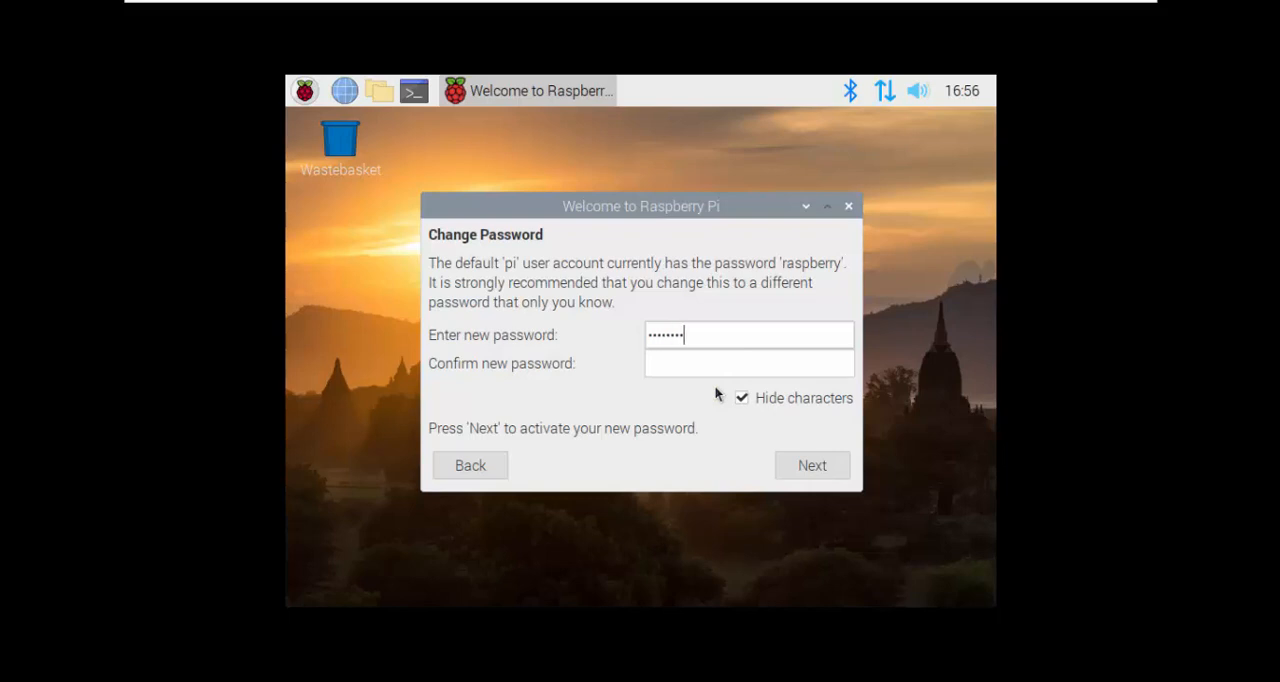
pyautogui.press('Tab')
pyautogui.write('********')
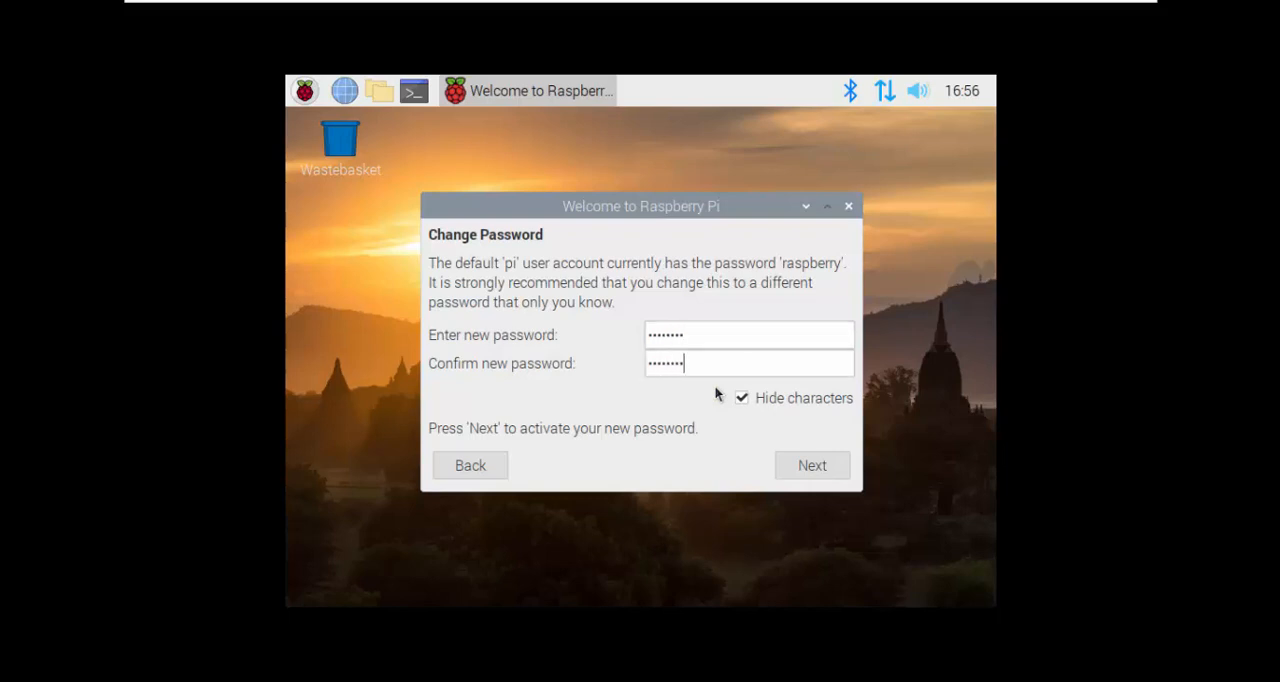
# Step: Replace both new-password entries, check them with the characters unhidden, hide them again and activate the password
pyautogui.click(726, 343)
pyautogui.doubleClick(726, 343)
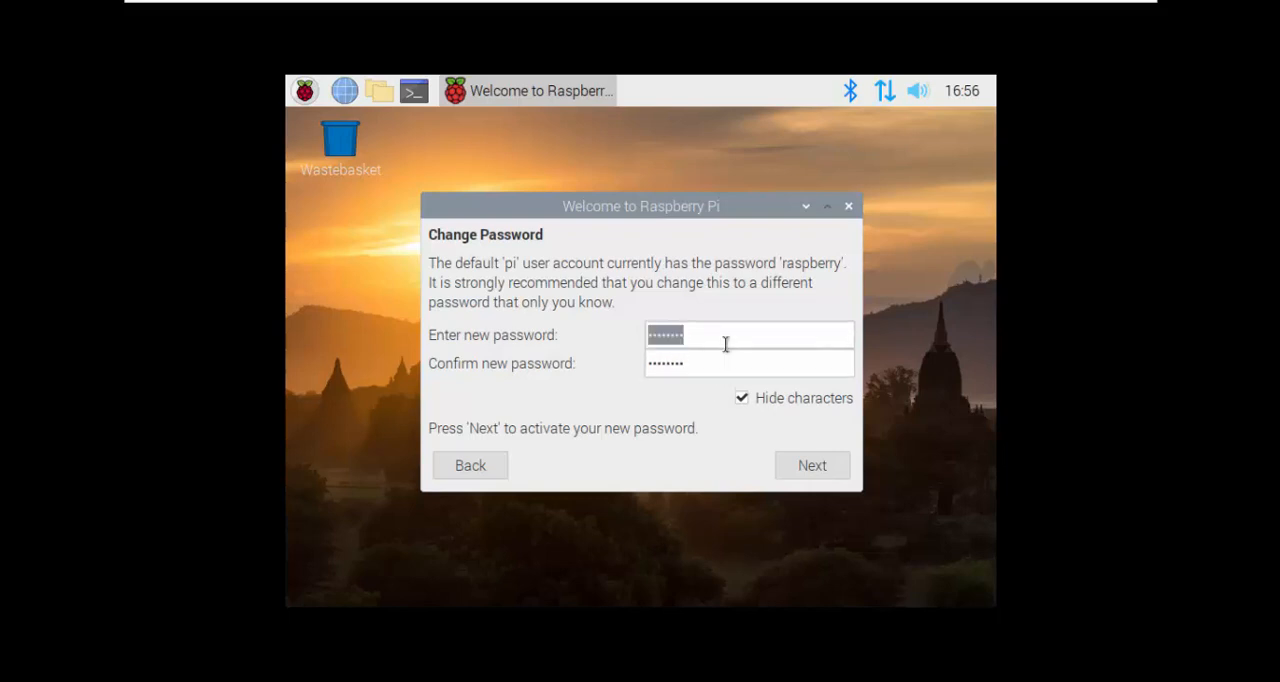
pyautogui.press('BackSpace')
pyautogui.write('*********')
pyautogui.press('Tab')
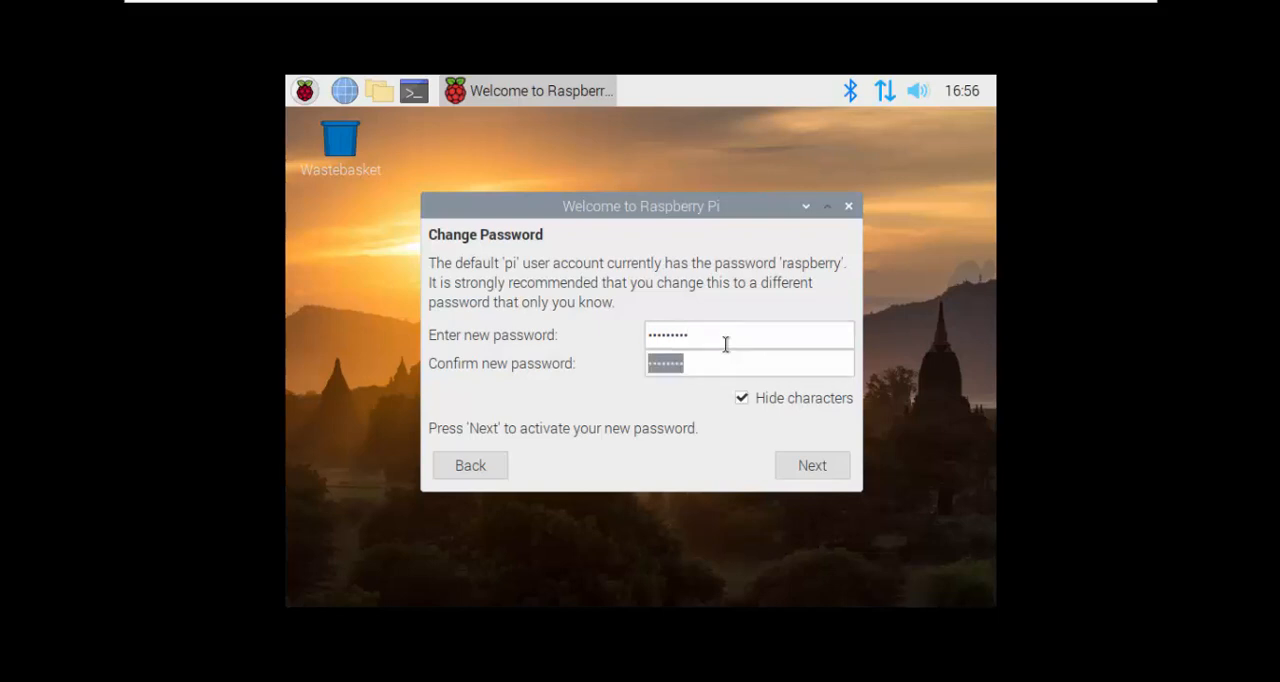
pyautogui.write('*********')
pyautogui.click(799, 401)
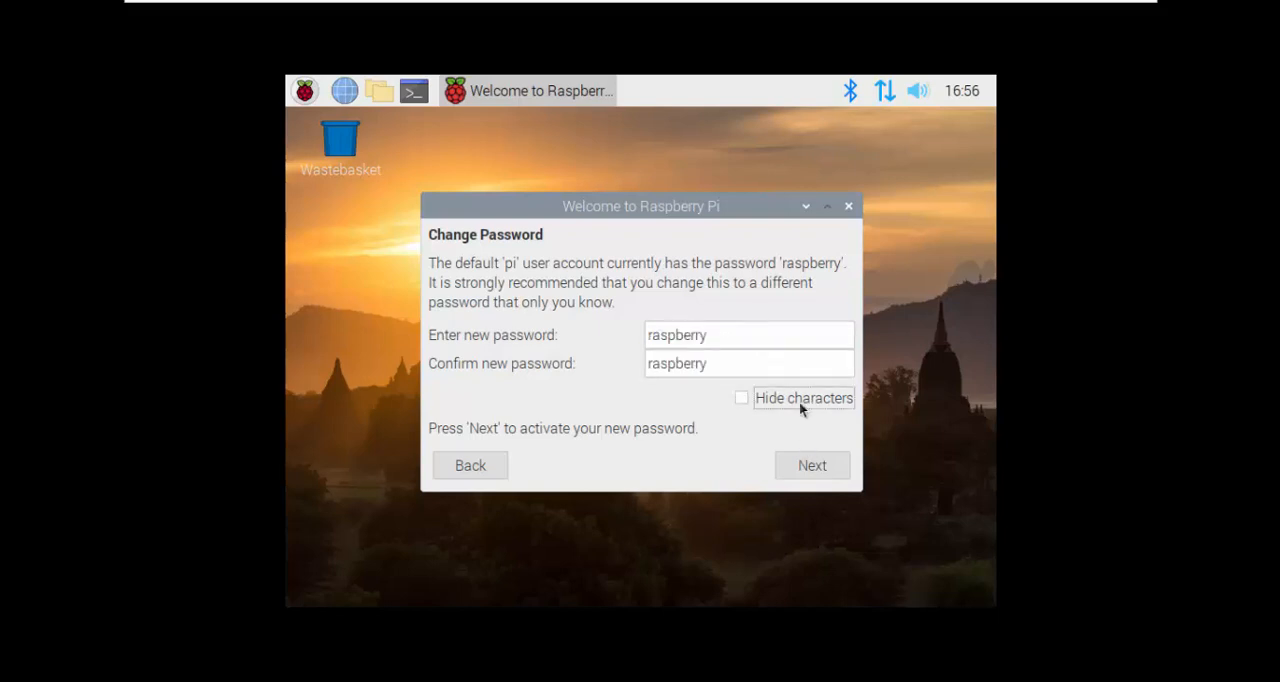
pyautogui.click(772, 399)
pyautogui.click(811, 463)
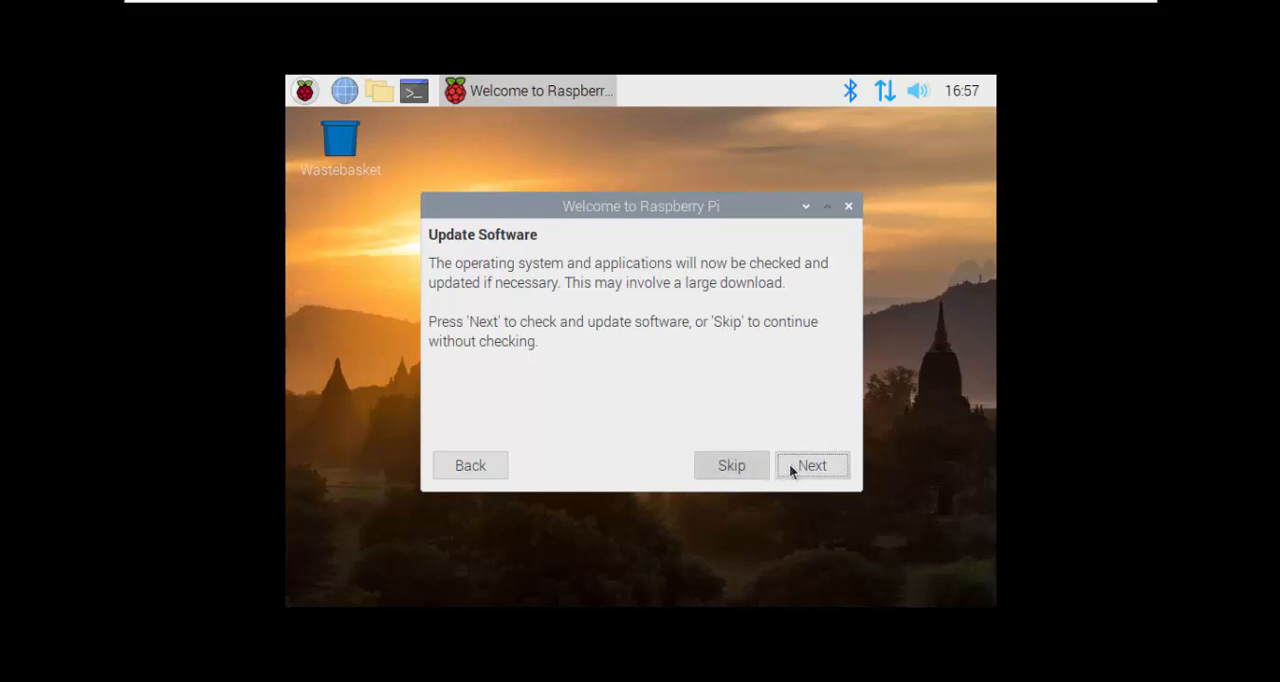
# Step: Skip the software update and restart the Pi into Debian GNU/Linux
pyautogui.click(760, 465)
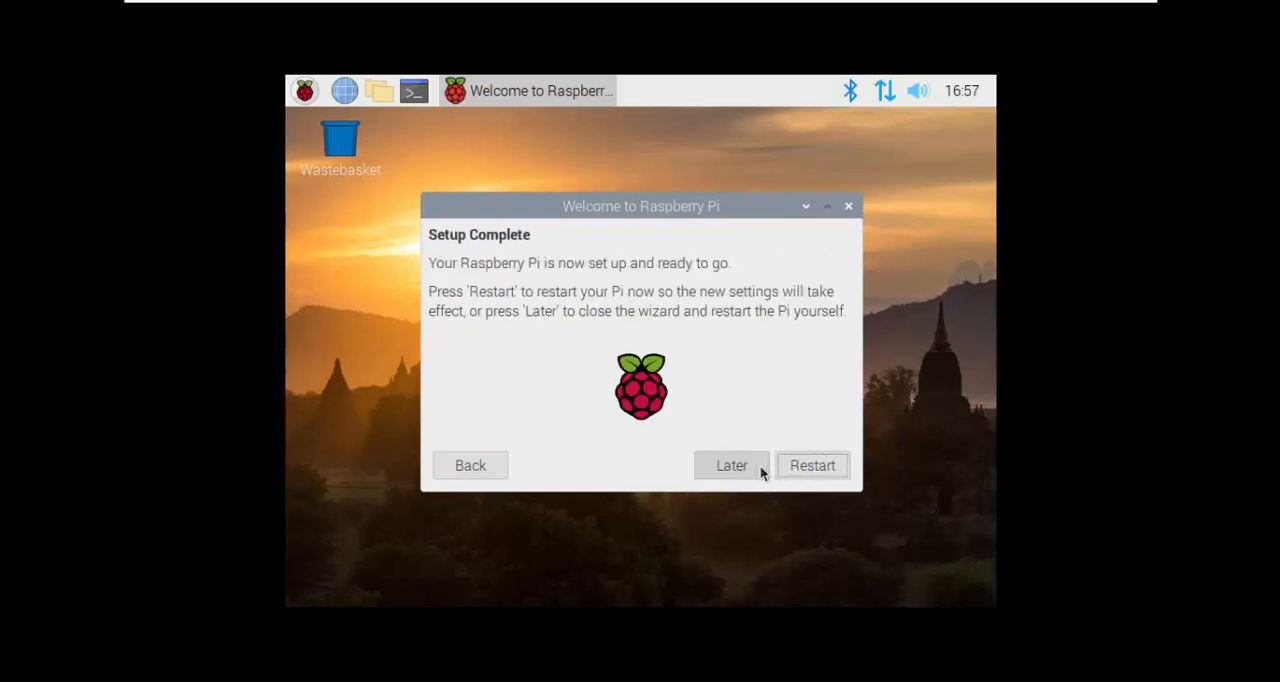
pyautogui.click(812, 465)
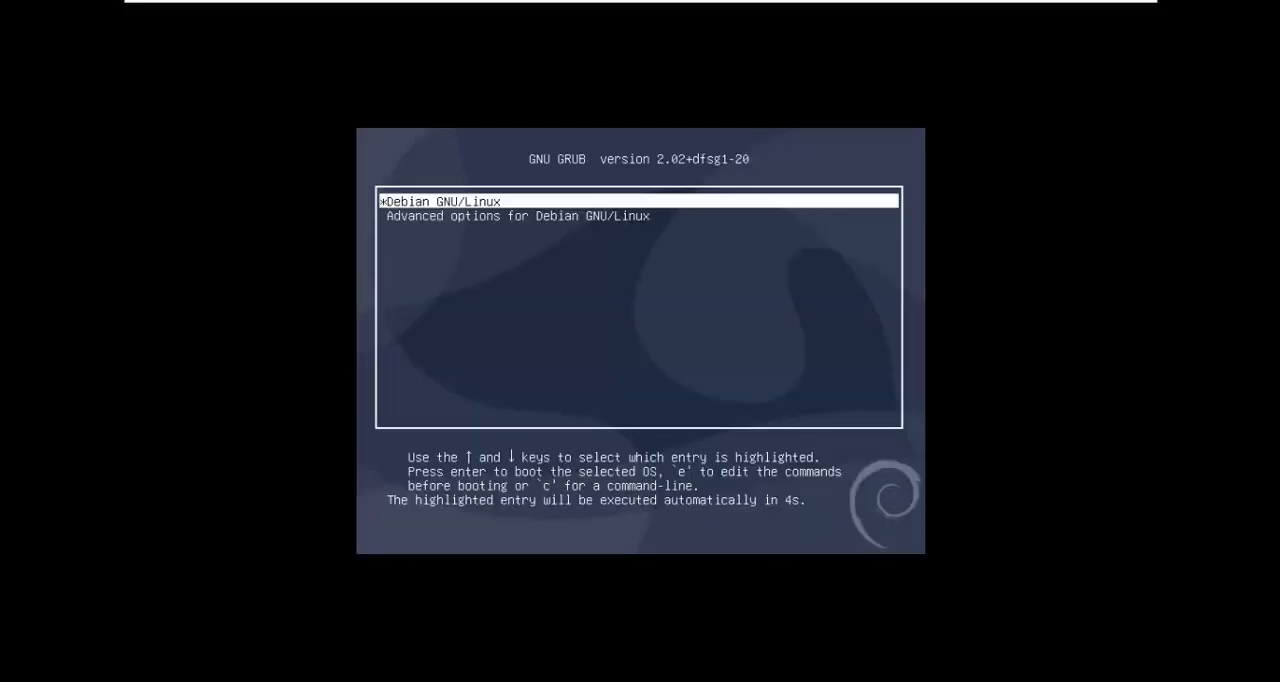
pyautogui.press('Return')
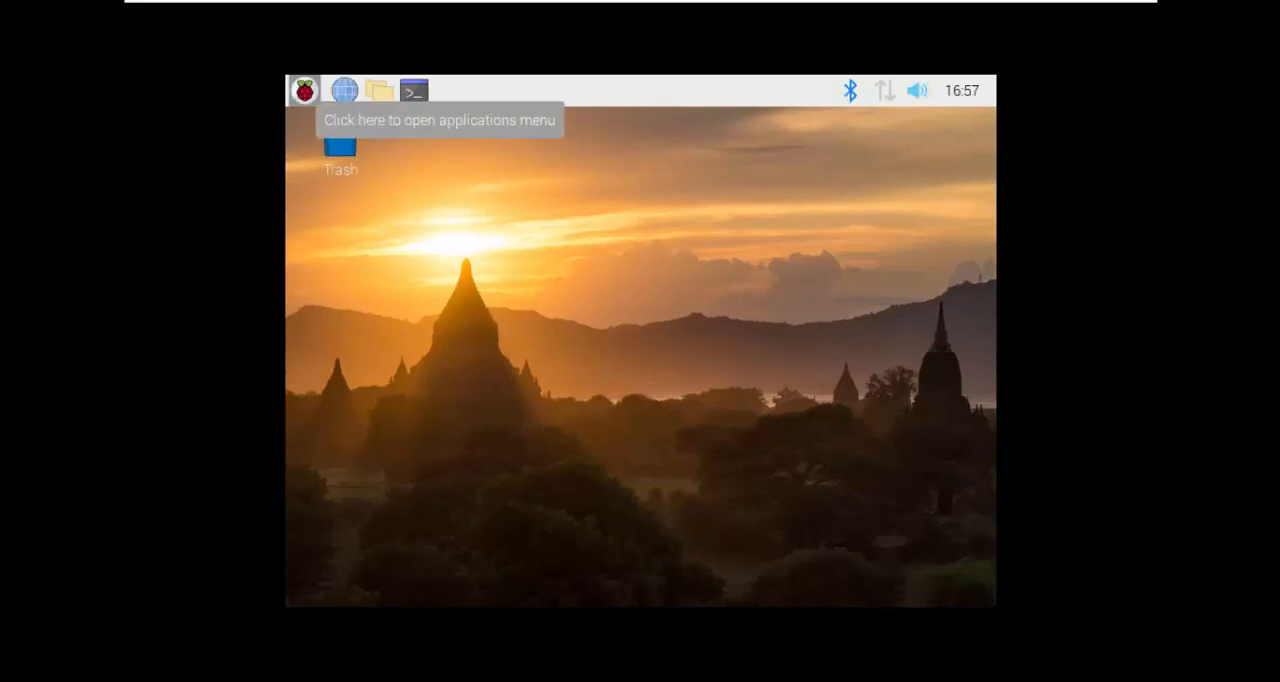
pyautogui.click(317, 92)
pyautogui.click(572, 201)
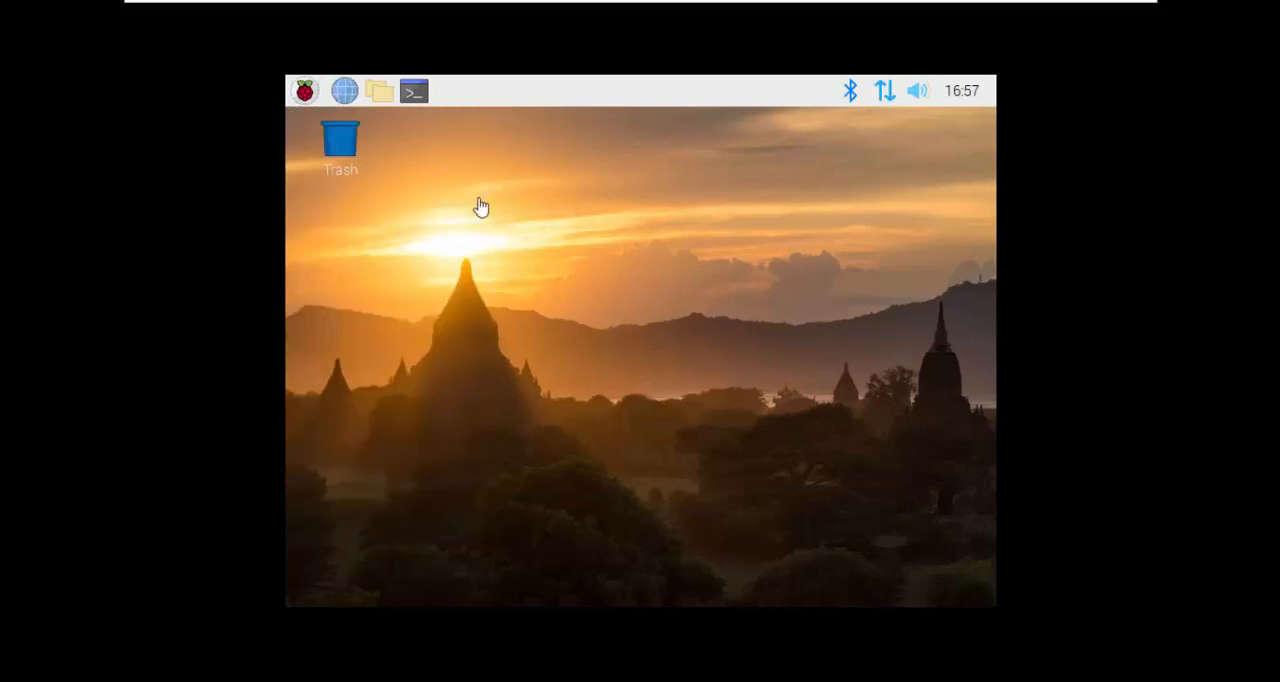
# Step: Leave the virtual machine's full-screen mode and show it in the Workstation window
pyautogui.click(1101, 6)
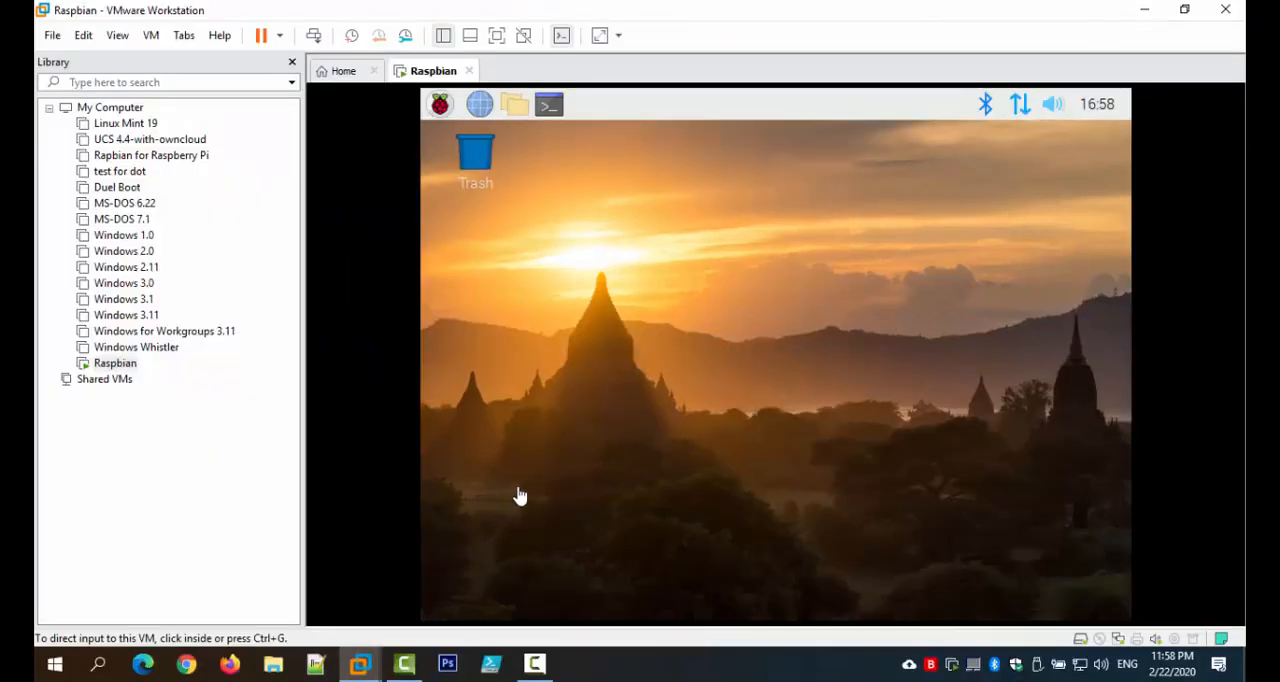
pyautogui.click(1184, 10)
pyautogui.click(940, 82)
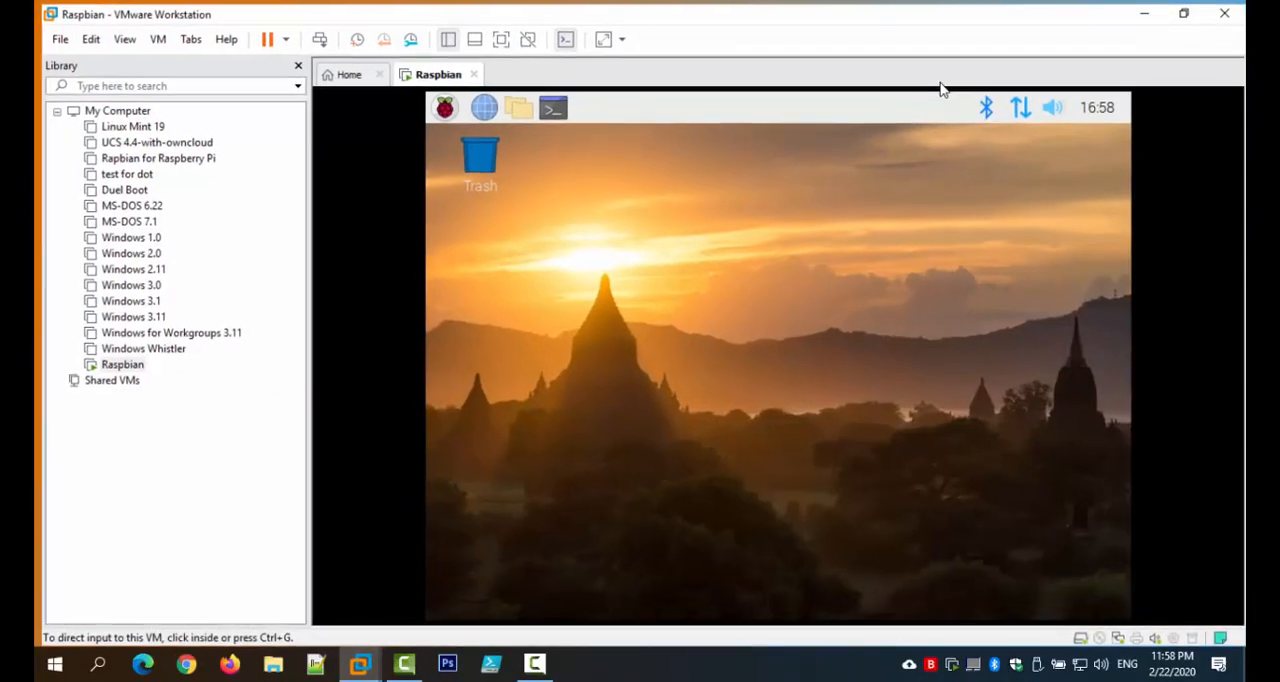
# Step: Show the virtual machine full screen, connect the VMware Tools installer CD to it and dismiss the guest's removable-medium prompt
pyautogui.click(496, 36)
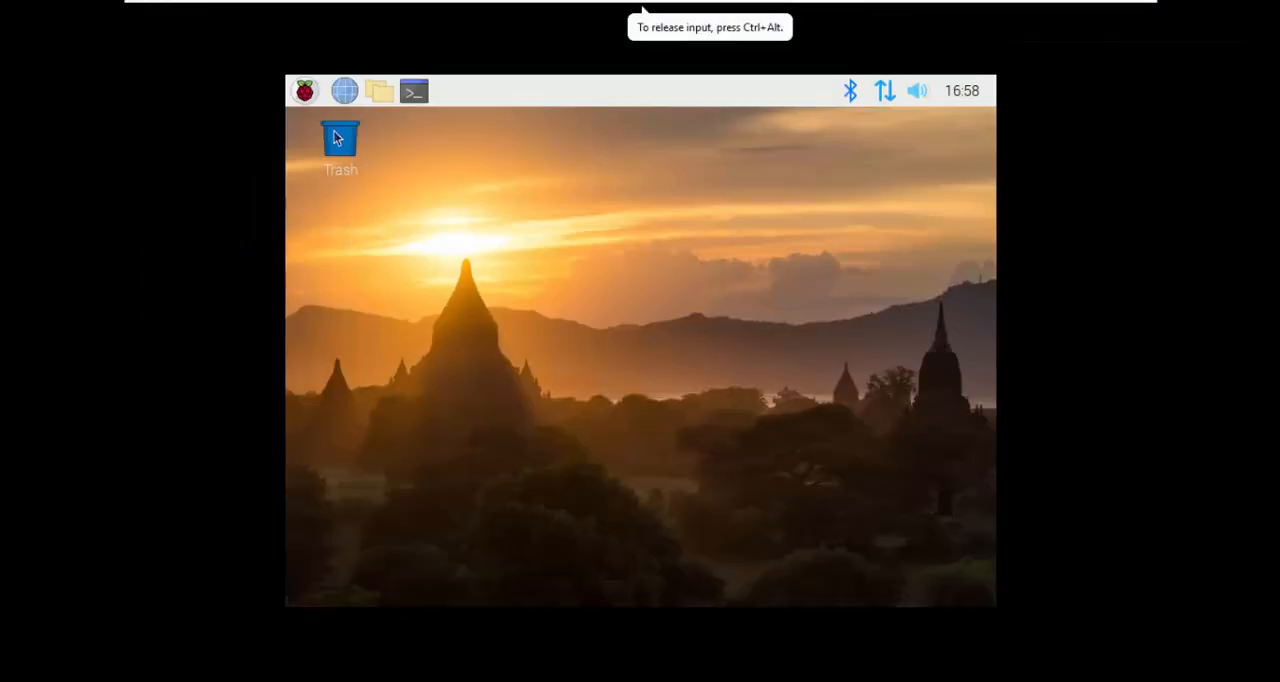
pyautogui.click(286, 11)
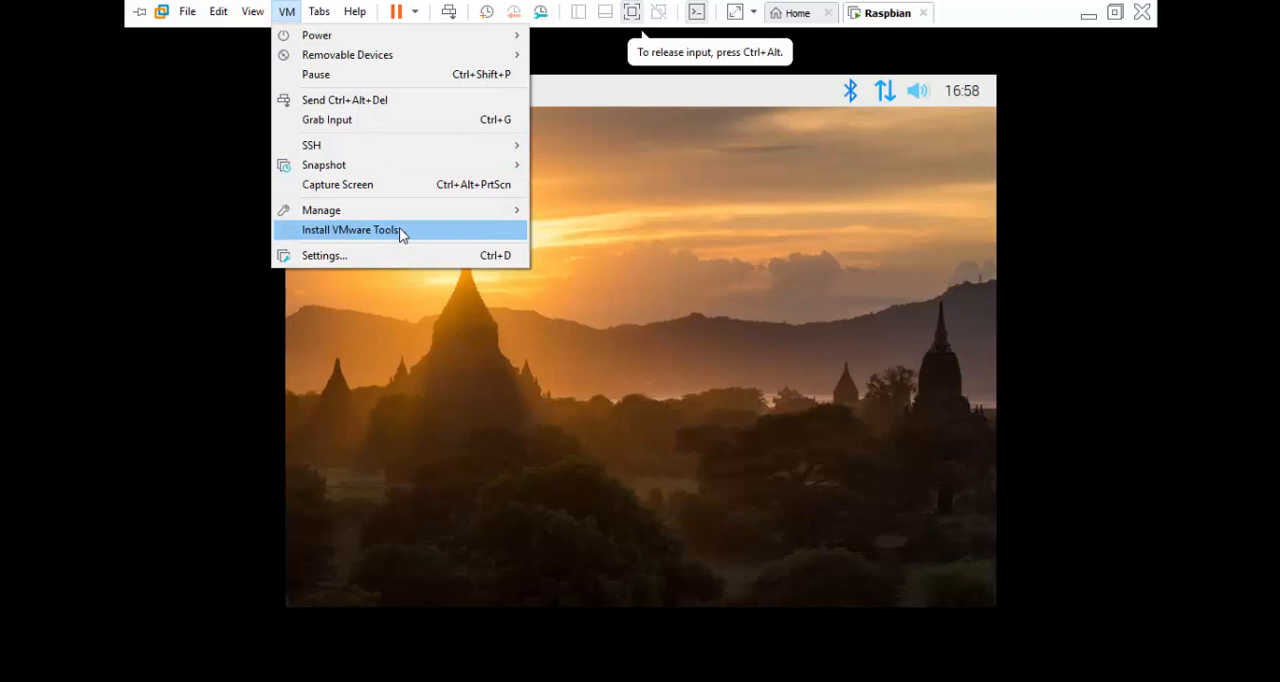
pyautogui.click(436, 240)
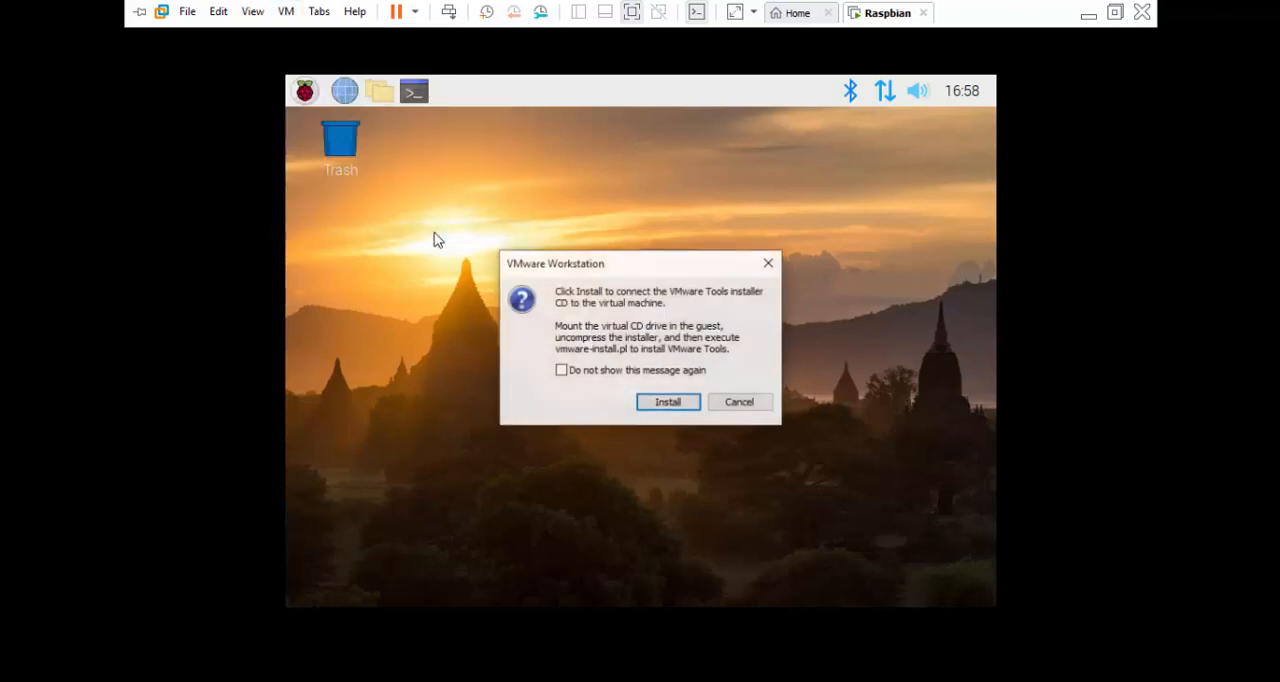
pyautogui.click(658, 401)
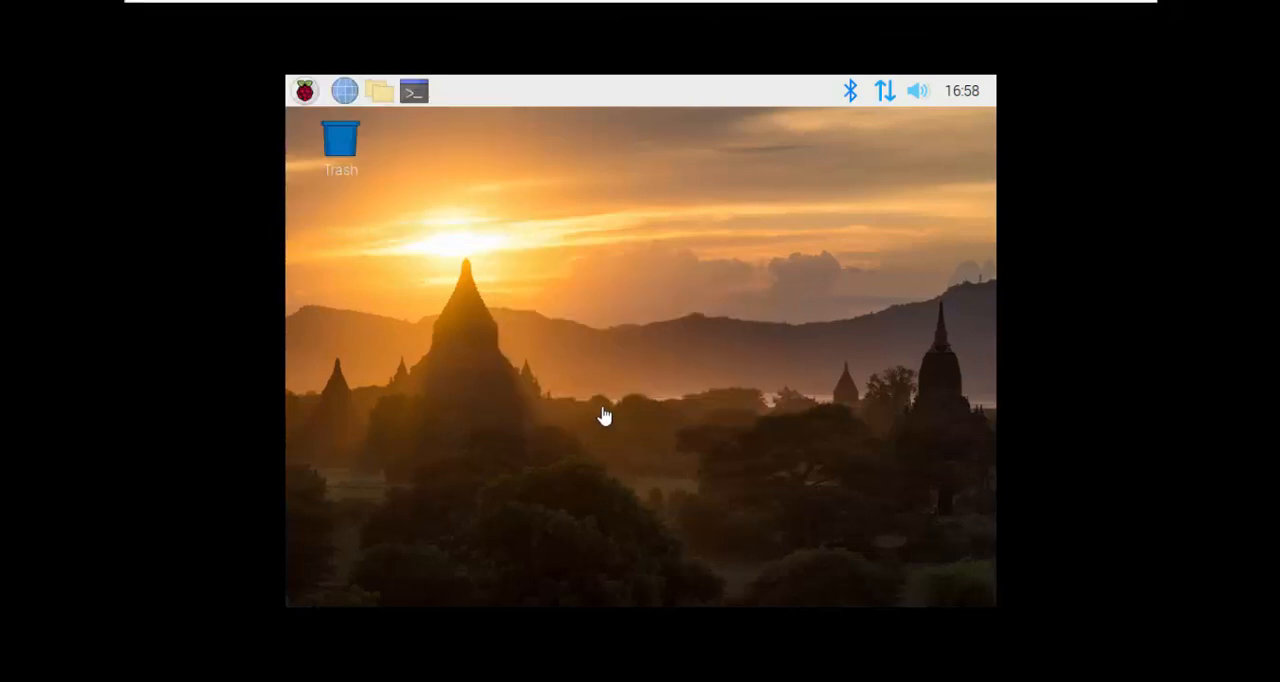
pyautogui.click(556, 374)
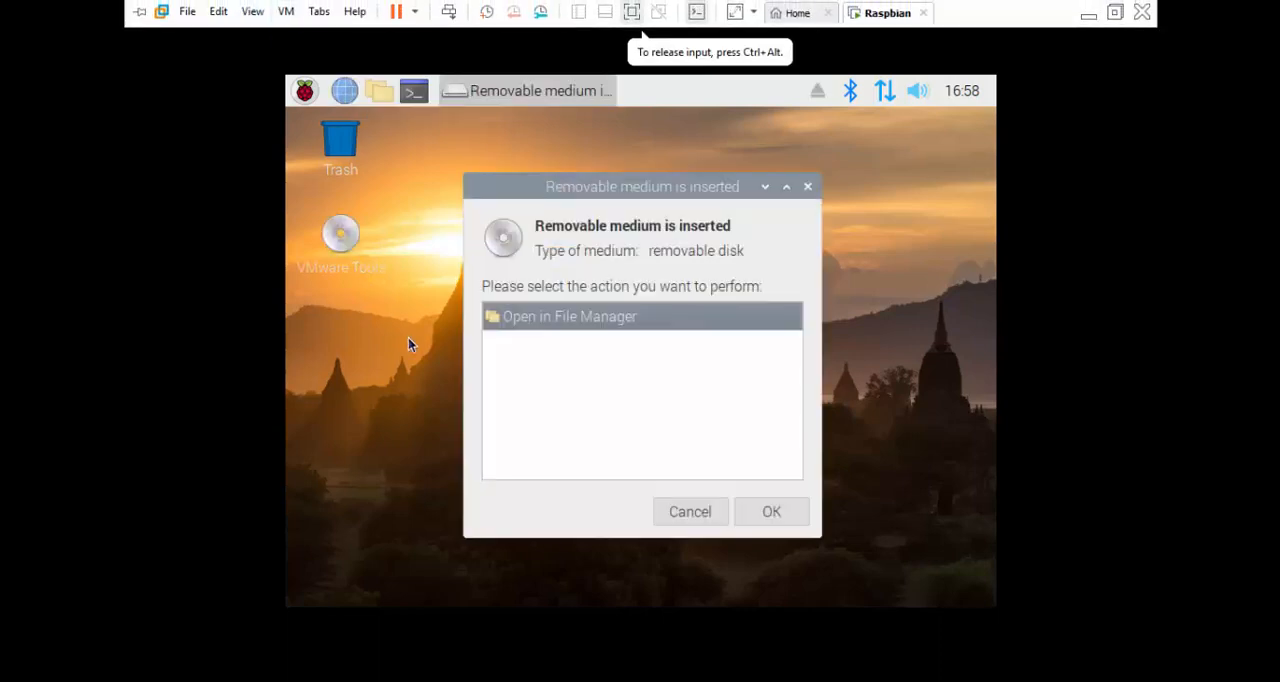
pyautogui.click(690, 511)
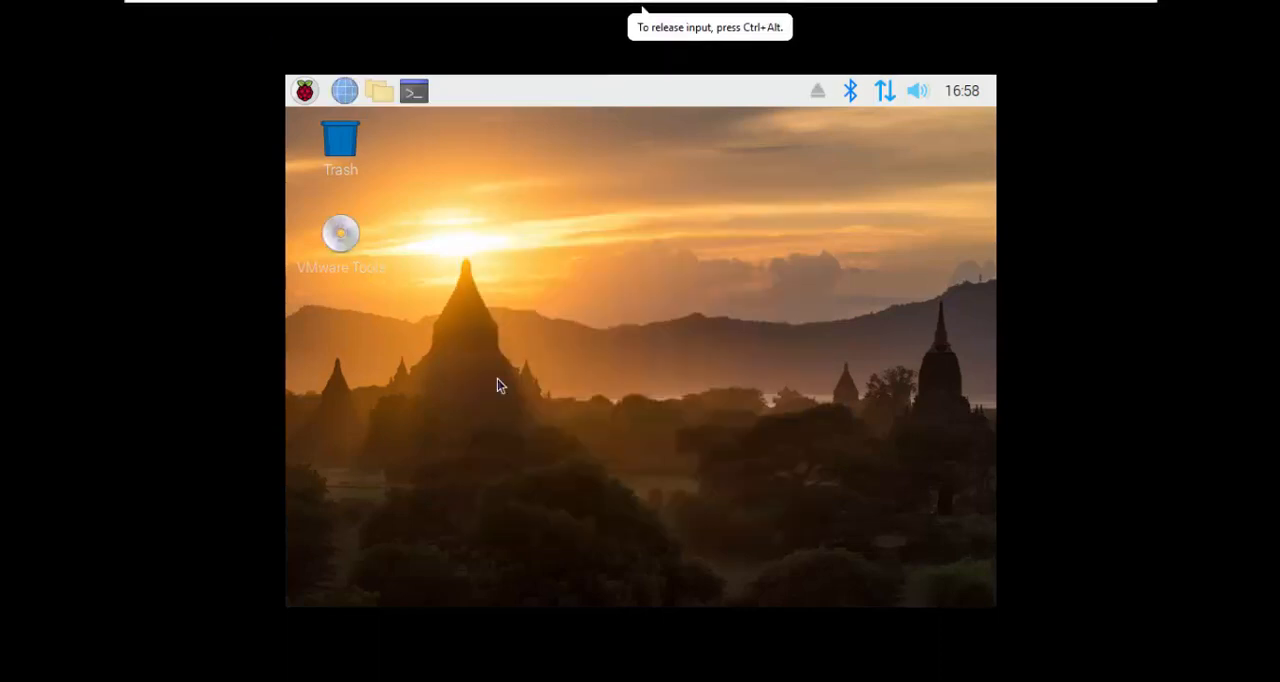
# Step: Open the VMware Tools disc from the guest desktop and open its VMwareTools-10.3.2-9925305.tar.gz archive
pyautogui.doubleClick(350, 245)
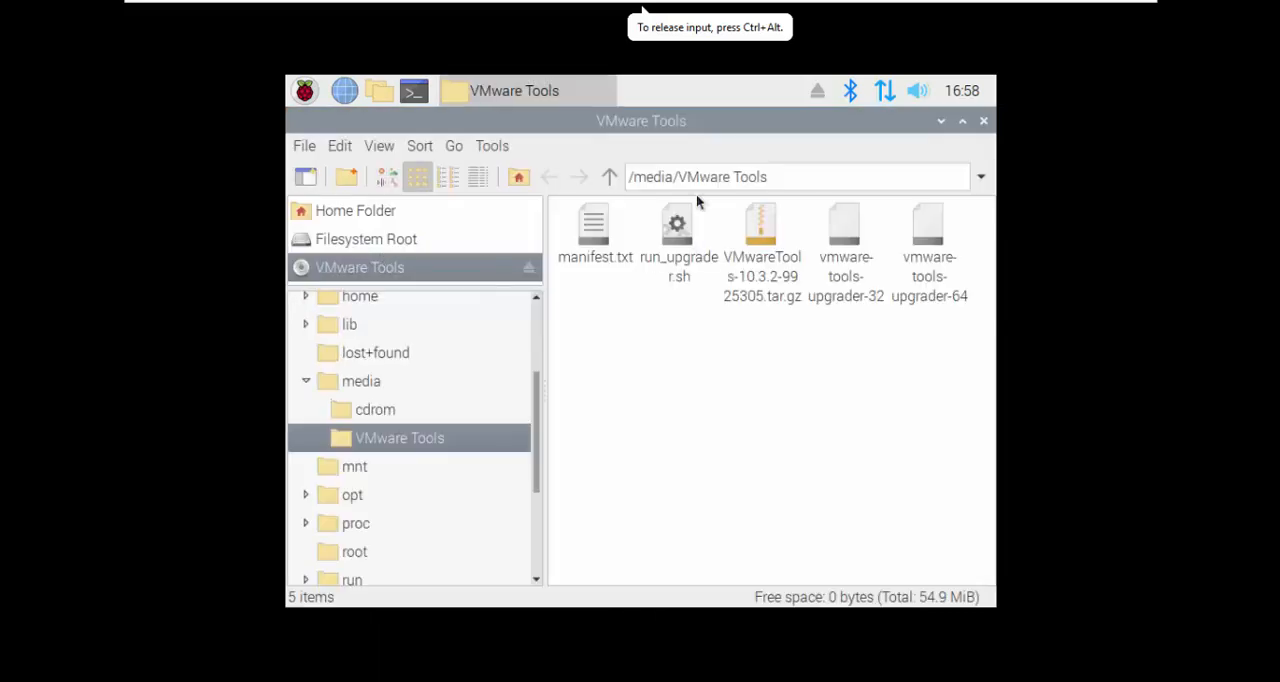
pyautogui.doubleClick(697, 122)
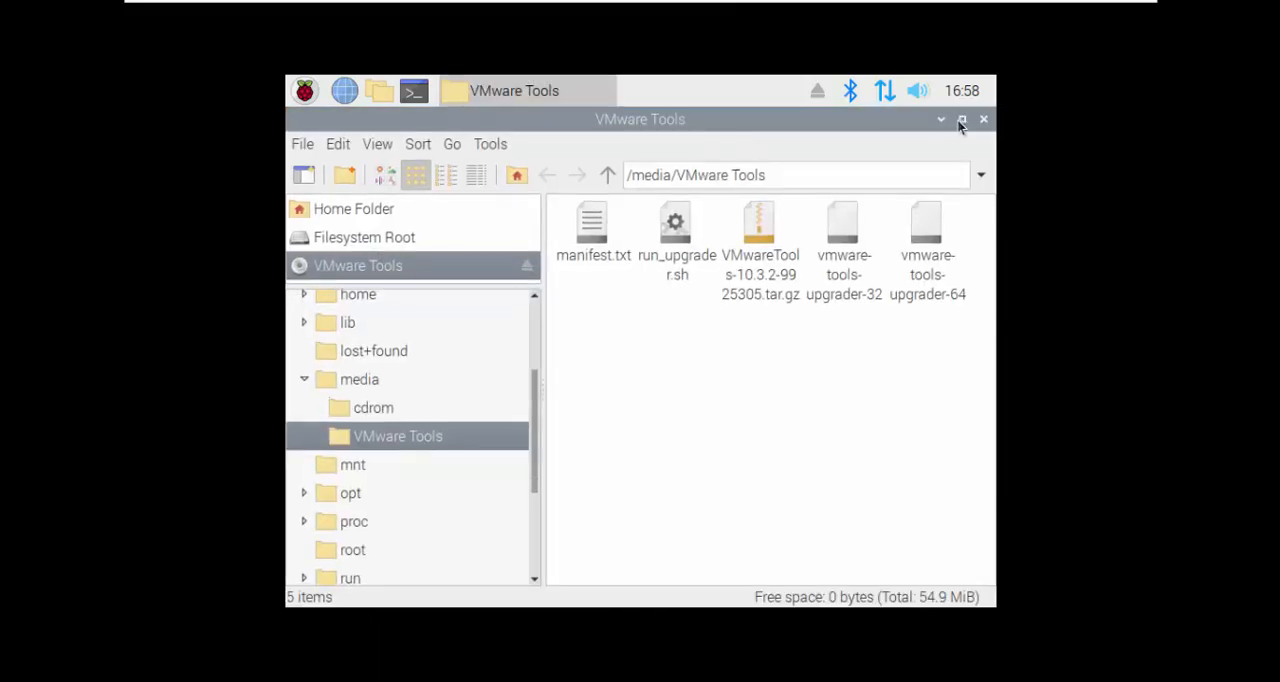
pyautogui.moveTo(841, 123); pyautogui.dragTo(932, 141)
pyautogui.click(855, 250)
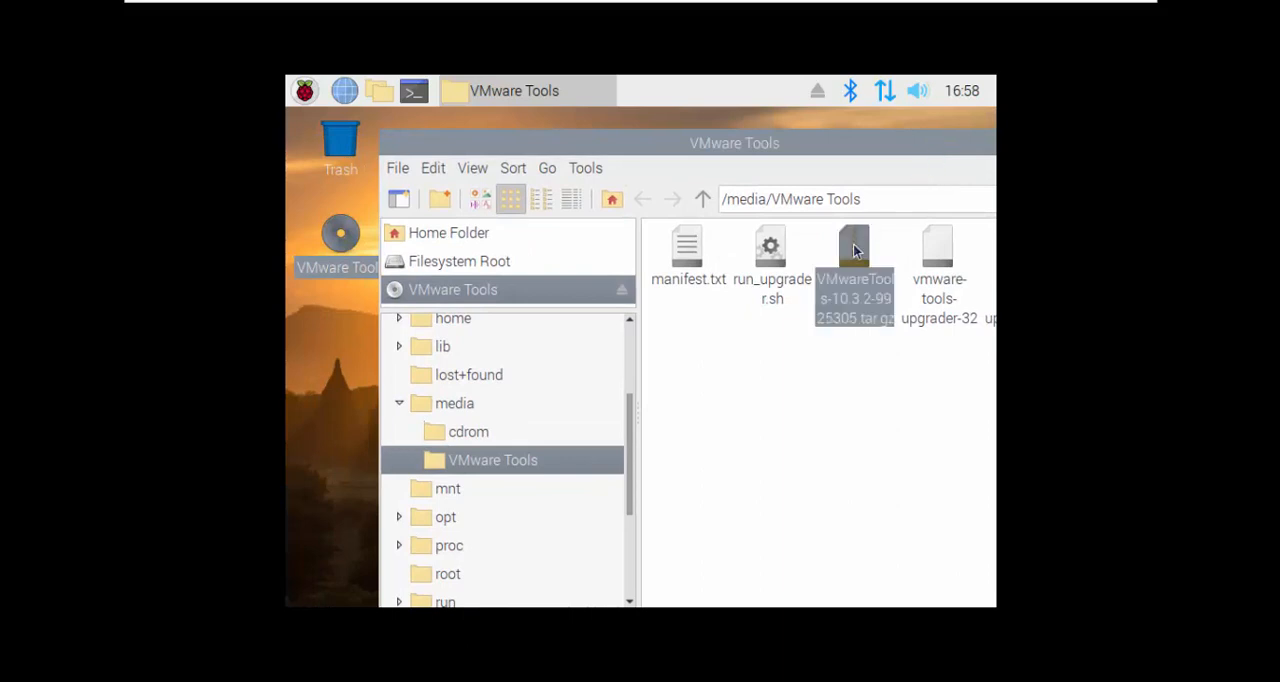
pyautogui.doubleClick(855, 250)
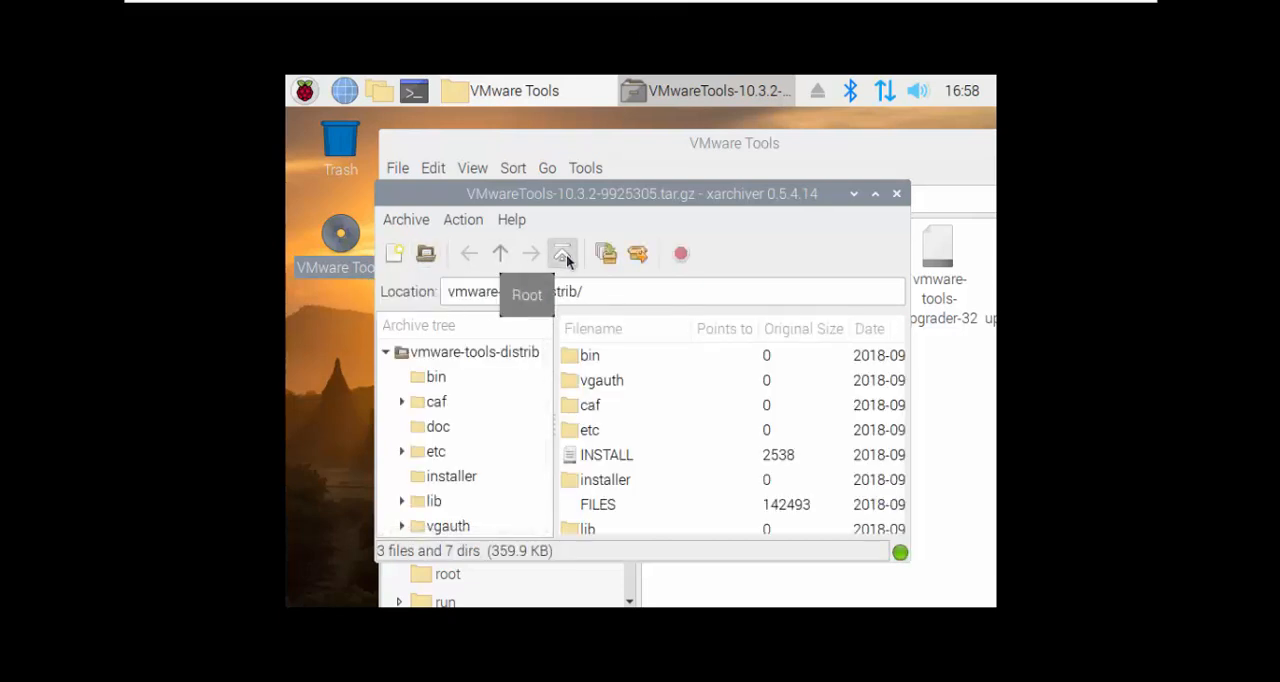
# Step: Extract all files of the archive to /home/pi/Desktop, and close the archive and VMware Tools disc windows
pyautogui.click(635, 257)
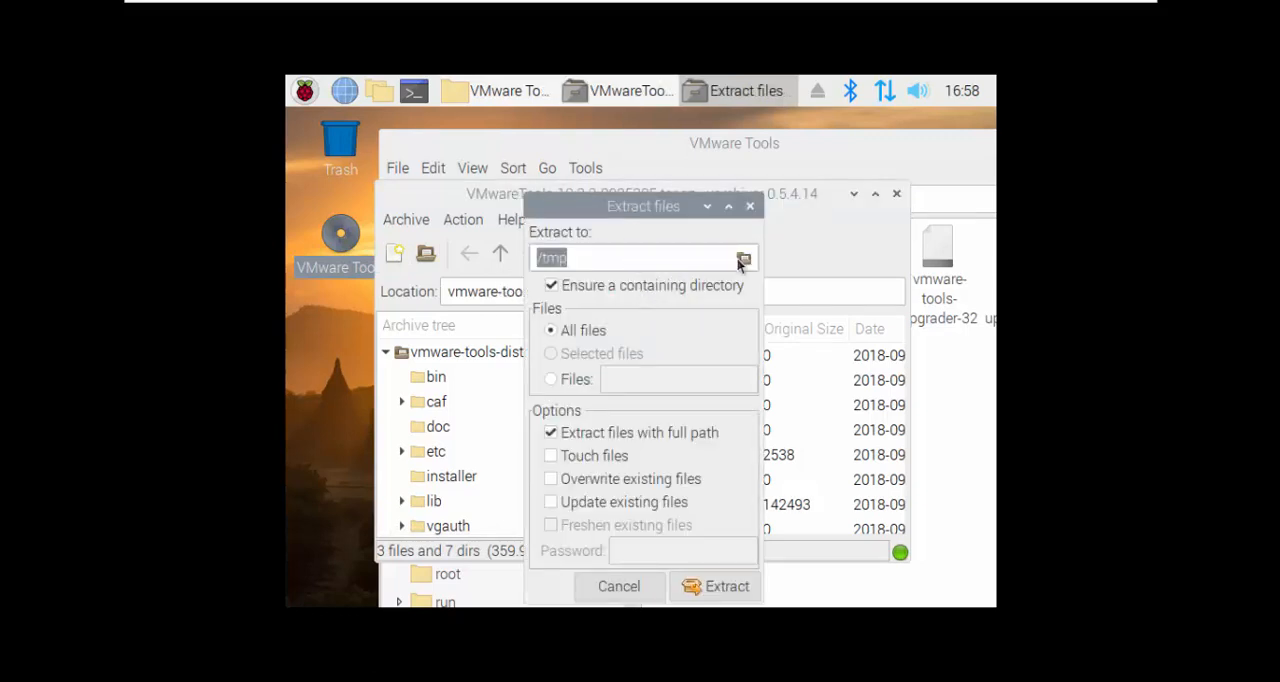
pyautogui.click(743, 259)
pyautogui.click(350, 222)
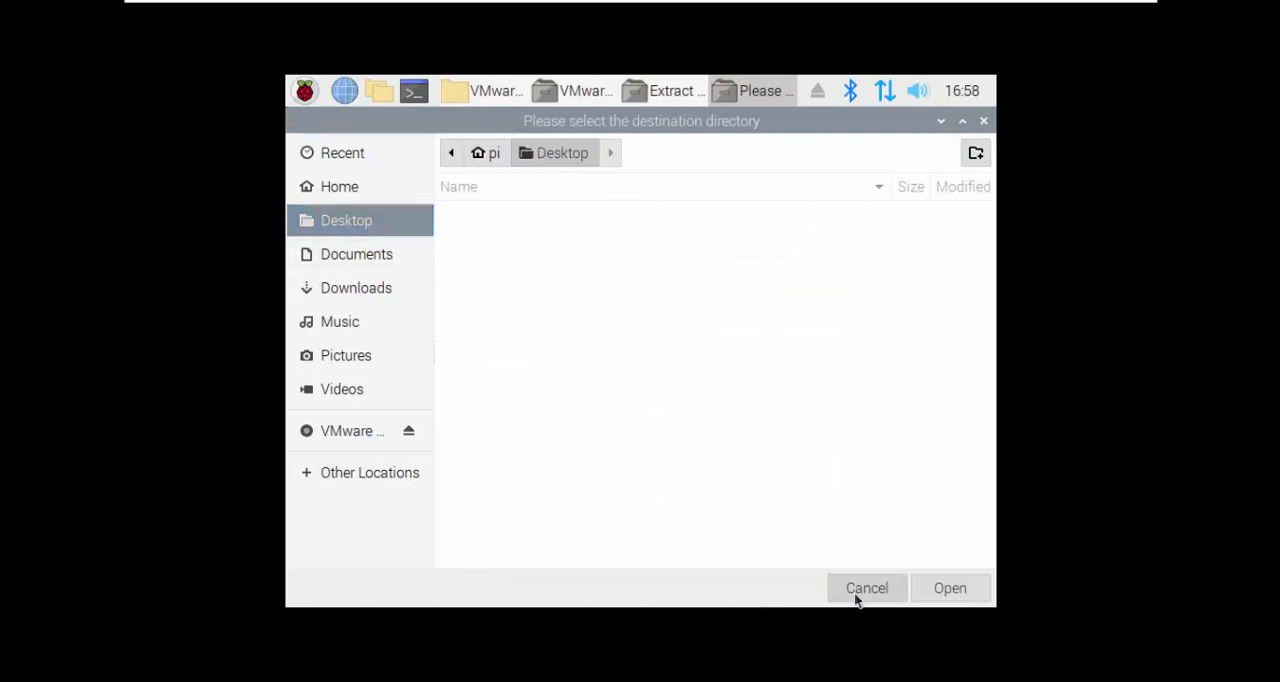
pyautogui.click(913, 590)
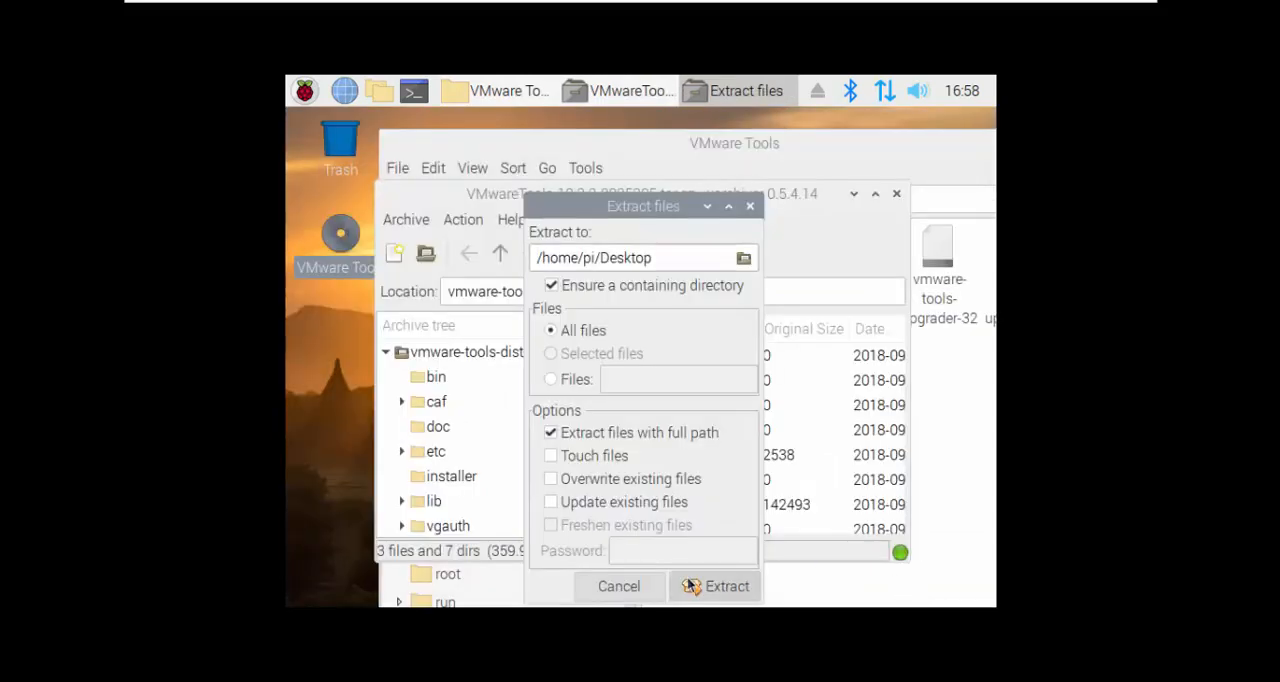
pyautogui.click(715, 586)
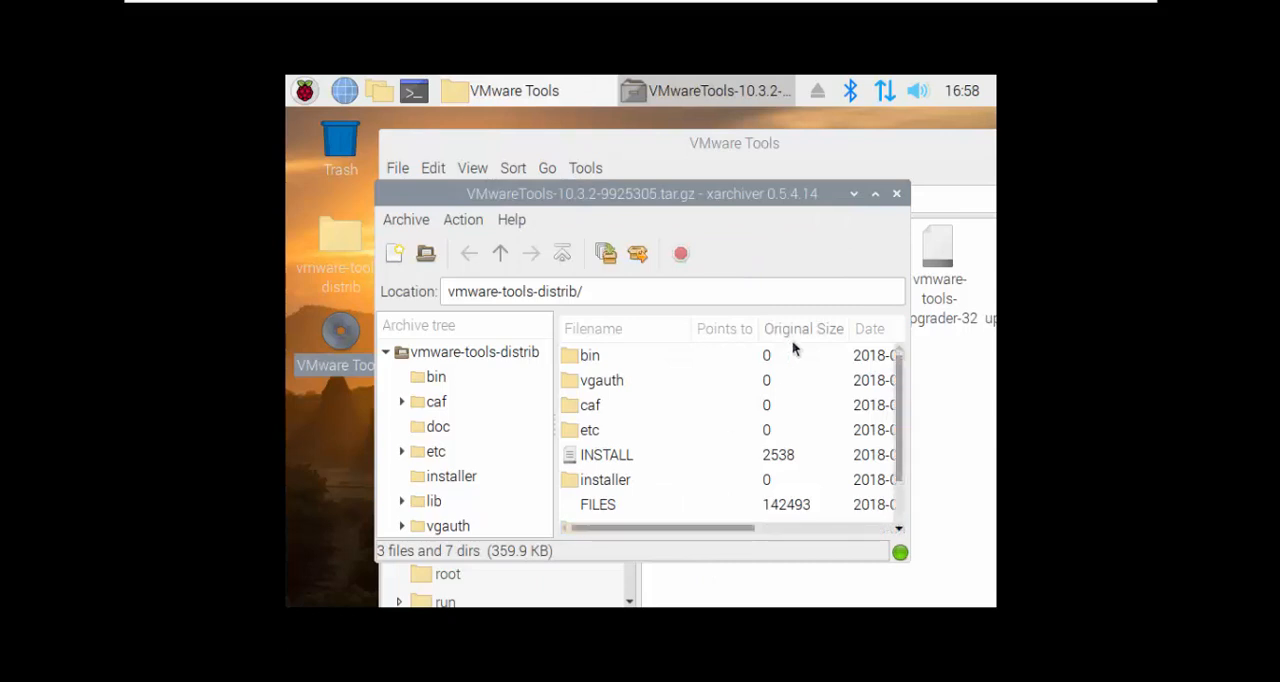
pyautogui.click(896, 194)
pyautogui.moveTo(875, 150); pyautogui.dragTo(718, 158)
pyautogui.click(914, 158)
# Step: Check the contents of the extracted vmware-tools-distrib folder, close it and rename the folder to vmtools
pyautogui.doubleClick(361, 229)
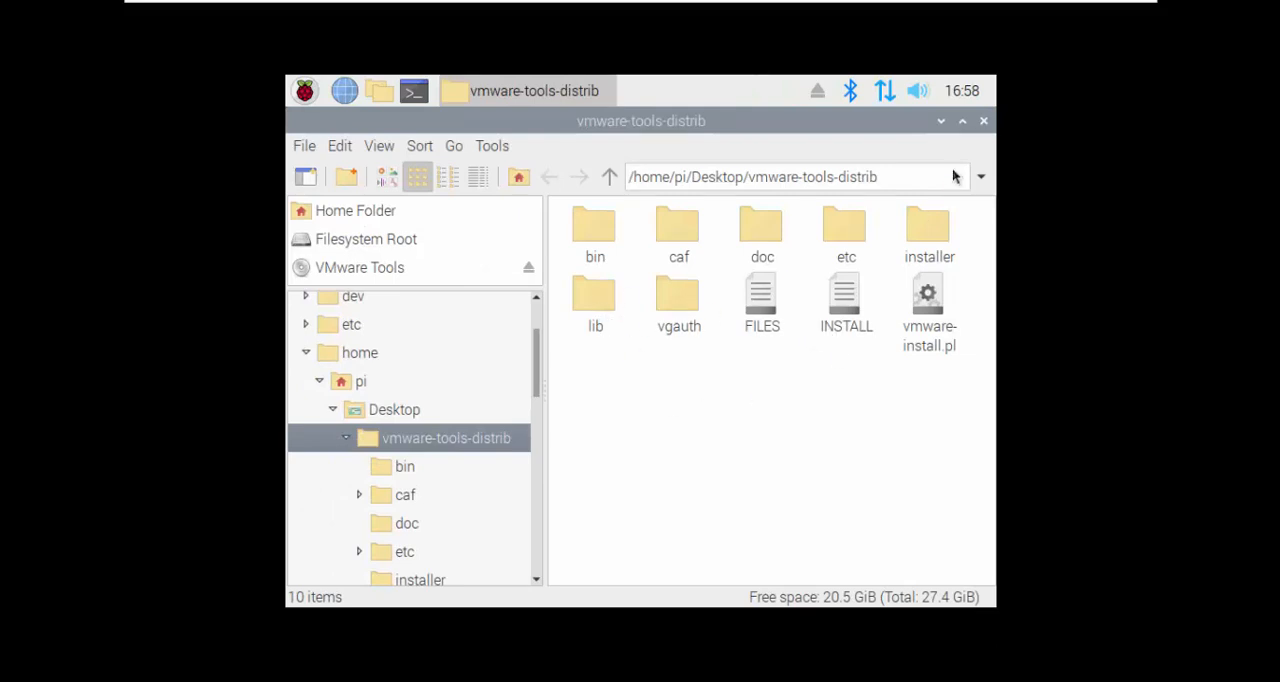
pyautogui.click(983, 120)
pyautogui.rightClick(347, 276)
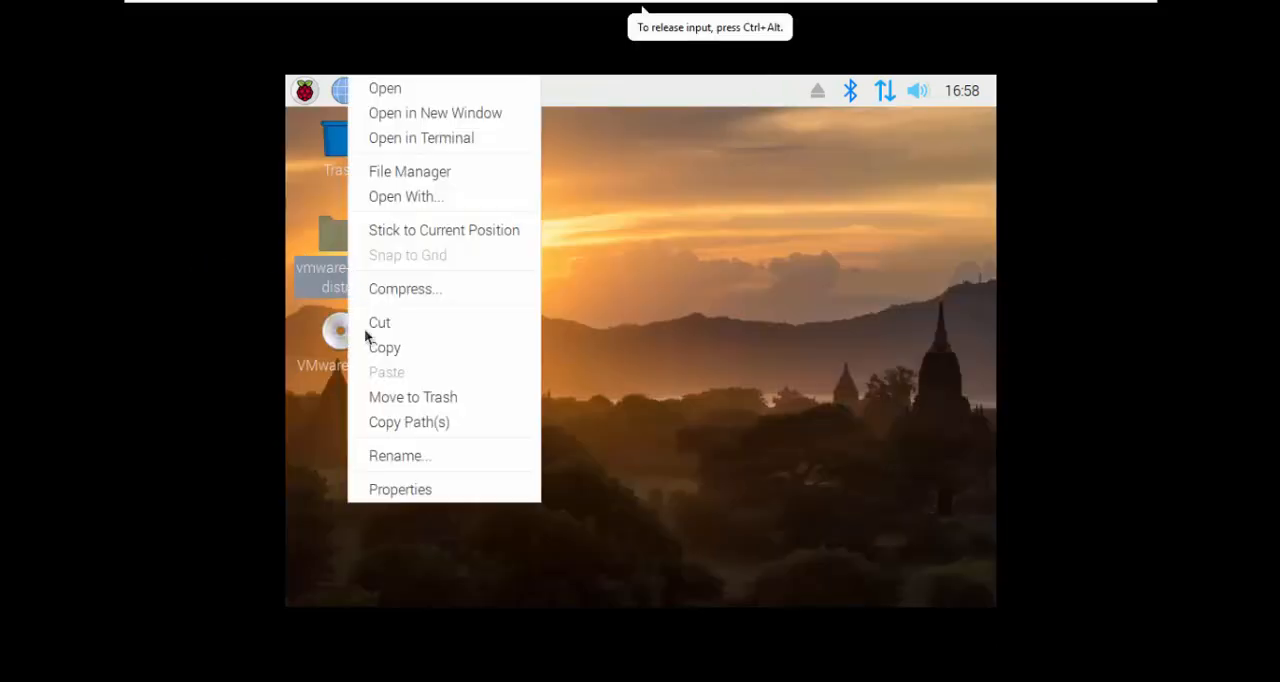
pyautogui.click(389, 452)
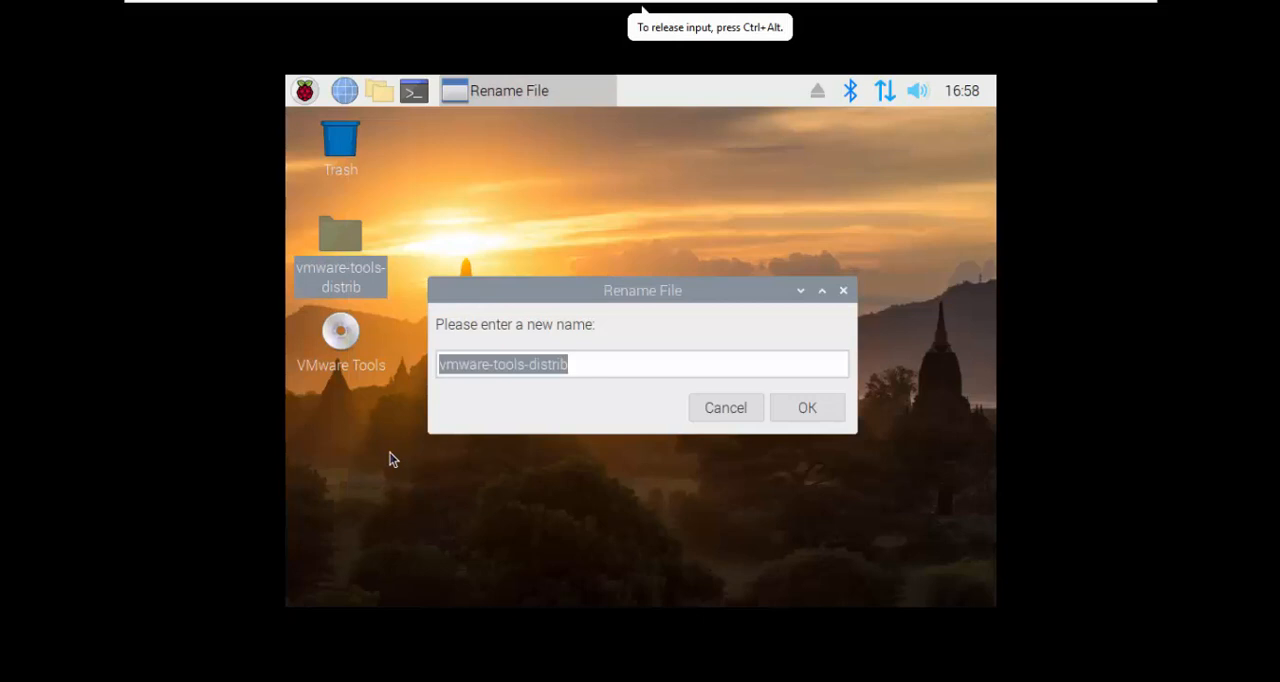
pyautogui.write('vmtools')
pyautogui.press('Return')
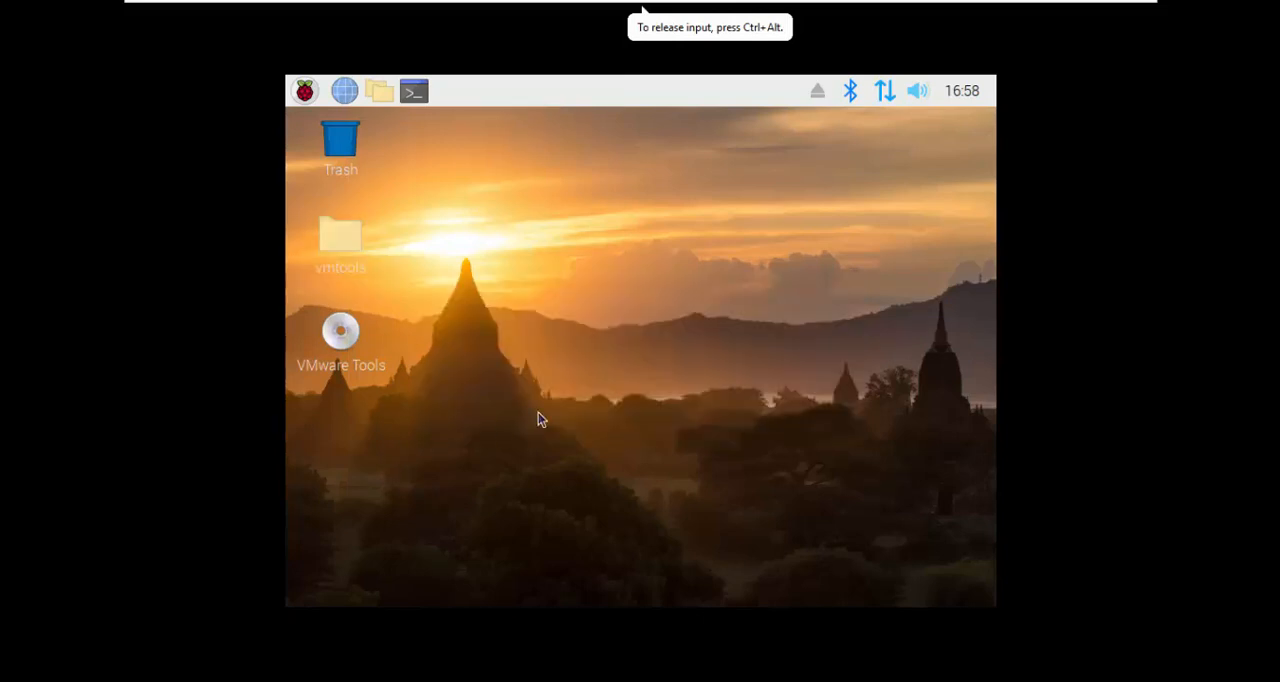
# Step: Open the vmtools folder on the desktop and start a terminal in that folder
pyautogui.doubleClick(353, 250)
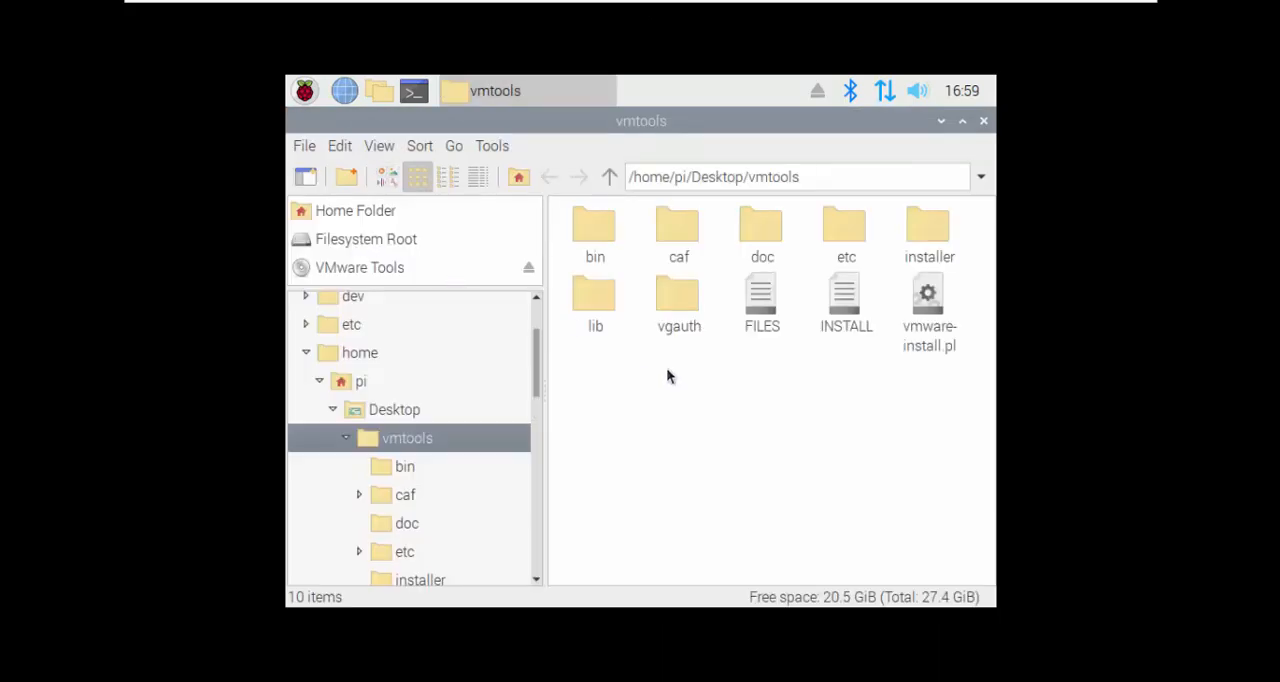
pyautogui.rightClick(668, 375)
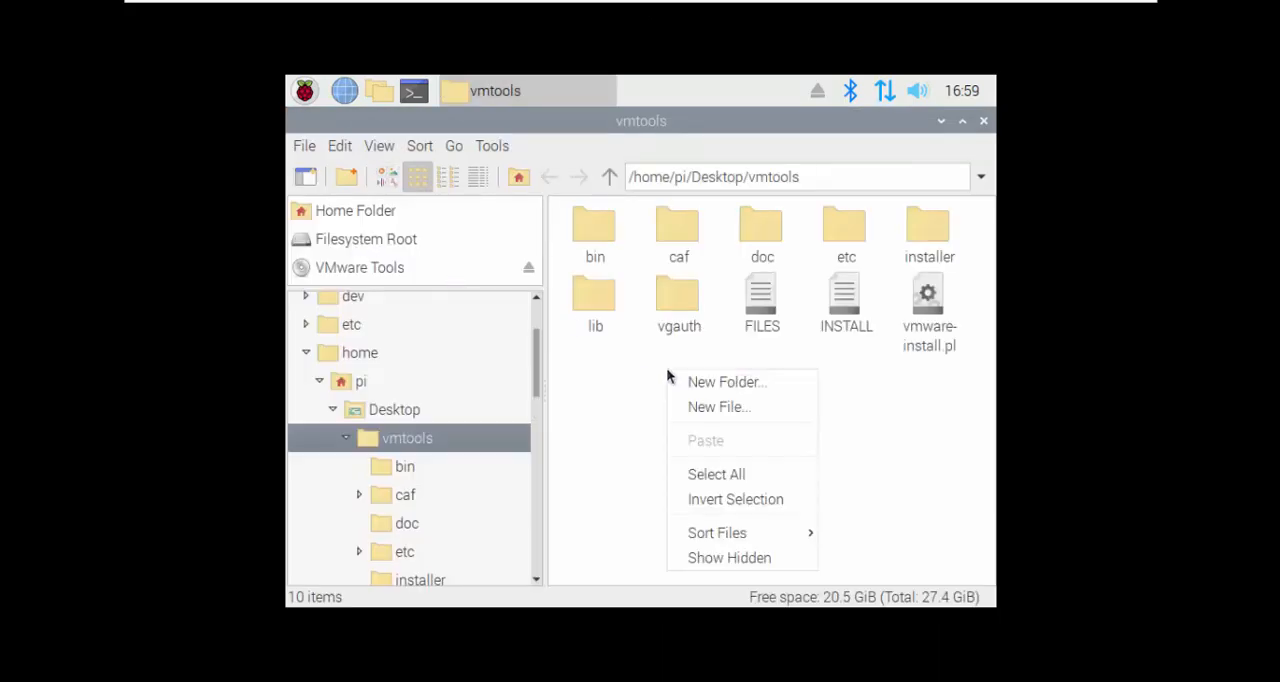
pyautogui.click(365, 148)
pyautogui.click(428, 148)
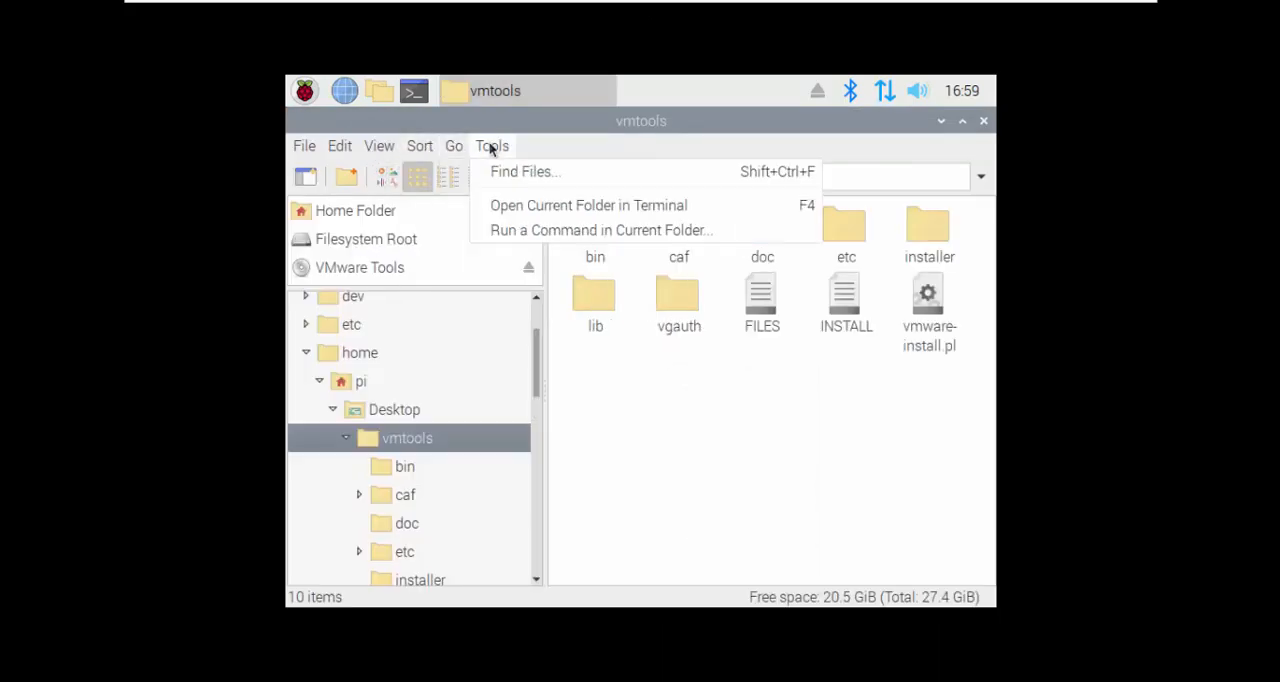
pyautogui.click(582, 214)
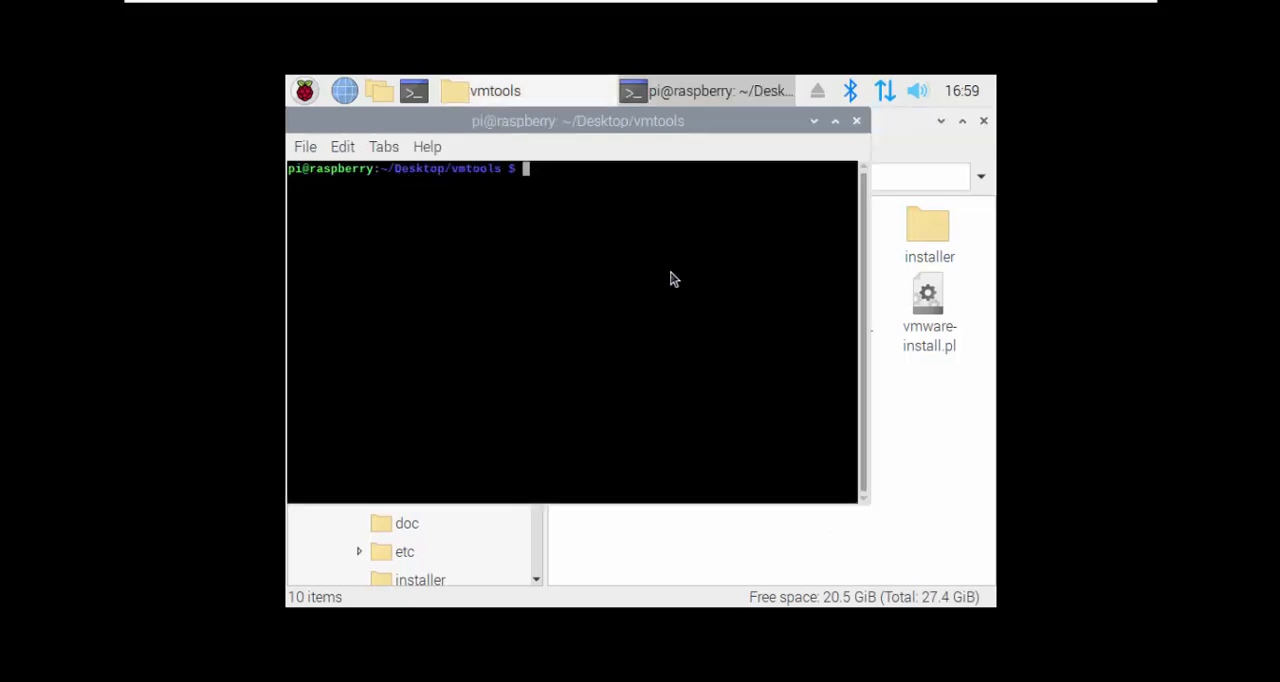
# Step: Run sudo ./vmware-install.pl and answer y to proceed with the installation
pyautogui.write('sudo ./vmware-install.pl')
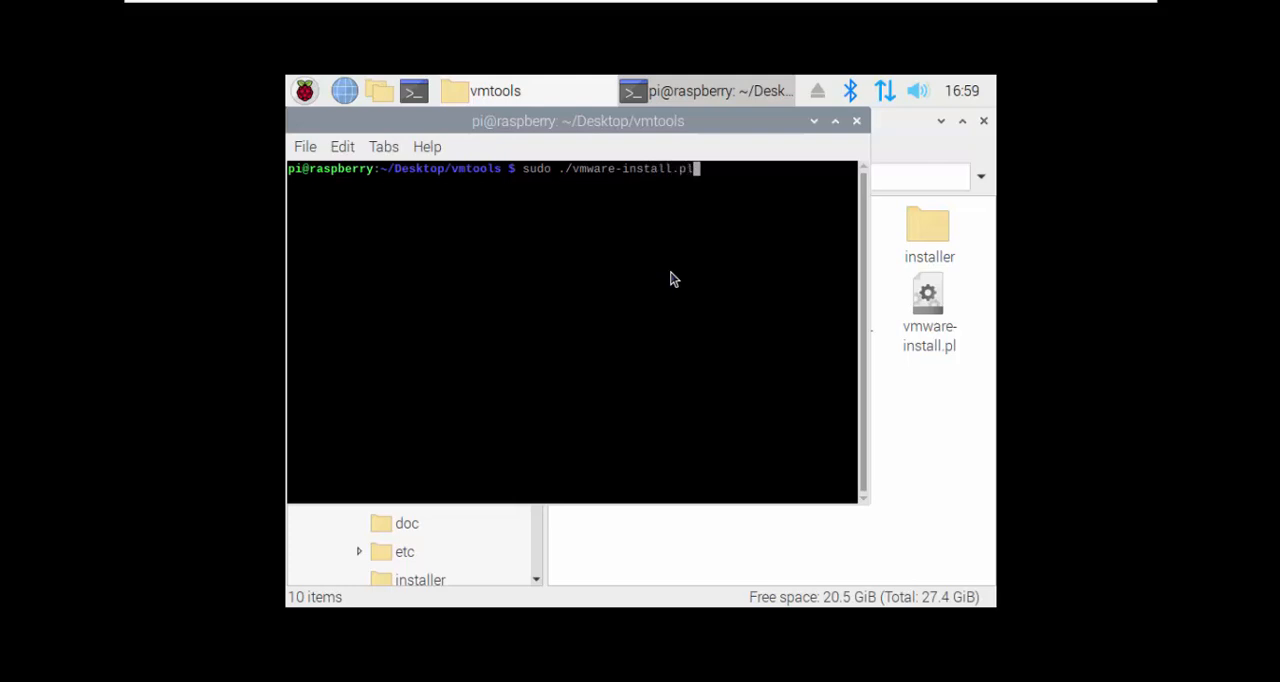
pyautogui.press('Return')
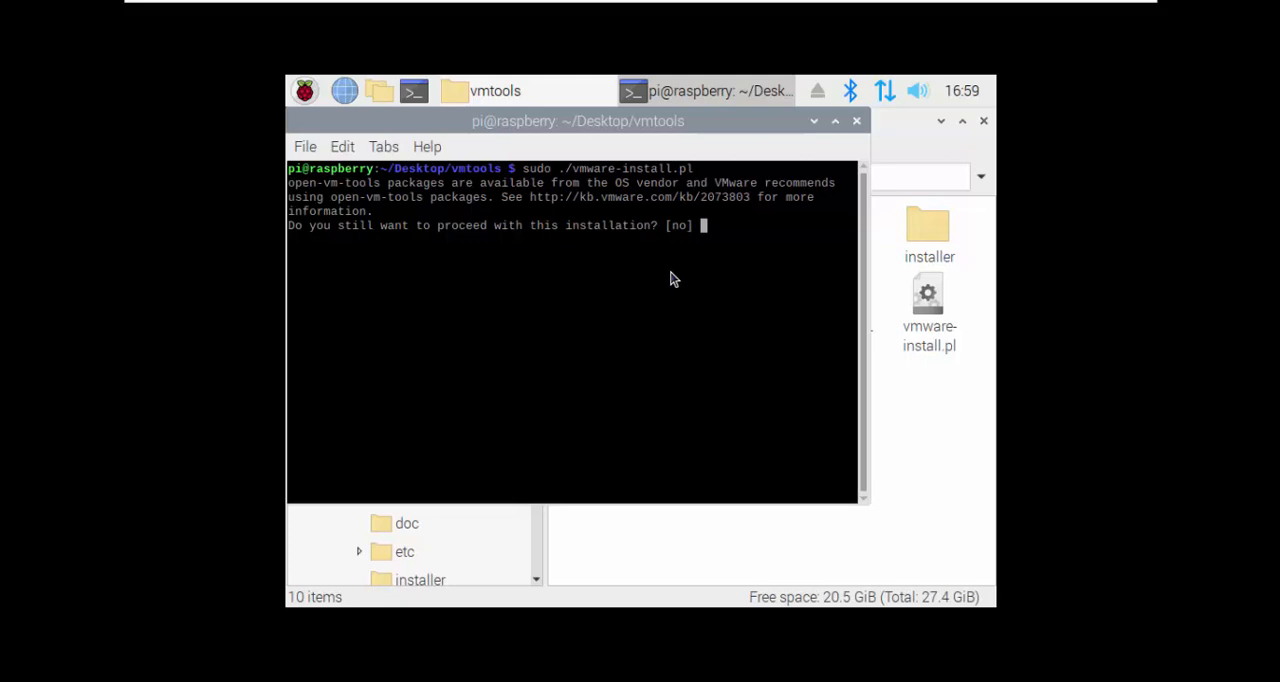
pyautogui.write('y')
pyautogui.press('Return')
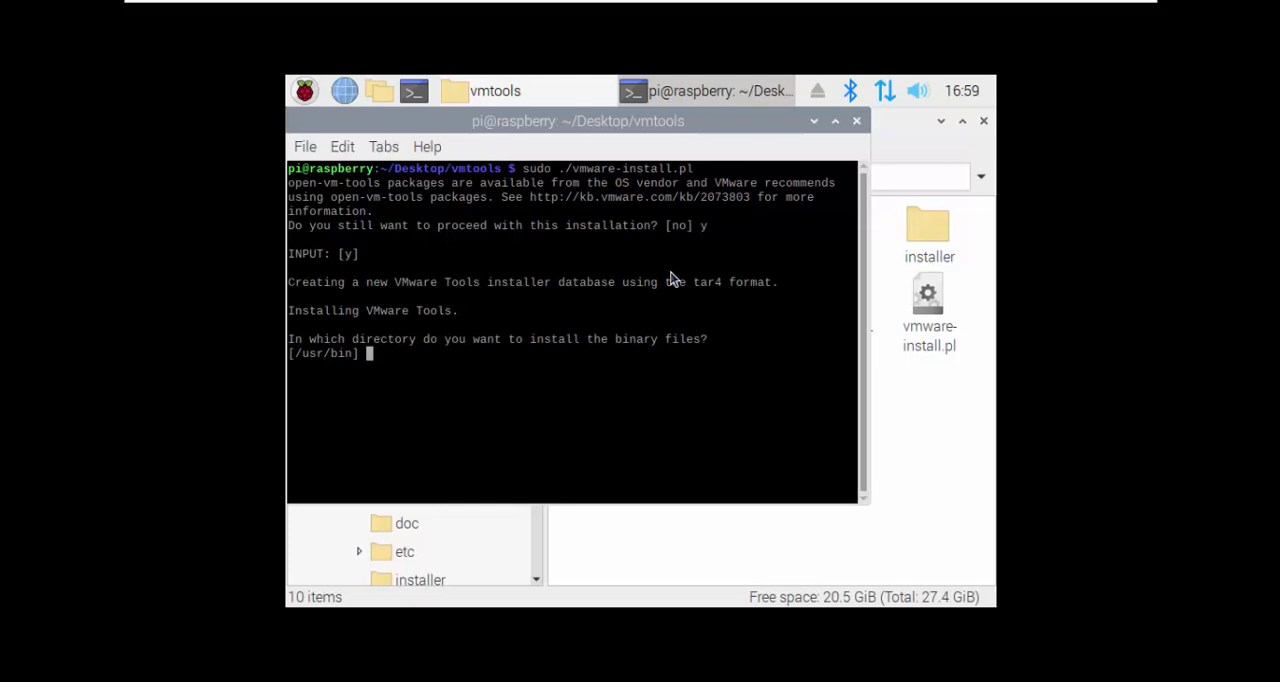
# Step: Accept the installer's default directories for all VMware Tools files and allow it to create the missing paths
pyautogui.press('Return')
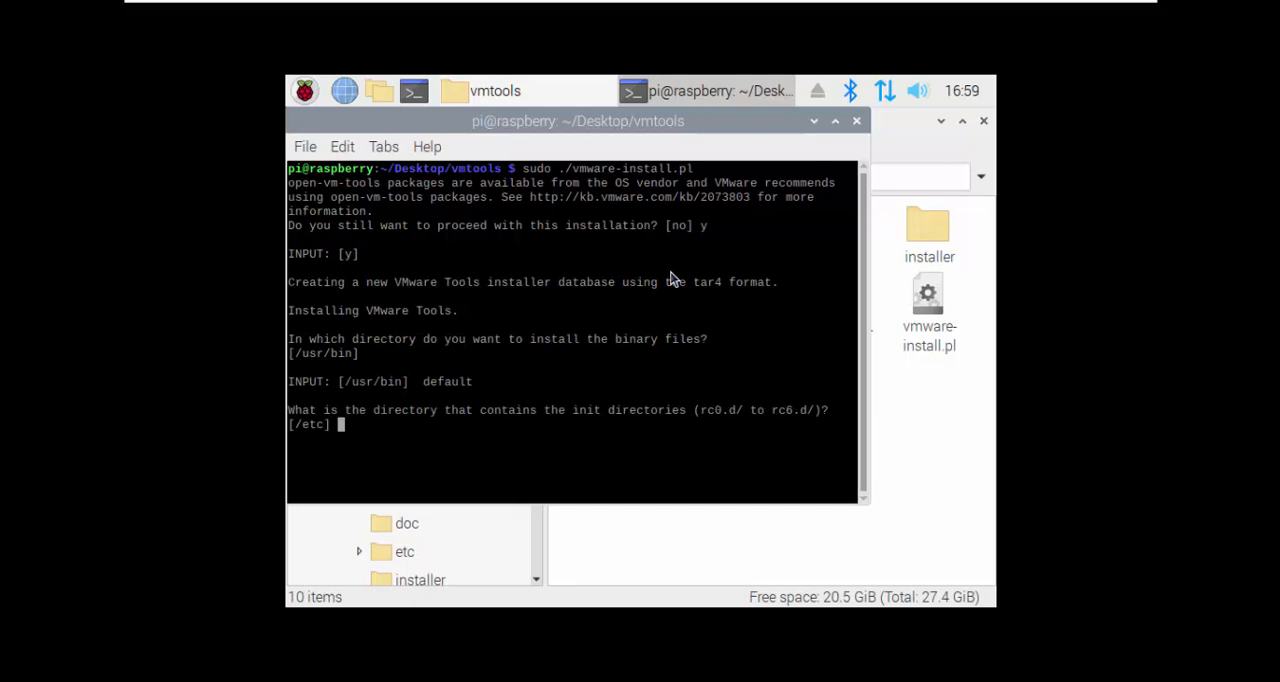
pyautogui.press('Return')
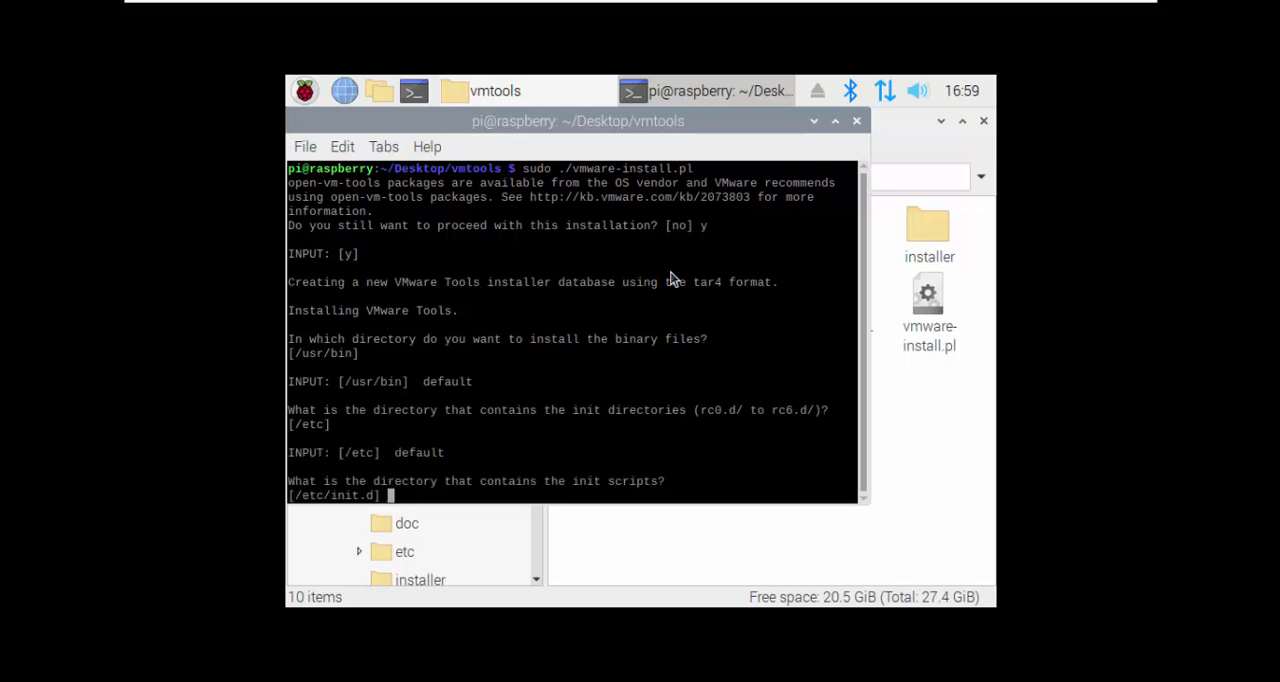
pyautogui.press('Return')
pyautogui.press('Return')
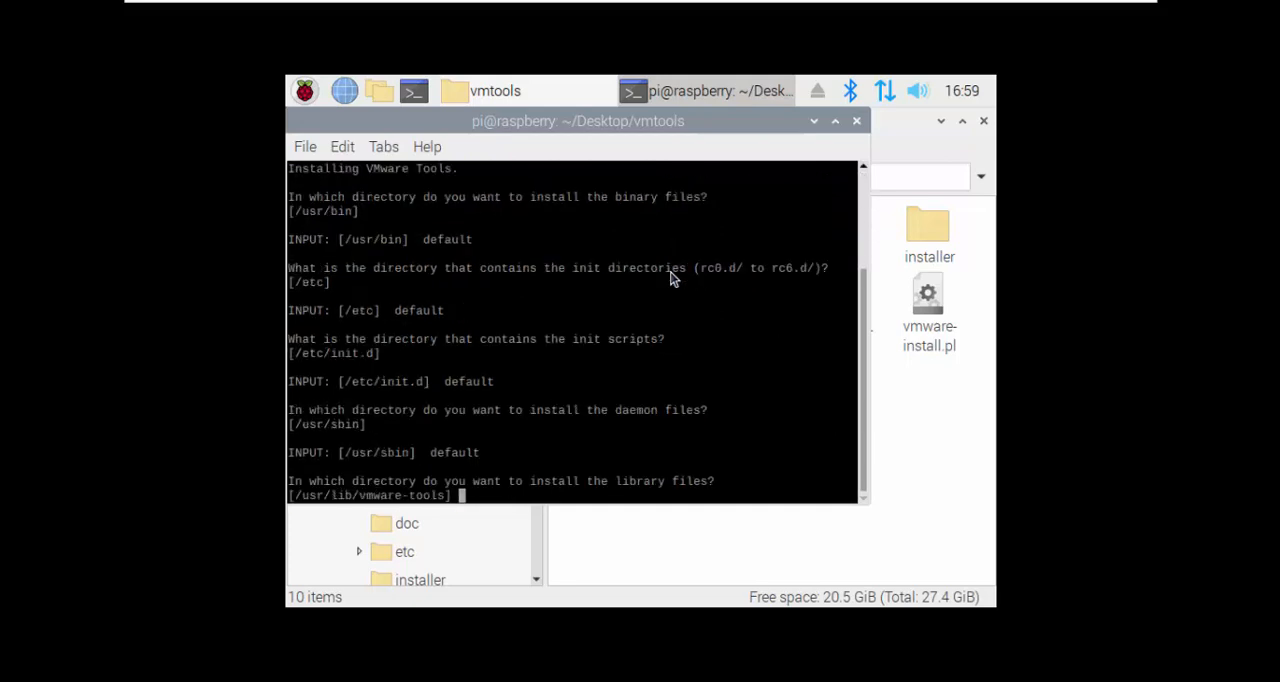
pyautogui.press('Return')
pyautogui.press('Return')
pyautogui.press('Return')
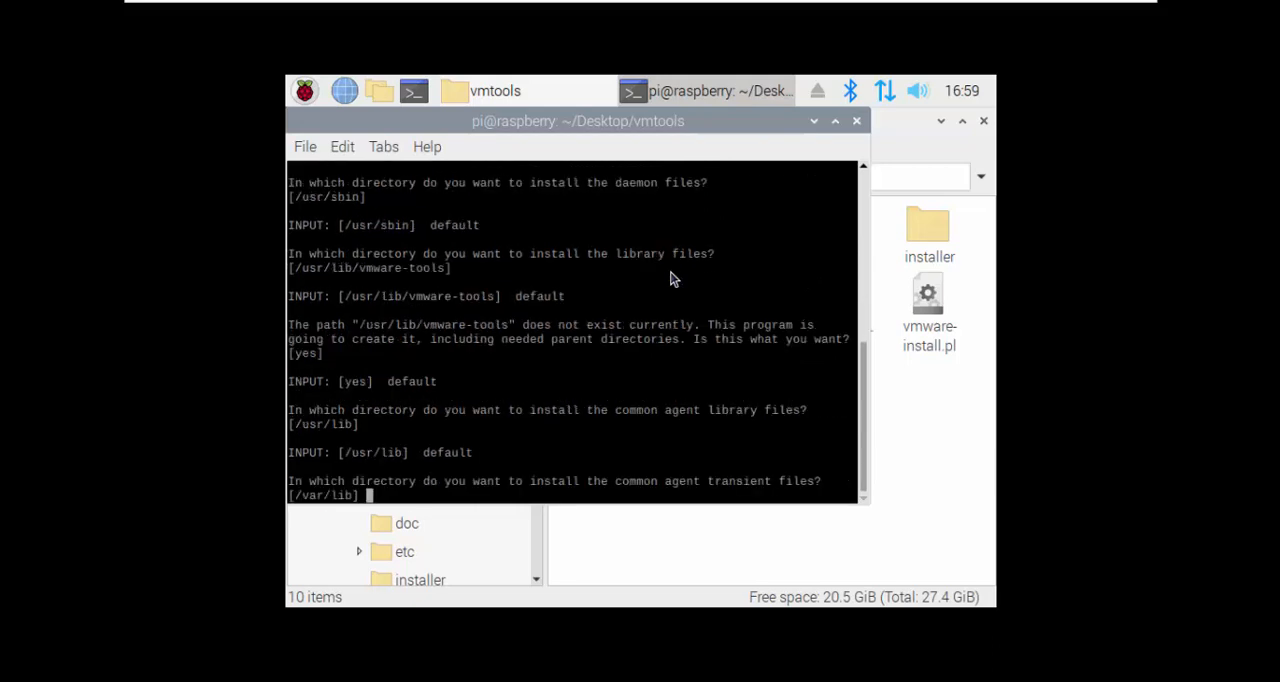
pyautogui.press('Return')
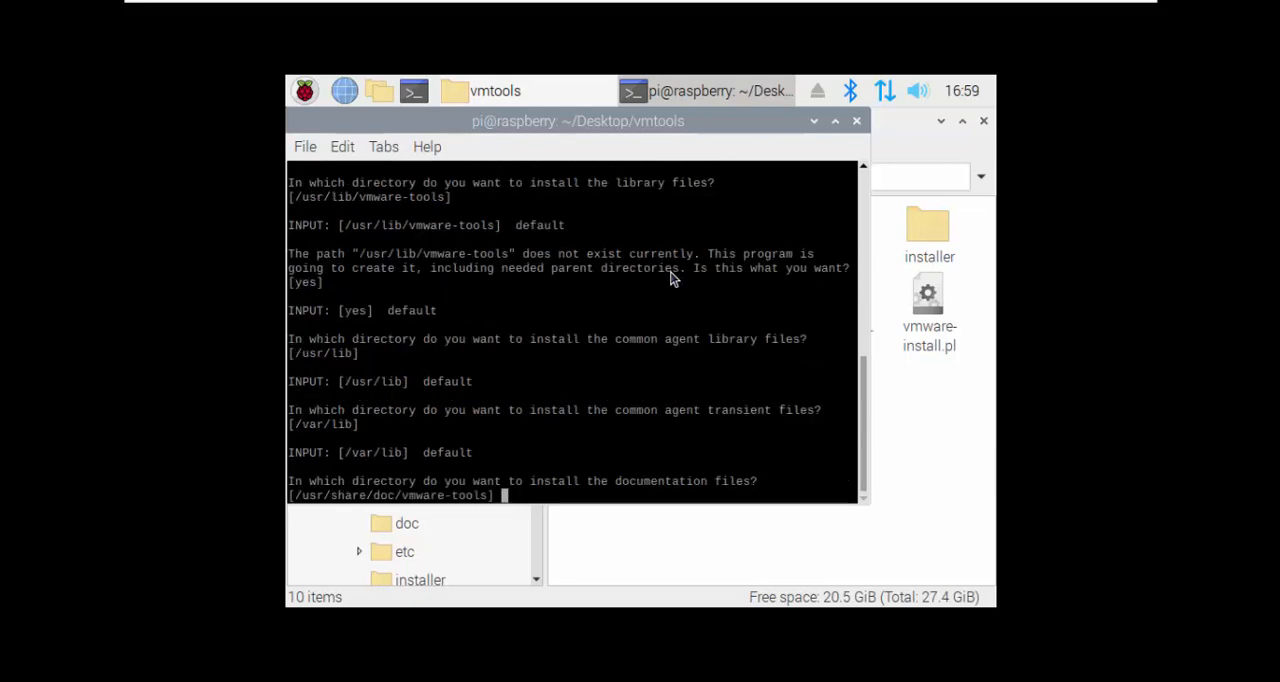
pyautogui.press('Return')
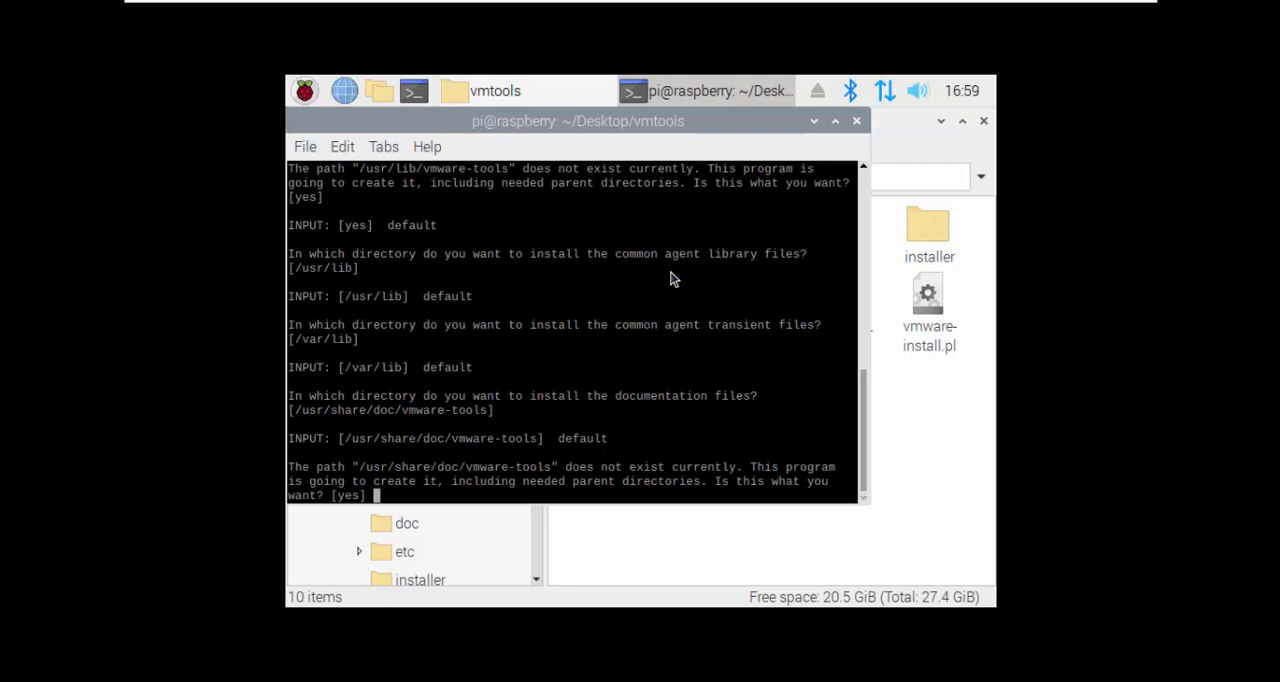
pyautogui.press('Return')
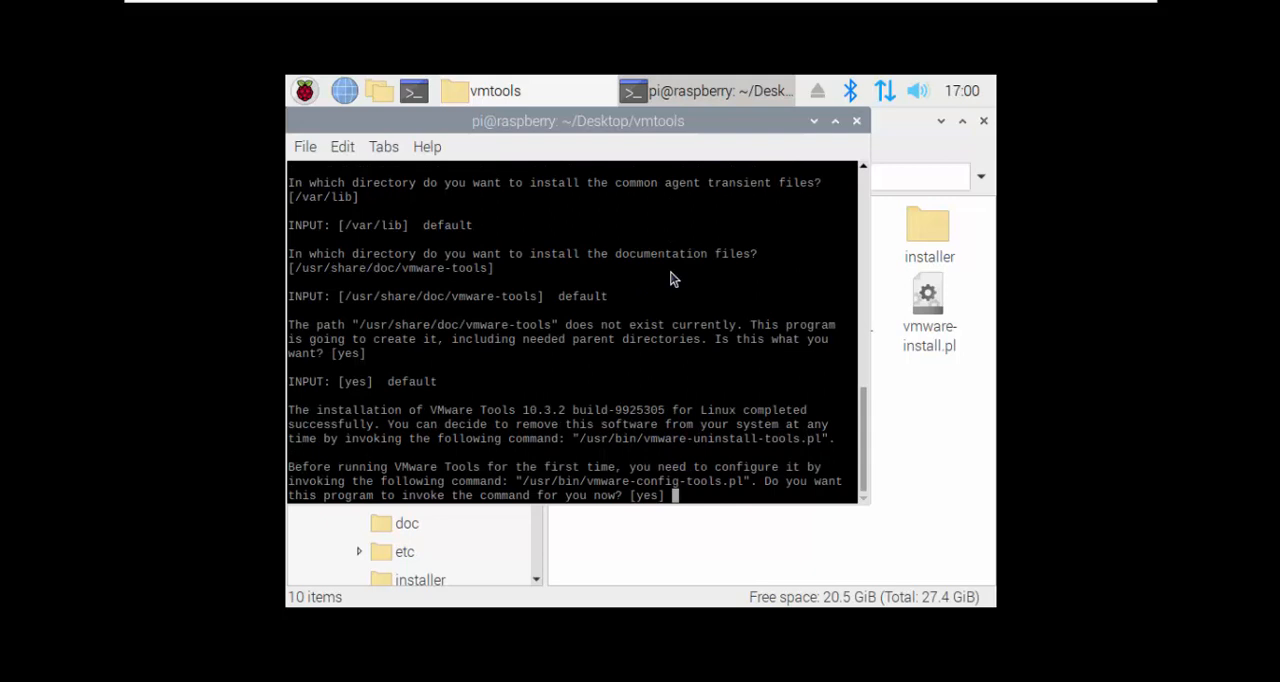
# Step: Let the installer run vmware-config-tools.pl and accept the default yes for its features, including automatic kernel modules and guest authentication
pyautogui.press('Return')
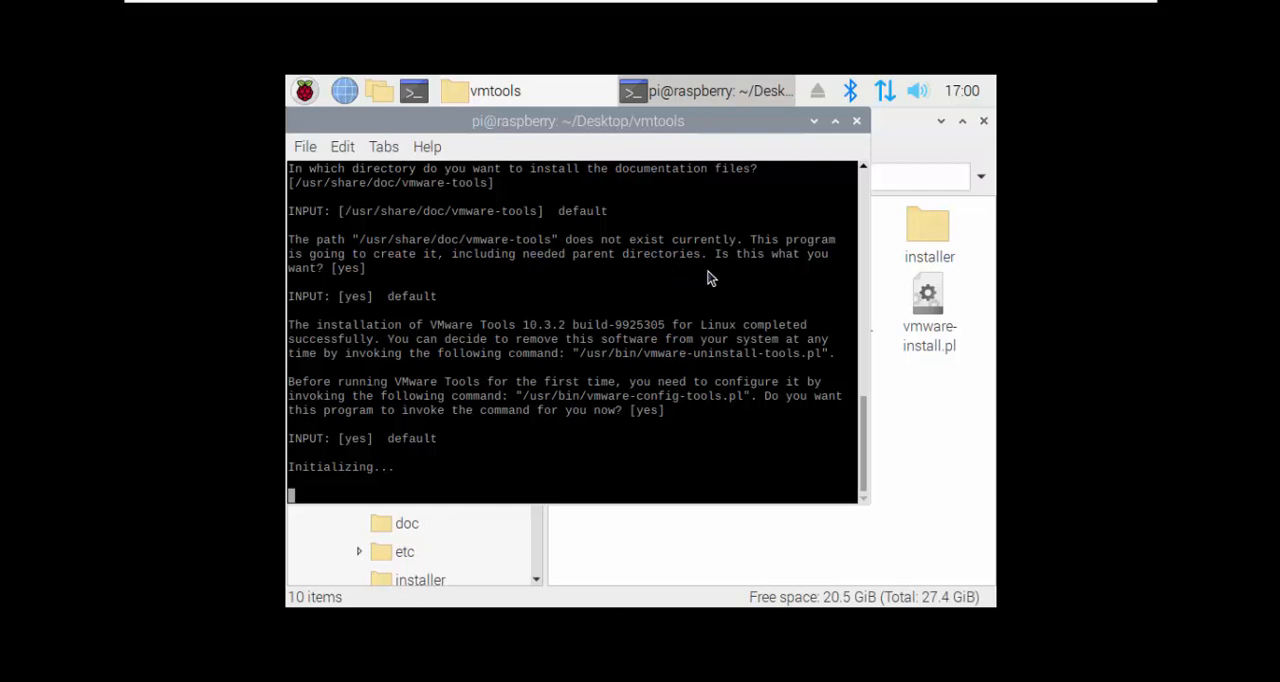
pyautogui.click(866, 308)
pyautogui.moveTo(864, 299); pyautogui.dragTo(875, 447)
pyautogui.moveTo(676, 133); pyautogui.dragTo(734, 141)
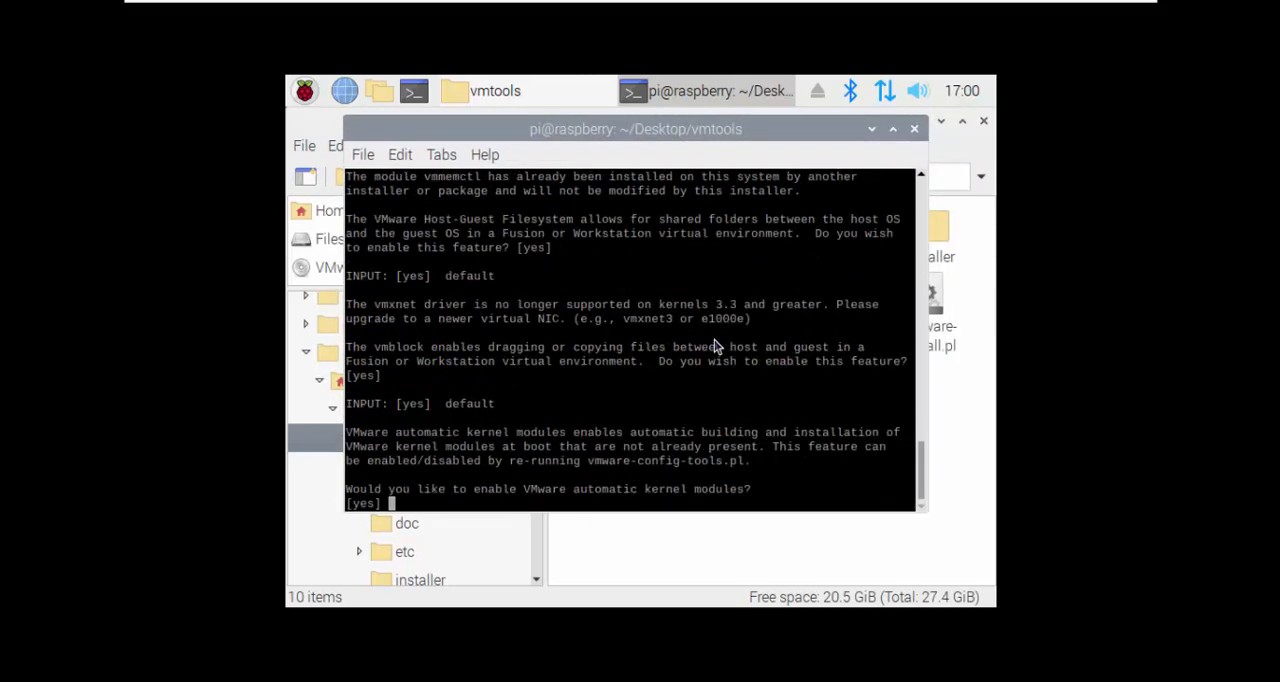
pyautogui.press('Return')
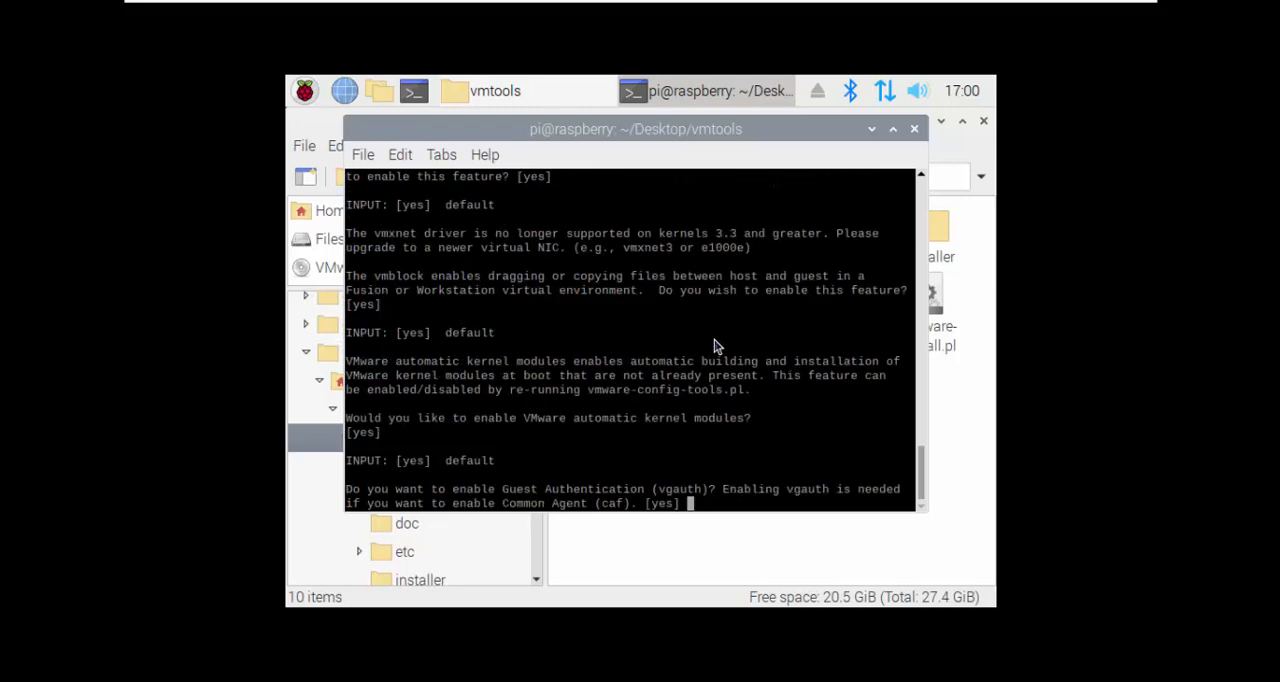
pyautogui.press('Return')
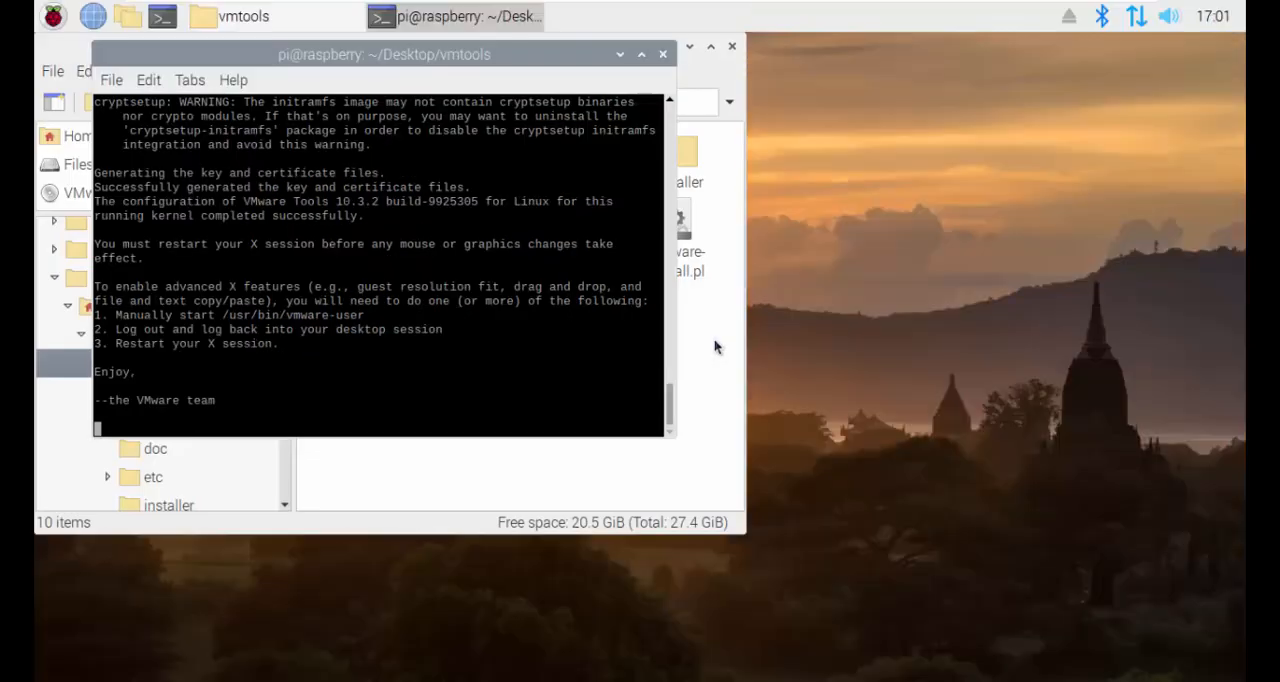
pyautogui.press('Return')
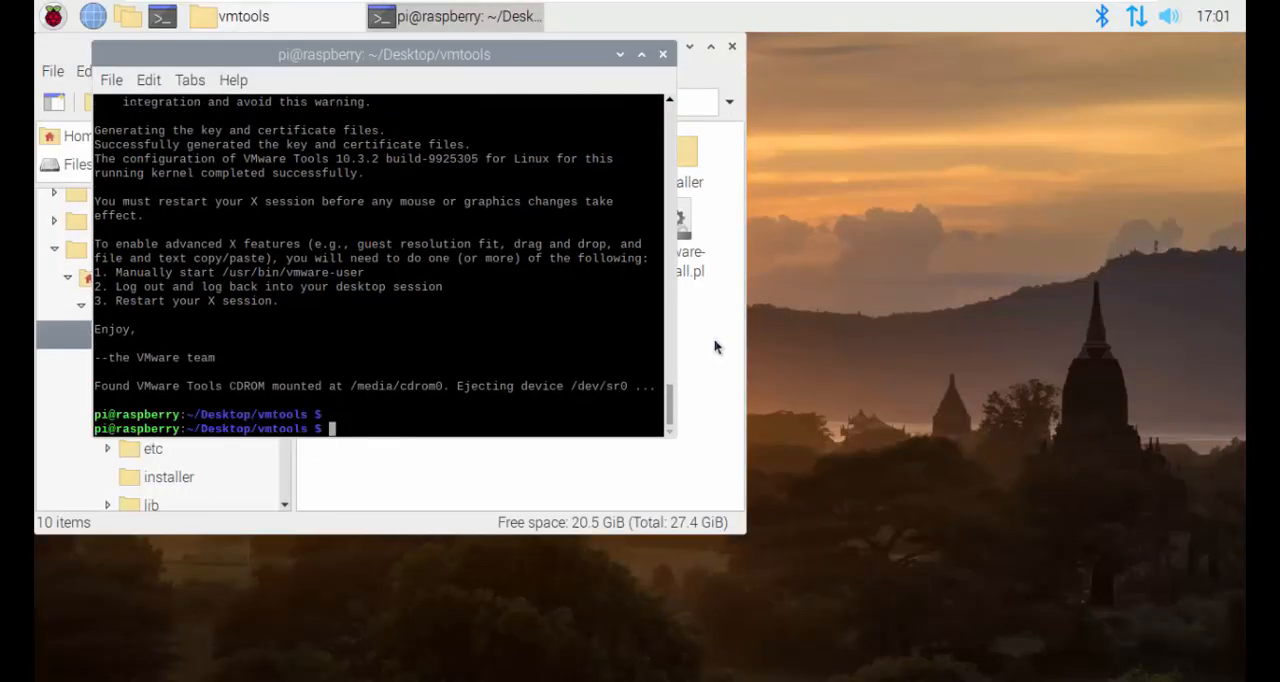
# Step: Close the terminal and the vmtools folder window
pyautogui.click(662, 54)
pyautogui.moveTo(580, 51); pyautogui.dragTo(792, 81)
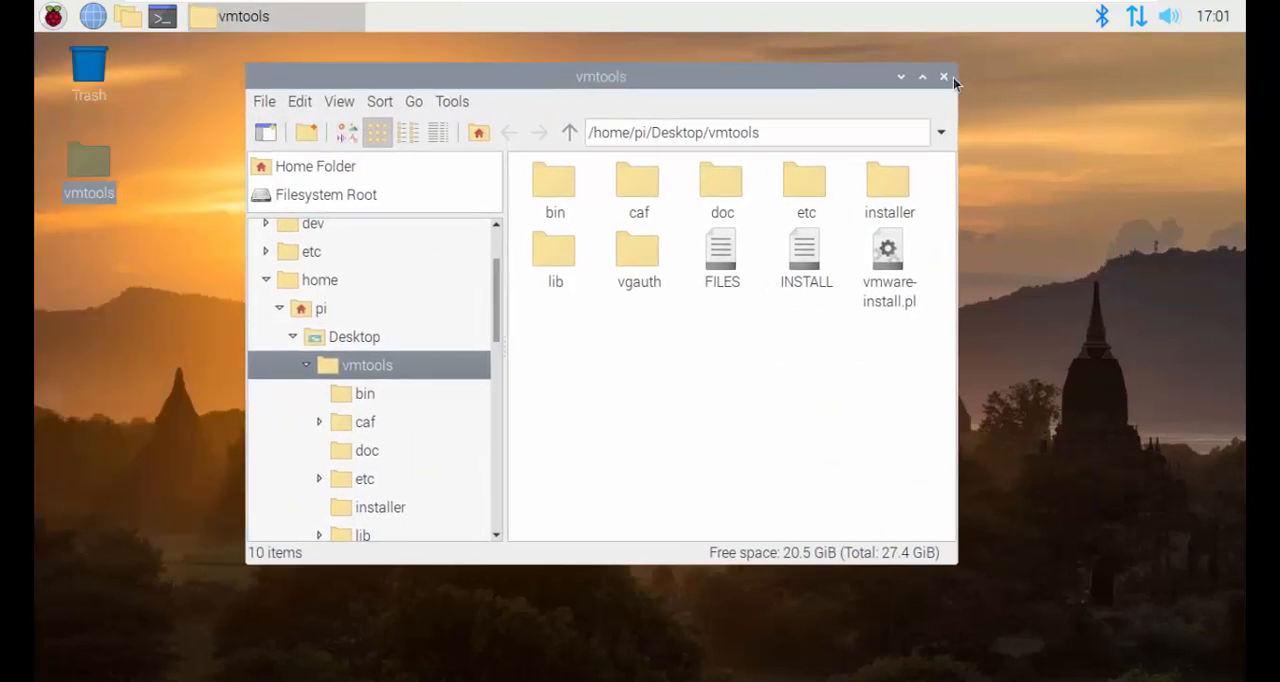
pyautogui.click(943, 78)
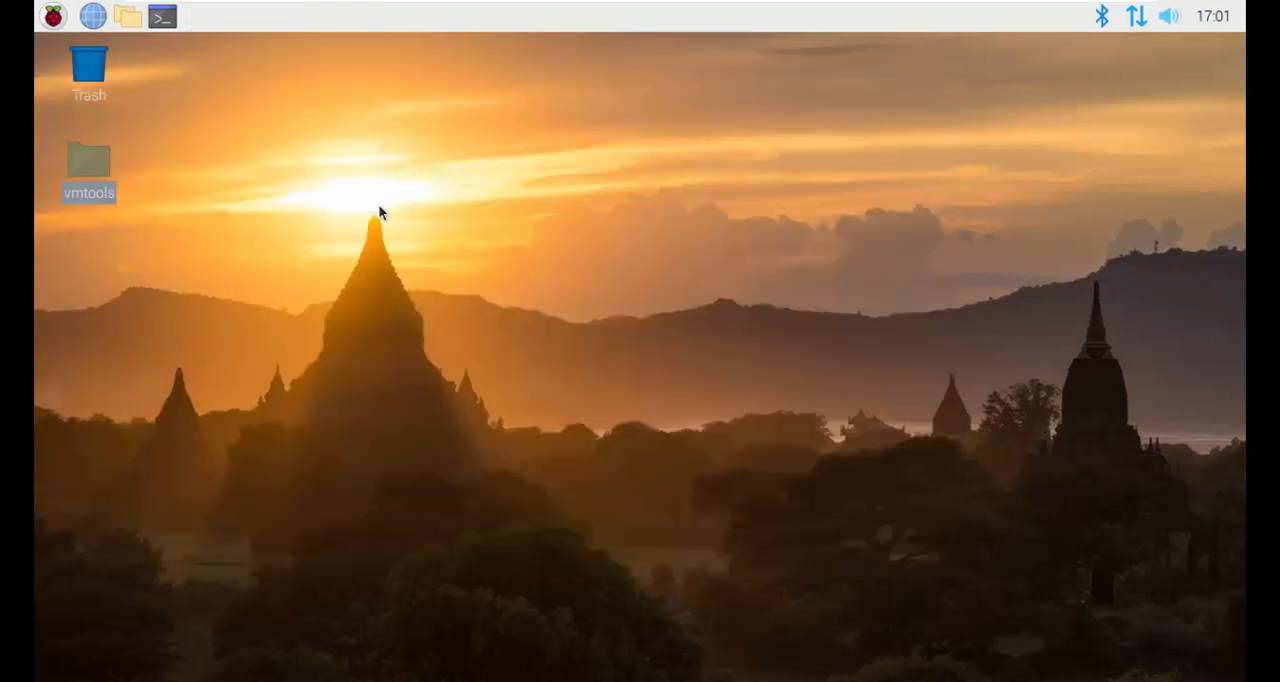
# Step: Browse the application categories of Raspberry Pi Desktop, from Programming and Education to Accessories, Help and Preferences
pyautogui.click(53, 16)
pyautogui.moveTo(131, 353)
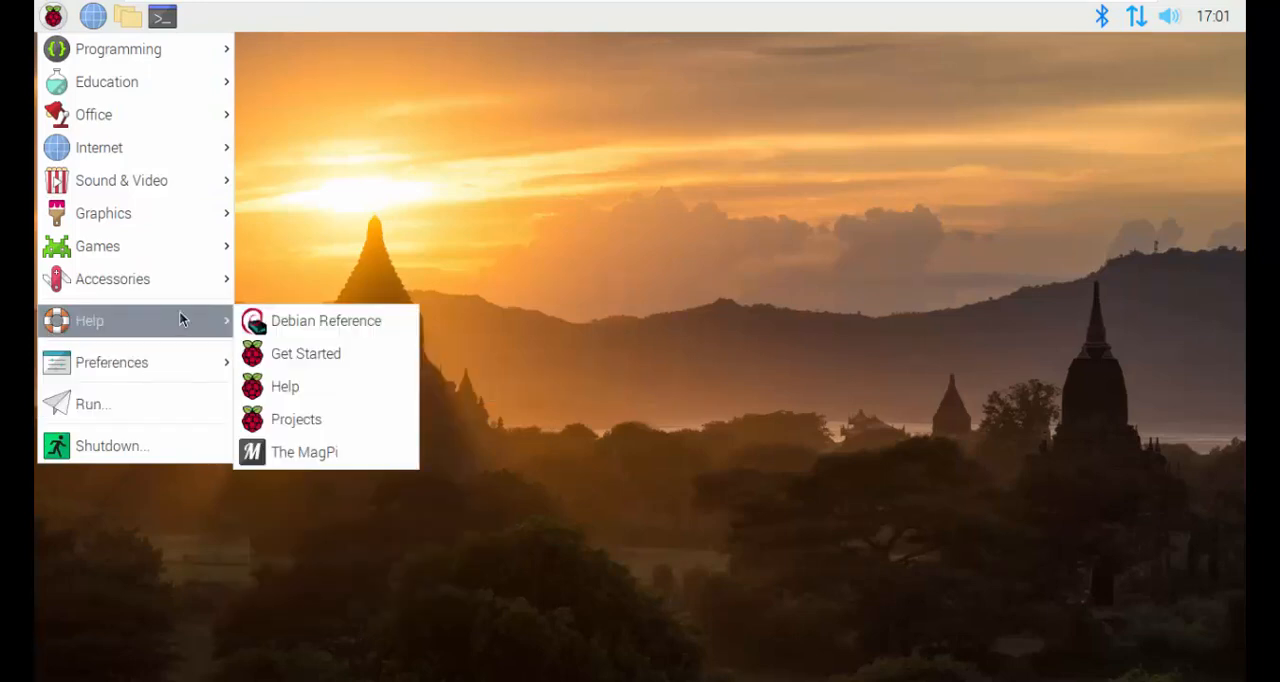
pyautogui.moveTo(189, 284)
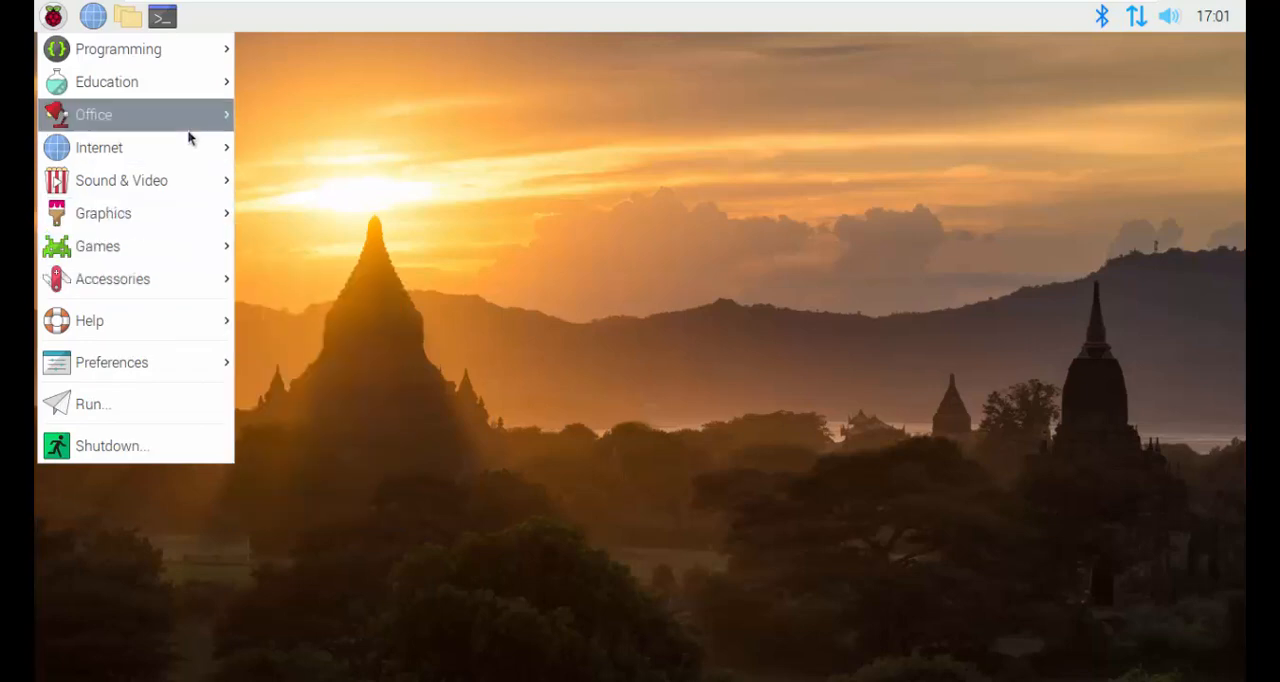
pyautogui.moveTo(189, 138)
pyautogui.moveTo(184, 56)
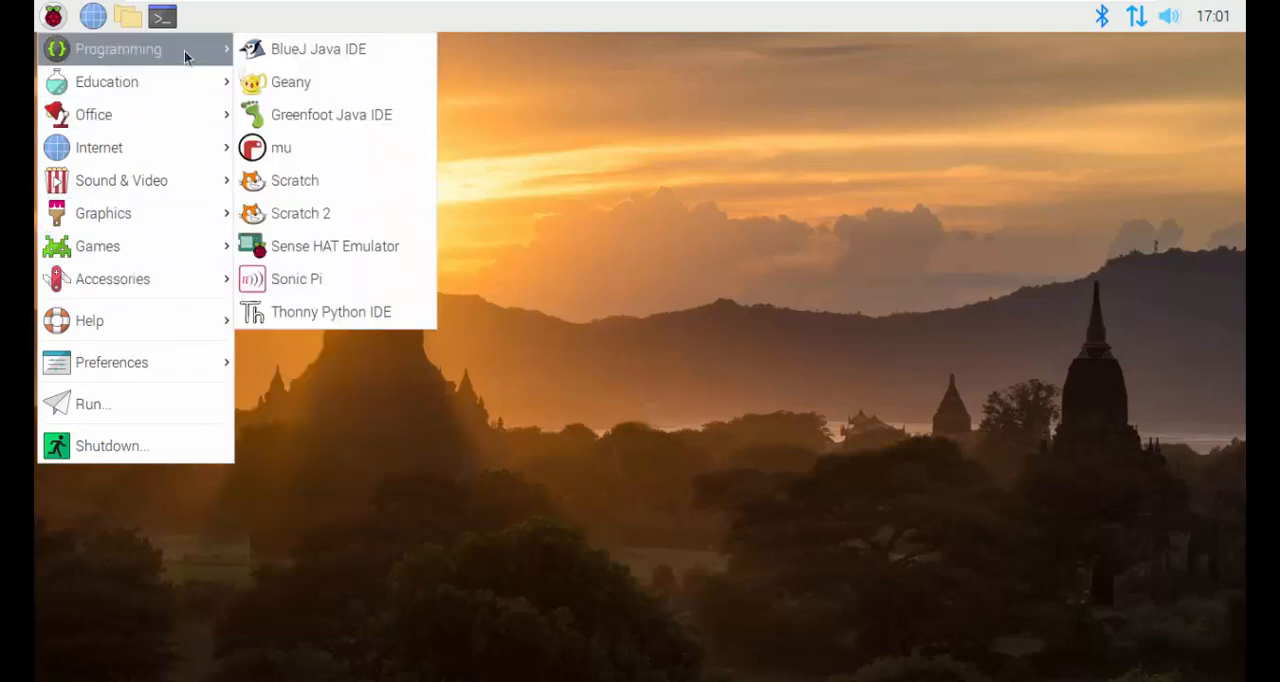
pyautogui.moveTo(172, 82)
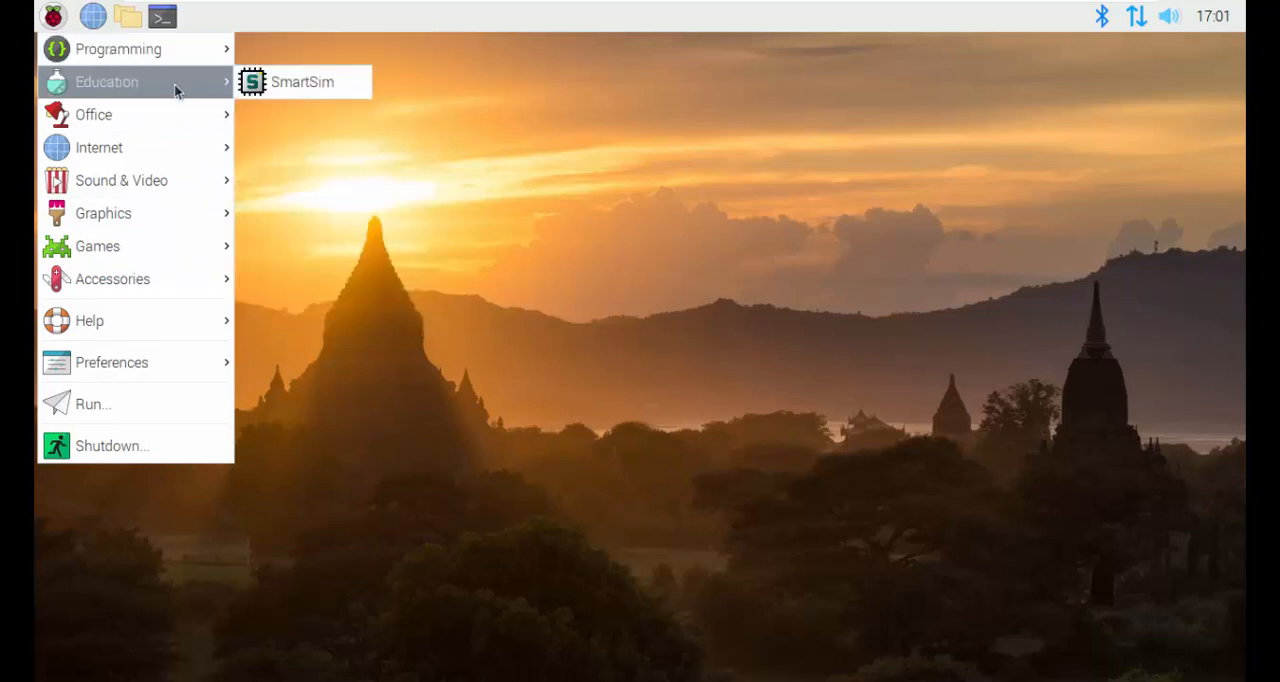
pyautogui.moveTo(181, 112)
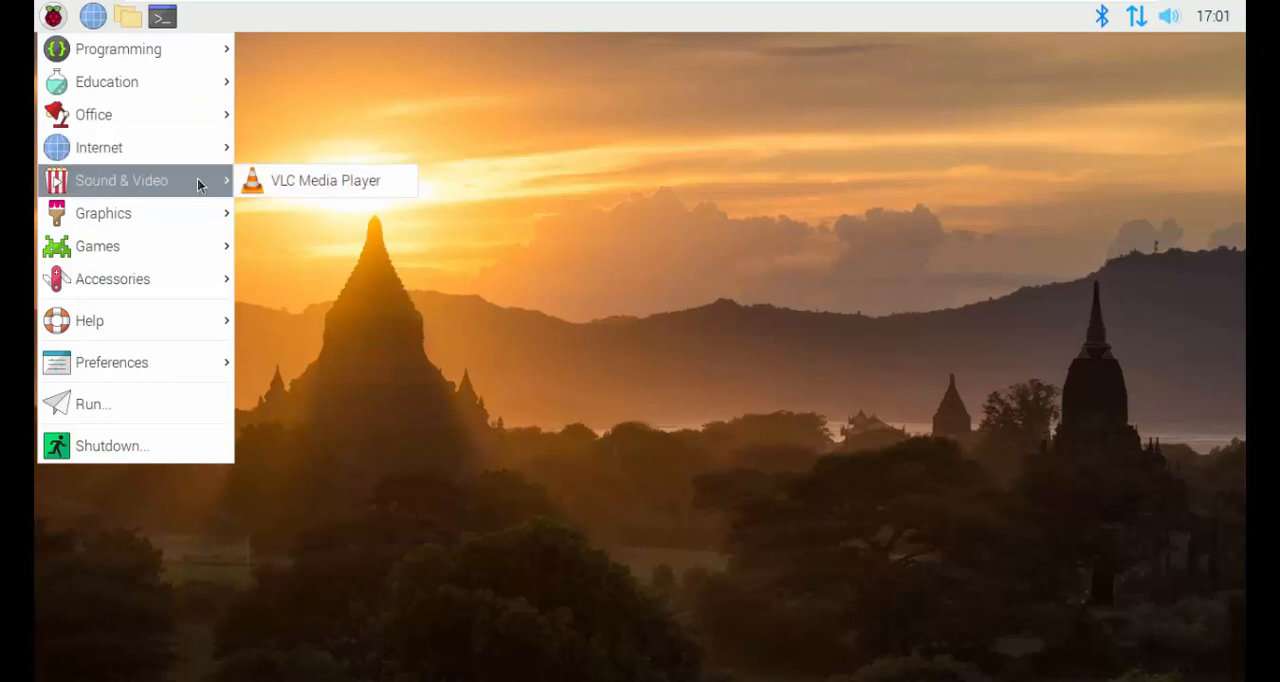
pyautogui.moveTo(192, 216)
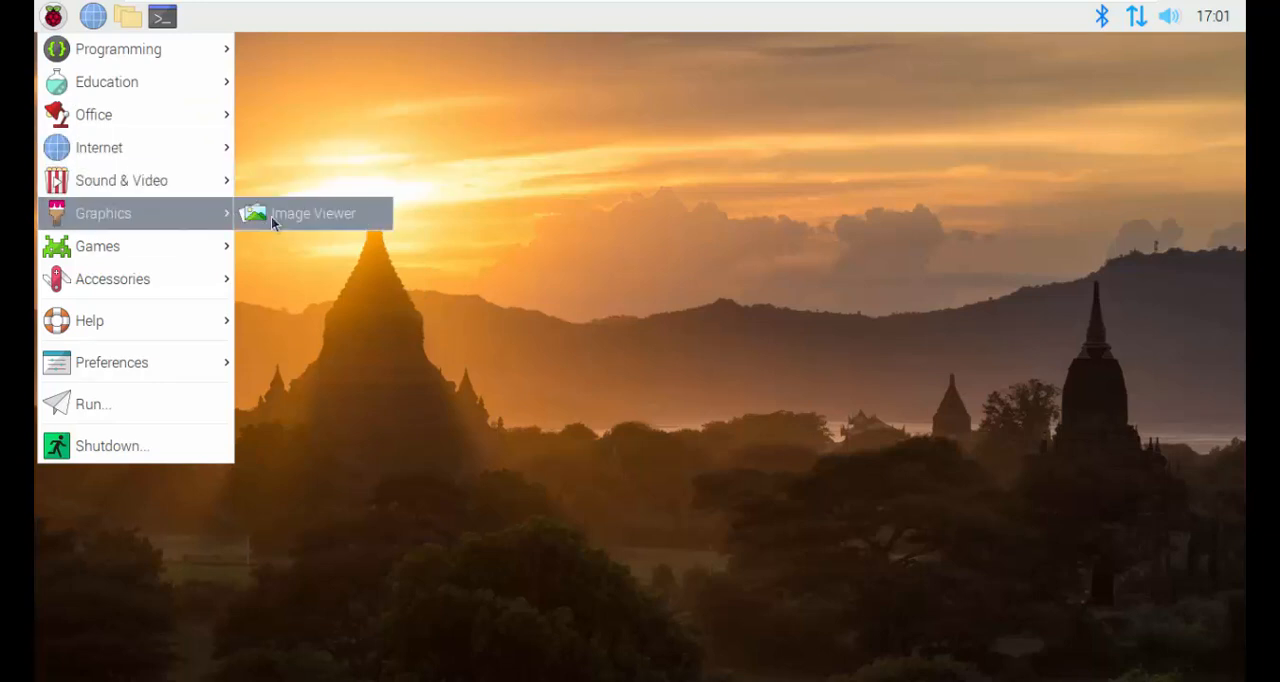
pyautogui.moveTo(206, 243)
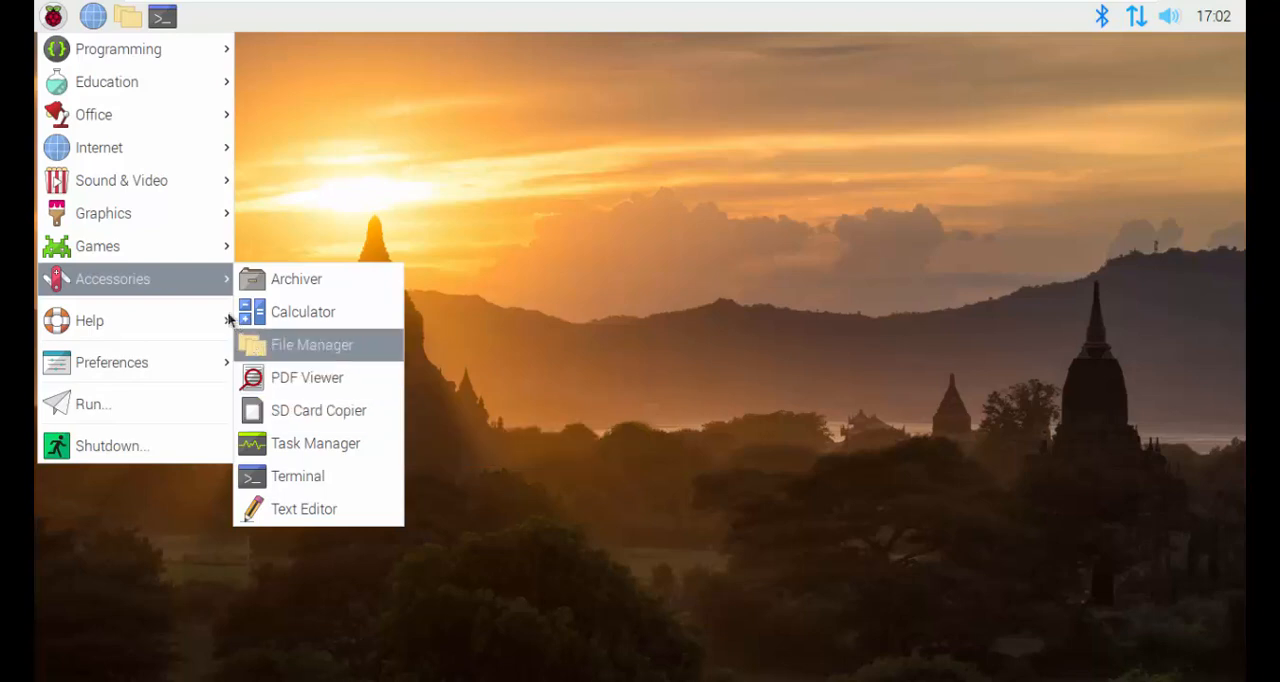
pyautogui.moveTo(217, 318)
pyautogui.moveTo(190, 358)
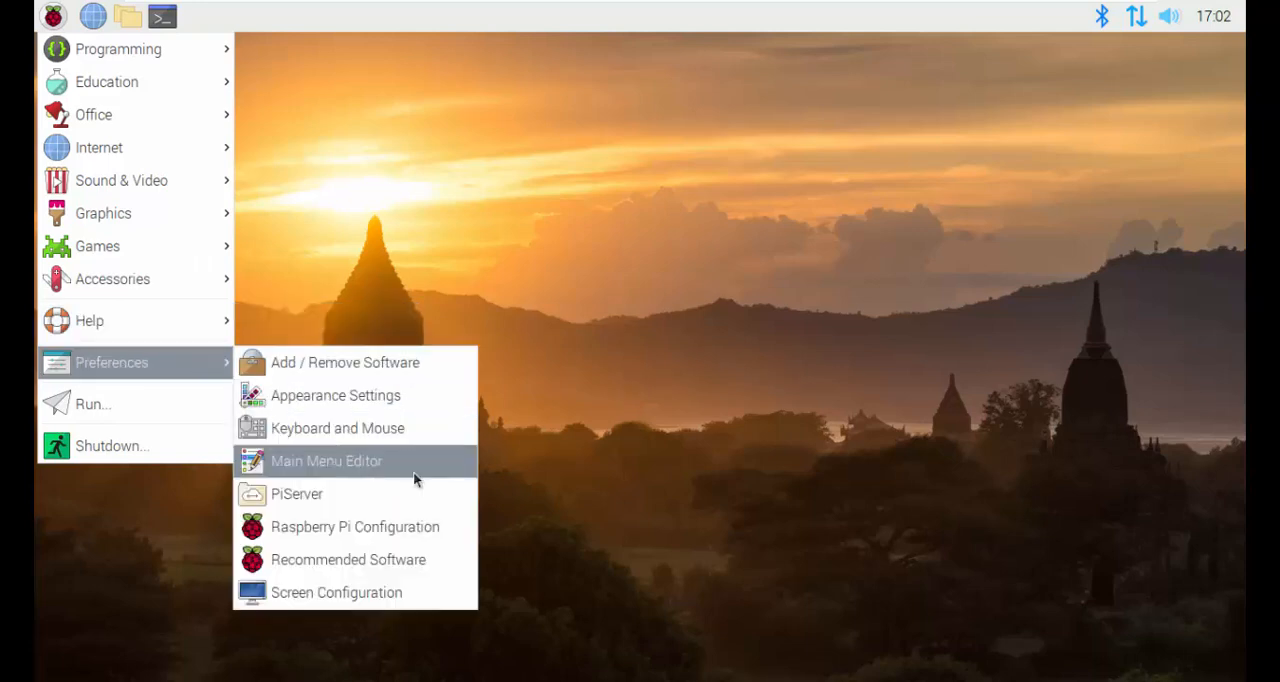
# Step: Open Raspberry Pi Configuration and try out the password change, auto login and network-at-boot options, restoring the original settings
pyautogui.click(446, 540)
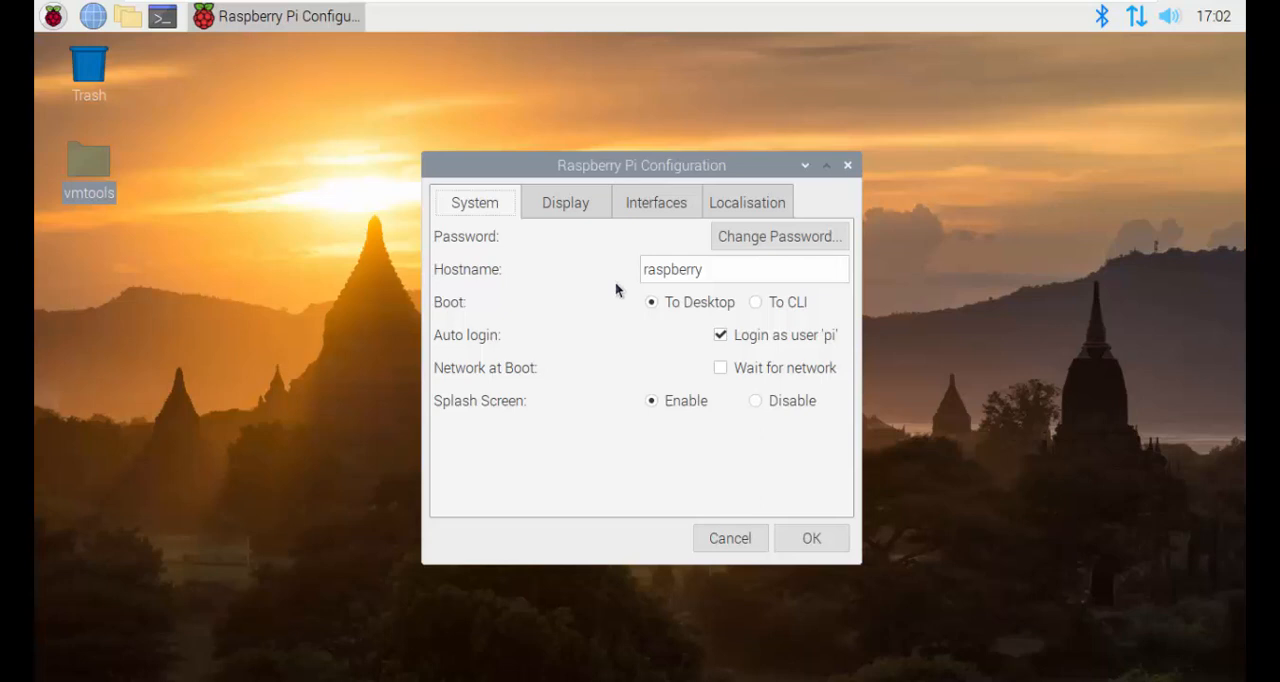
pyautogui.click(750, 236)
pyautogui.click(664, 441)
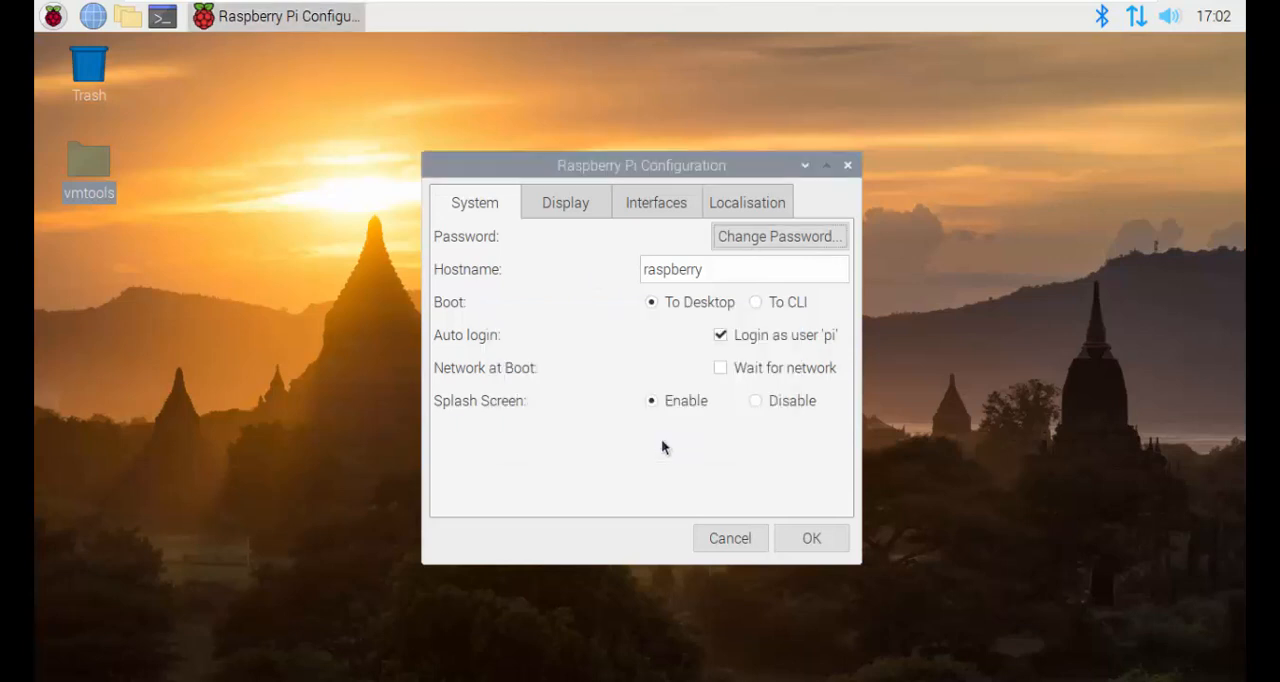
pyautogui.click(715, 273)
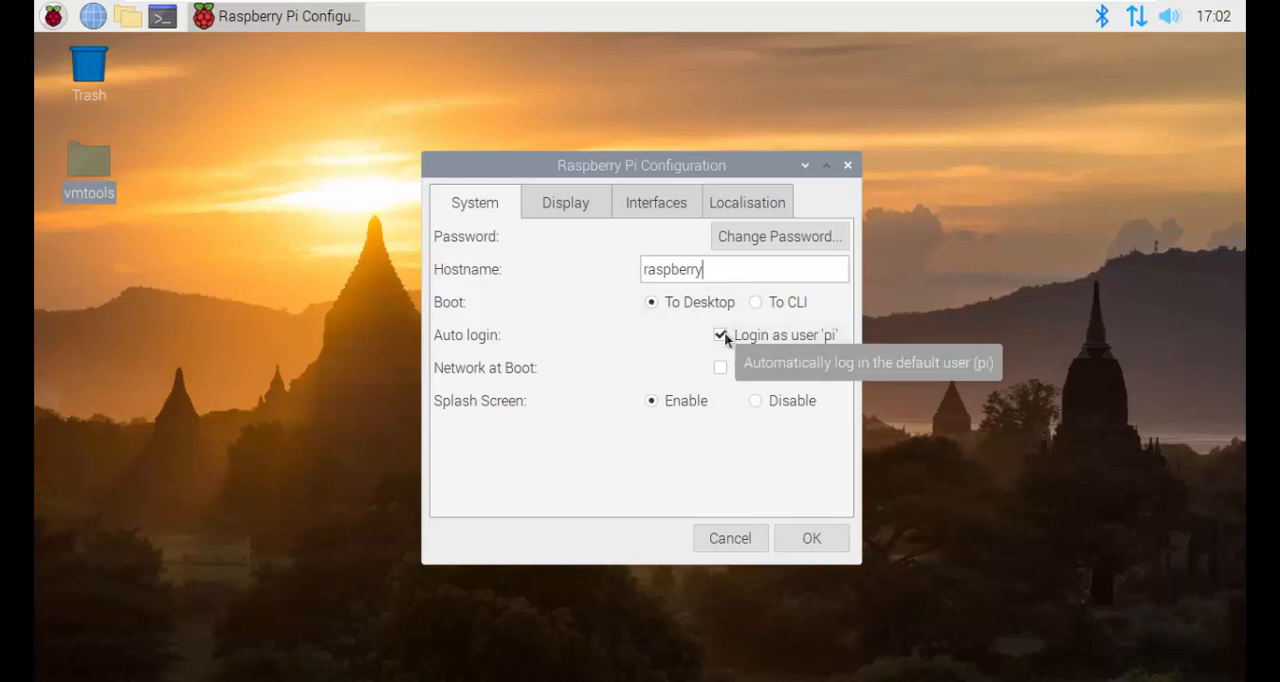
pyautogui.click(725, 335)
pyautogui.click(719, 335)
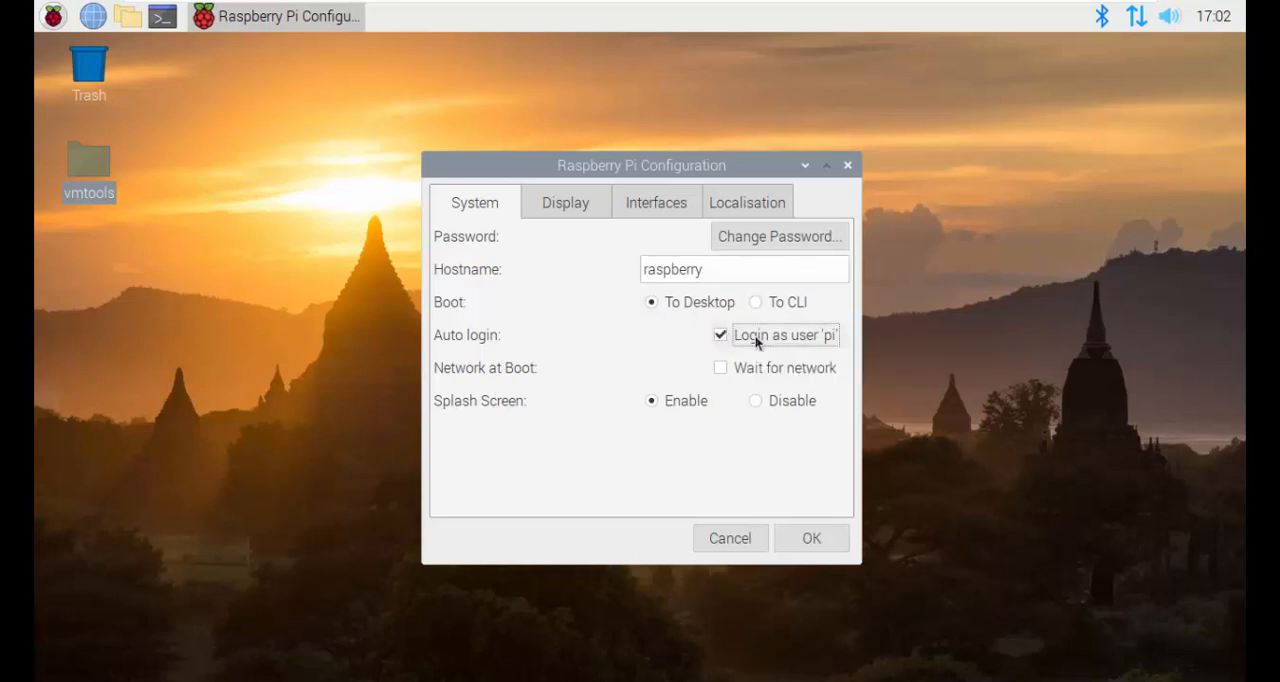
pyautogui.click(722, 338)
pyautogui.click(720, 368)
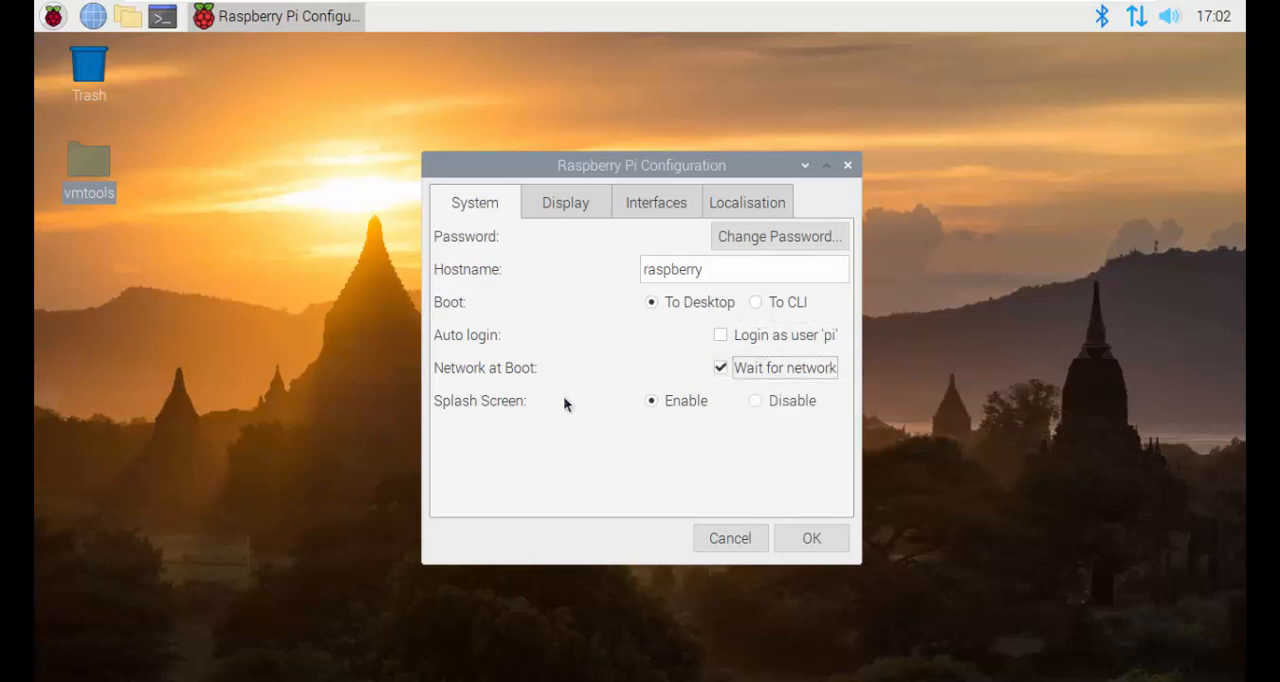
pyautogui.click(719, 338)
pyautogui.click(719, 371)
# Step: Examine the Display, Interfaces and Localisation settings, switching SSH on and off again, and close Raspberry Pi Configuration
pyautogui.click(558, 200)
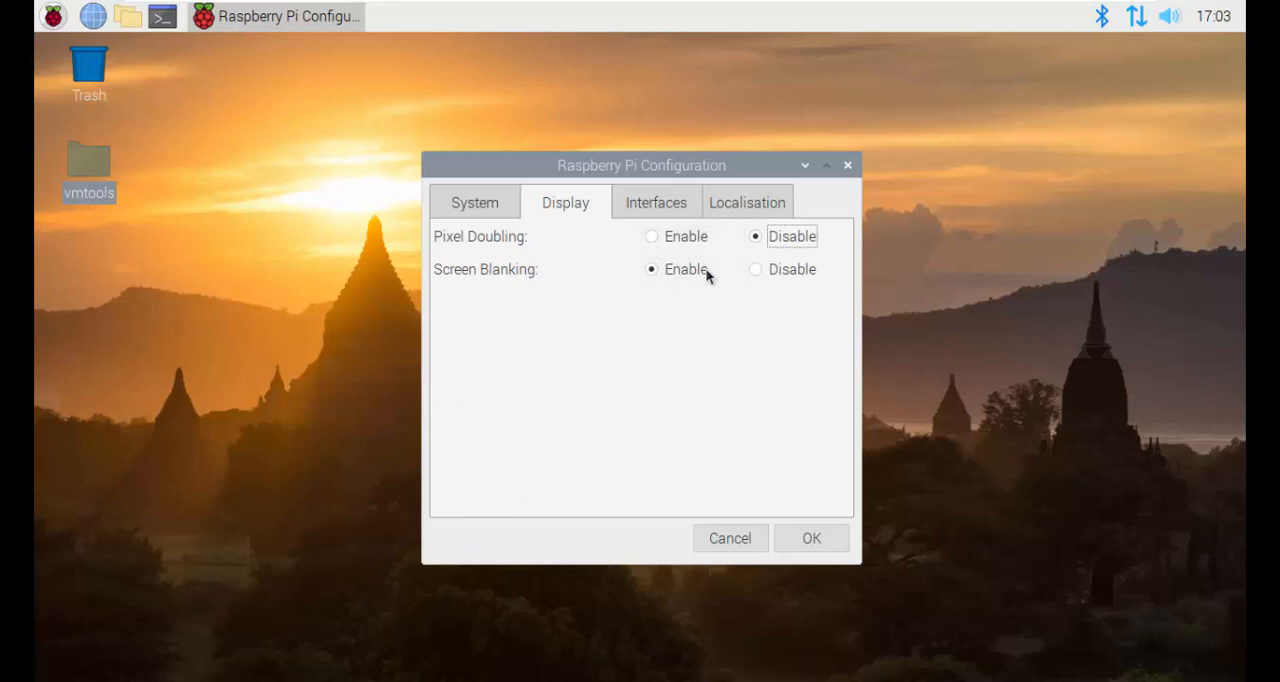
pyautogui.click(641, 203)
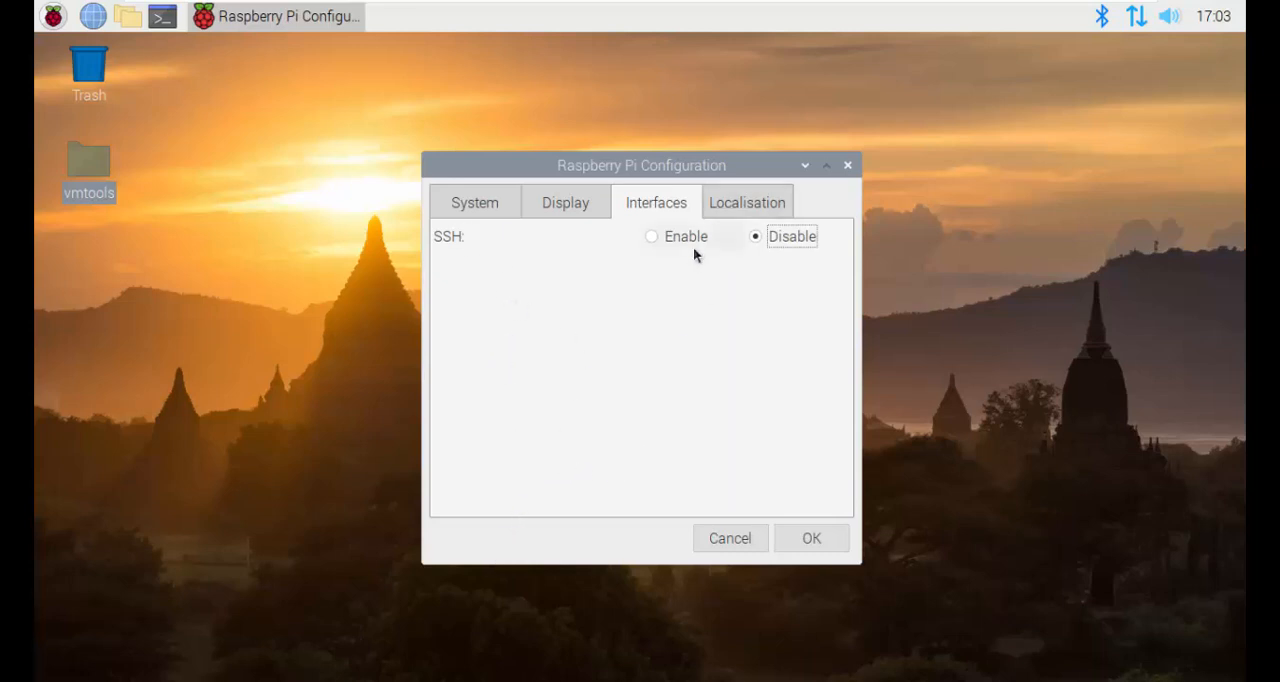
pyautogui.click(652, 237)
pyautogui.click(758, 242)
pyautogui.click(738, 202)
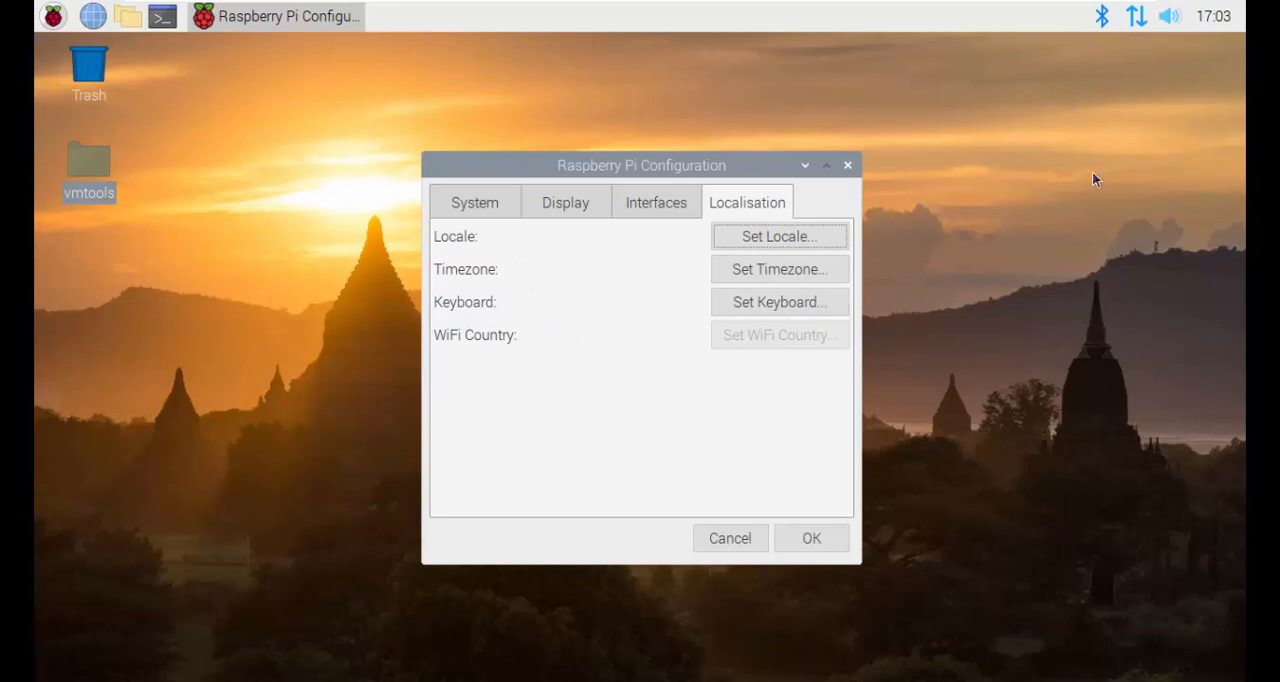
pyautogui.click(782, 538)
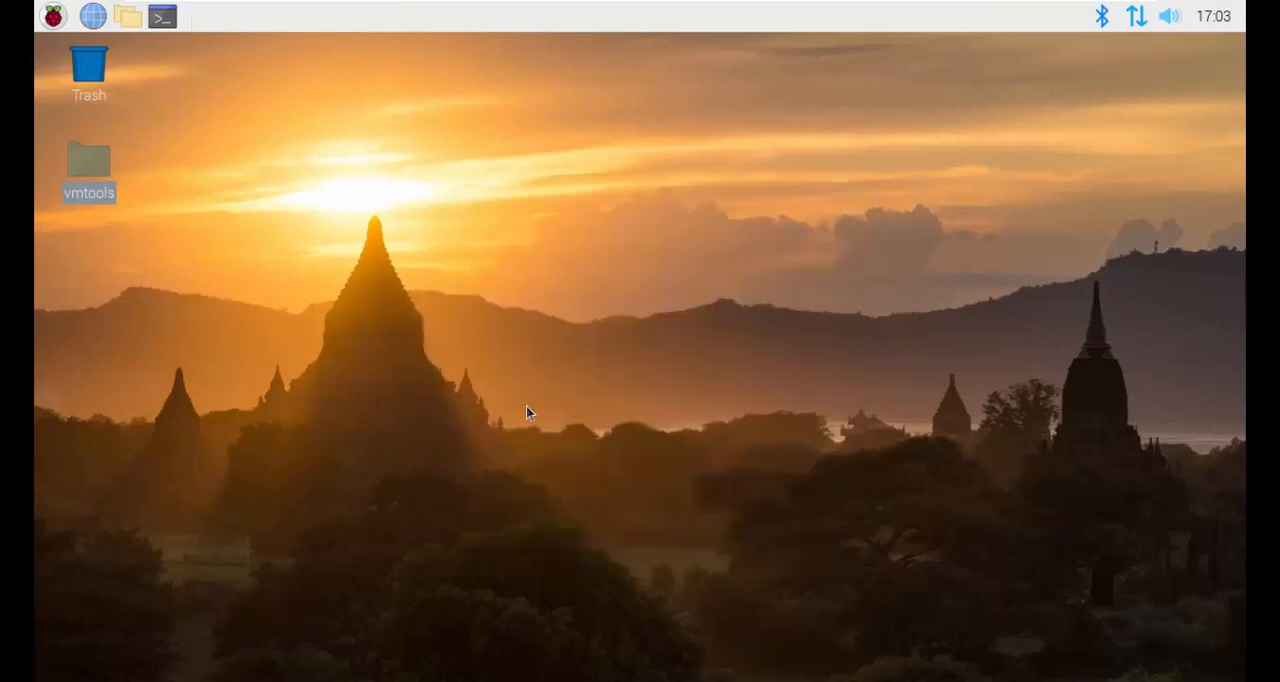
# Step: Open Recommended Software and enlarge its window so more of the application list is shown
pyautogui.click(53, 15)
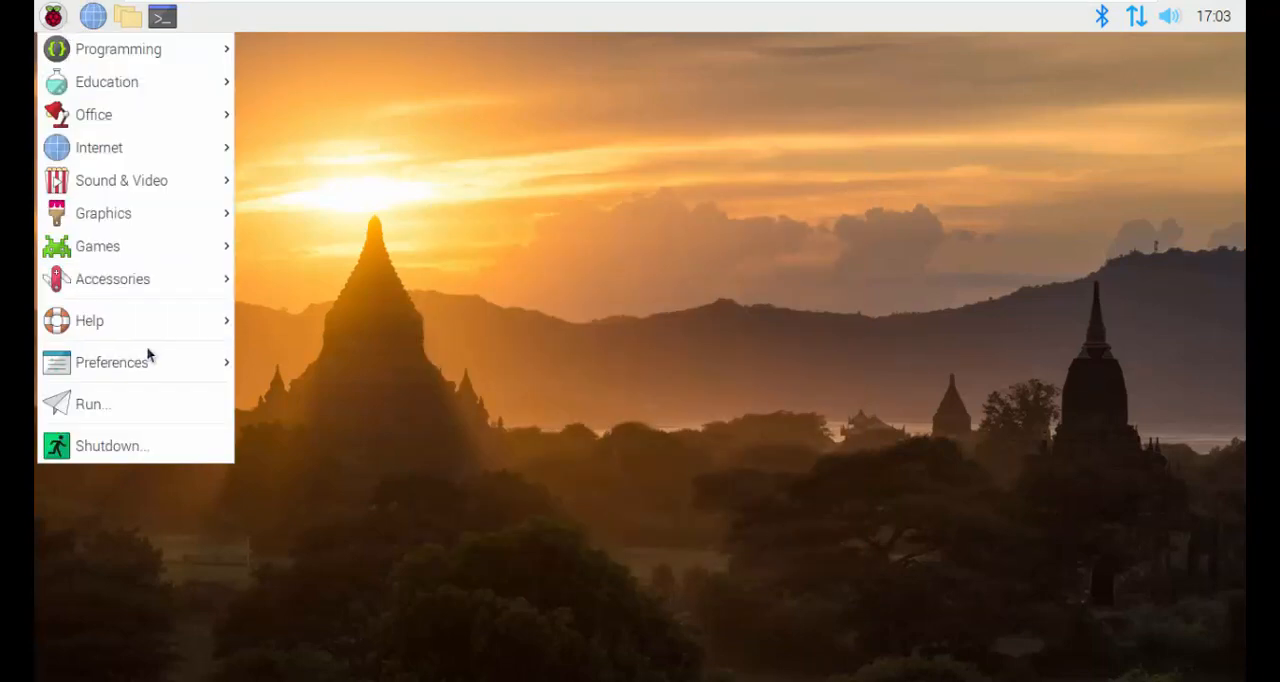
pyautogui.moveTo(111, 362)
pyautogui.click(378, 559)
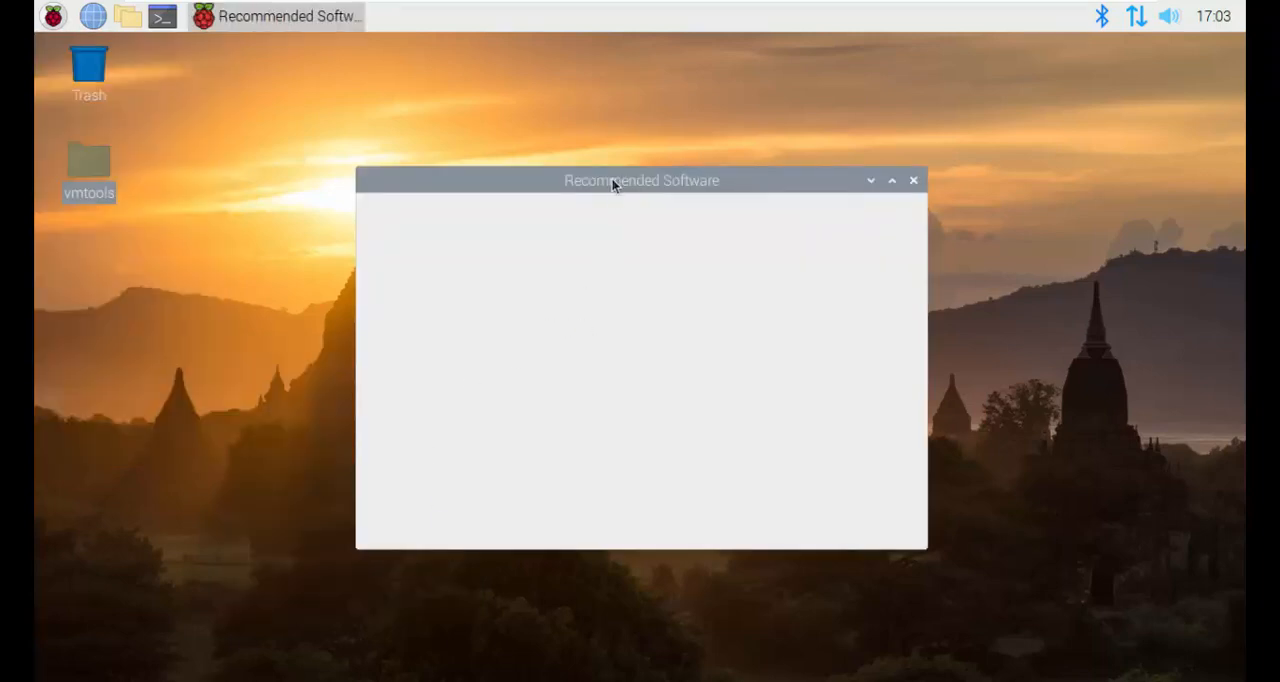
pyautogui.moveTo(609, 188); pyautogui.dragTo(620, 160)
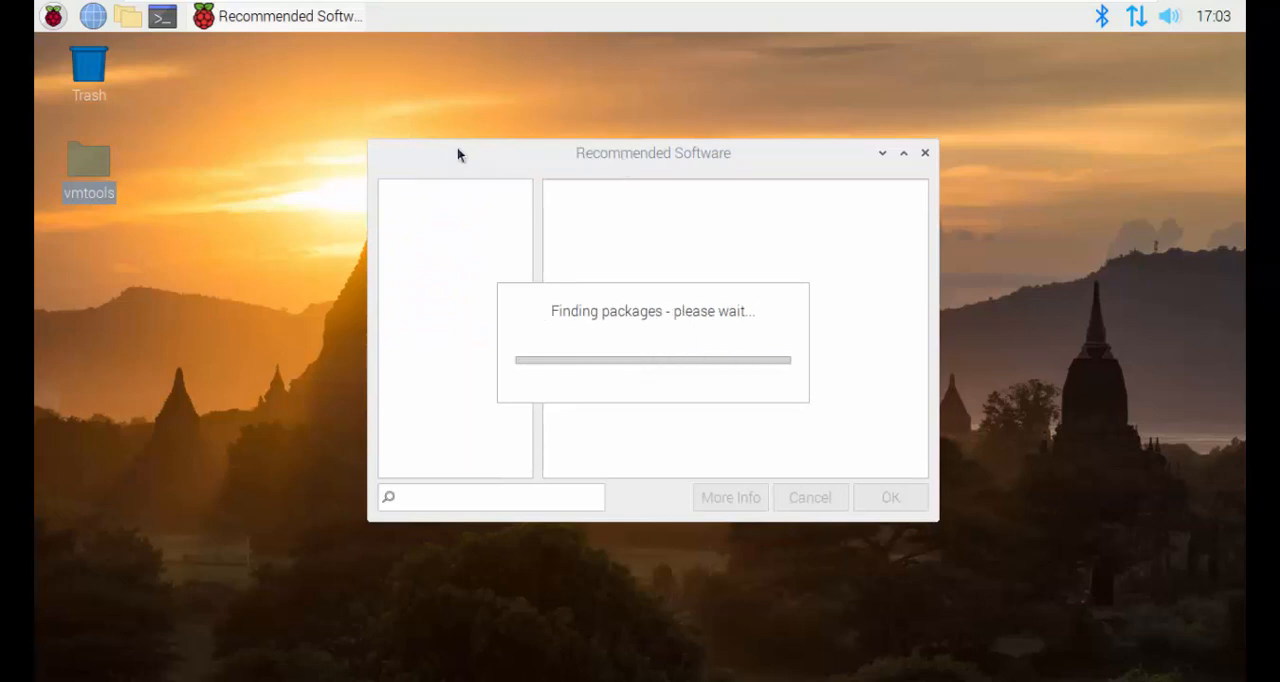
pyautogui.click(46, 24)
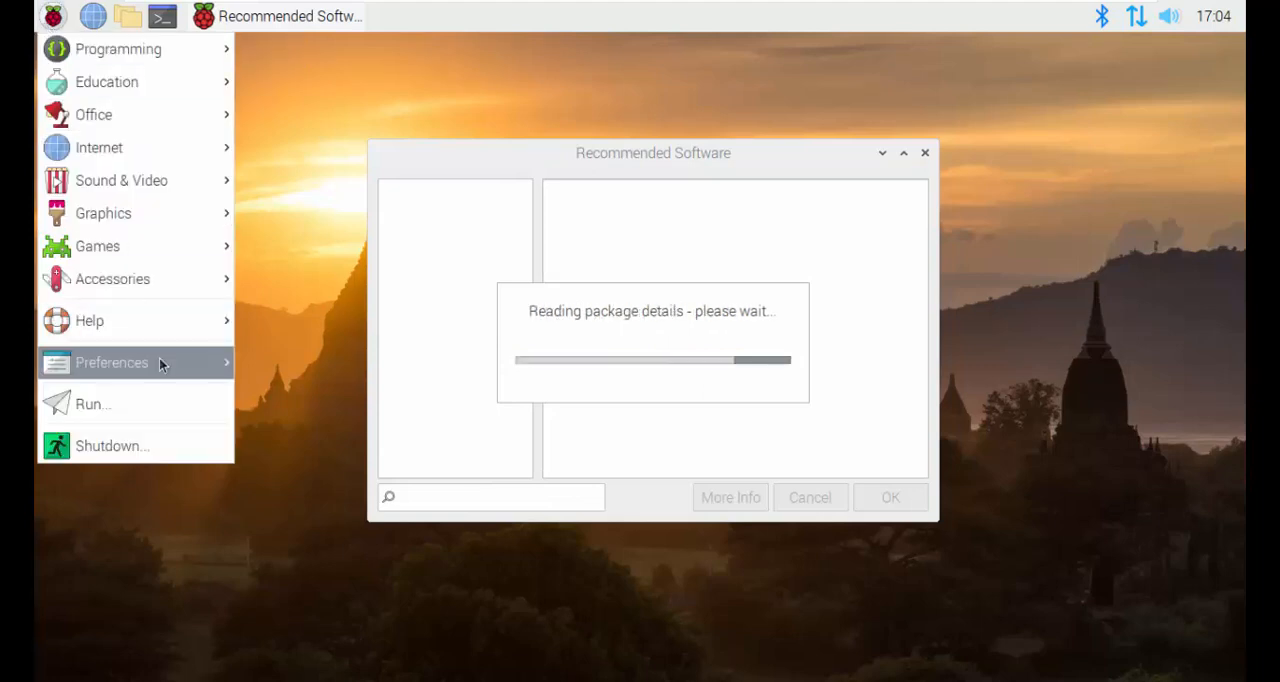
pyautogui.moveTo(159, 362)
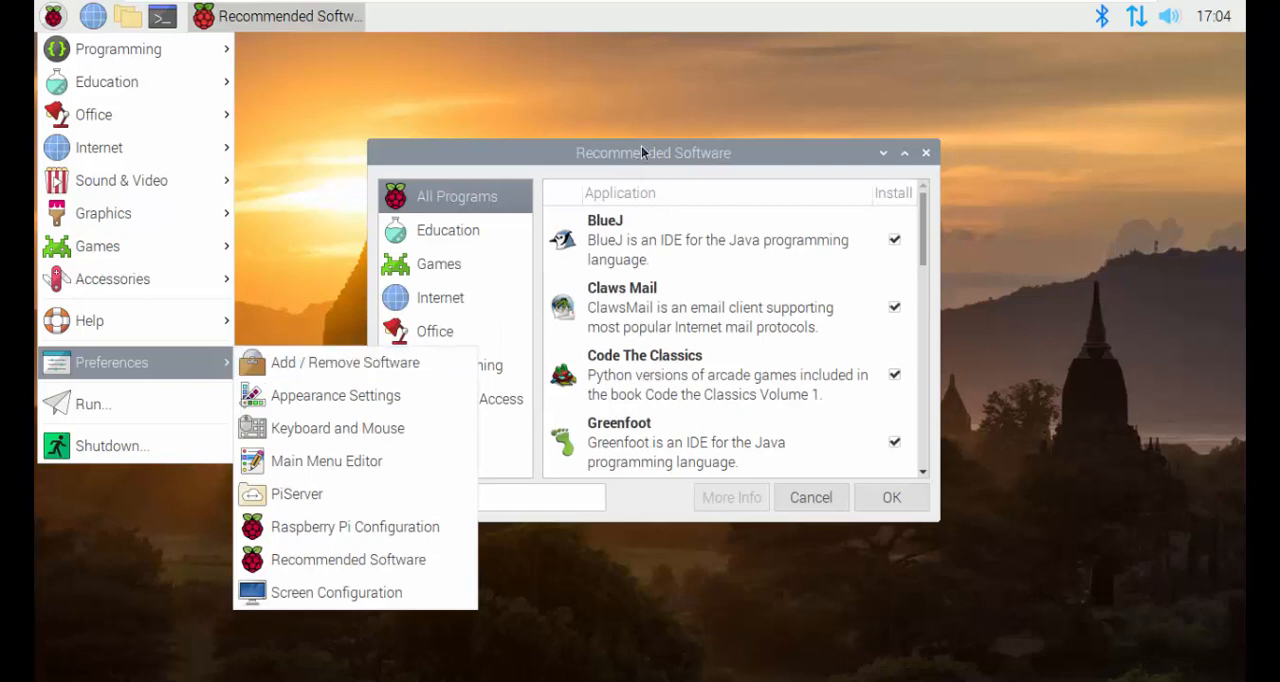
pyautogui.click(669, 158)
pyautogui.moveTo(669, 158); pyautogui.dragTo(689, 111)
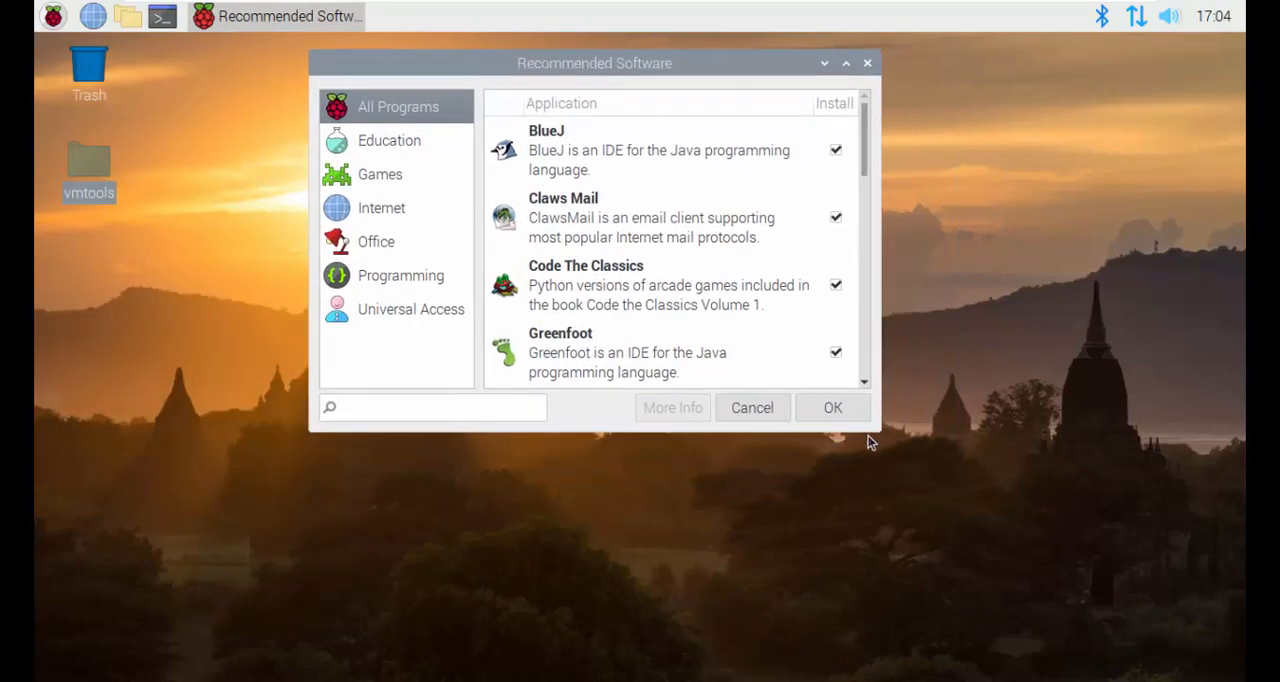
pyautogui.moveTo(880, 433); pyautogui.dragTo(1149, 621)
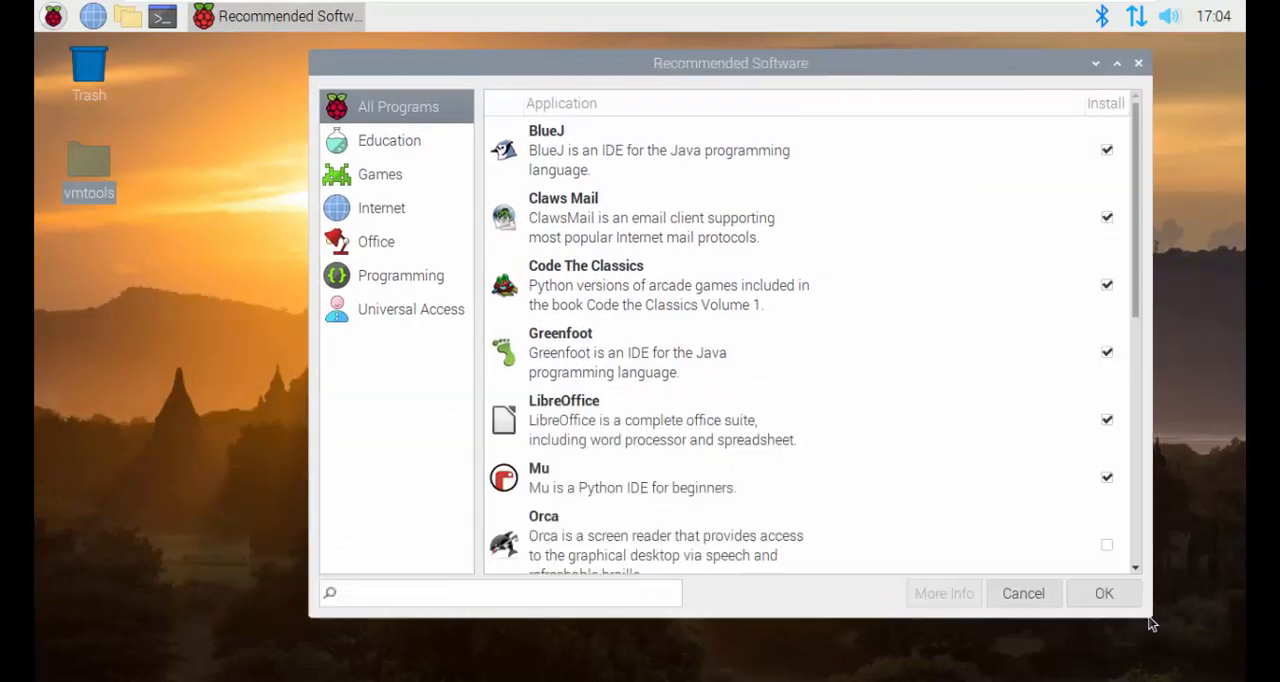
pyautogui.moveTo(645, 80); pyautogui.dragTo(612, 85)
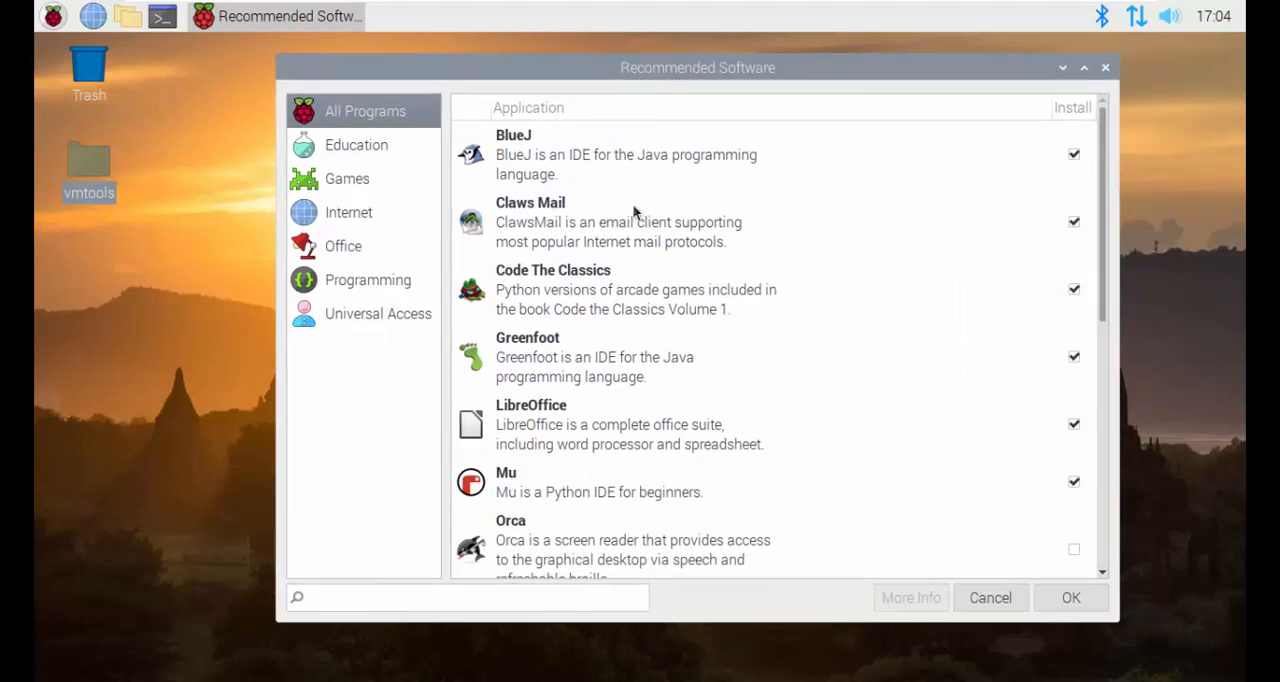
# Step: Browse the Recommended Software list, checking the Internet, Universal Access, Programming and Office categories before returning to All Programs
pyautogui.scroll(-5, 634, 214)
pyautogui.scroll(5, 634, 225)
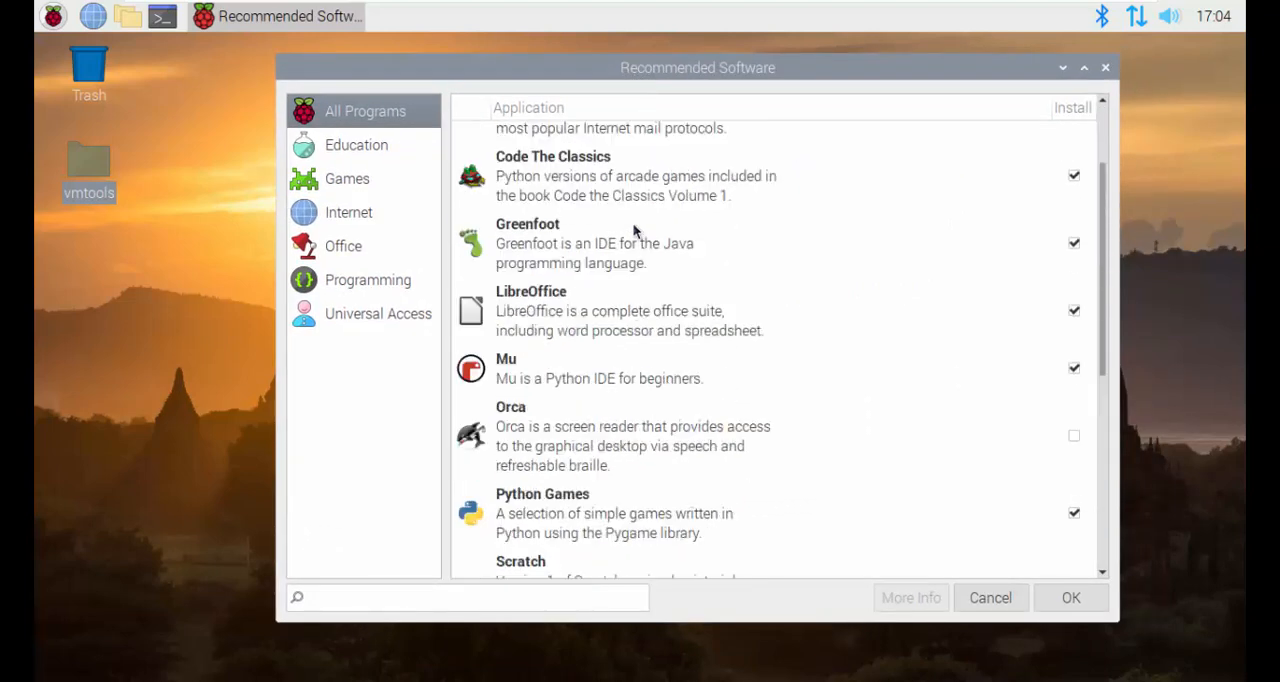
pyautogui.click(404, 207)
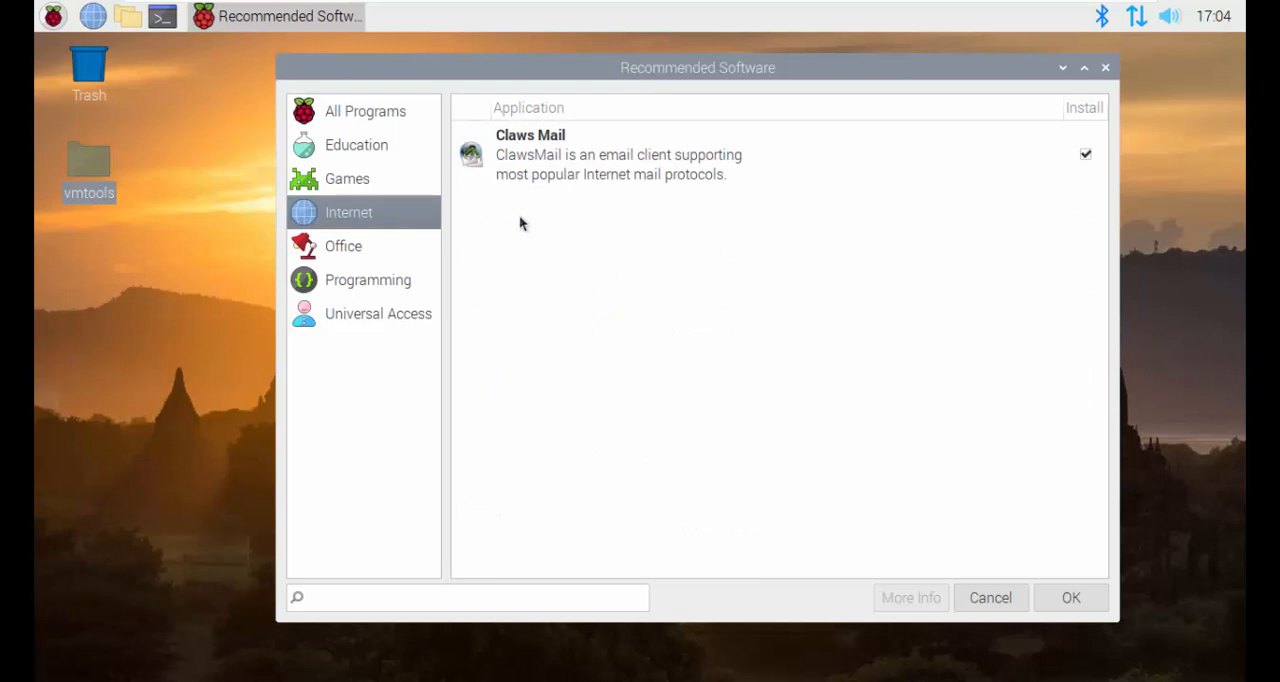
pyautogui.click(397, 307)
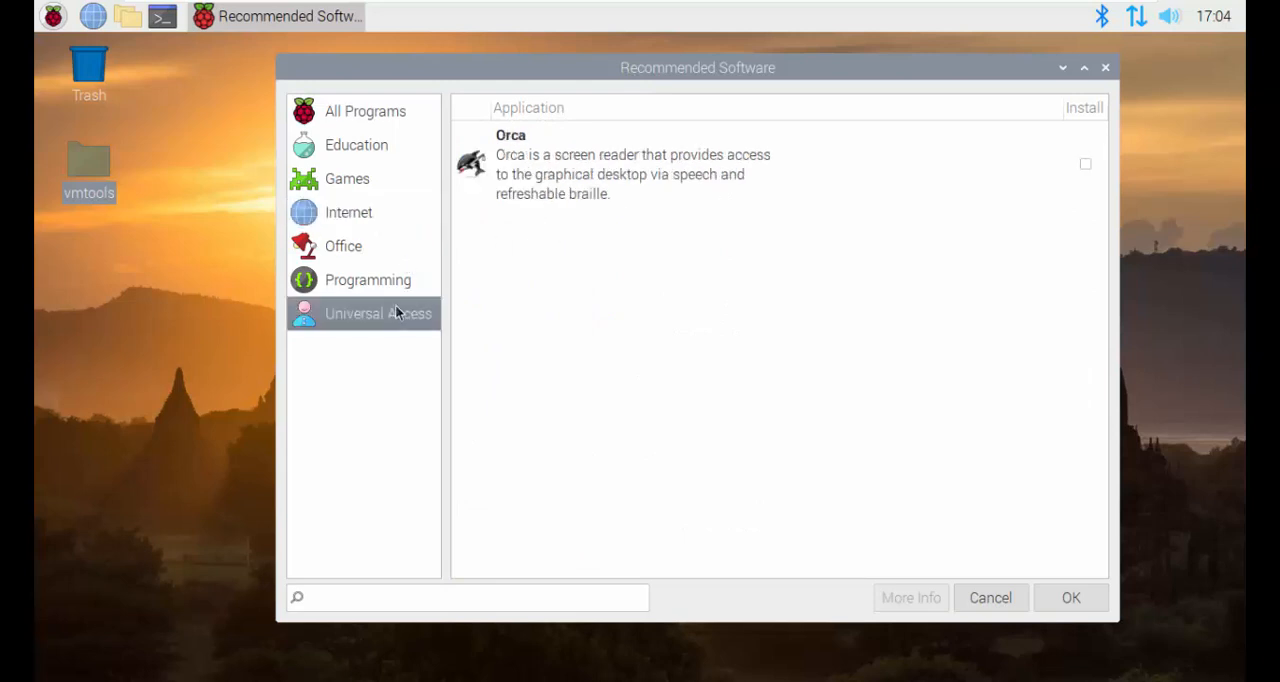
pyautogui.click(400, 295)
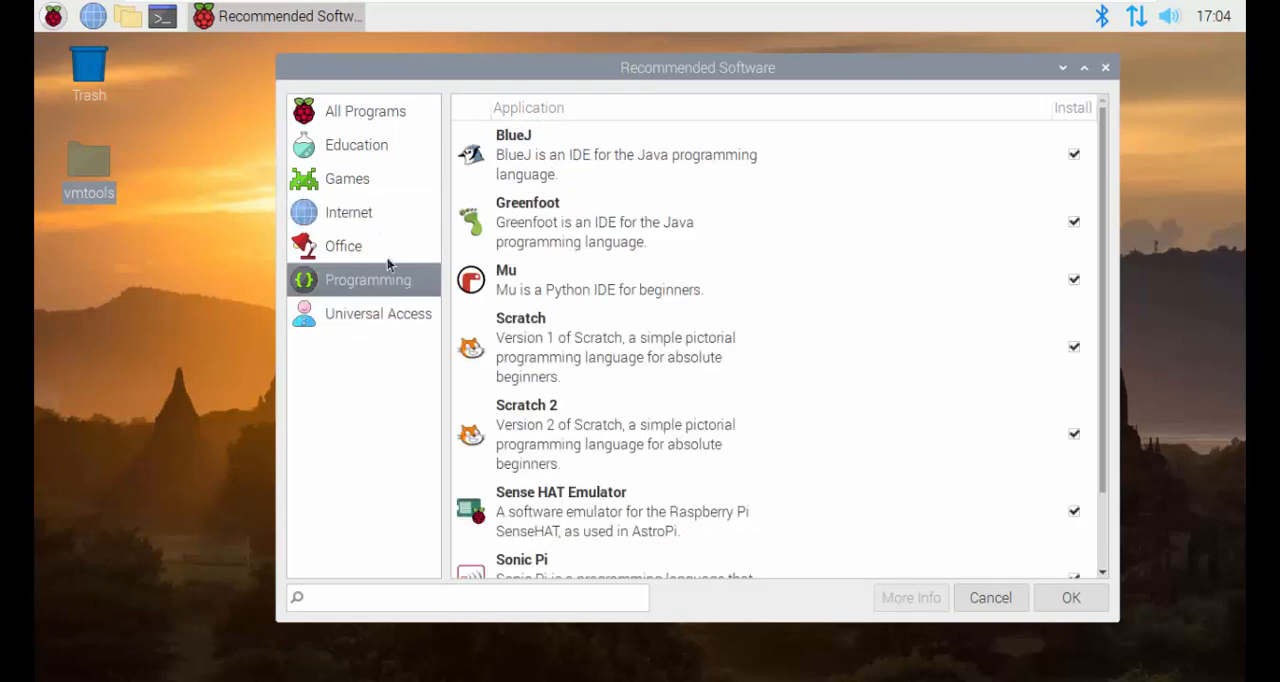
pyautogui.click(387, 258)
pyautogui.click(393, 110)
pyautogui.scroll(-10, 645, 202)
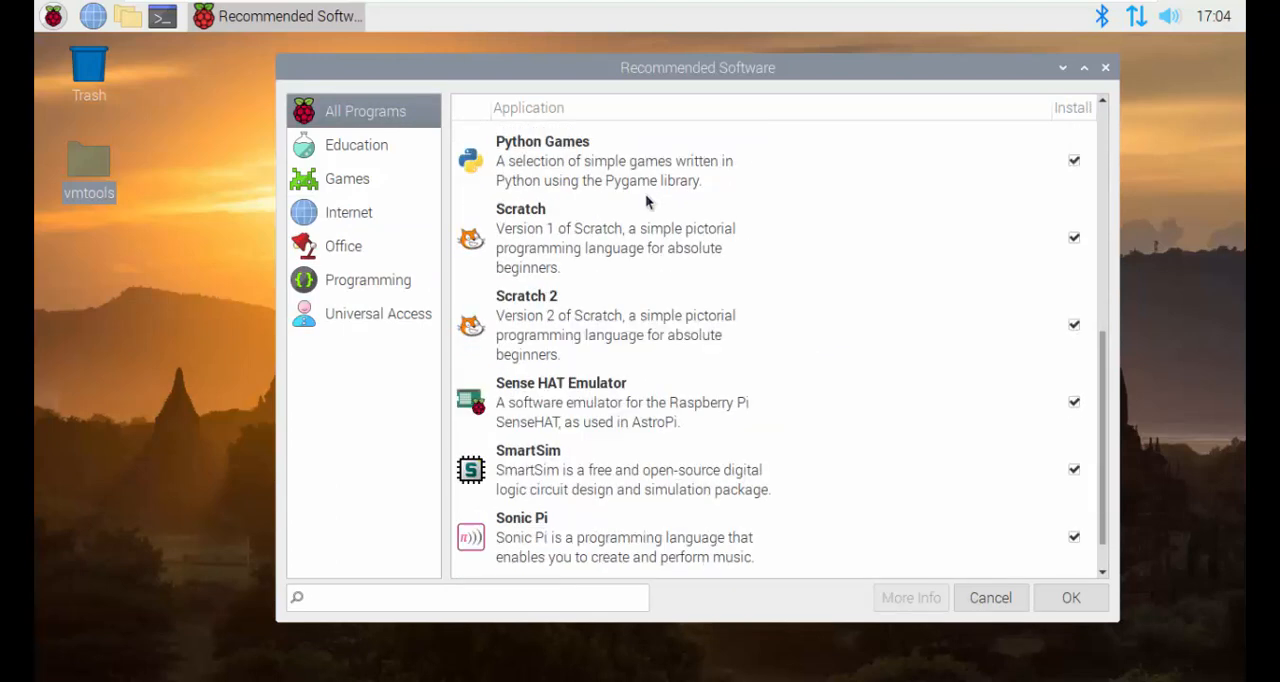
pyautogui.scroll(12, 645, 202)
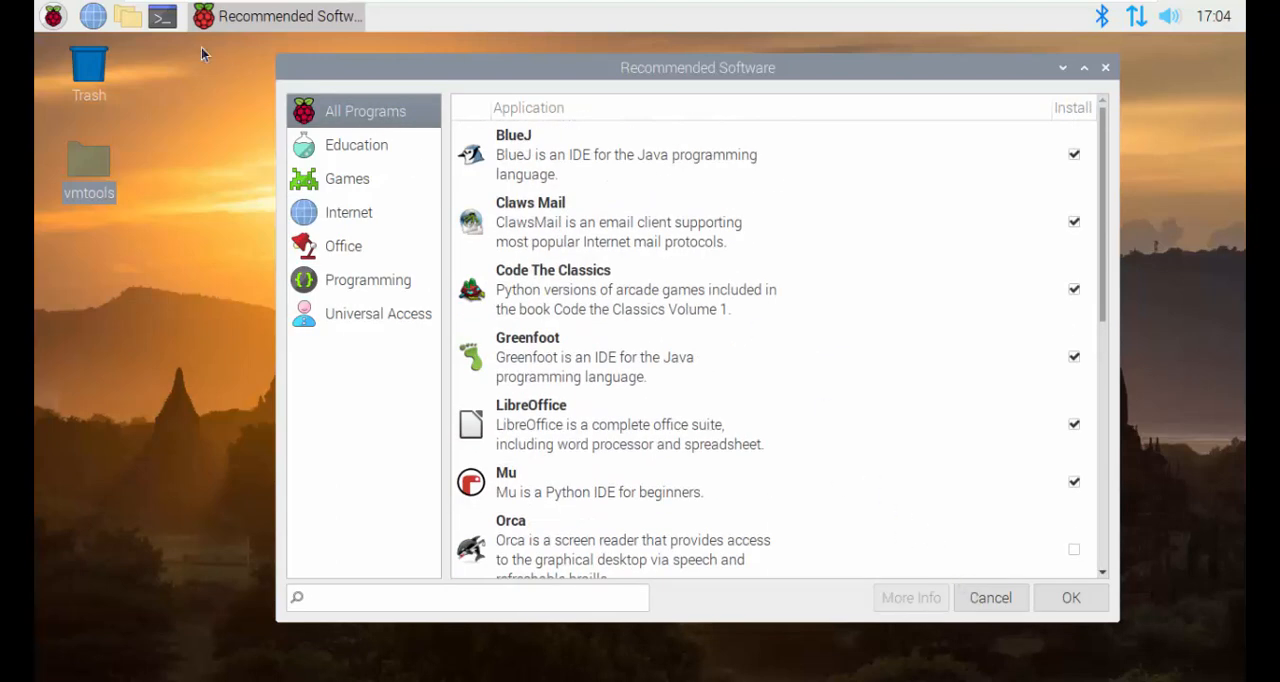
# Step: Open a terminal window, move it nearer the middle of the desktop and enlarge it slightly
pyautogui.click(170, 25)
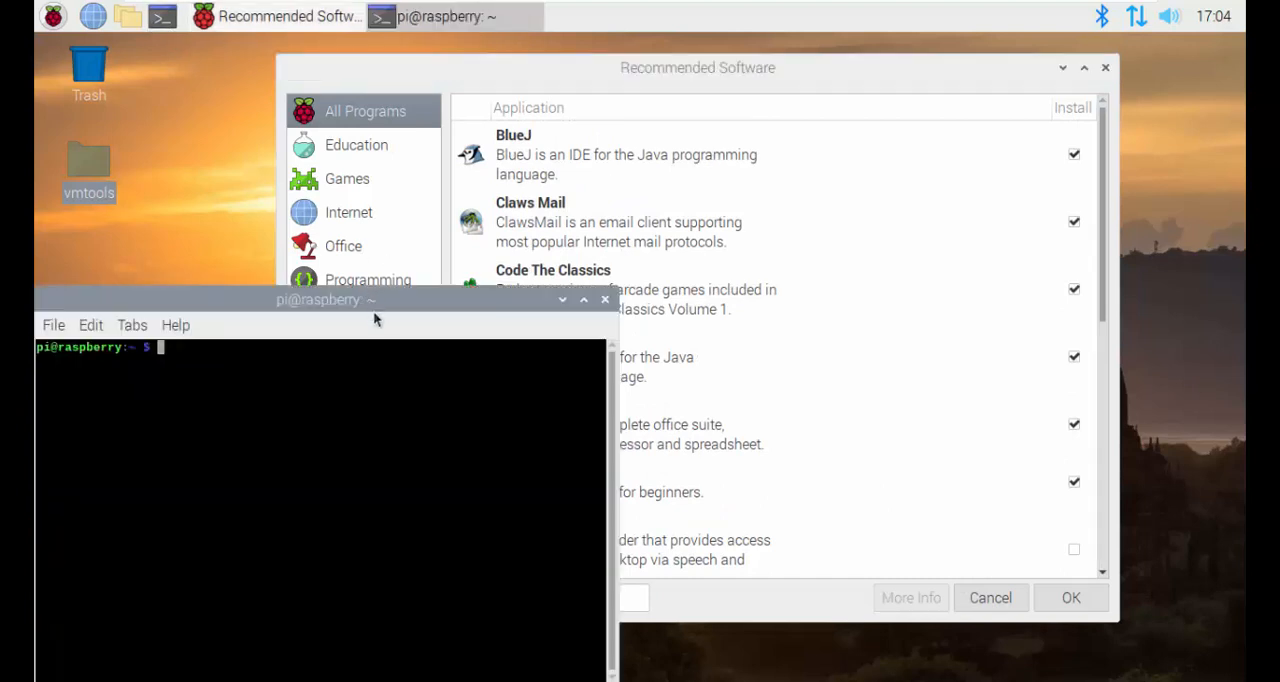
pyautogui.moveTo(374, 315); pyautogui.dragTo(563, 137)
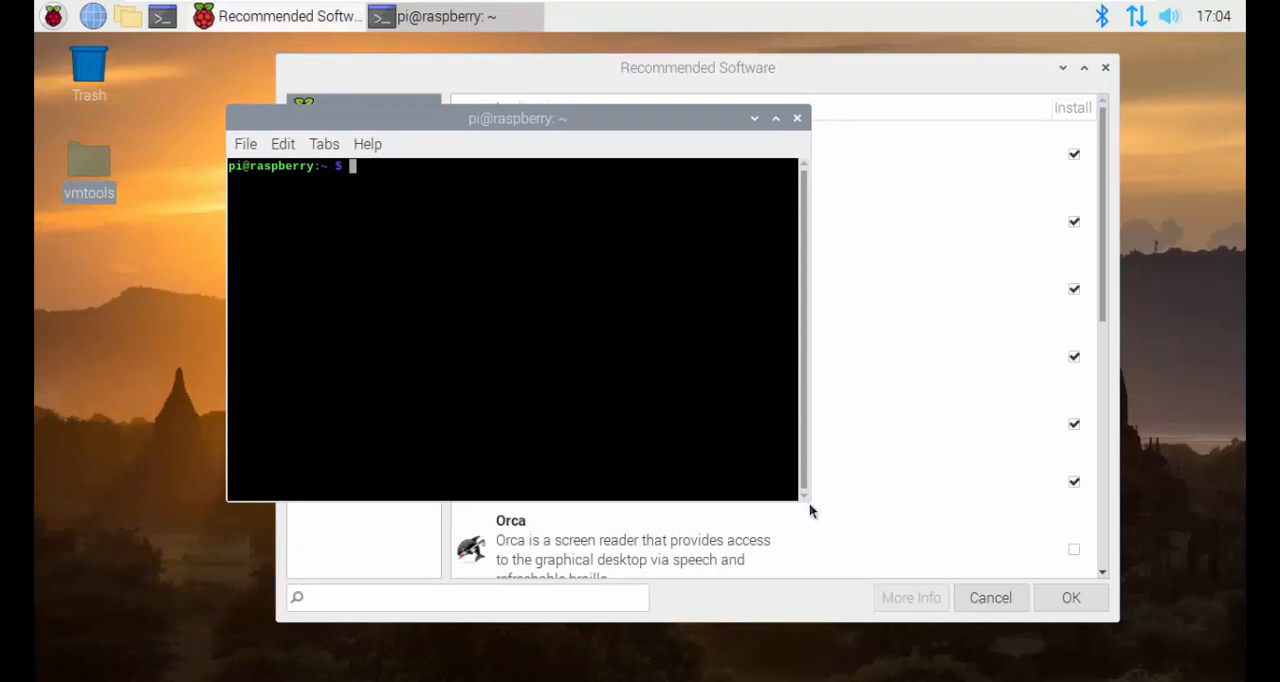
pyautogui.moveTo(809, 503); pyautogui.dragTo(894, 524)
# Step: Update the package lists and upgrade all packages by running "sudo apt-get update && sudo apt-get upgrade -y" in the terminal
pyautogui.write('sudo ')
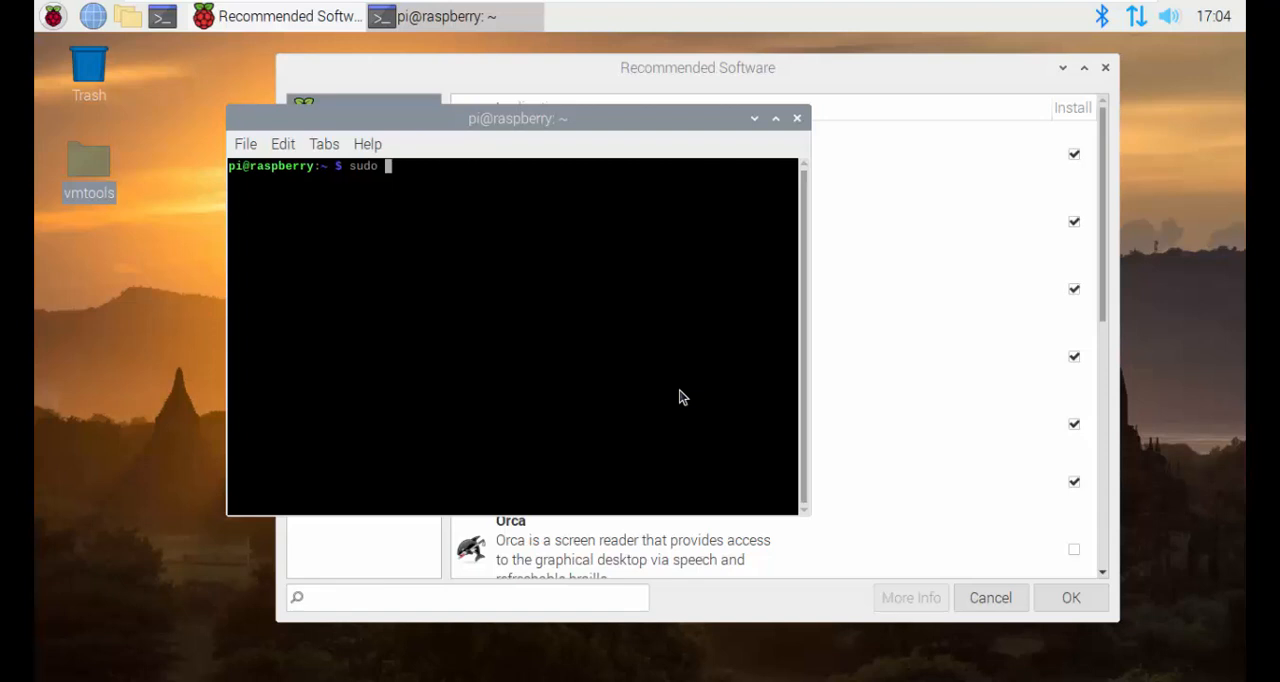
pyautogui.write('apt-get update')
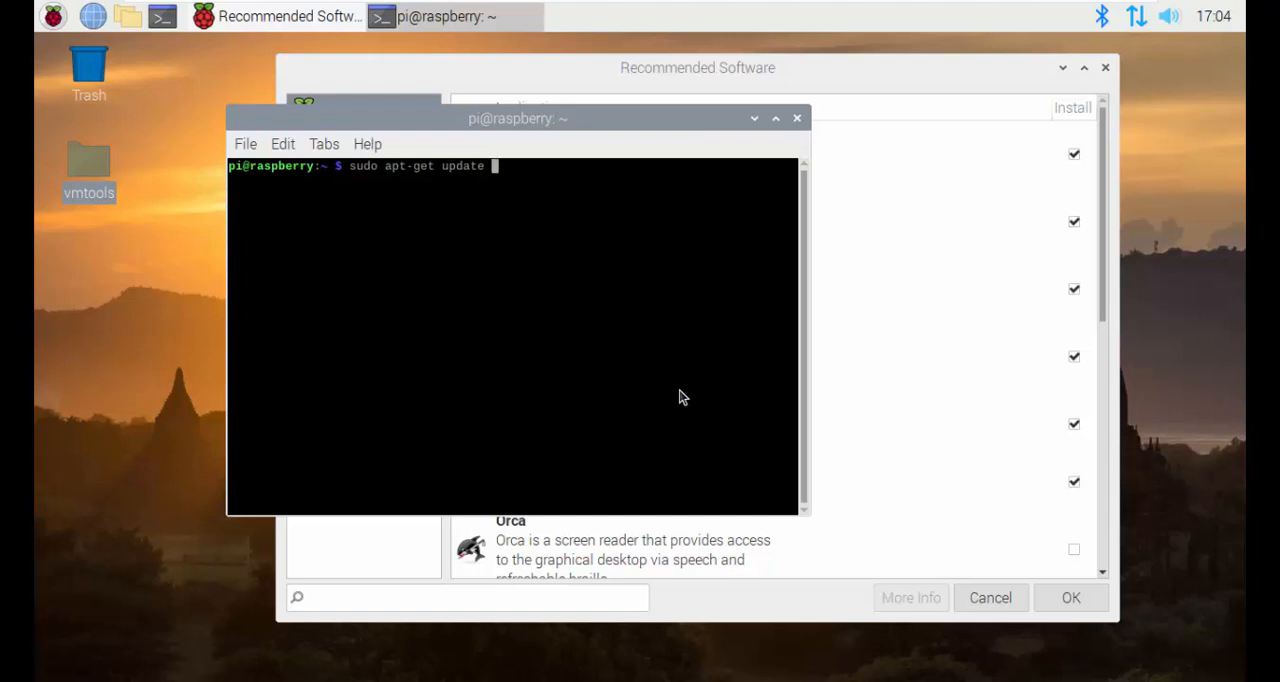
pyautogui.write('&&')
pyautogui.write('sudo apt-')
pyautogui.write('get up')
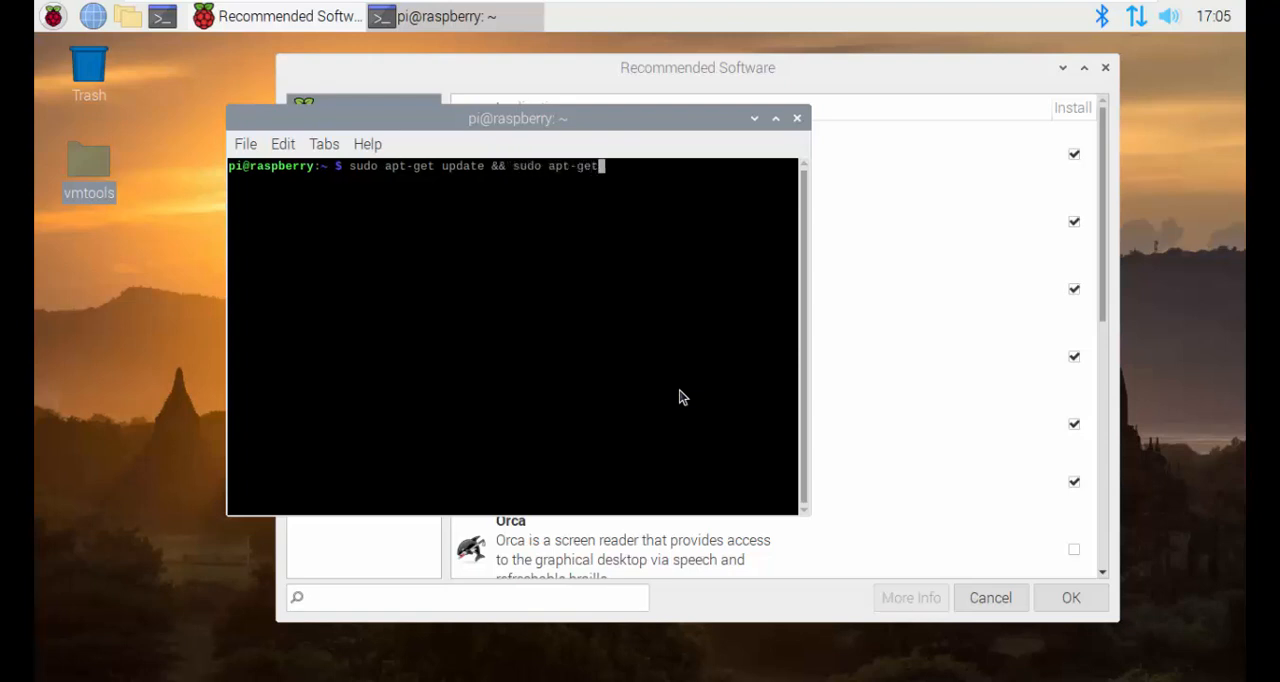
pyautogui.write('grade')
pyautogui.write('-y')
pyautogui.press('Return')
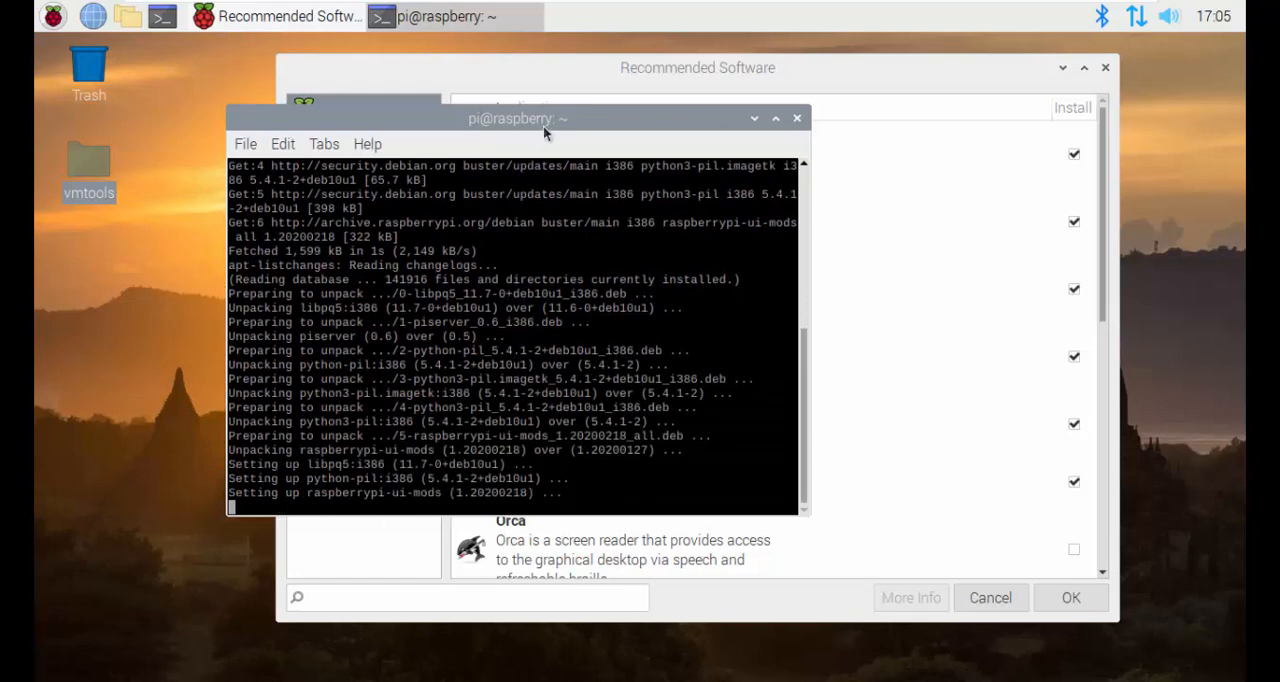
# Step: Acknowledge the desktop update notice, make the terminal window taller and close Recommended Software
pyautogui.moveTo(543, 125); pyautogui.dragTo(652, 101)
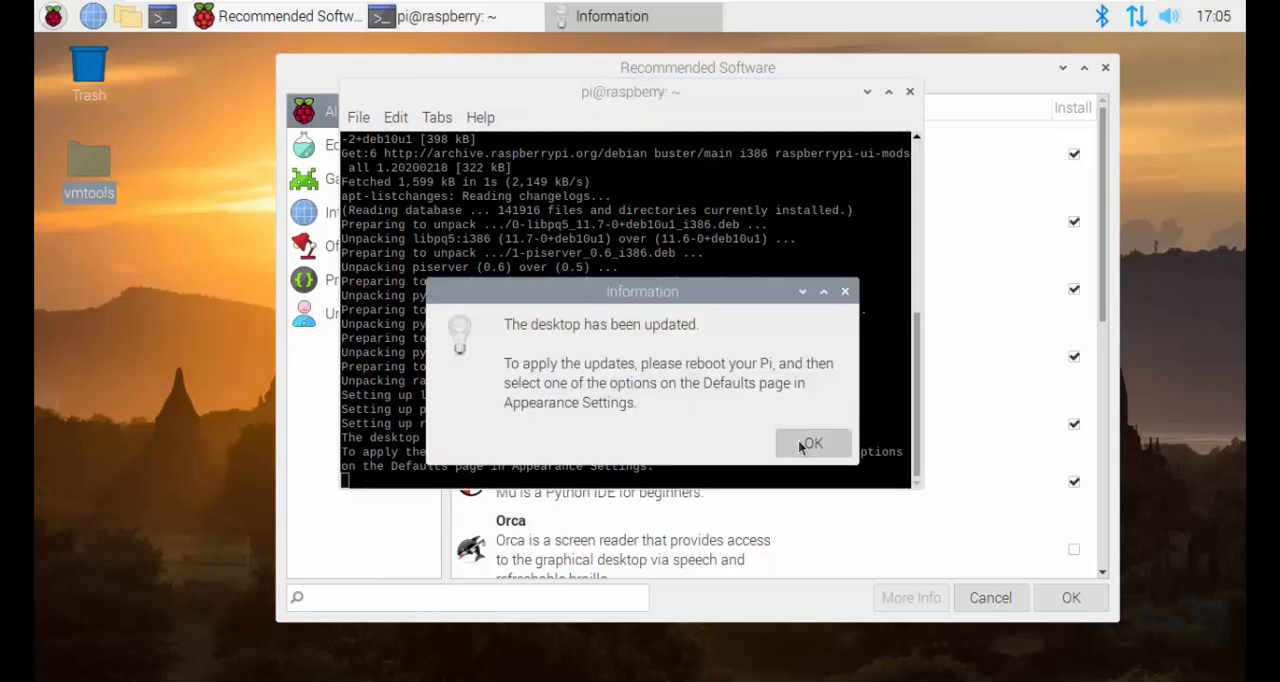
pyautogui.click(800, 441)
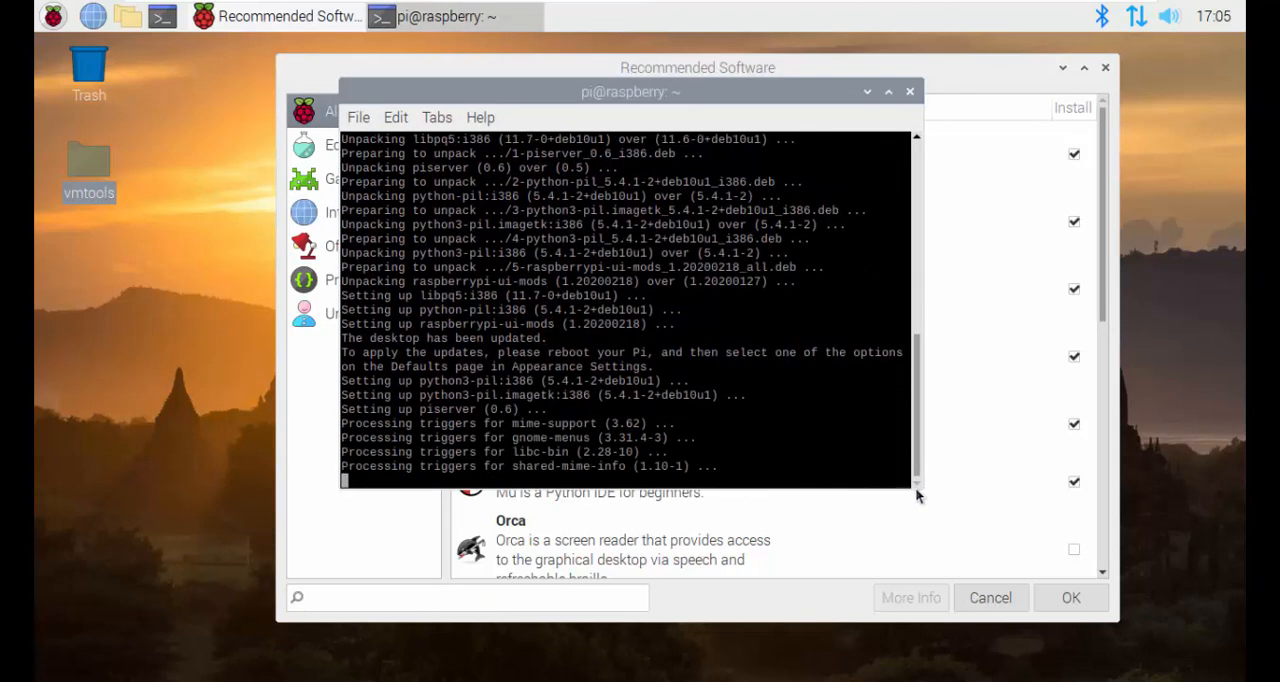
pyautogui.moveTo(915, 487); pyautogui.dragTo(948, 645)
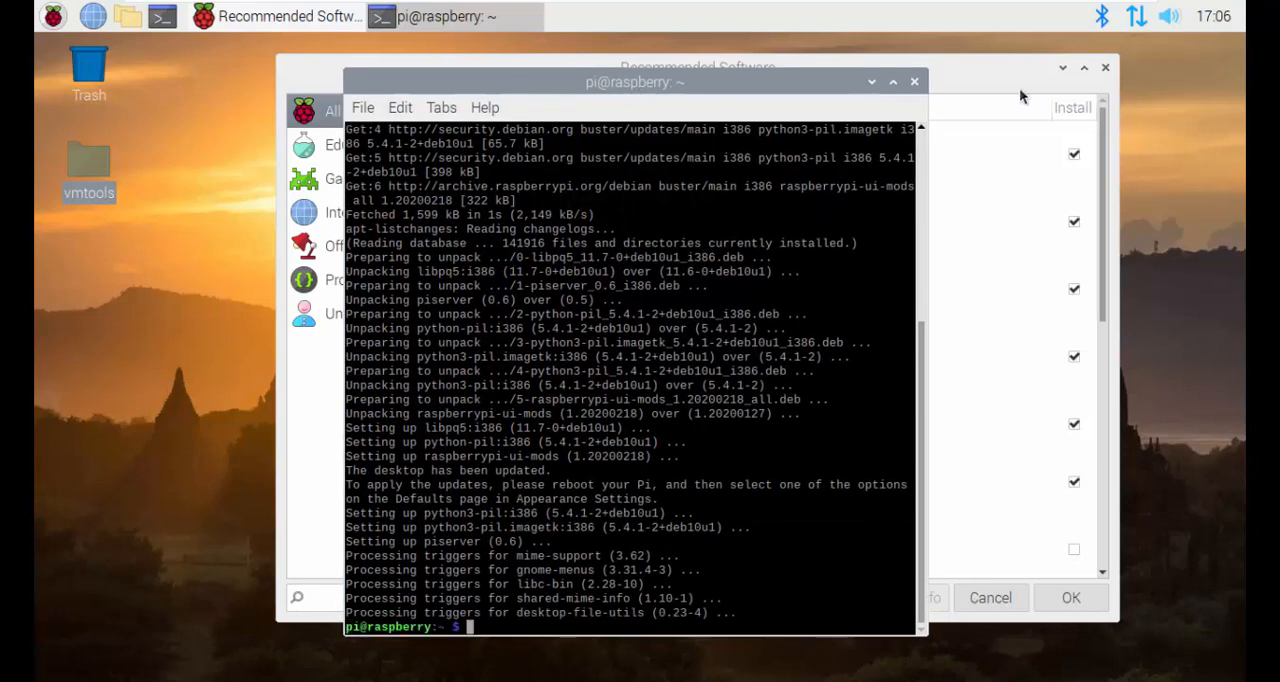
pyautogui.click(1104, 68)
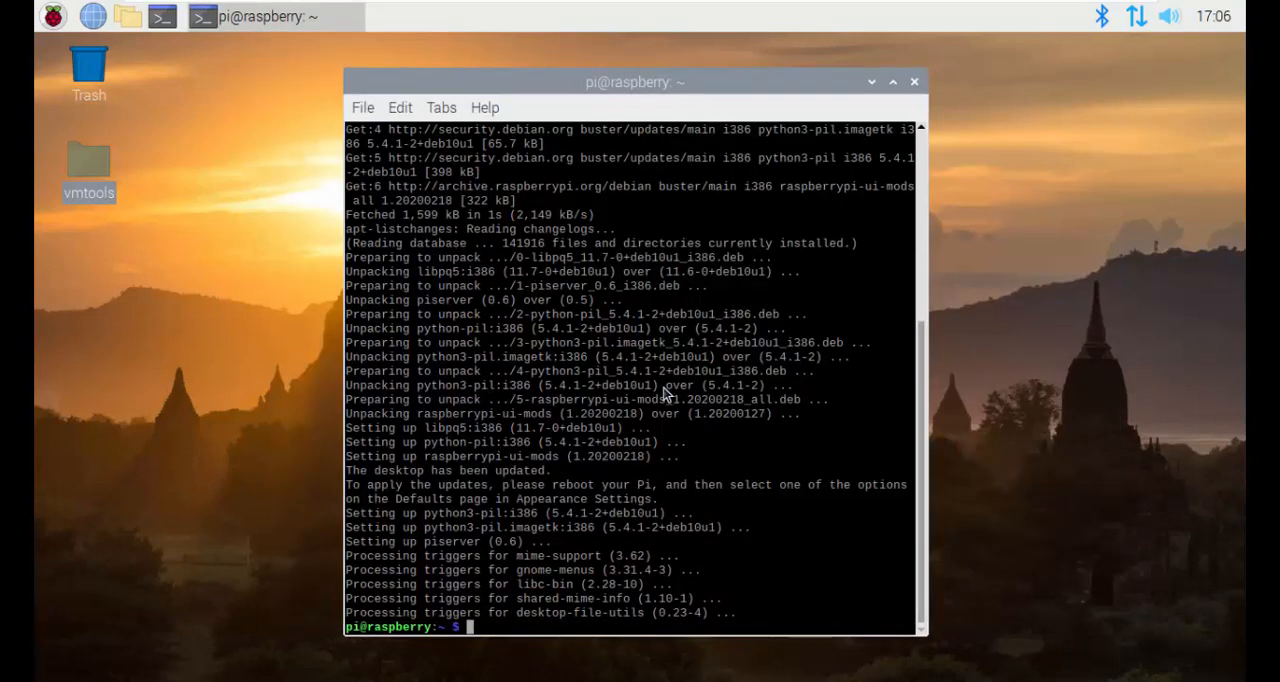
# Step: Widen the terminal window and review the upgrade output from the initial command to the final prompt
pyautogui.scroll(5, 670, 511)
pyautogui.scroll(-5, 670, 511)
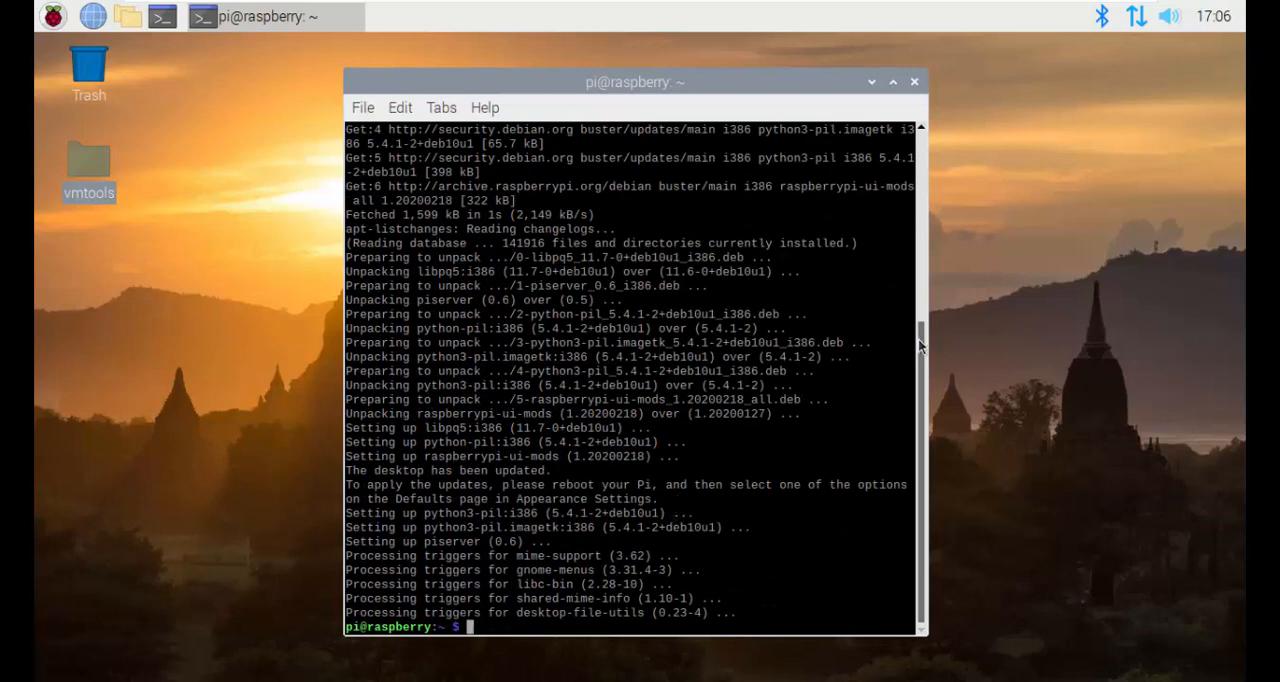
pyautogui.moveTo(930, 340); pyautogui.dragTo(1042, 342)
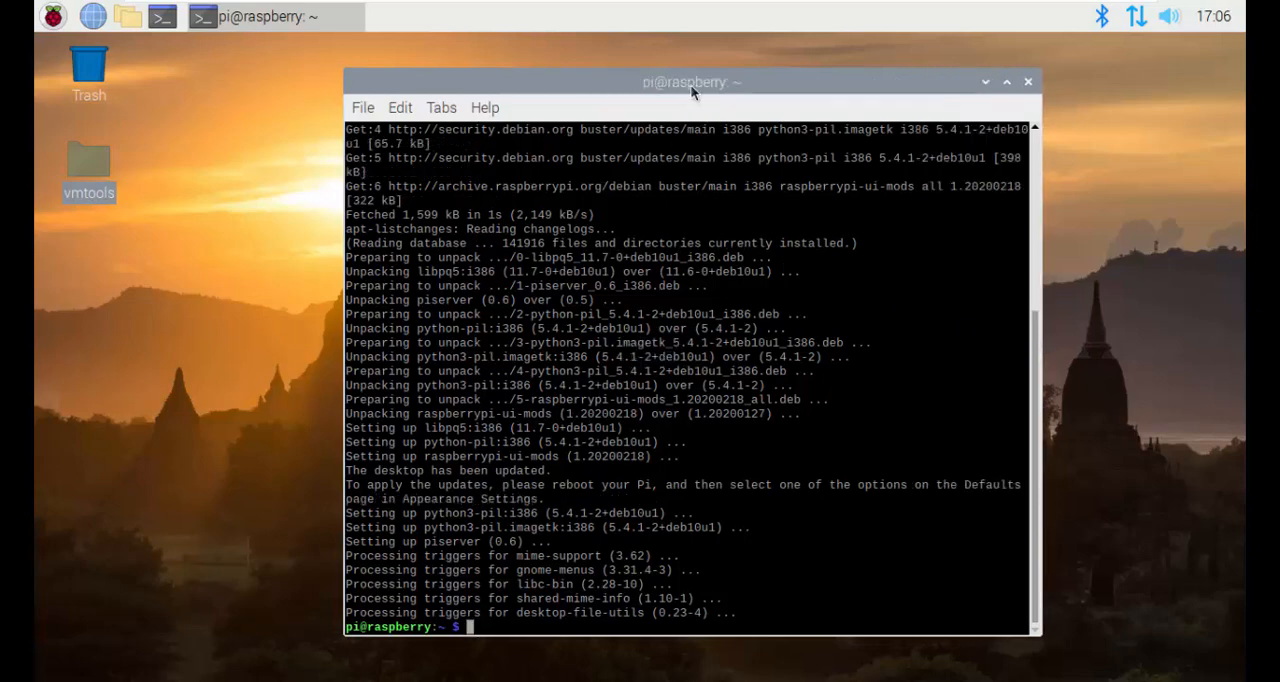
pyautogui.moveTo(692, 84); pyautogui.dragTo(651, 68)
pyautogui.scroll(5, 638, 430)
pyautogui.scroll(2, 638, 430)
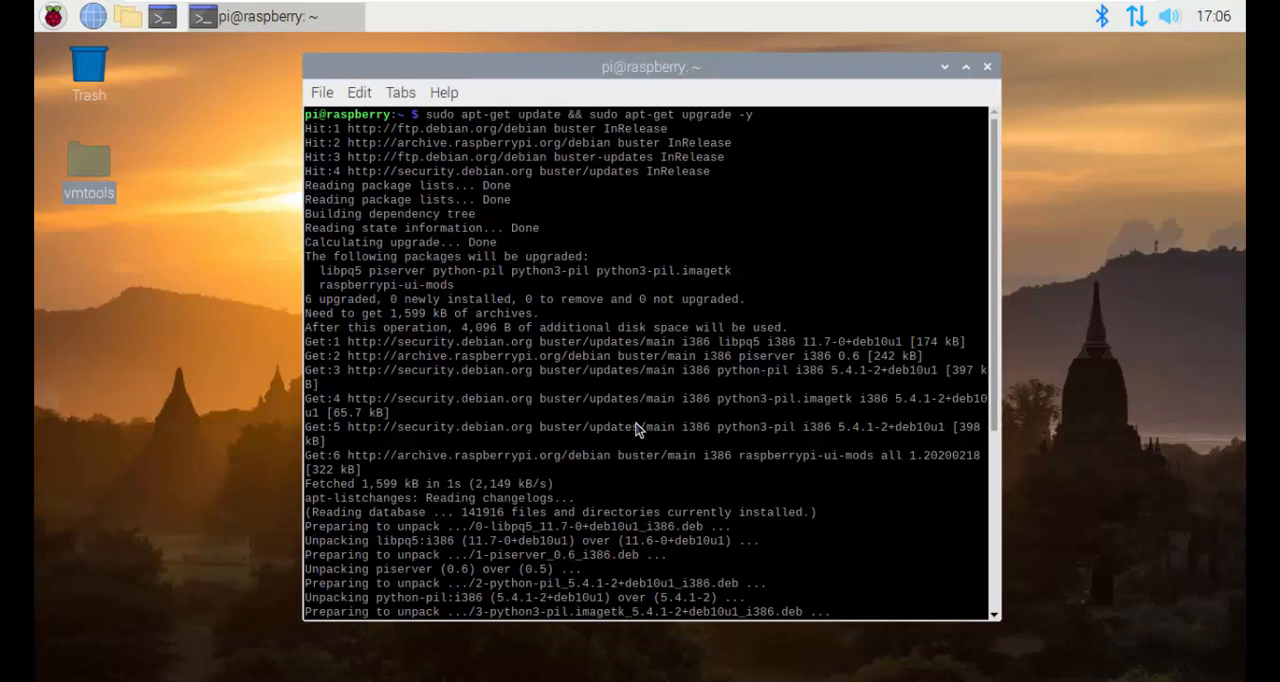
pyautogui.scroll(-7, 638, 430)
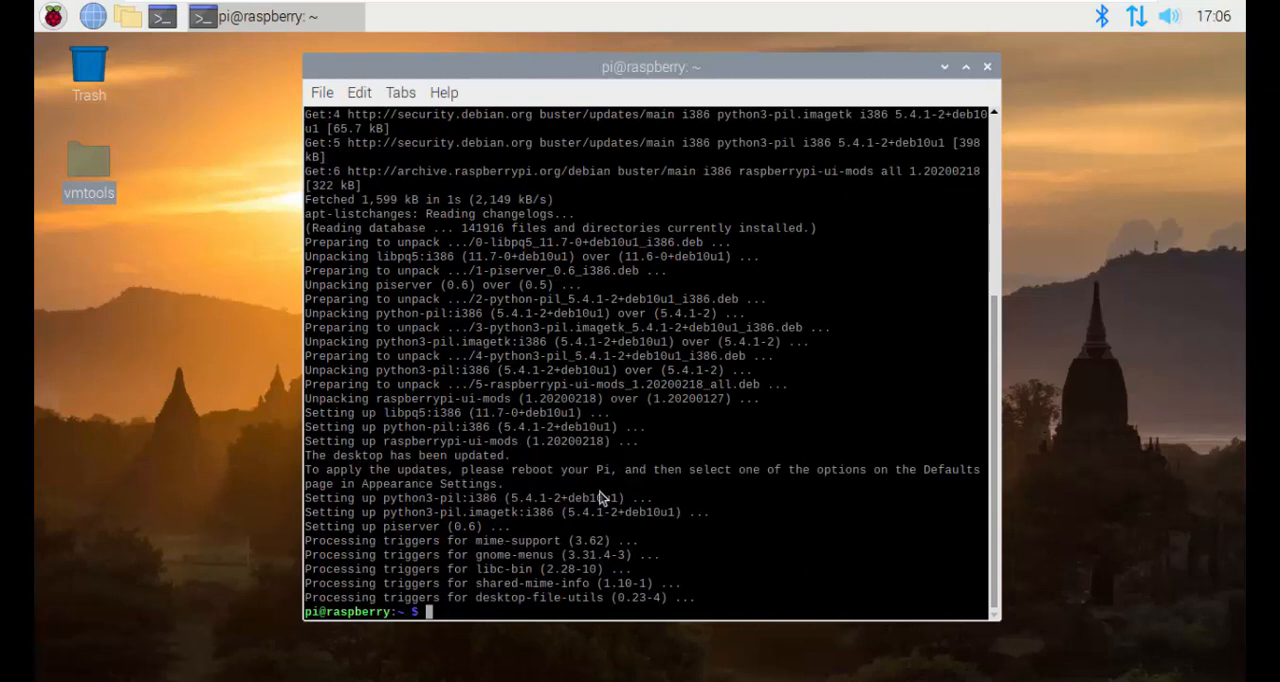
# Step: Close the terminal and reboot Raspberry Pi Desktop to apply the updates
pyautogui.click(53, 16)
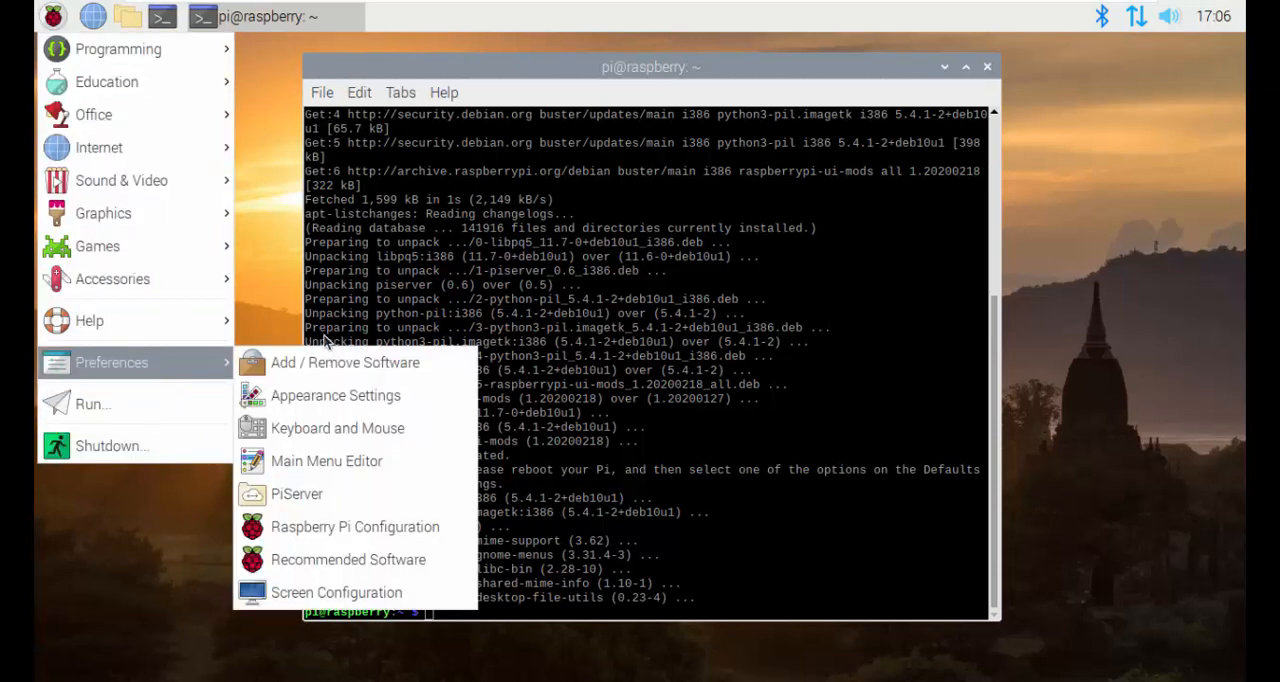
pyautogui.click(371, 232)
pyautogui.click(988, 67)
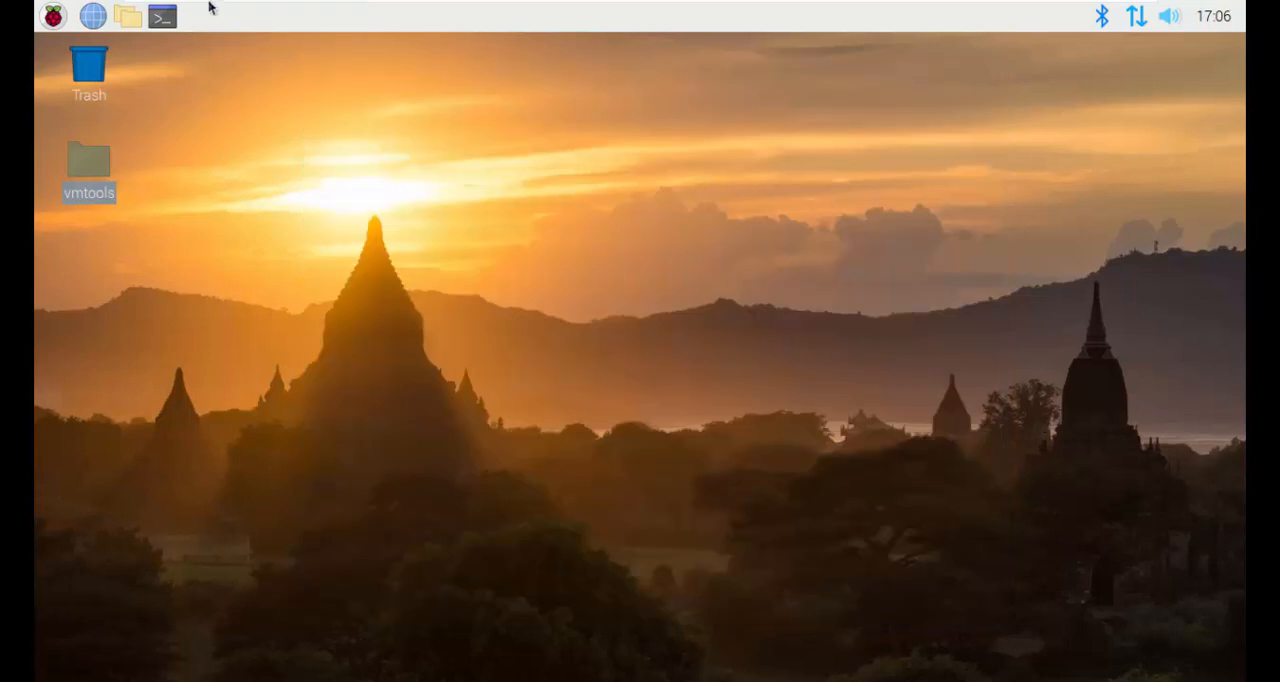
pyautogui.click(53, 16)
pyautogui.click(150, 446)
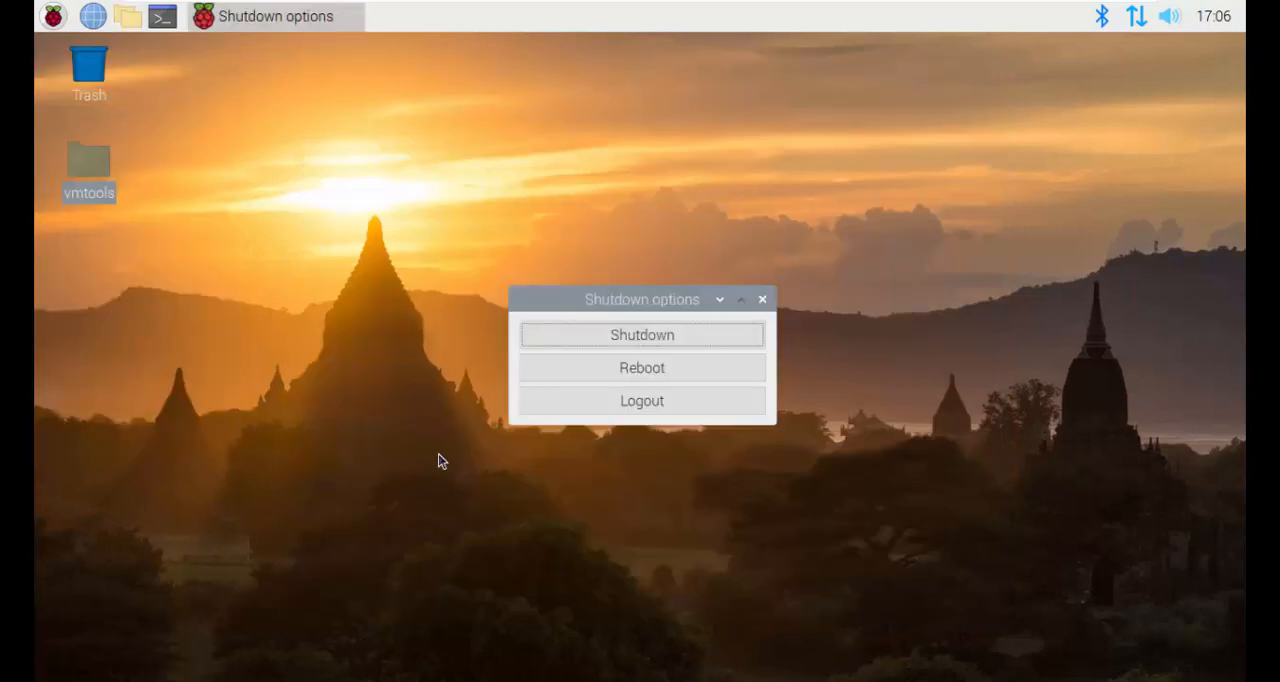
pyautogui.click(610, 368)
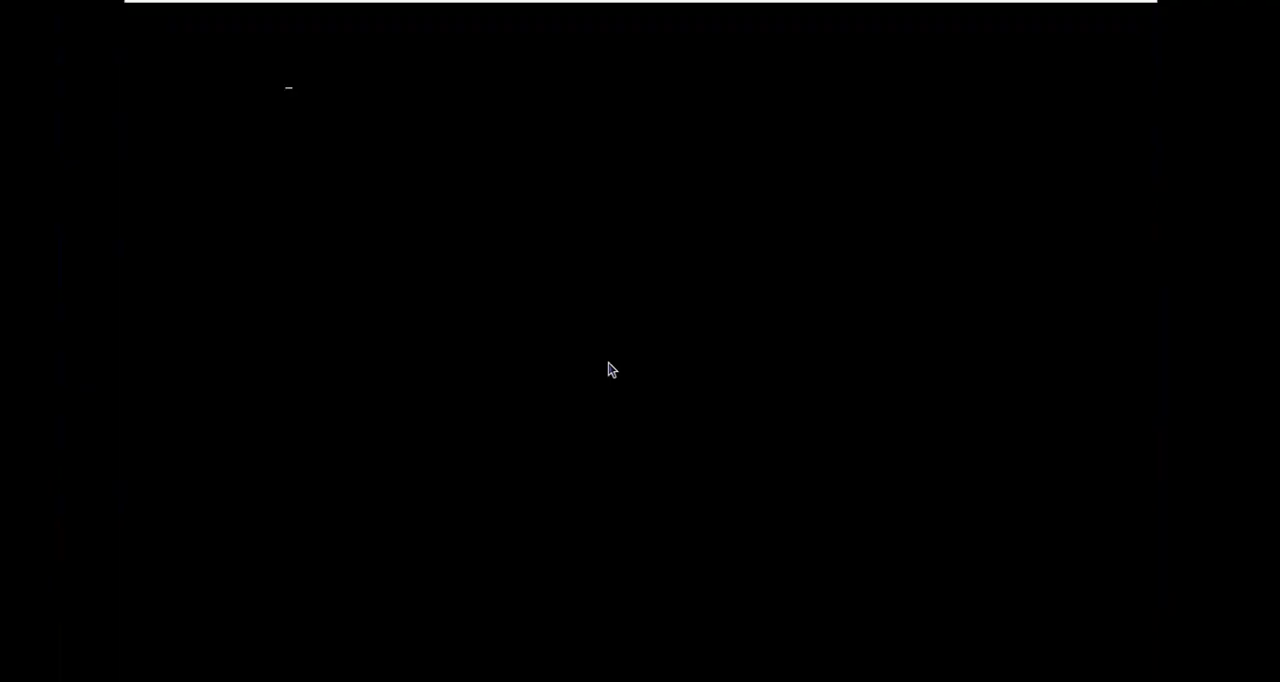
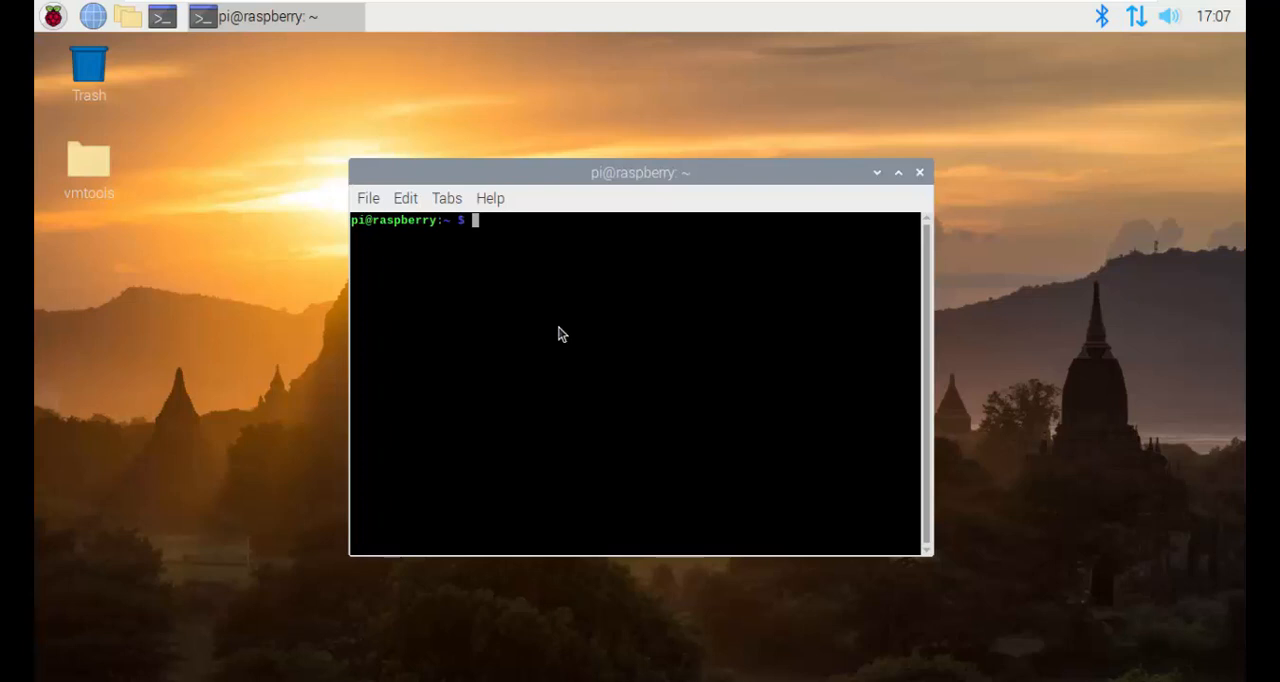
# Step: Create the user account vmadvisor by running "sudo adduser vmadvisor" and set its new account password twice
pyautogui.write('sudo adduser vm')
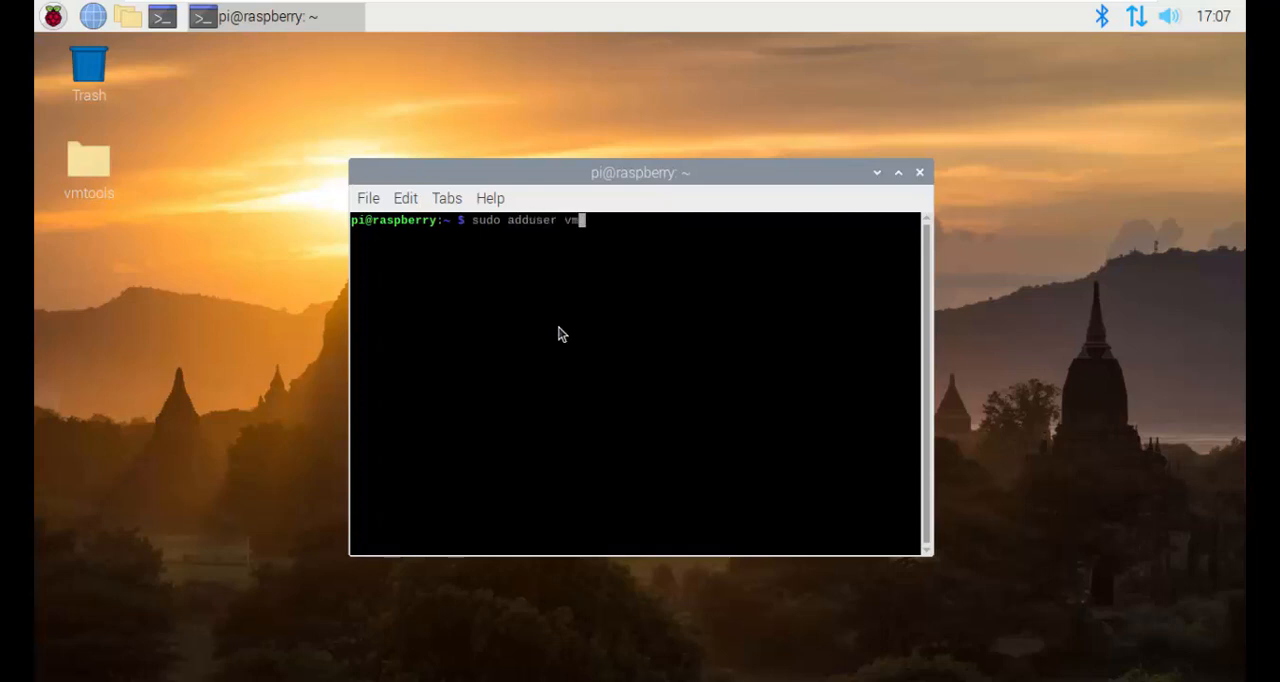
pyautogui.write('isor')
pyautogui.press('Return')
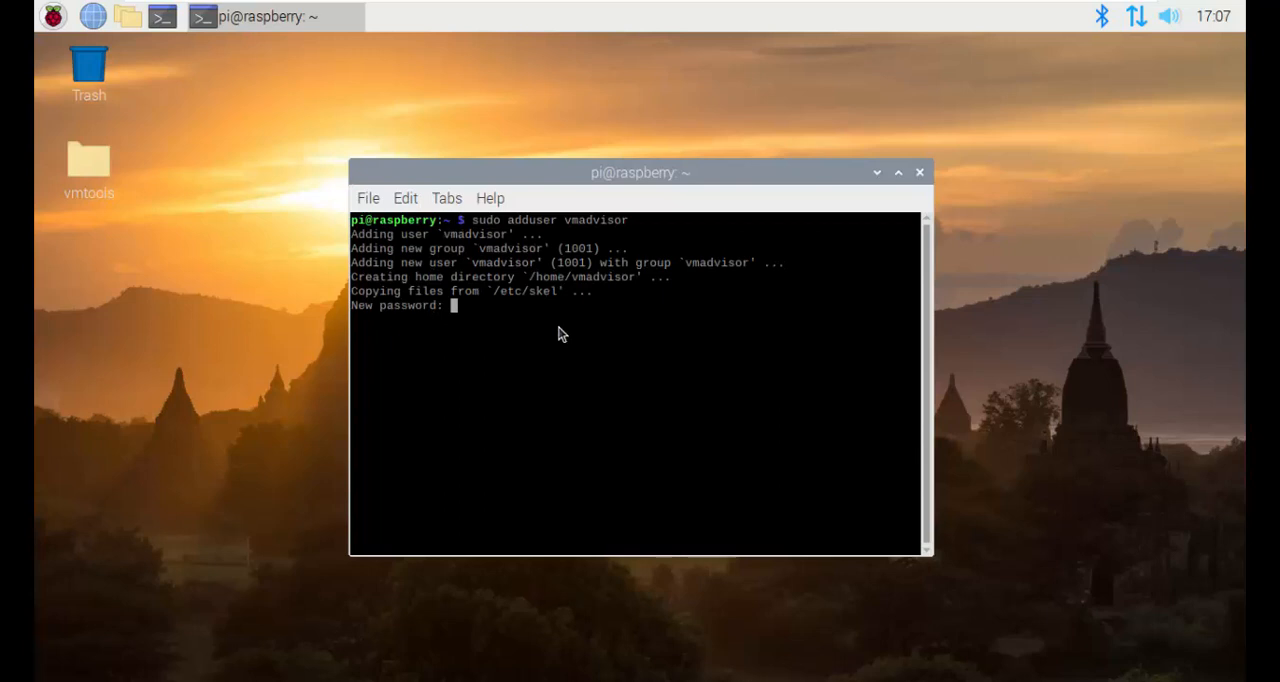
pyautogui.press('Return')
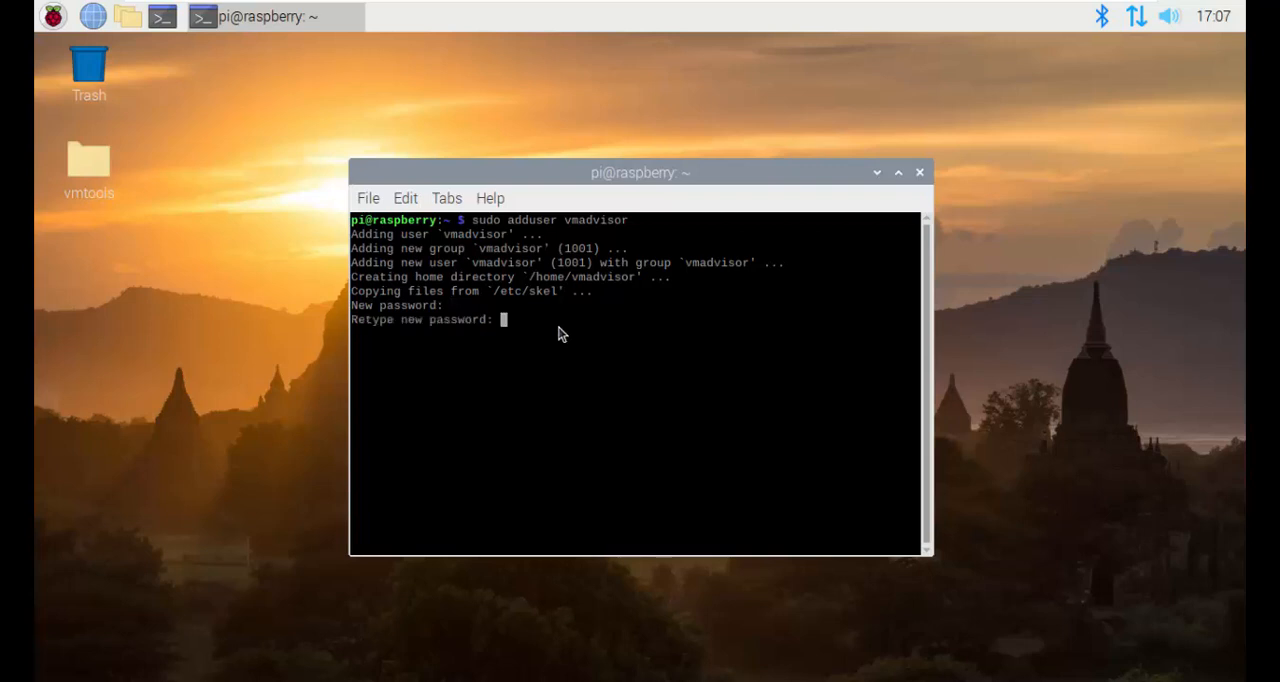
pyautogui.press('Return')
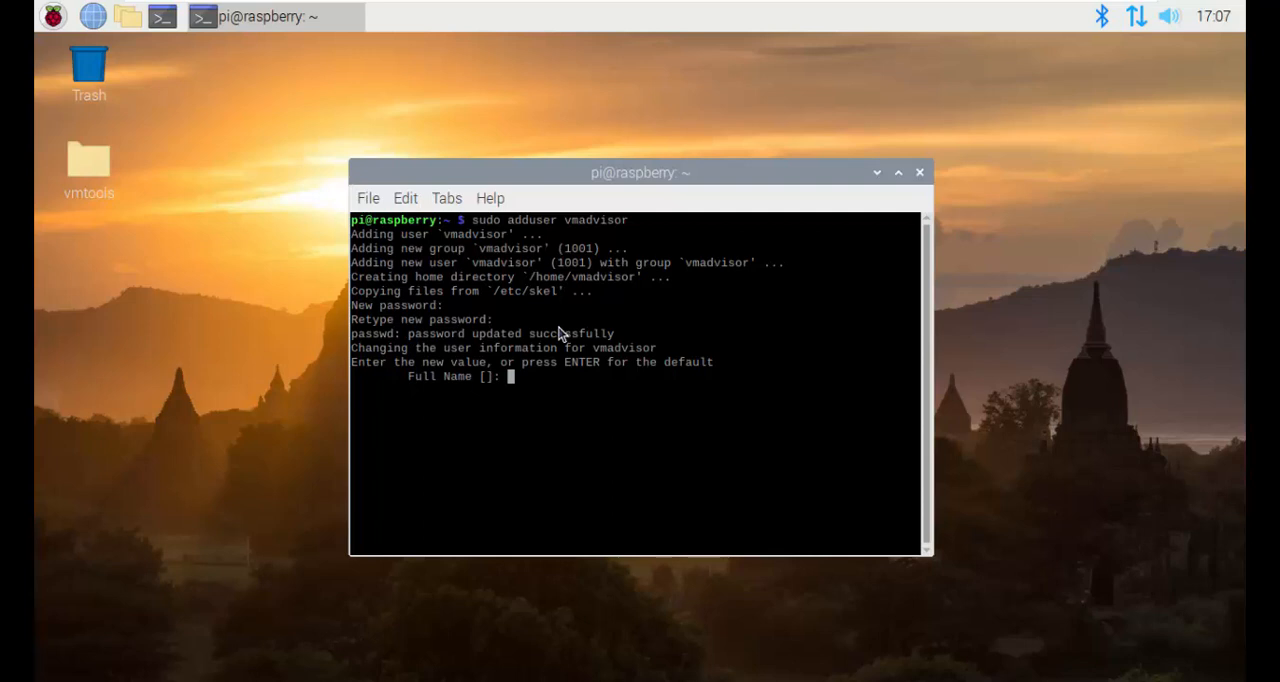
# Step: Set the new account's full name to "VMware Advisor", leave the remaining user details blank and accept the information with Y
pyautogui.write('VMware Advisor')
pyautogui.press('Return')
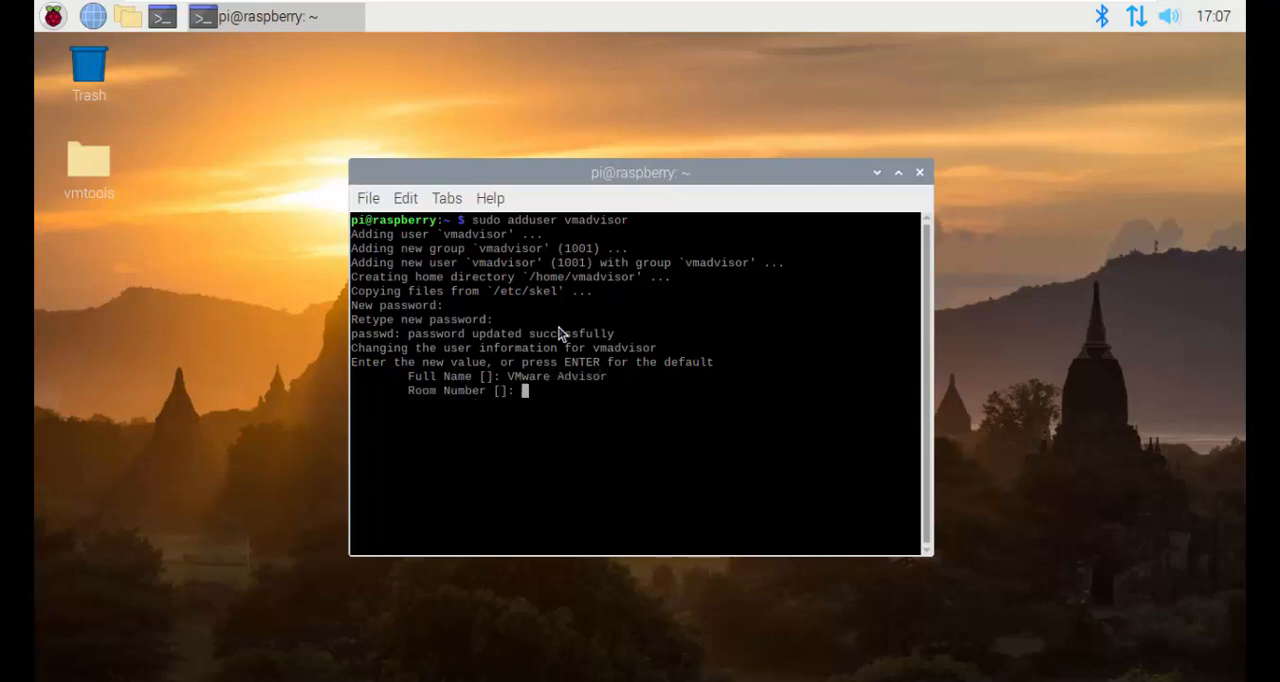
pyautogui.press('Return')
pyautogui.press('Return')
pyautogui.press('Return')
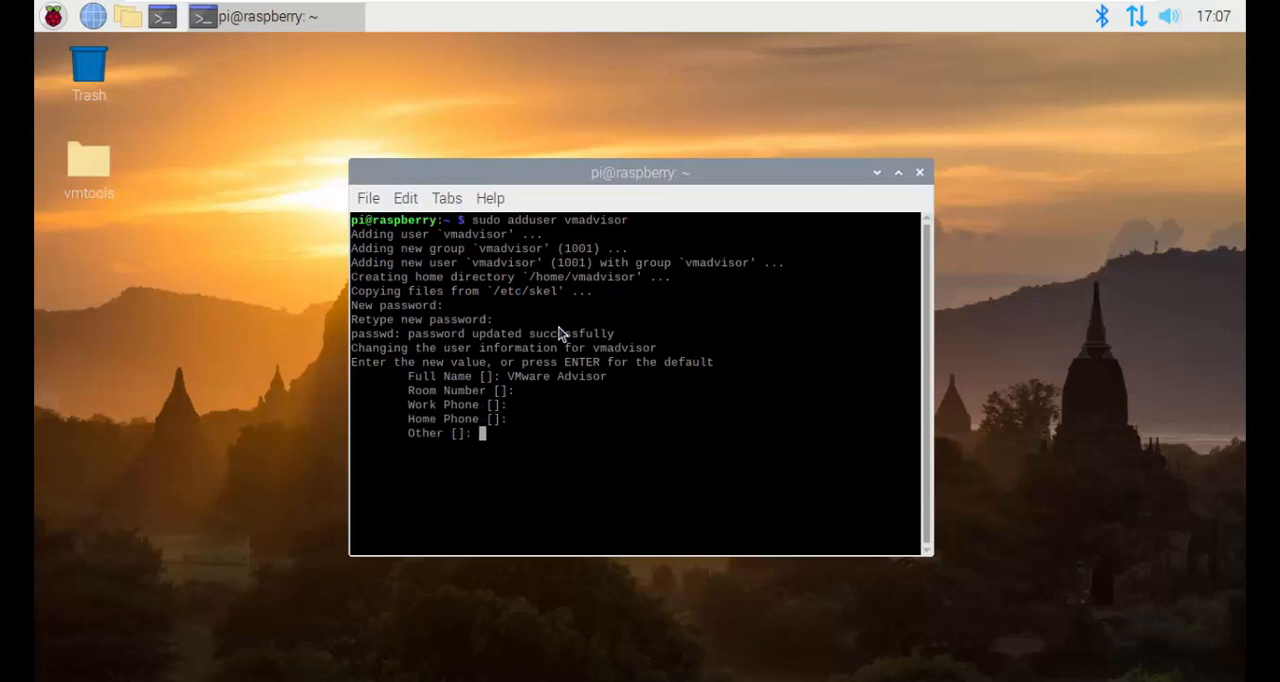
pyautogui.press('Return')
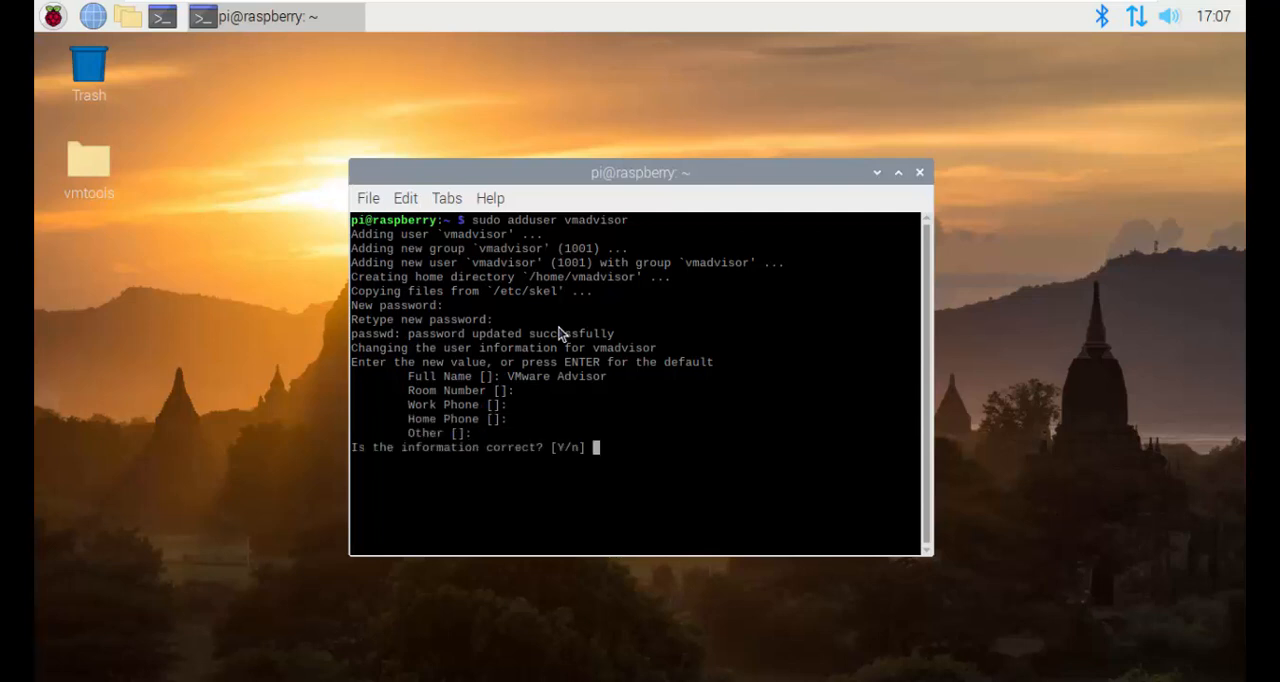
pyautogui.write('Y')
pyautogui.press('Return')
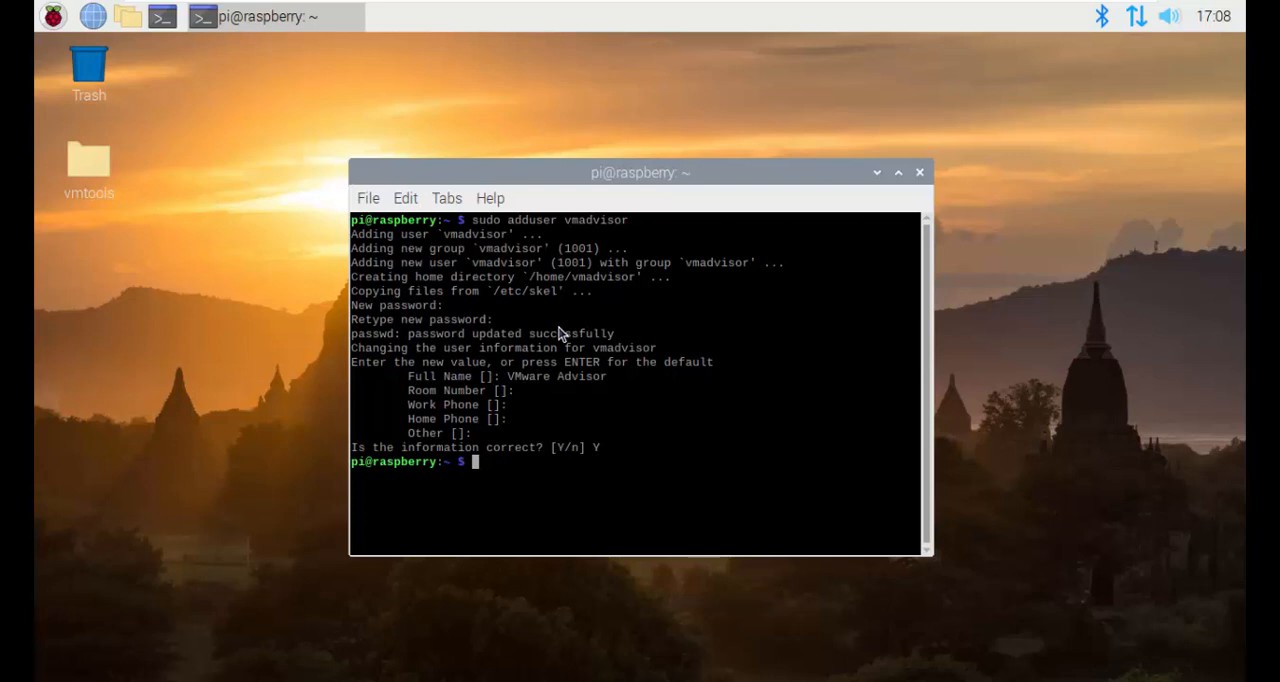
# Step: Add vmadvisor to the sudo group by running "sudo adduser vmadvisor sudo"
pyautogui.write('sudo adduser vmadvisor')
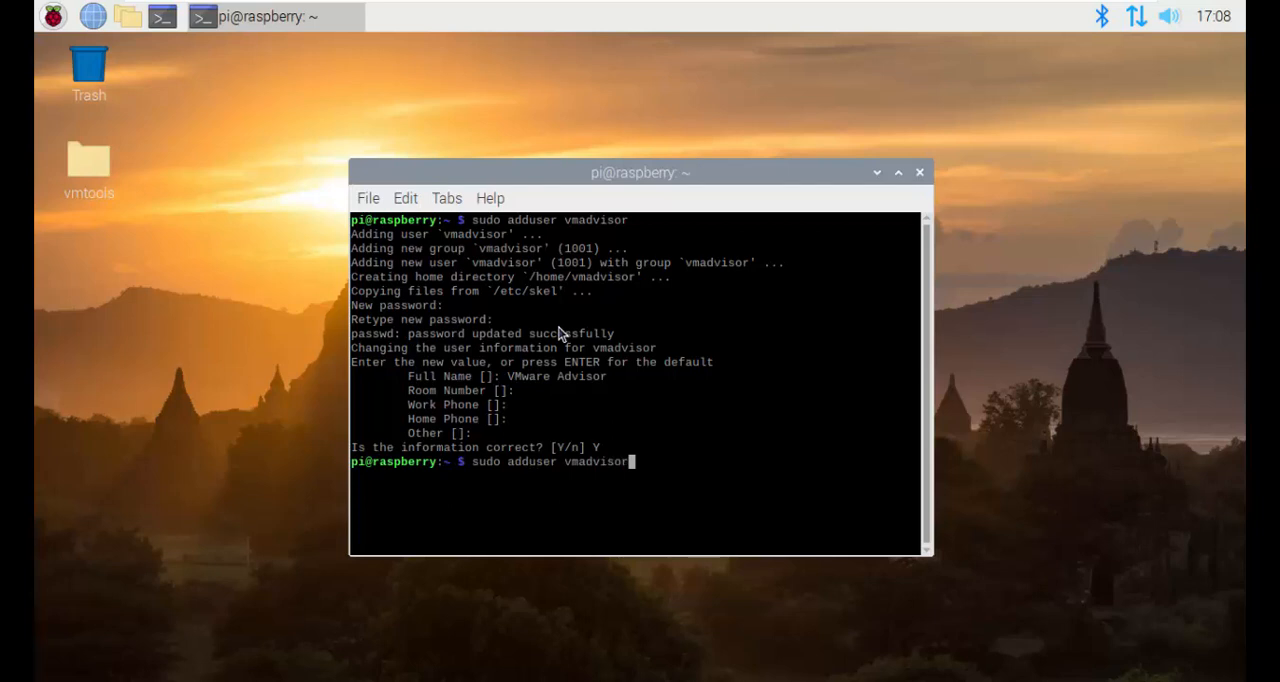
pyautogui.write(' sudo')
pyautogui.press('Return')
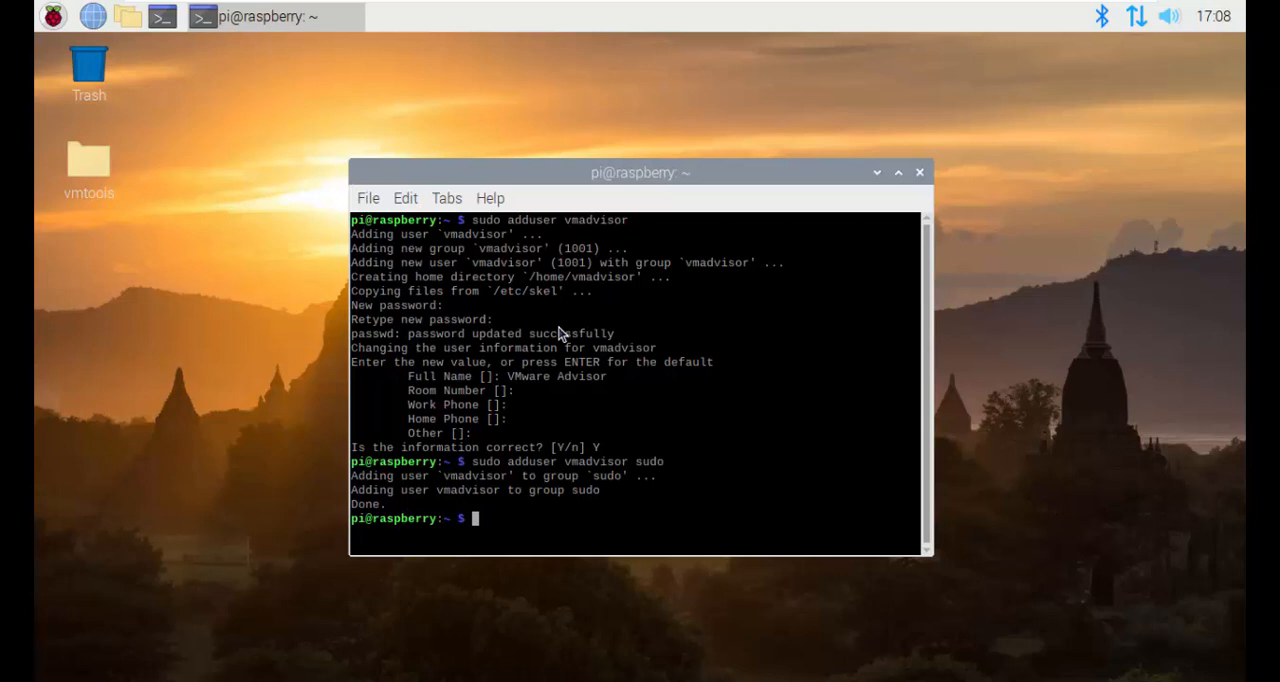
# Step: Disable automatic login as user 'pi' in Raspberry Pi Configuration and apply the change
pyautogui.click(53, 16)
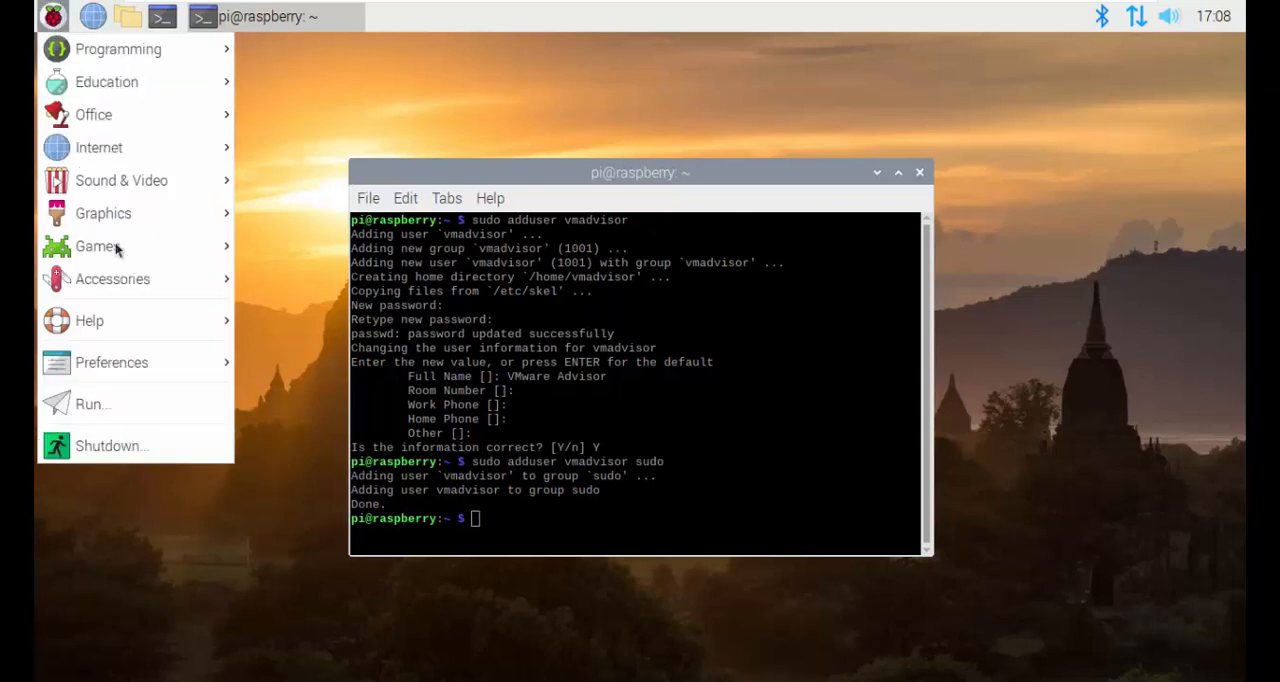
pyautogui.moveTo(172, 330)
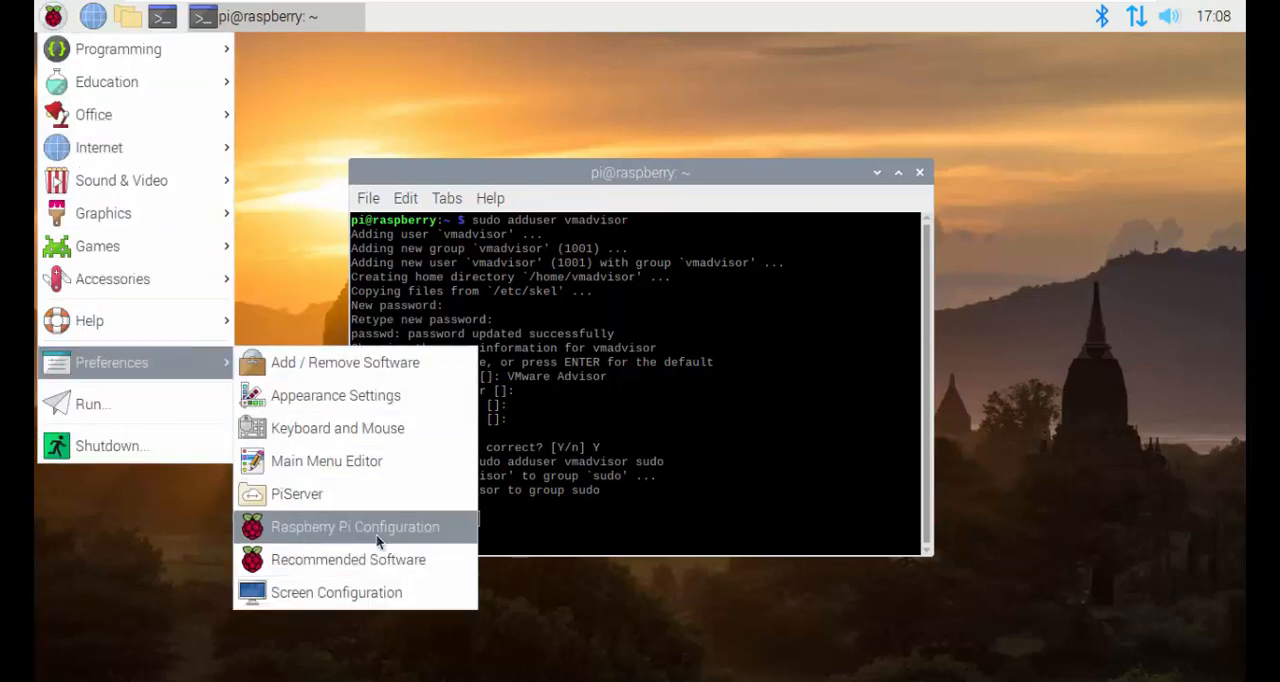
pyautogui.click(380, 536)
pyautogui.click(742, 338)
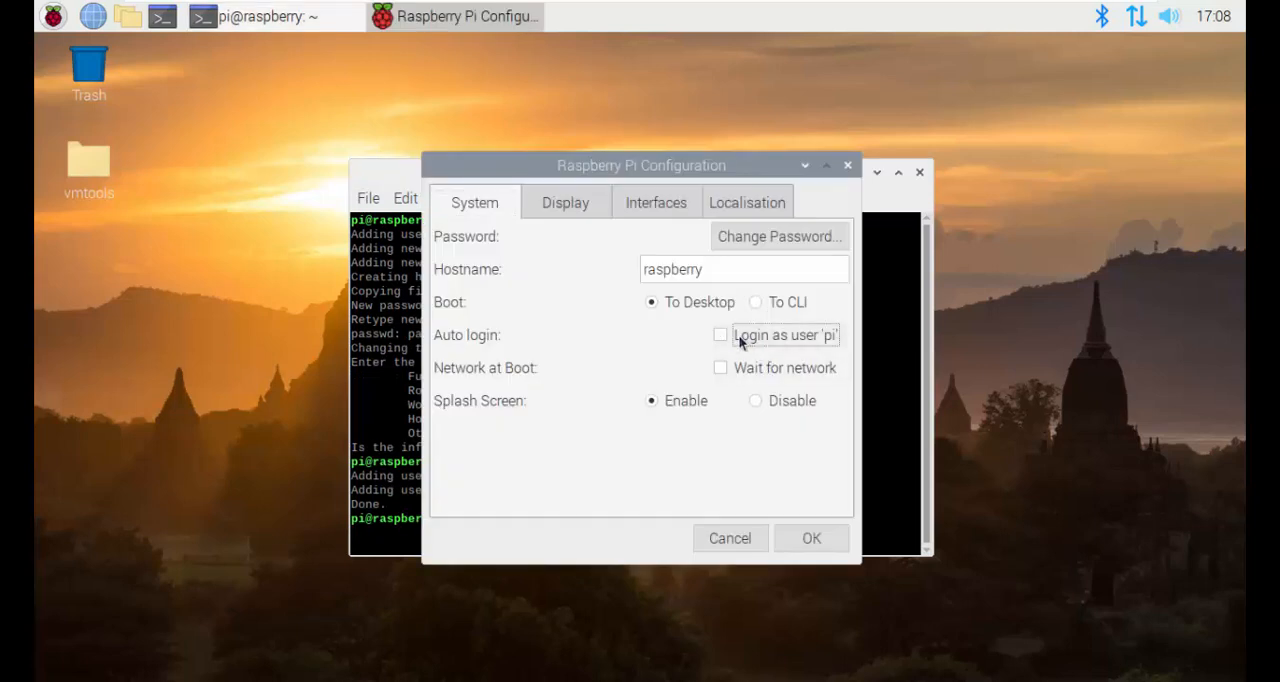
pyautogui.click(806, 535)
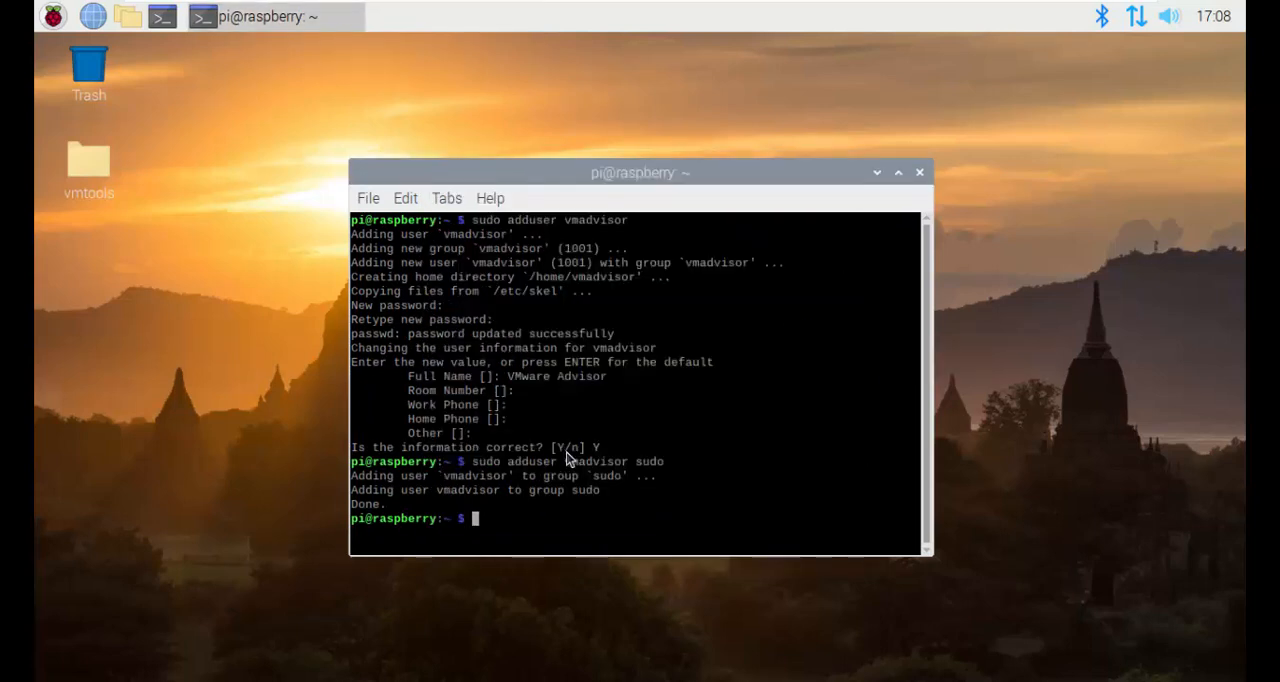
# Step: Close the terminal and log out of the pi session
pyautogui.click(919, 174)
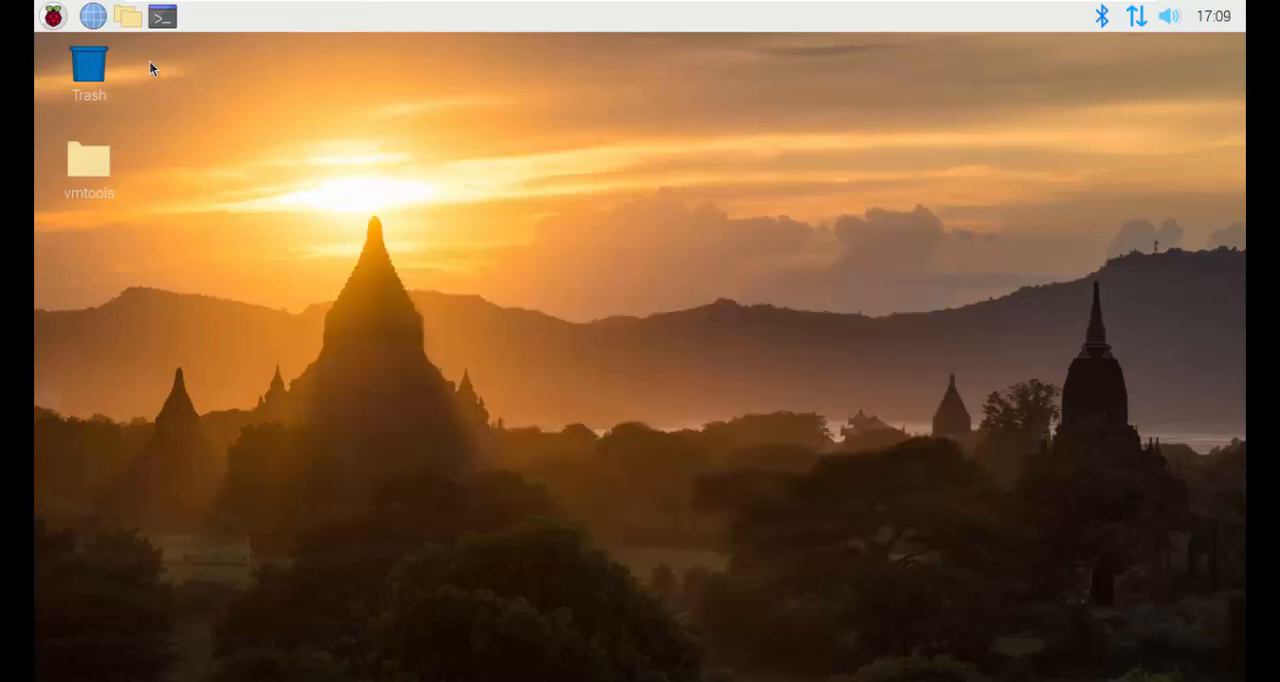
pyautogui.click(54, 18)
pyautogui.click(140, 441)
pyautogui.click(623, 403)
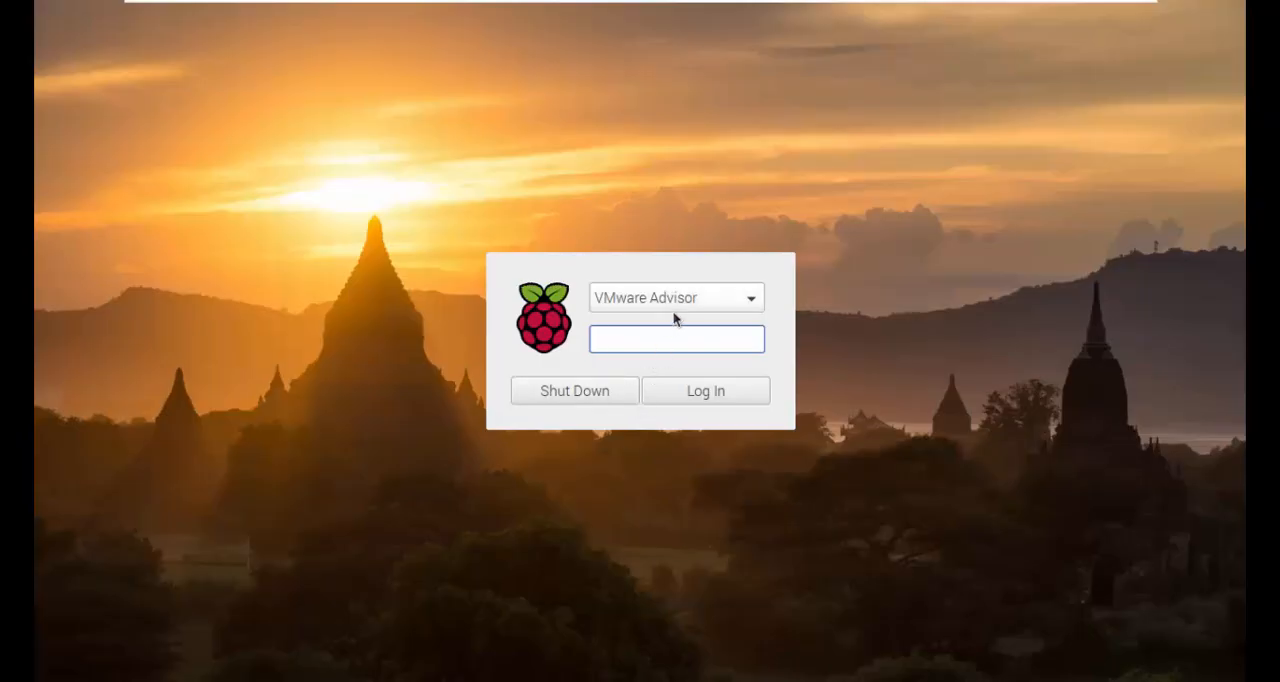
# Step: Log in to the desktop as VMware Advisor with the account password
pyautogui.click(672, 309)
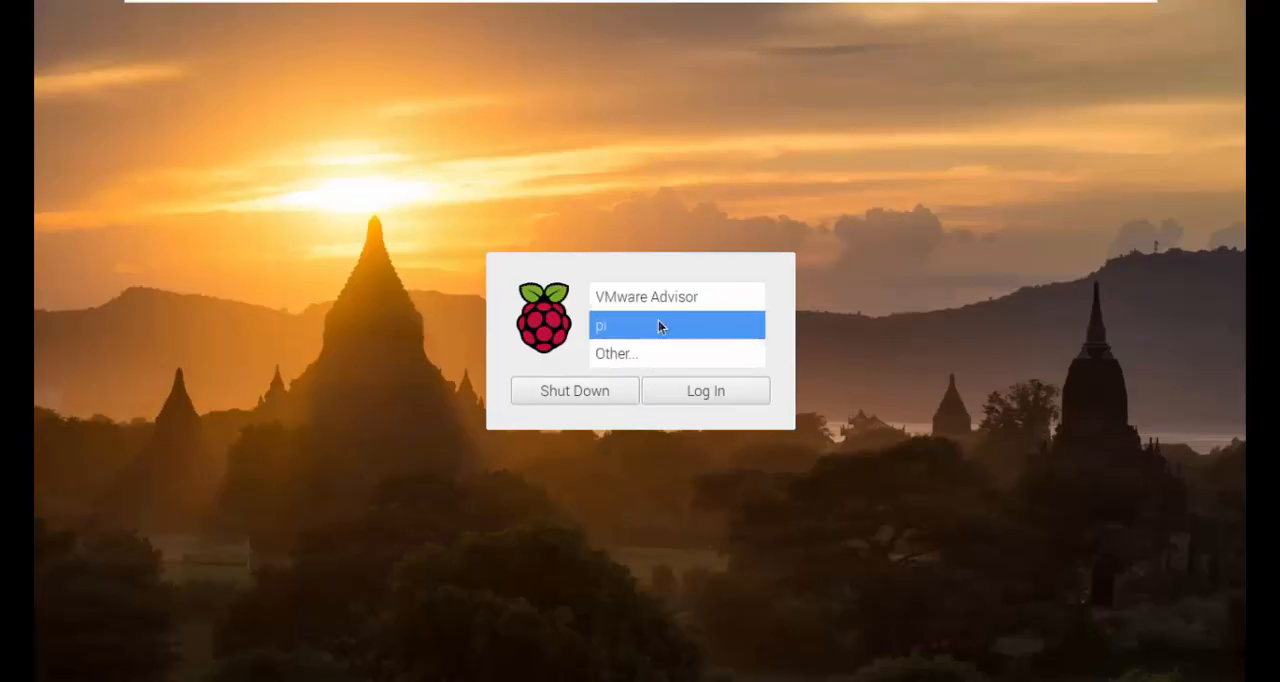
pyautogui.click(658, 303)
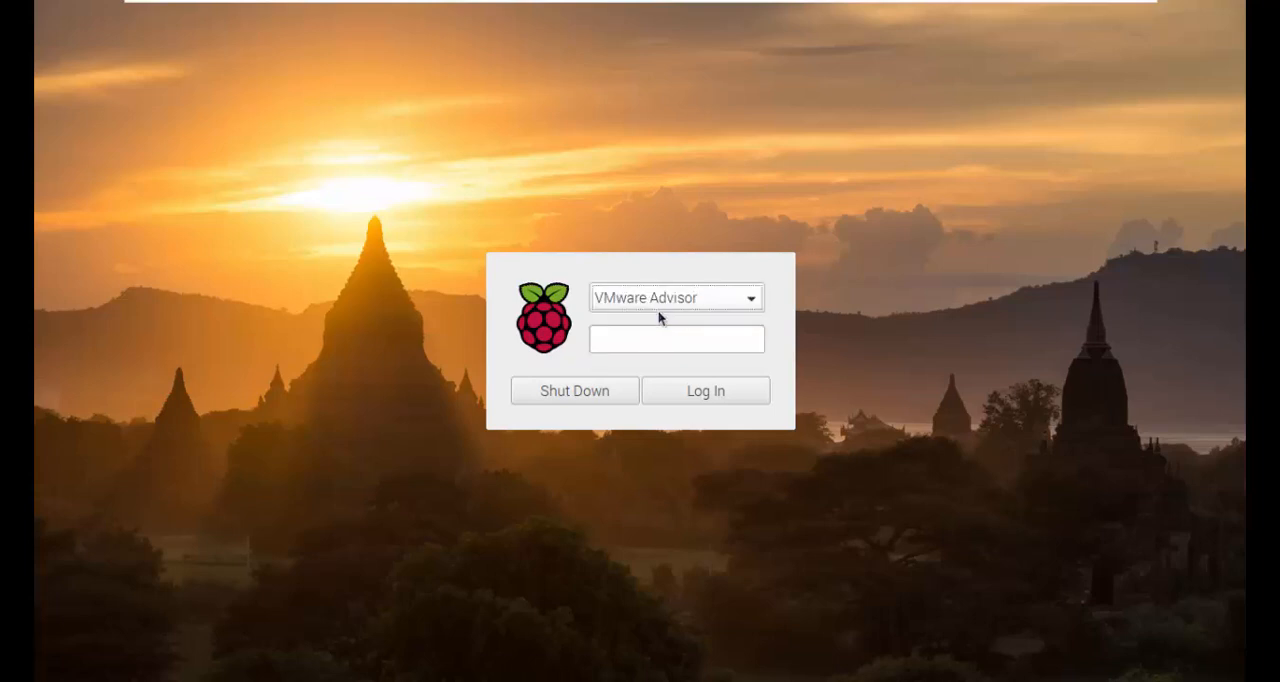
pyautogui.write('•••••••••')
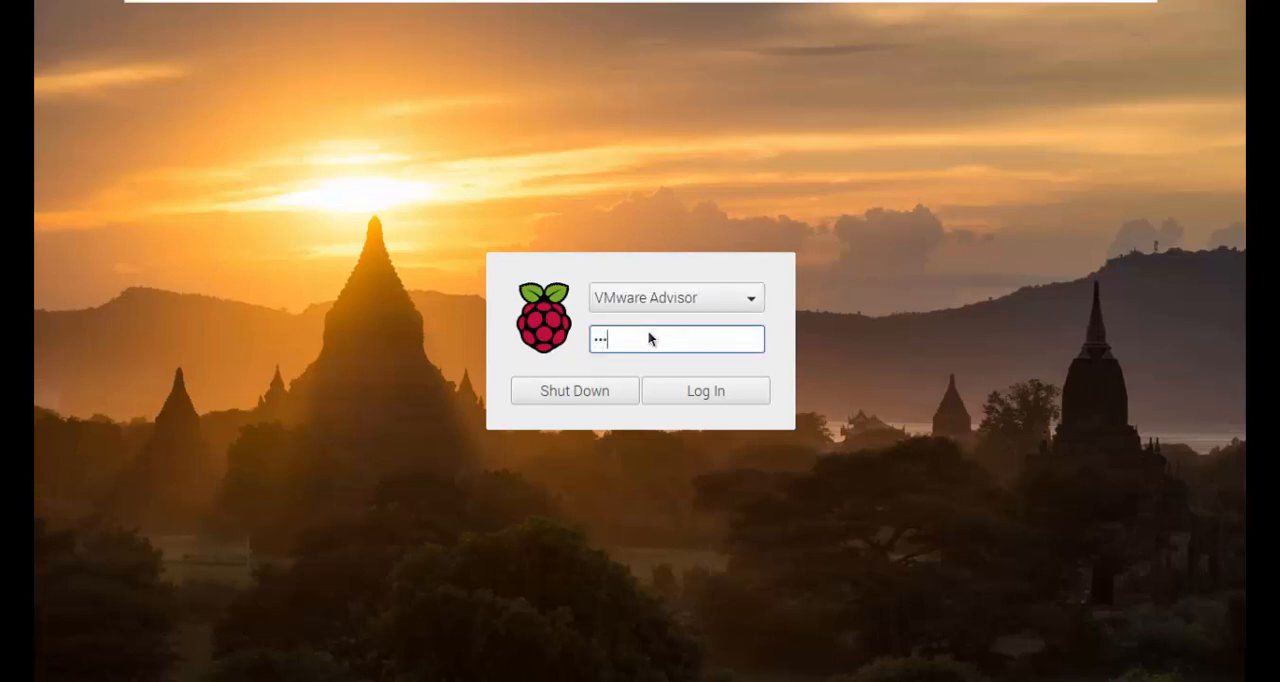
pyautogui.press('Return')
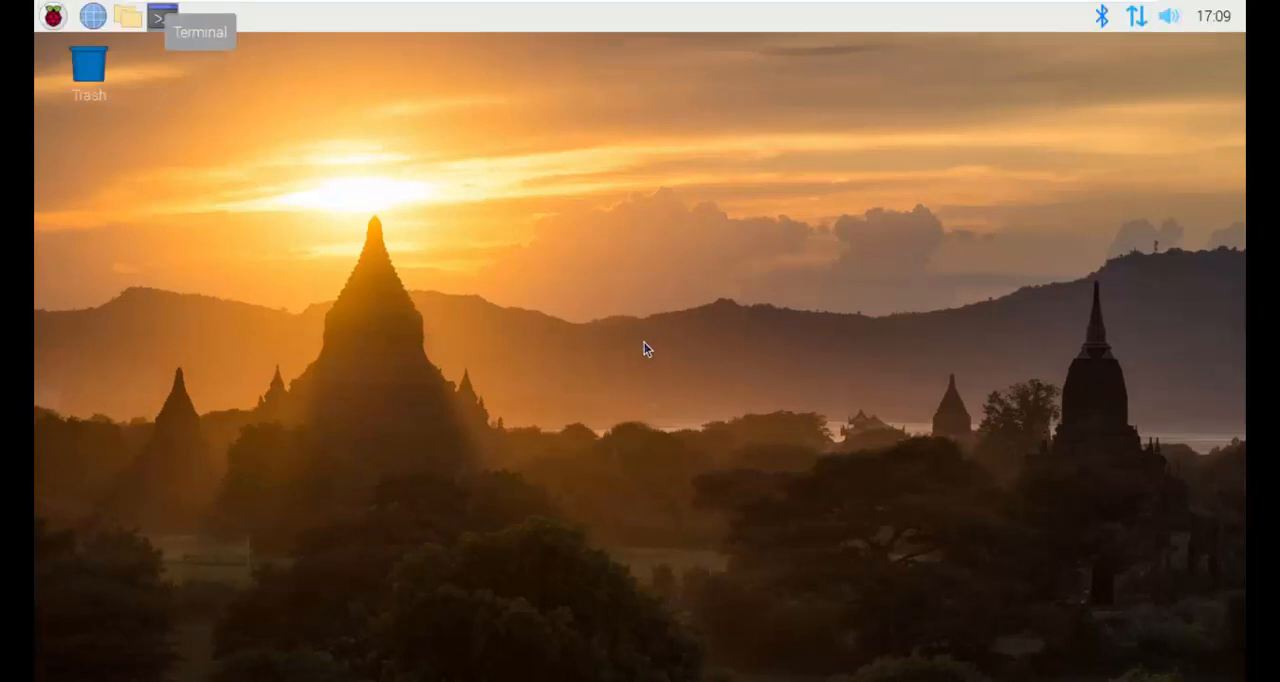
# Step: Test the new account's sudo rights by running "sudo apt-get update" in a terminal, entering the account password
pyautogui.click(48, 27)
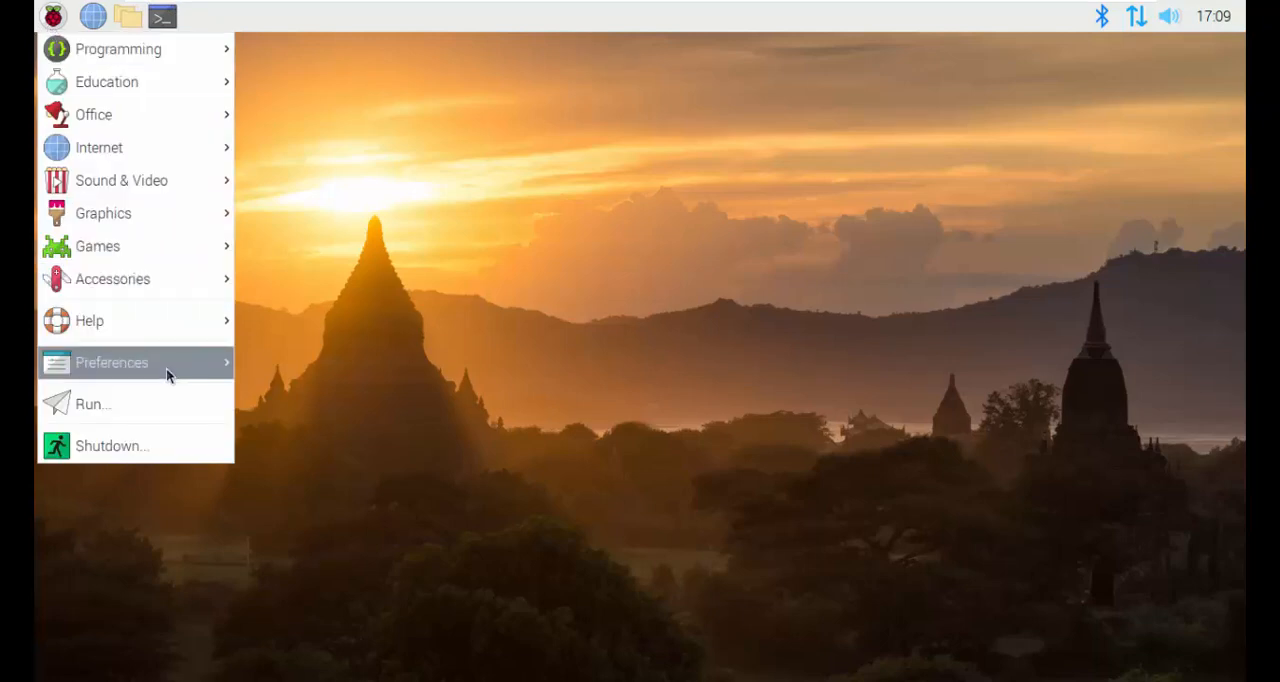
pyautogui.click(476, 250)
pyautogui.click(162, 16)
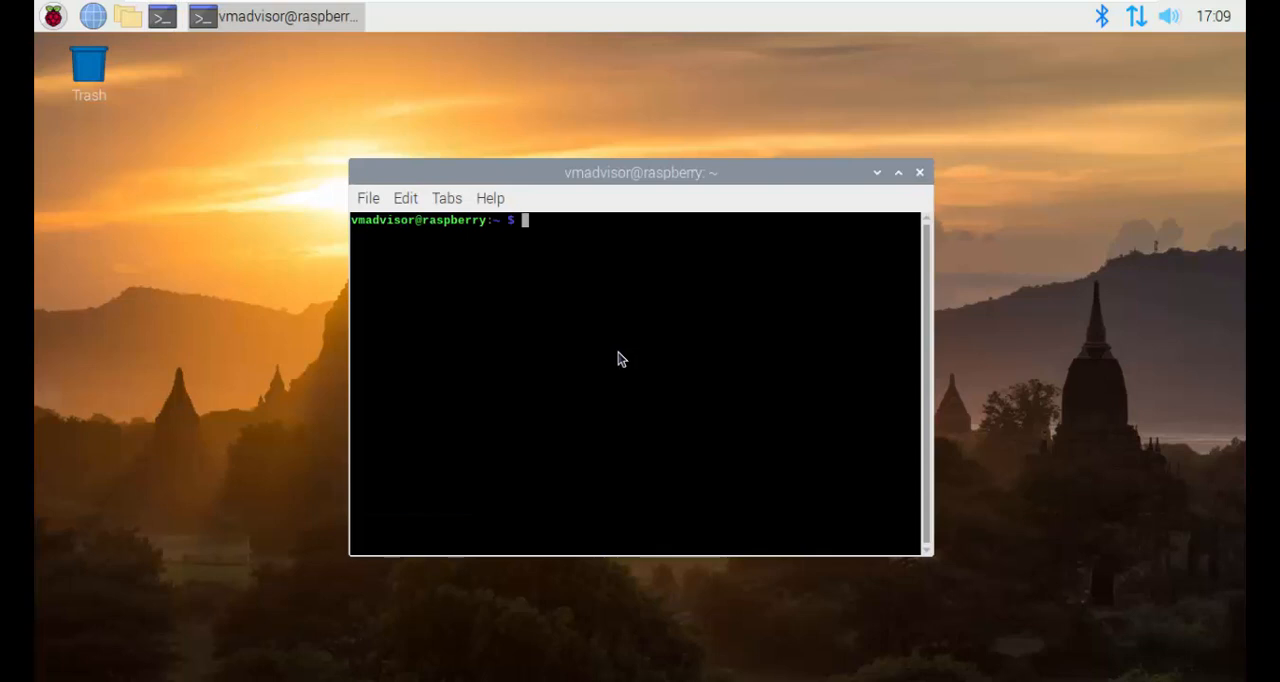
pyautogui.write('sudo apt-get upd')
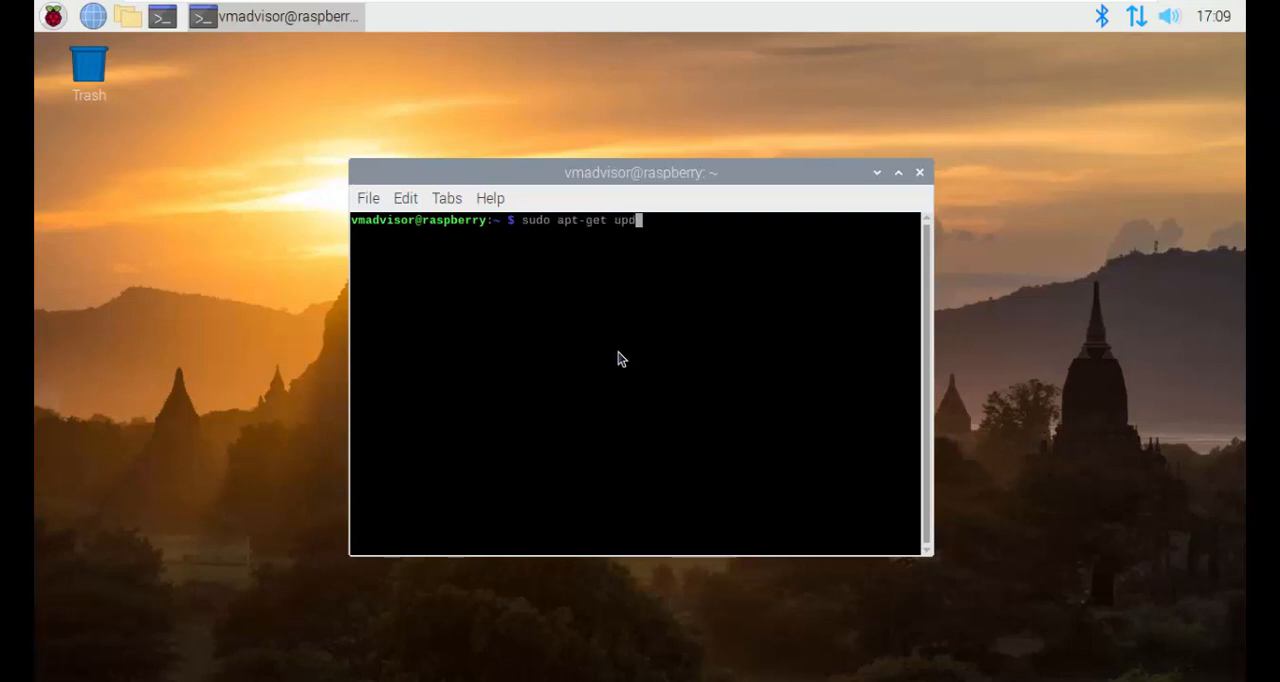
pyautogui.write('ate')
pyautogui.press('Return')
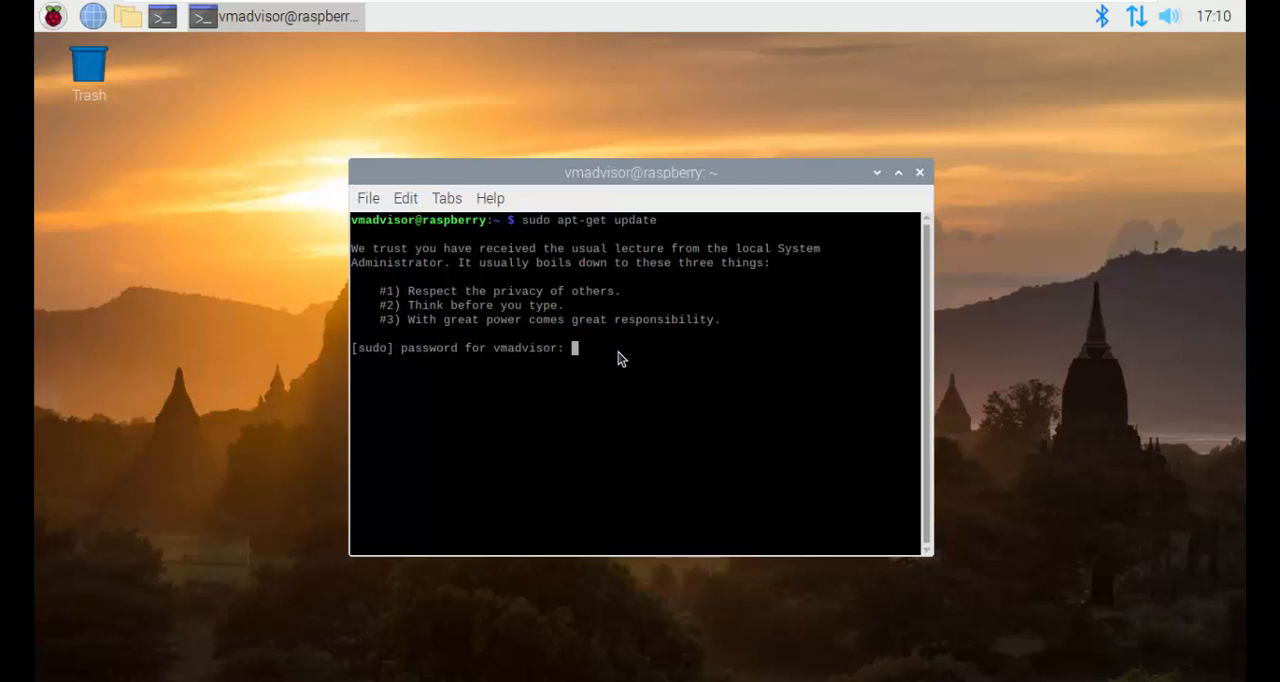
pyautogui.press('Return')
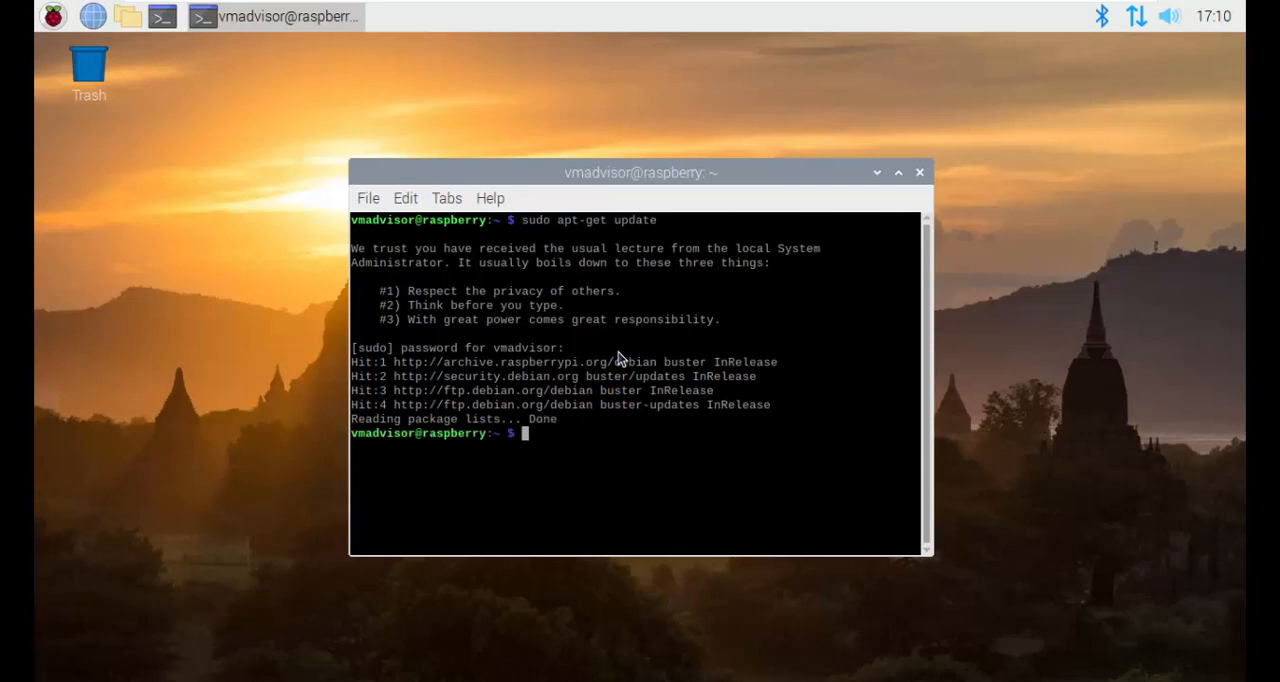
# Step: Close the terminal, reboot the virtual machine and boot the Debian GNU/Linux entry
pyautogui.click(920, 173)
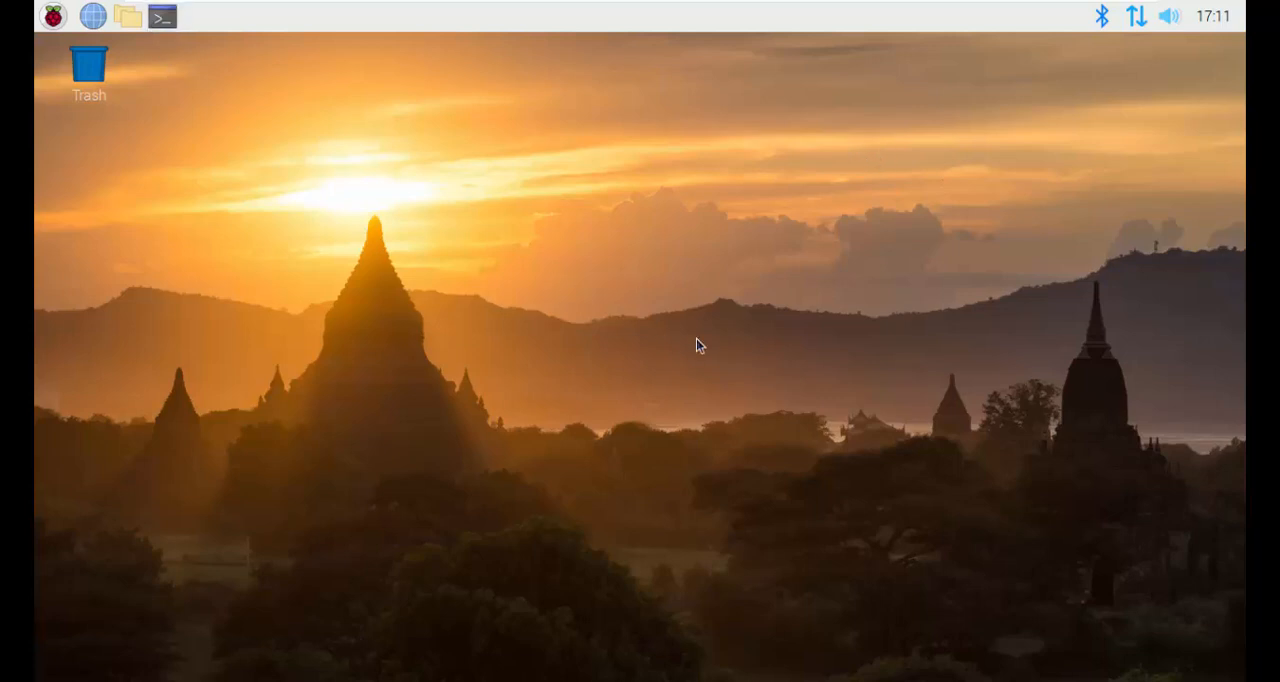
pyautogui.hotkey('ctrl', 'alt', 't')
pyautogui.click(920, 172)
pyautogui.click(53, 16)
pyautogui.click(165, 448)
pyautogui.click(609, 376)
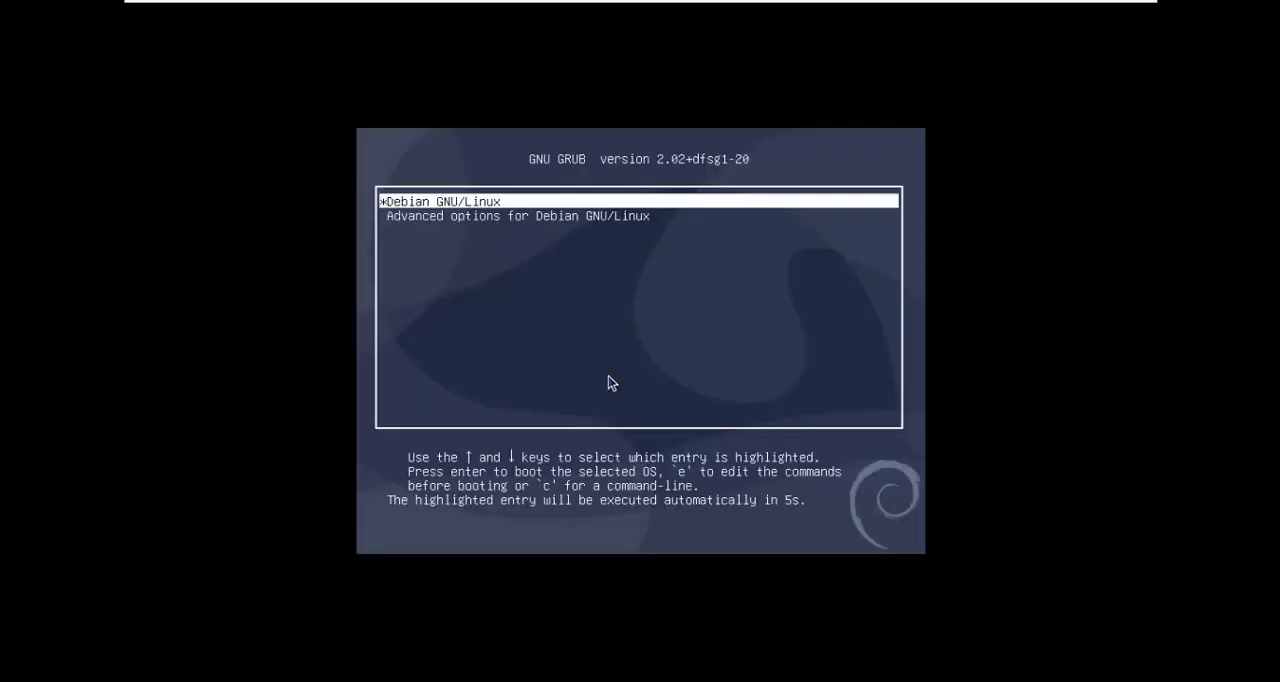
pyautogui.press('Return')
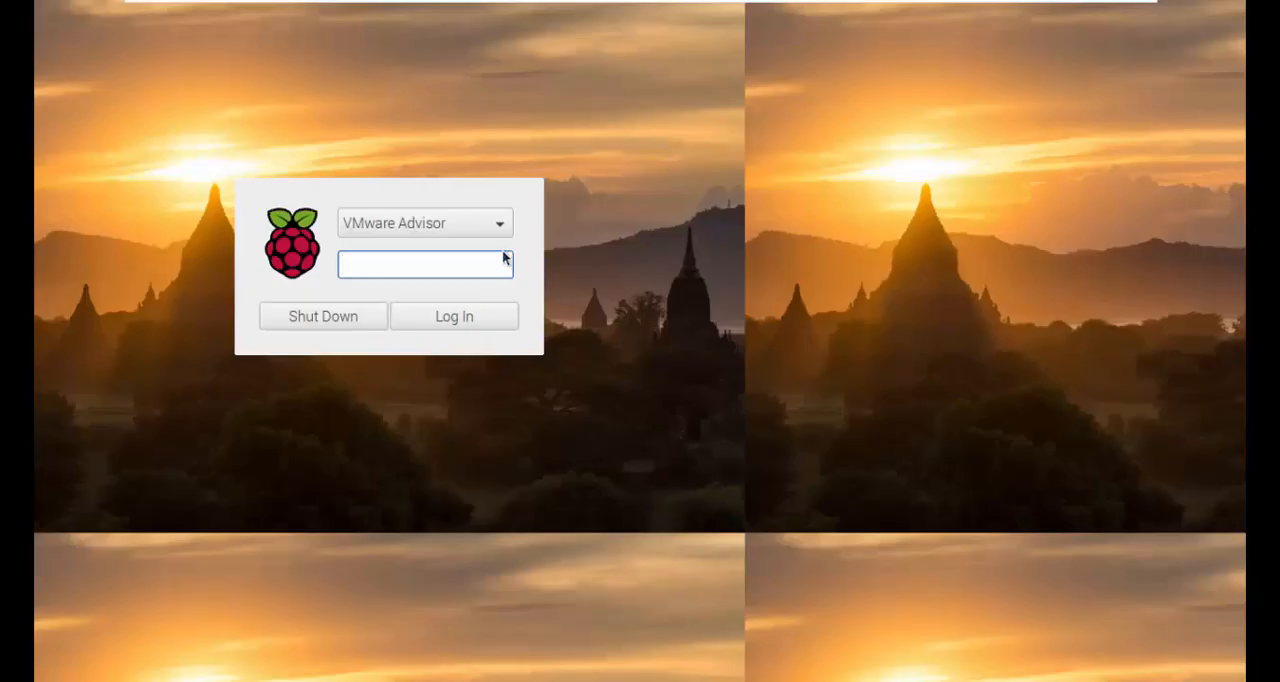
# Step: Select the VMware Advisor account on the login screen after the reboot and sign in with its password
pyautogui.click(472, 232)
pyautogui.click(651, 289)
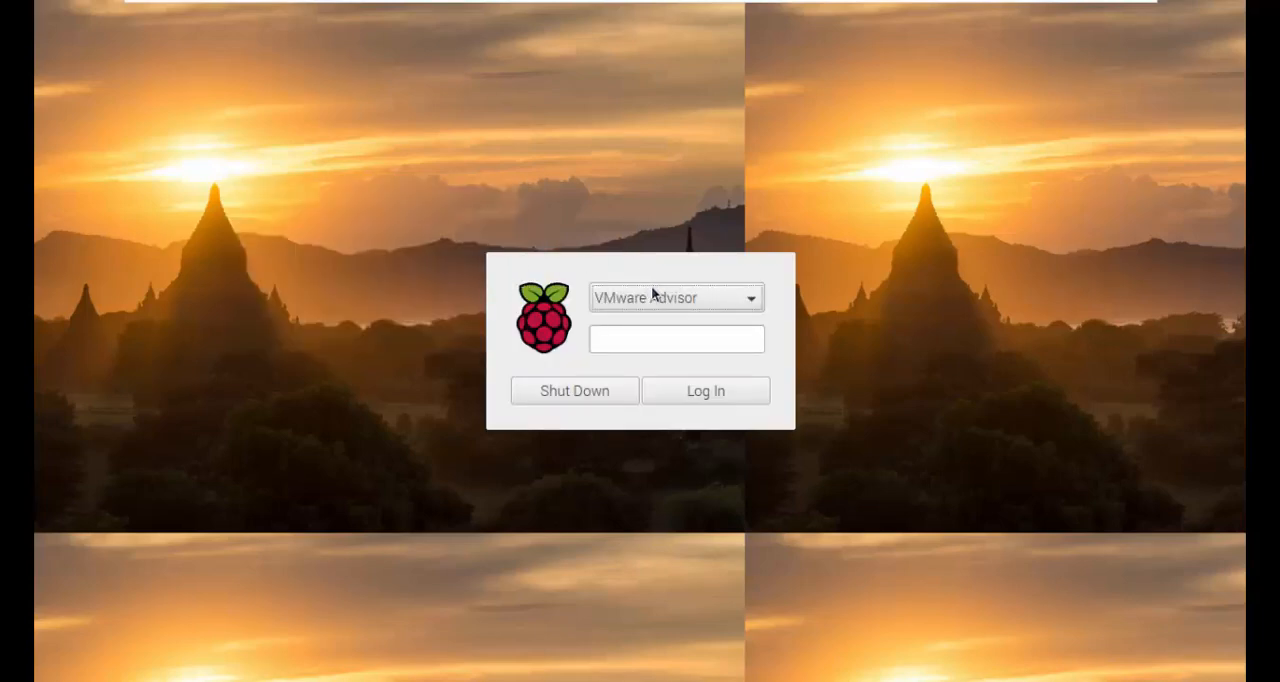
pyautogui.click(651, 291)
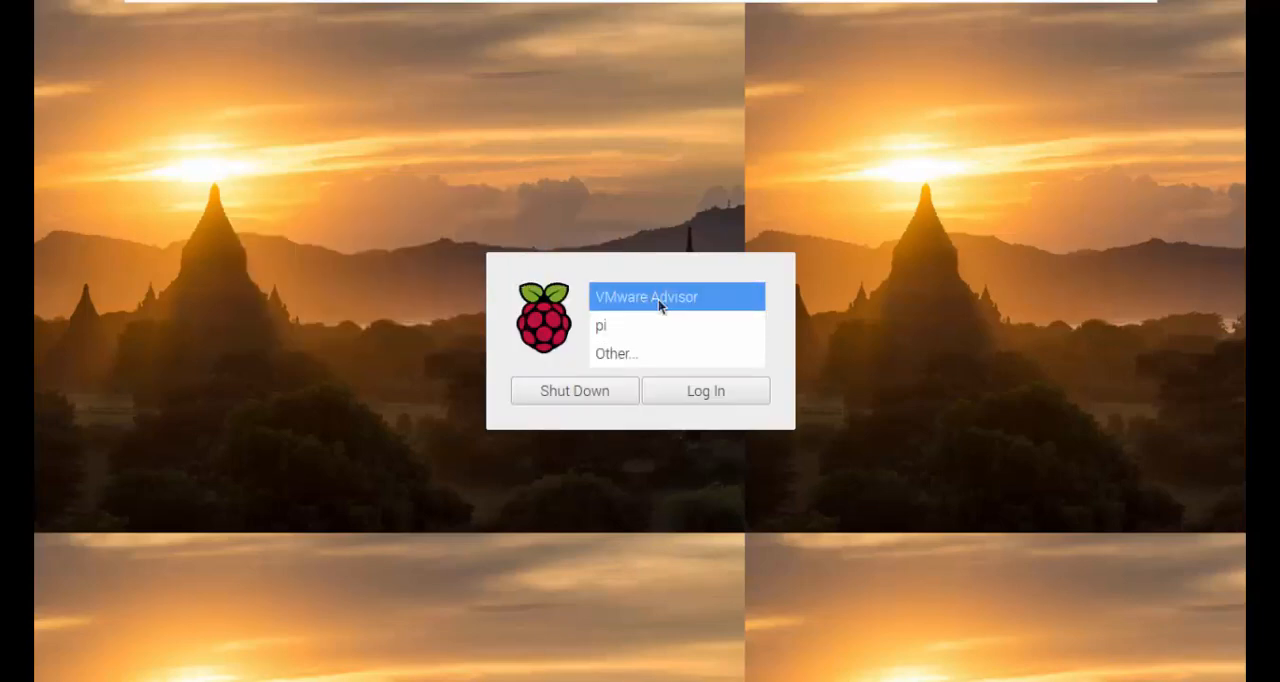
pyautogui.click(660, 300)
pyautogui.write('********')
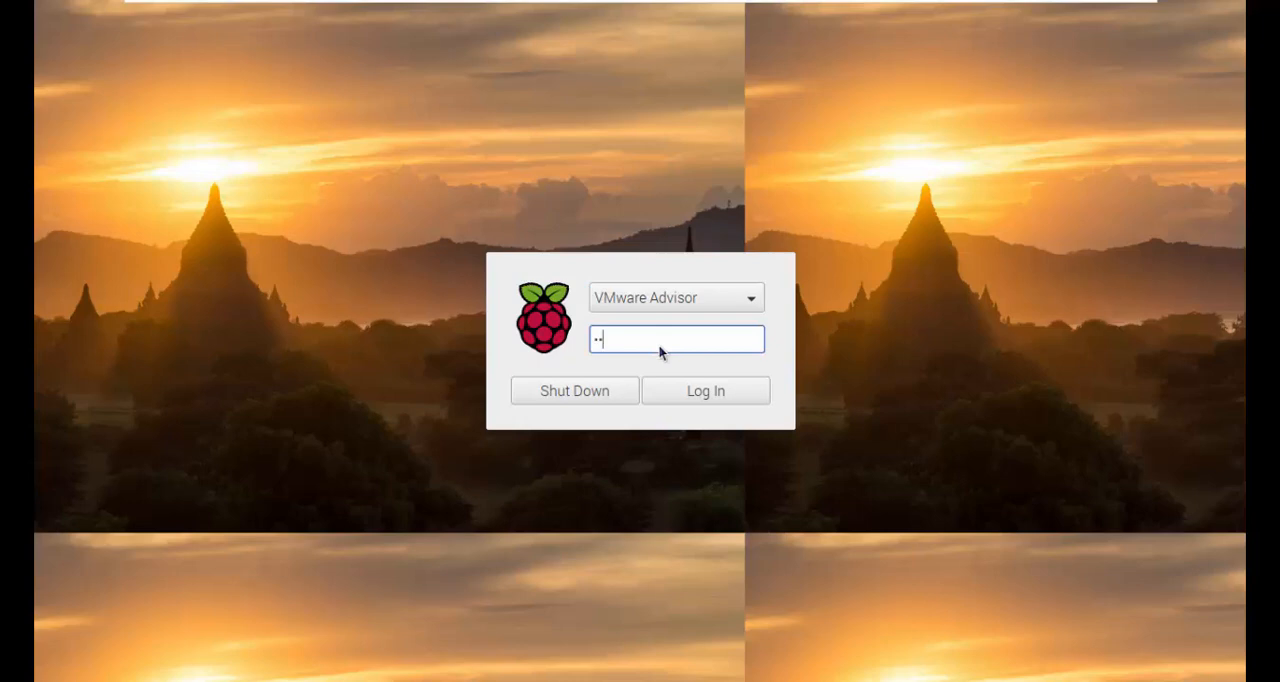
pyautogui.press('Return')
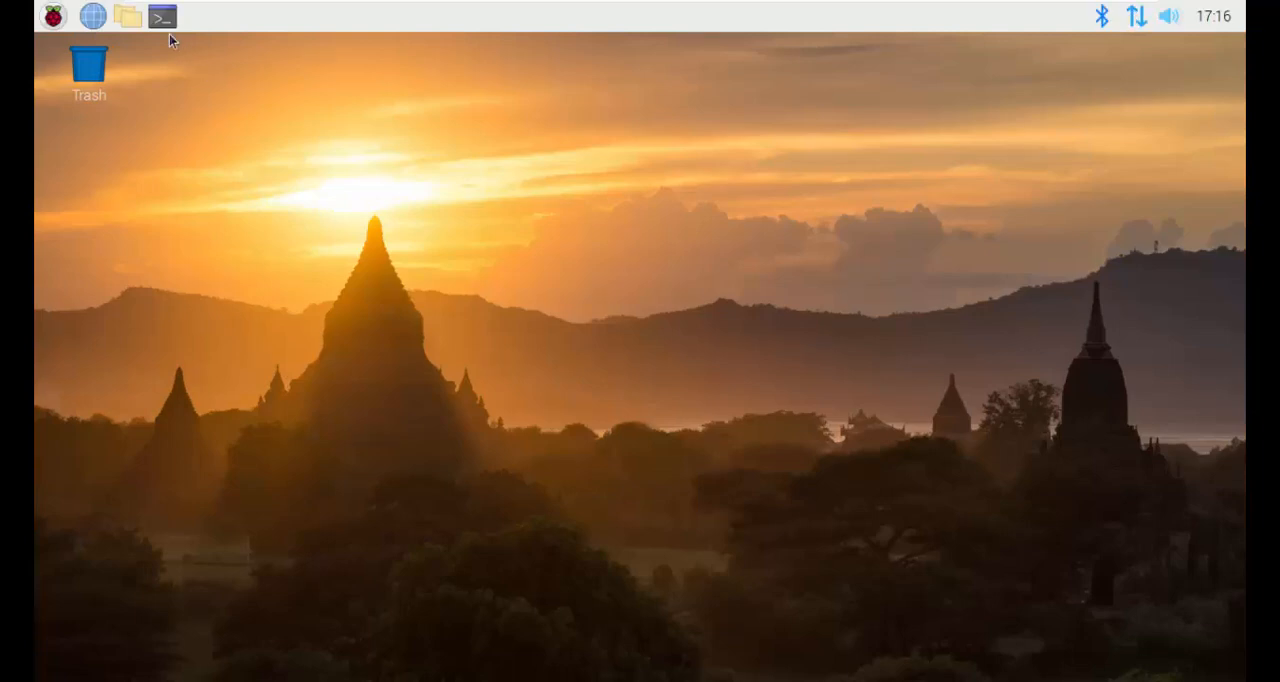
# Step: Delete the pi user and its home directory by running "sudo userdel -r pi" in a terminal, entering the account password
pyautogui.click(159, 22)
pyautogui.write('sudo')
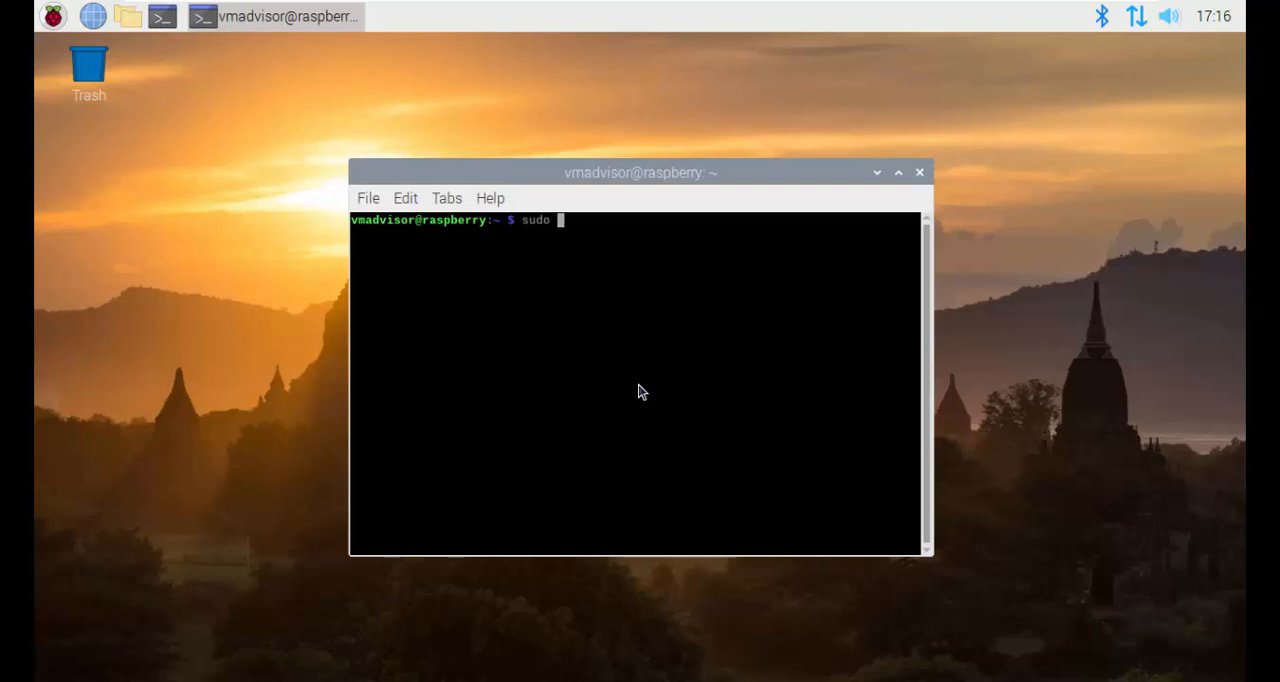
pyautogui.write(' userdel -r pi')
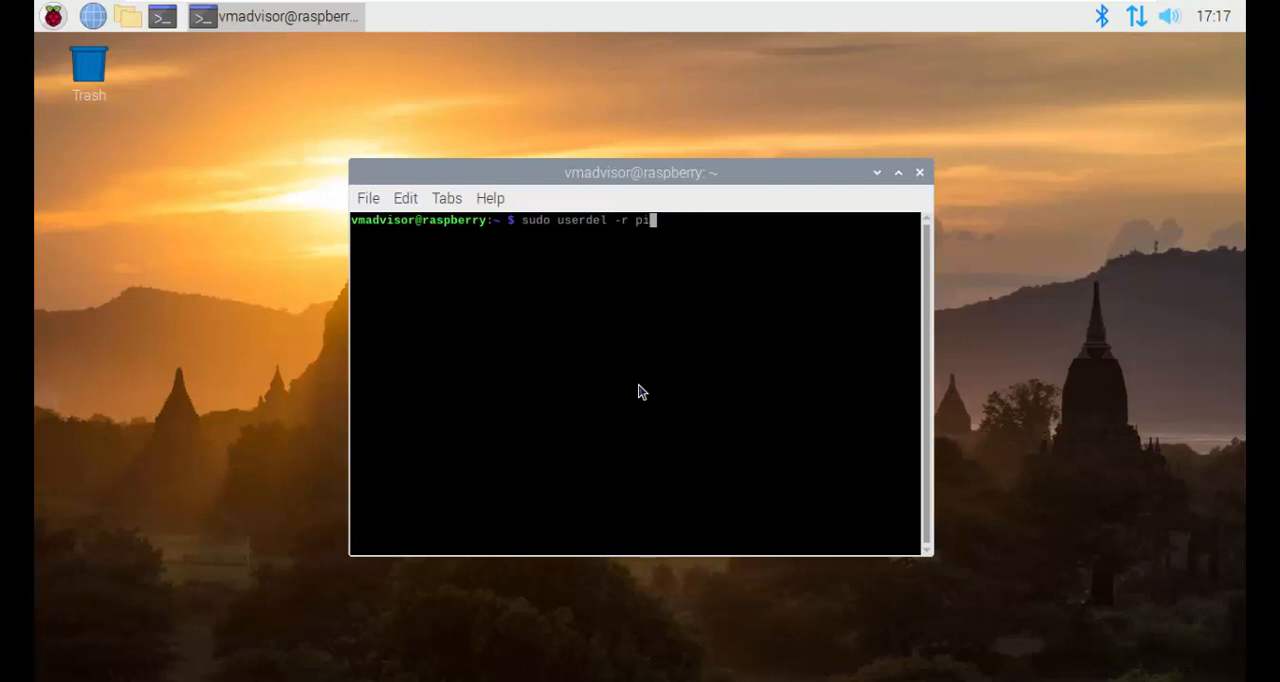
pyautogui.press('Return')
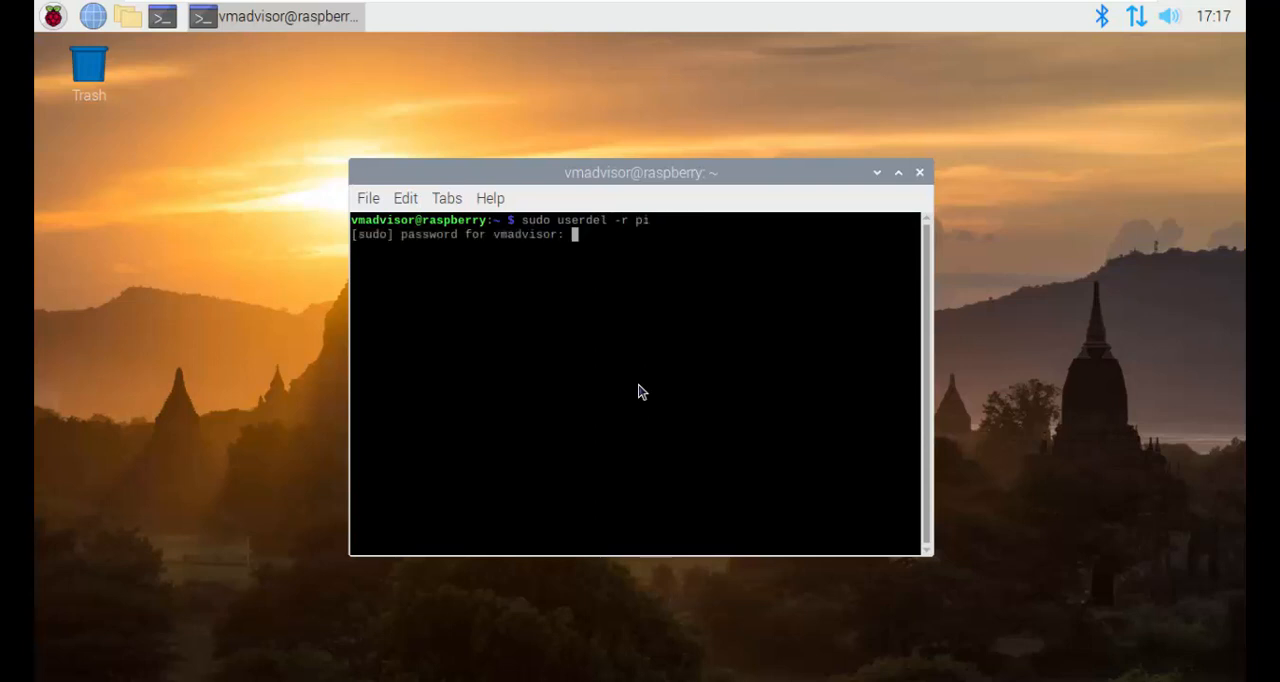
pyautogui.press('Return')
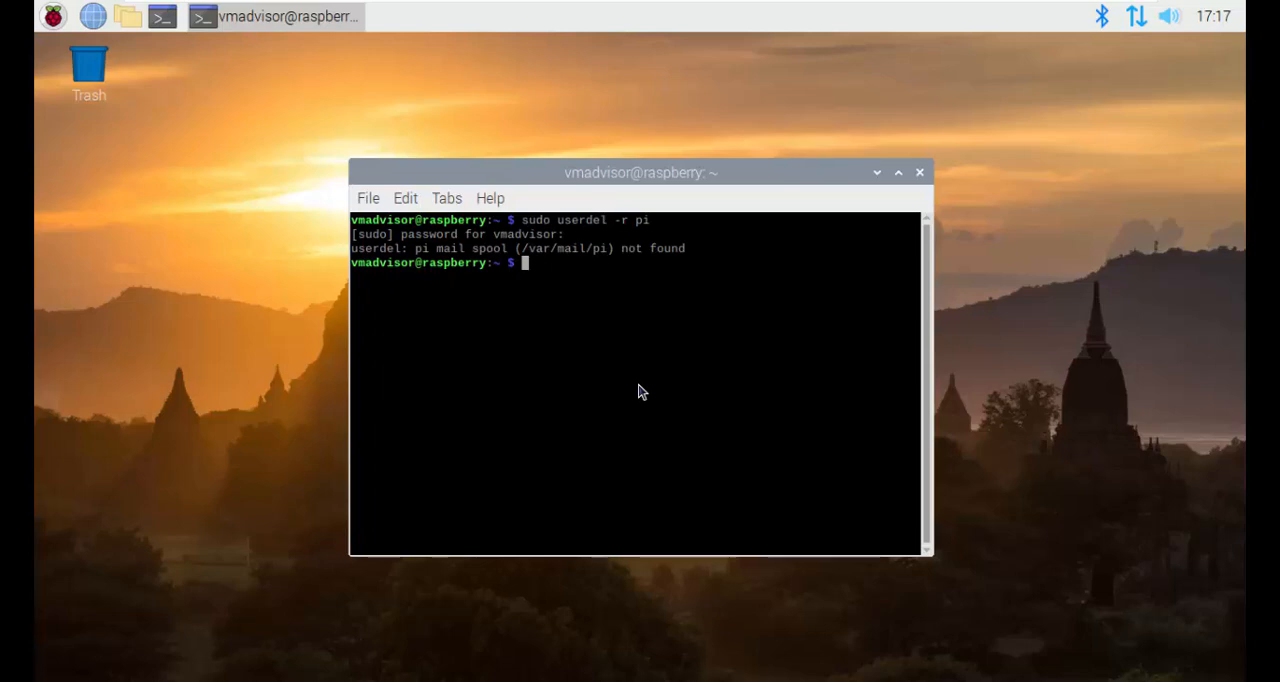
# Step: Examine the /home directory in the file manager for a leftover pi folder, then close the file manager
pyautogui.click(128, 16)
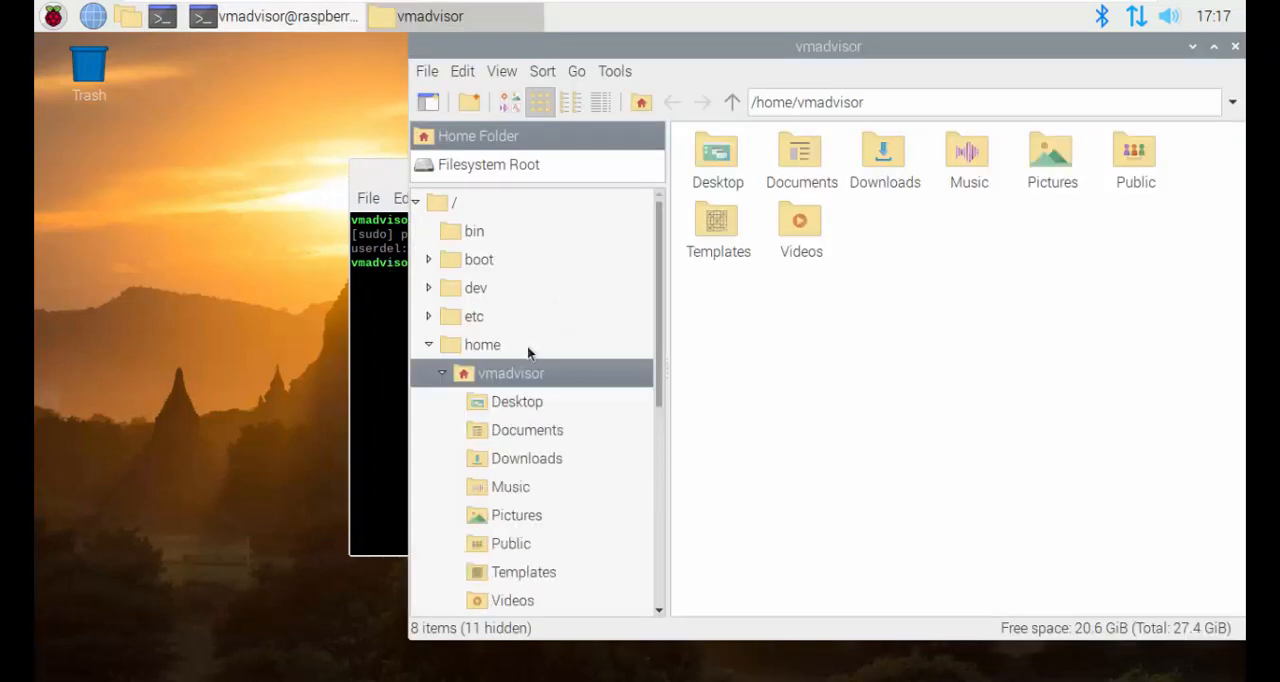
pyautogui.click(527, 345)
pyautogui.click(429, 344)
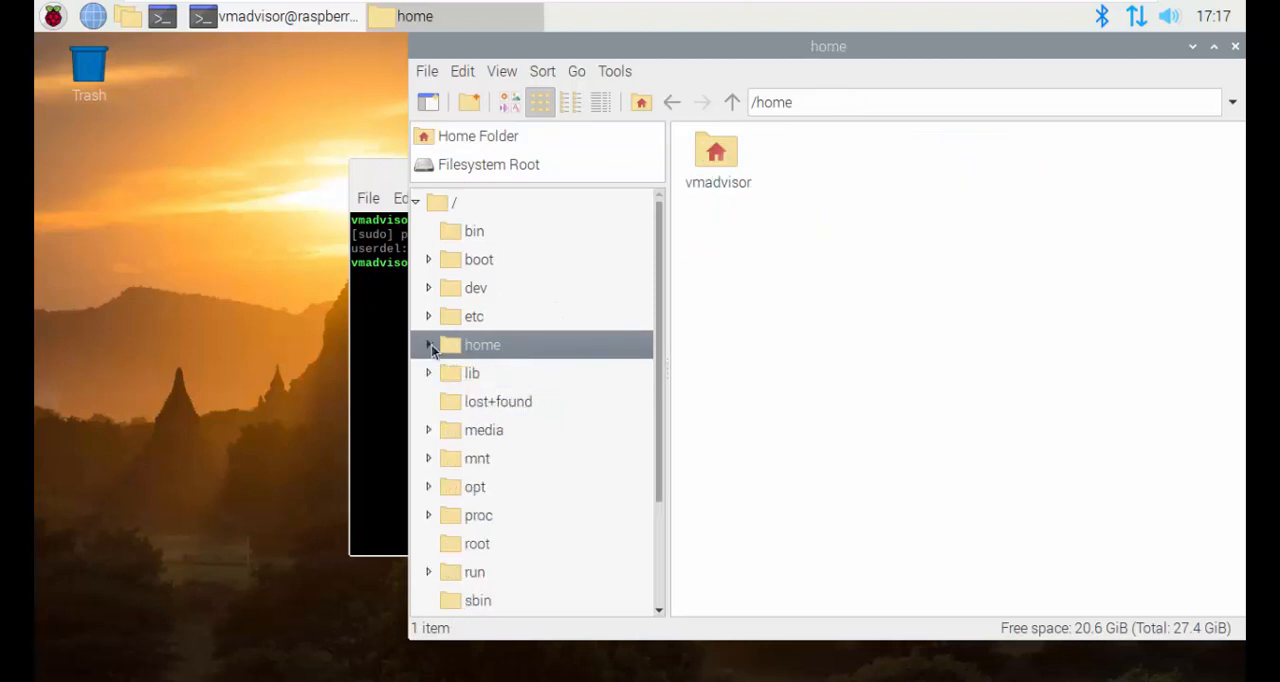
pyautogui.click(499, 372)
pyautogui.click(503, 350)
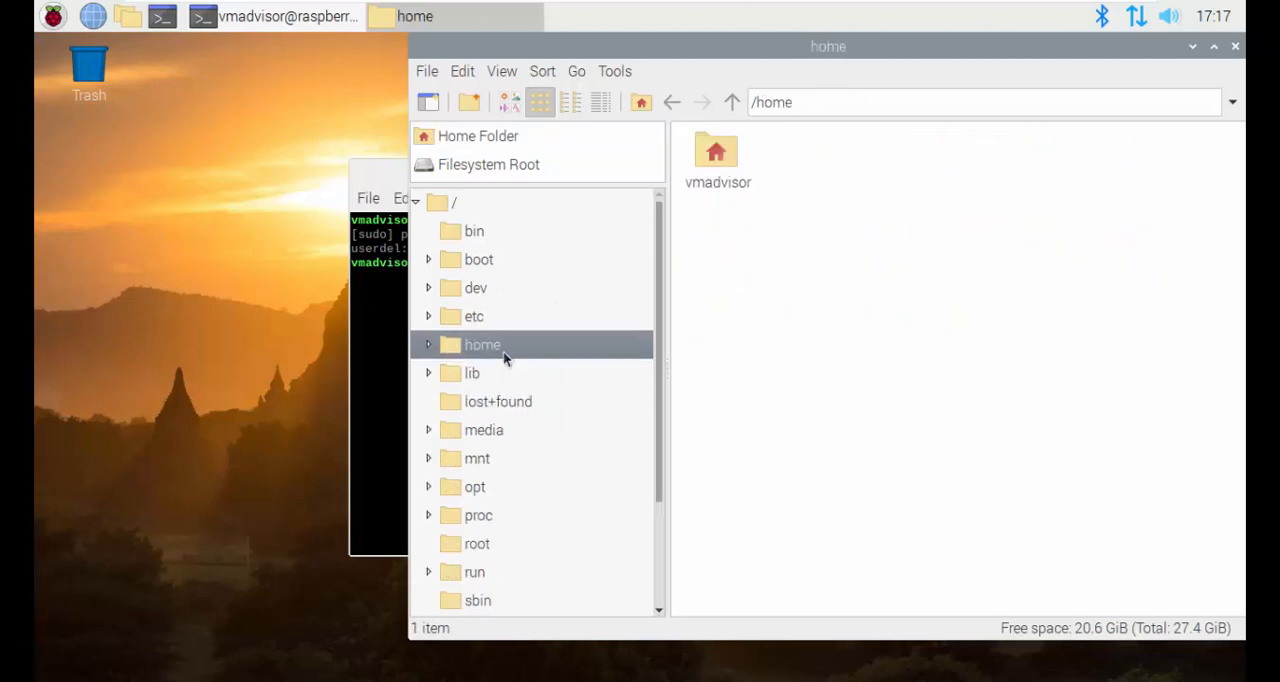
pyautogui.click(430, 346)
pyautogui.scroll(-3, 531, 442)
pyautogui.scroll(3, 531, 440)
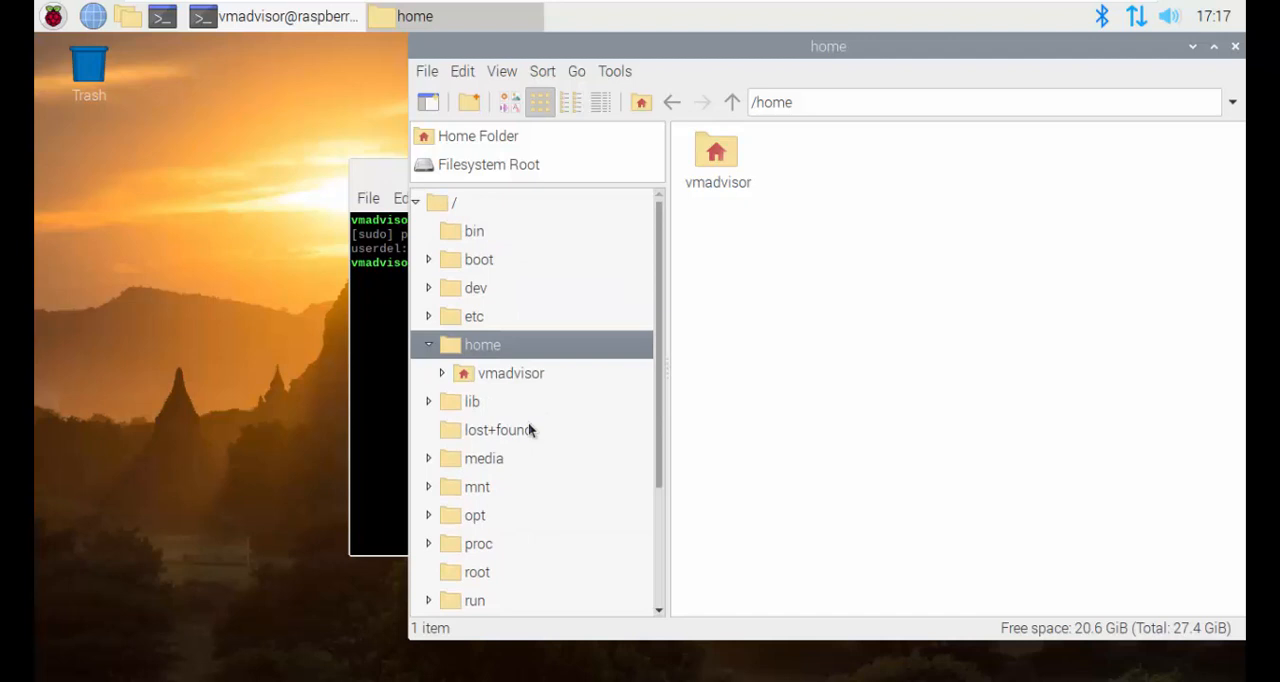
pyautogui.click(520, 372)
pyautogui.click(544, 357)
pyautogui.click(1236, 48)
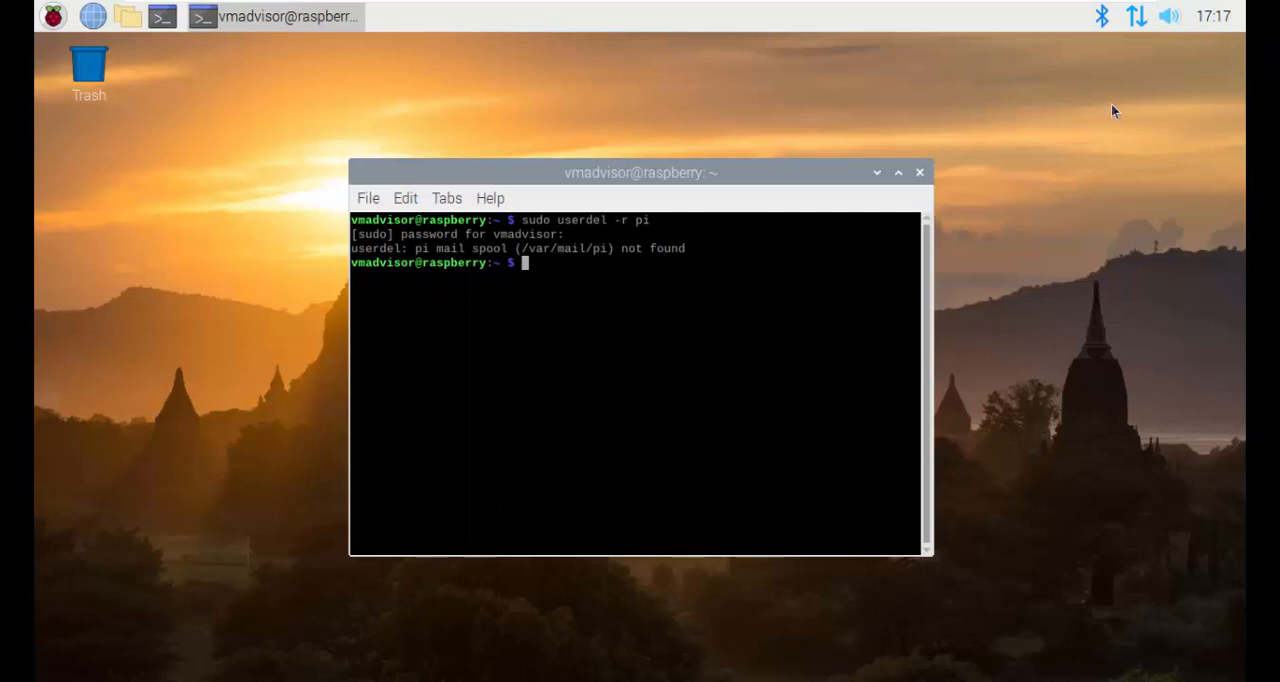
# Step: Close the terminal and log out of the desktop session
pyautogui.click(919, 174)
pyautogui.click(52, 20)
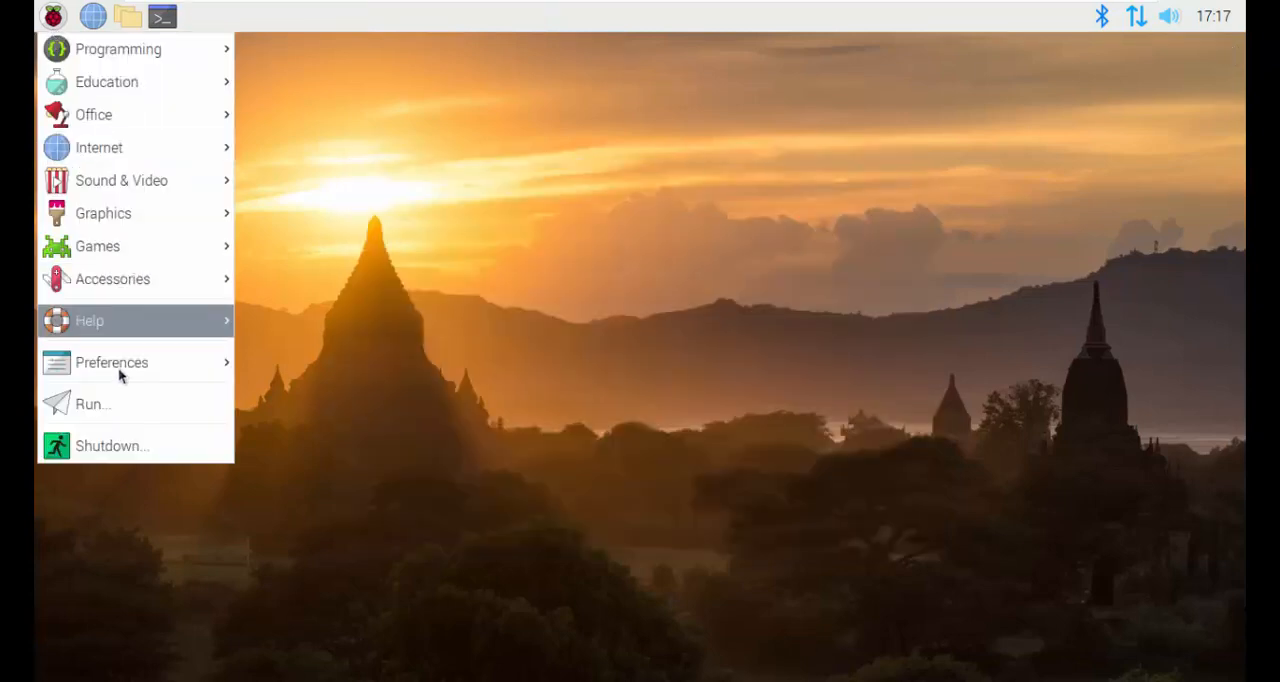
pyautogui.click(133, 443)
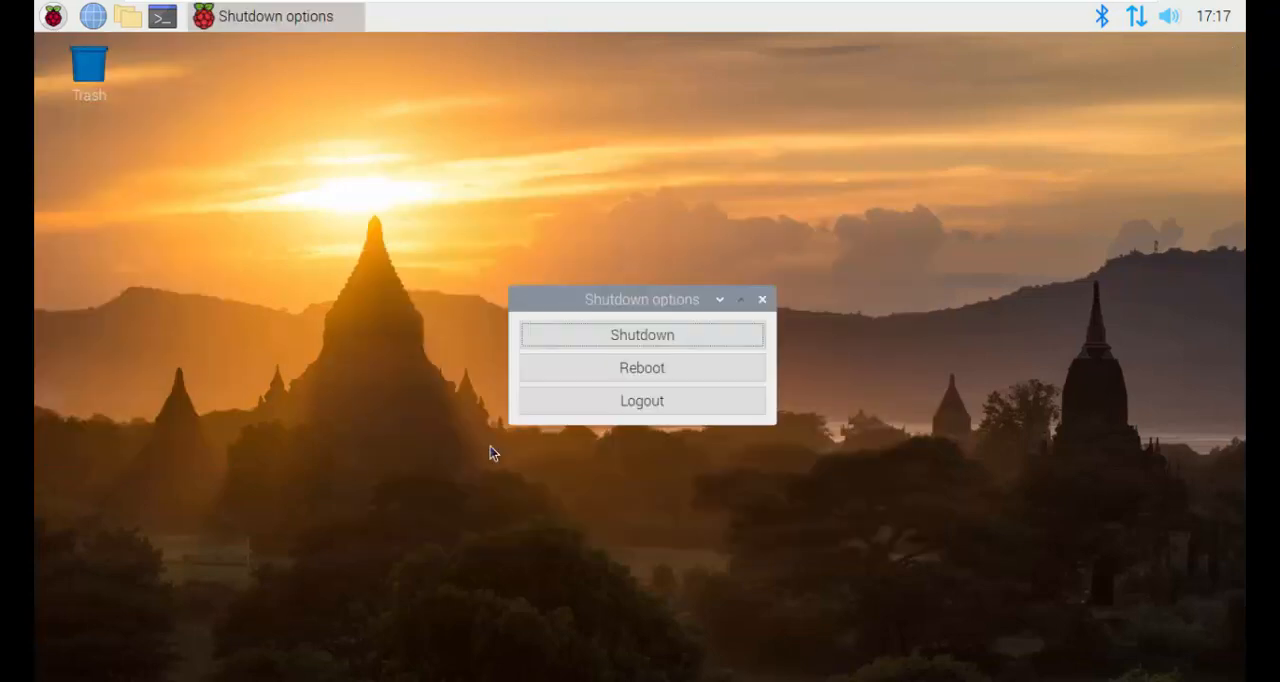
pyautogui.click(544, 410)
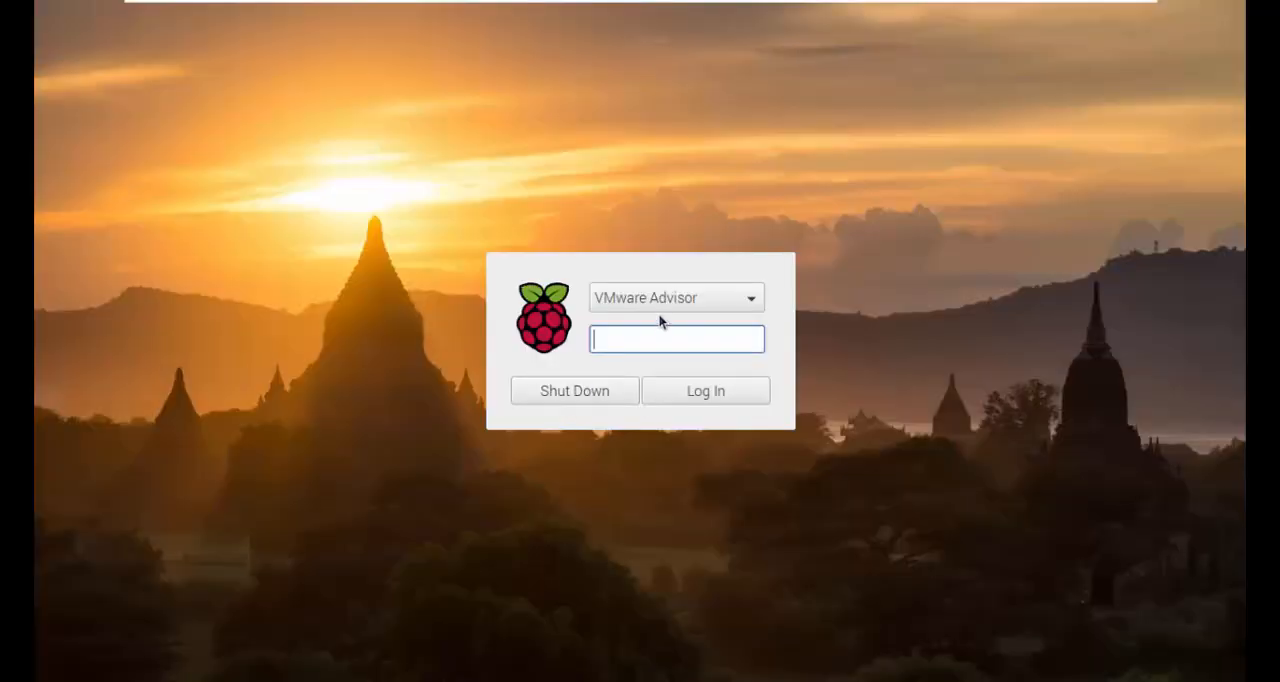
# Step: Try to log in through the Other account option with the username pi and its password
pyautogui.click(660, 305)
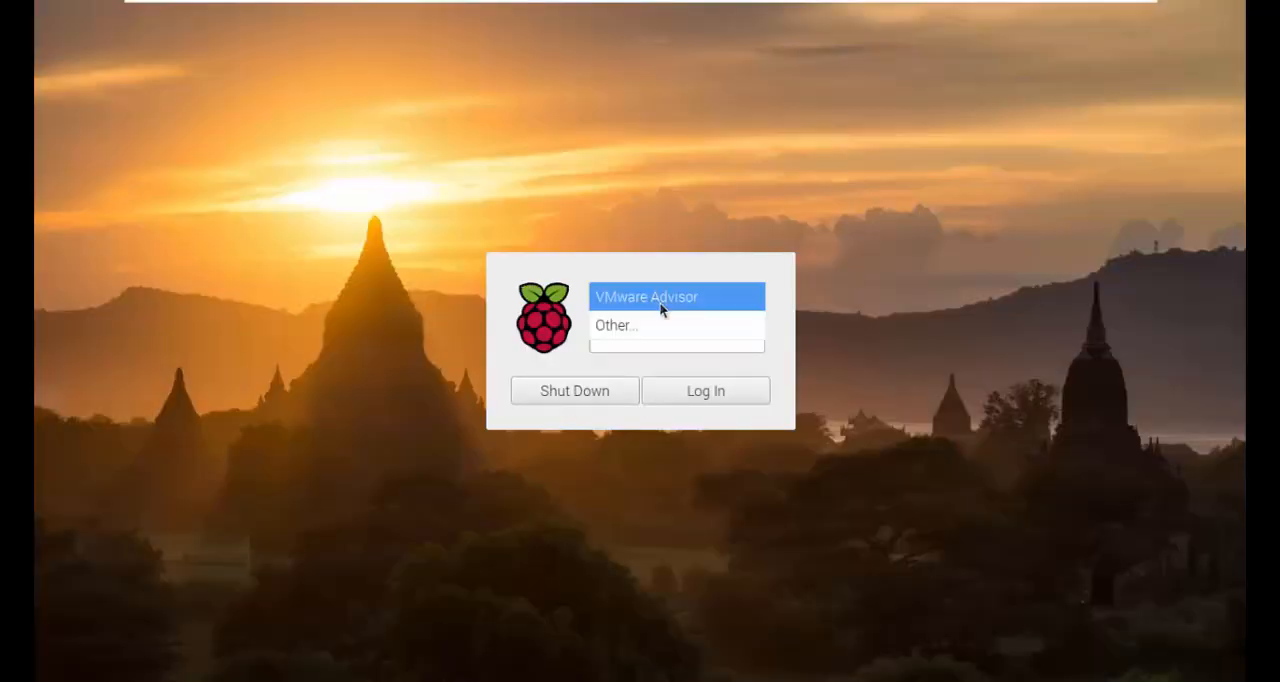
pyautogui.click(655, 328)
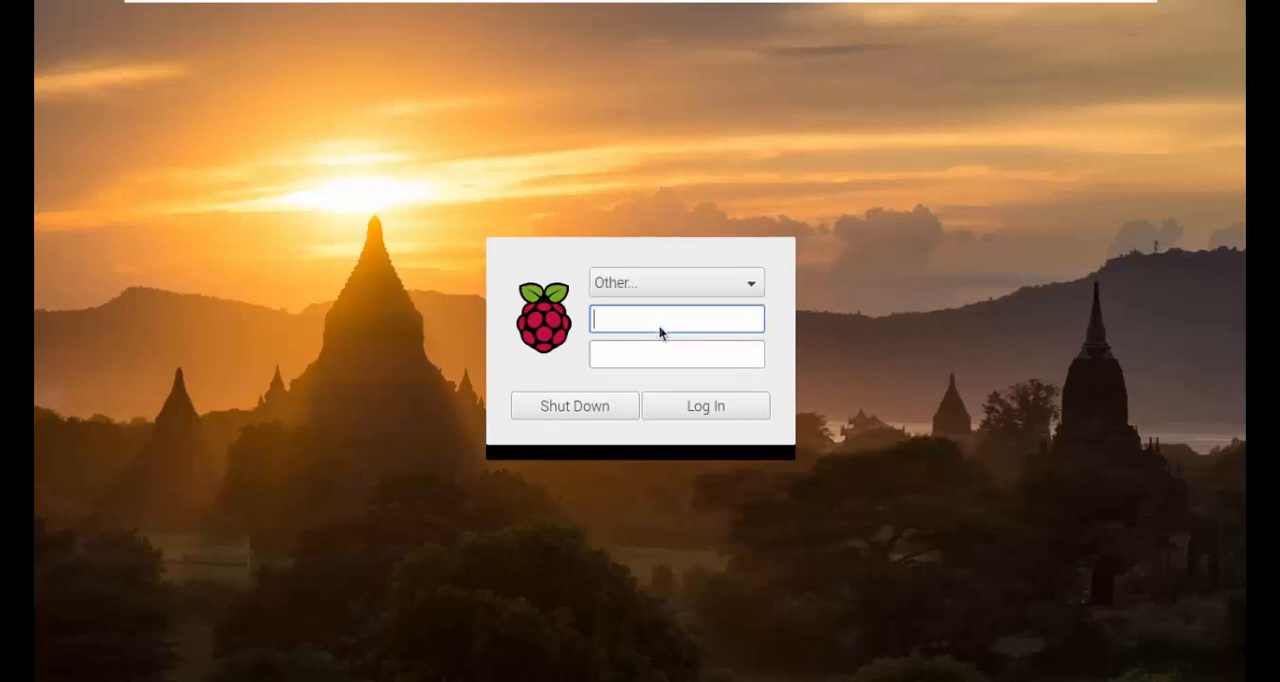
pyautogui.write('pi')
pyautogui.press('Return')
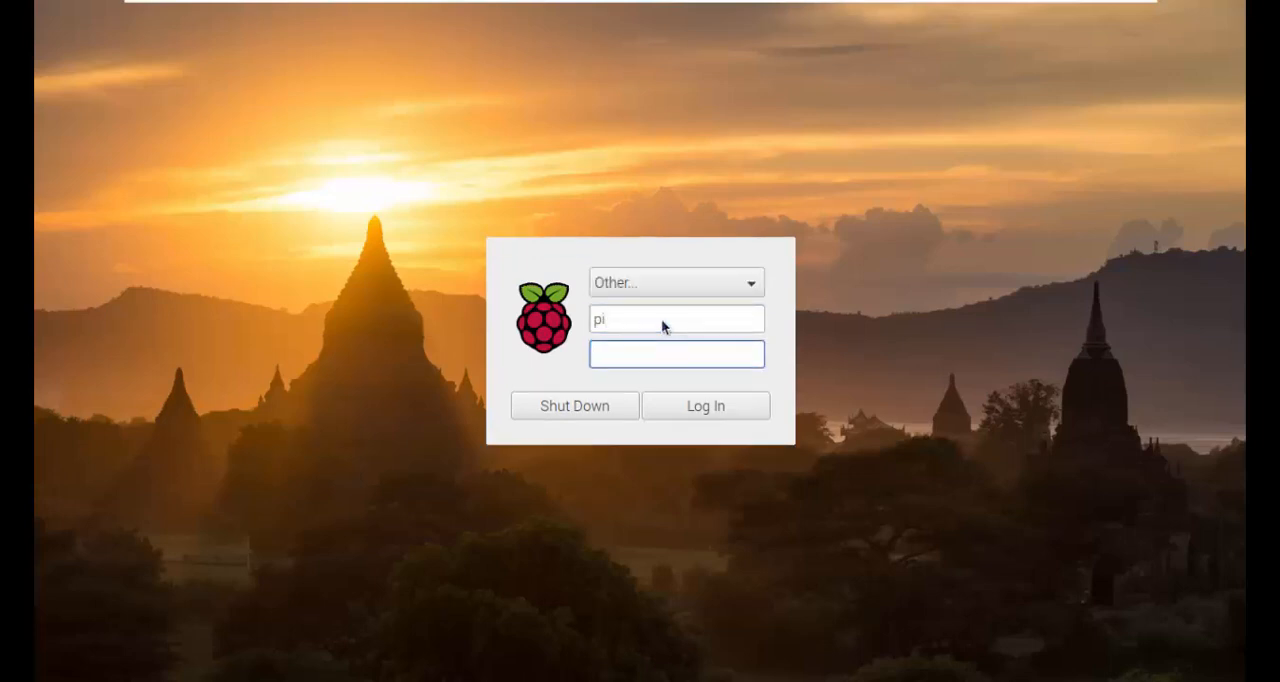
pyautogui.write('raspberry')
pyautogui.press('Return')
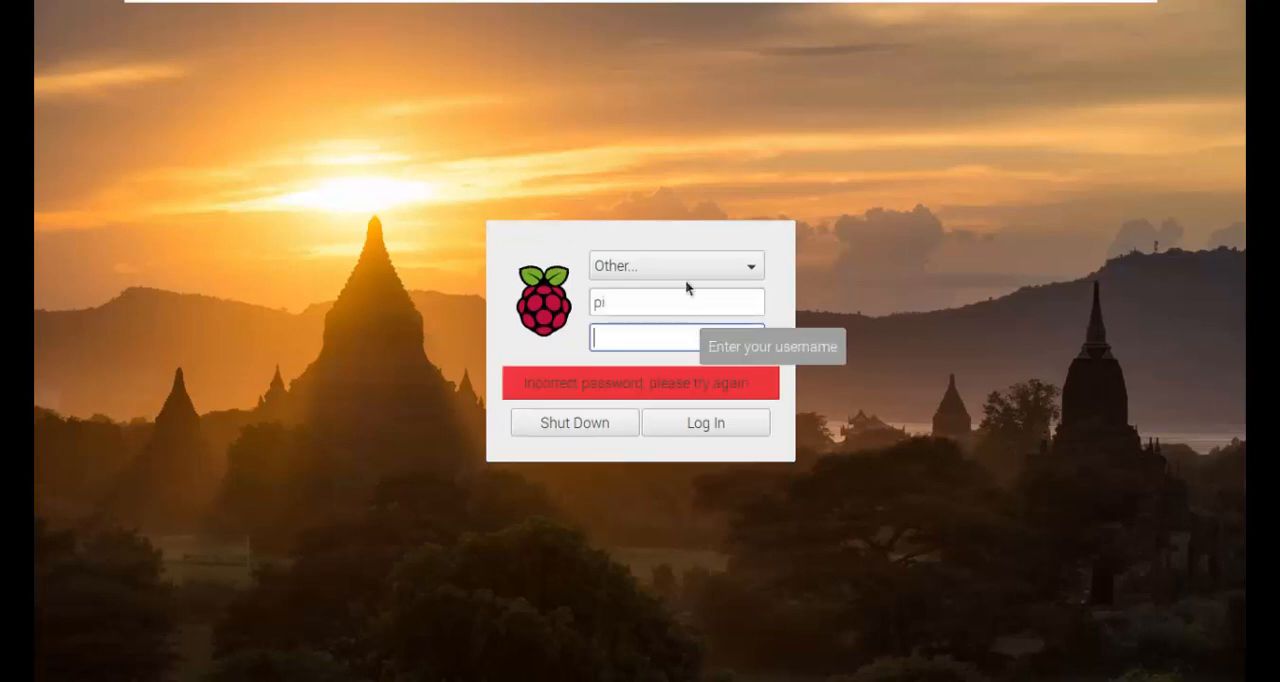
# Step: Switch the login screen back to the VMware Advisor account and sign in with its password
pyautogui.click(684, 275)
pyautogui.click(657, 242)
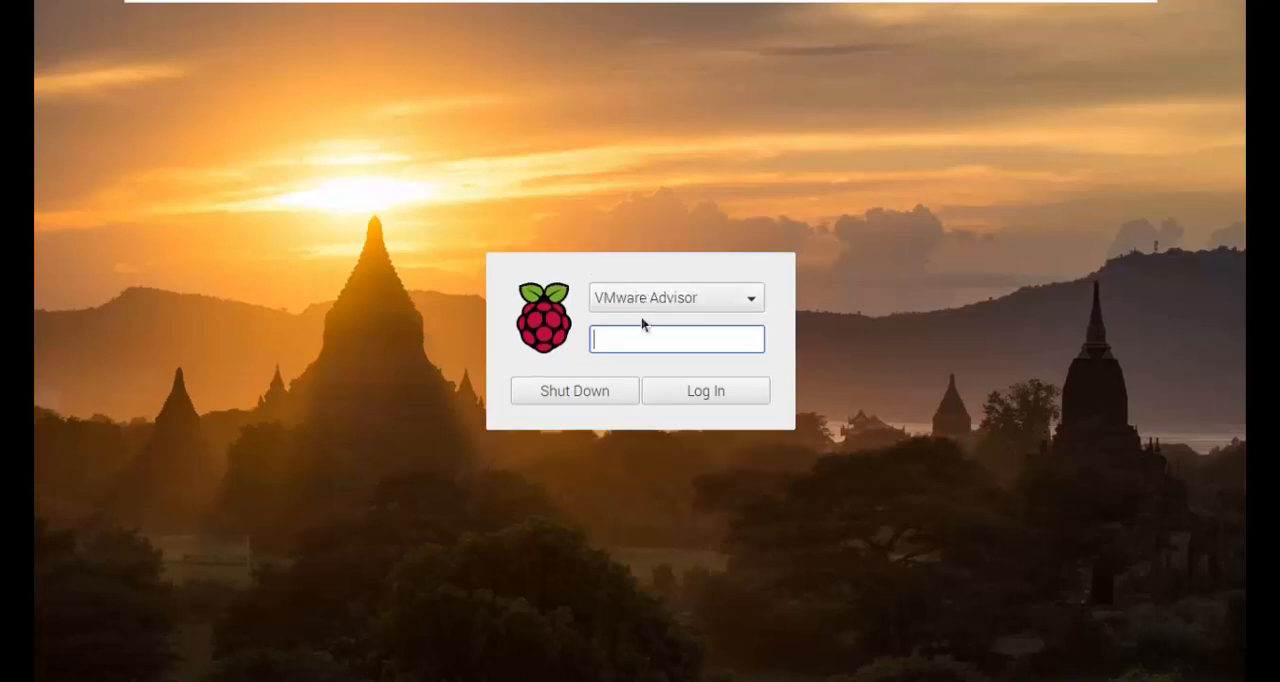
pyautogui.write('ras')
pyautogui.press('Return')
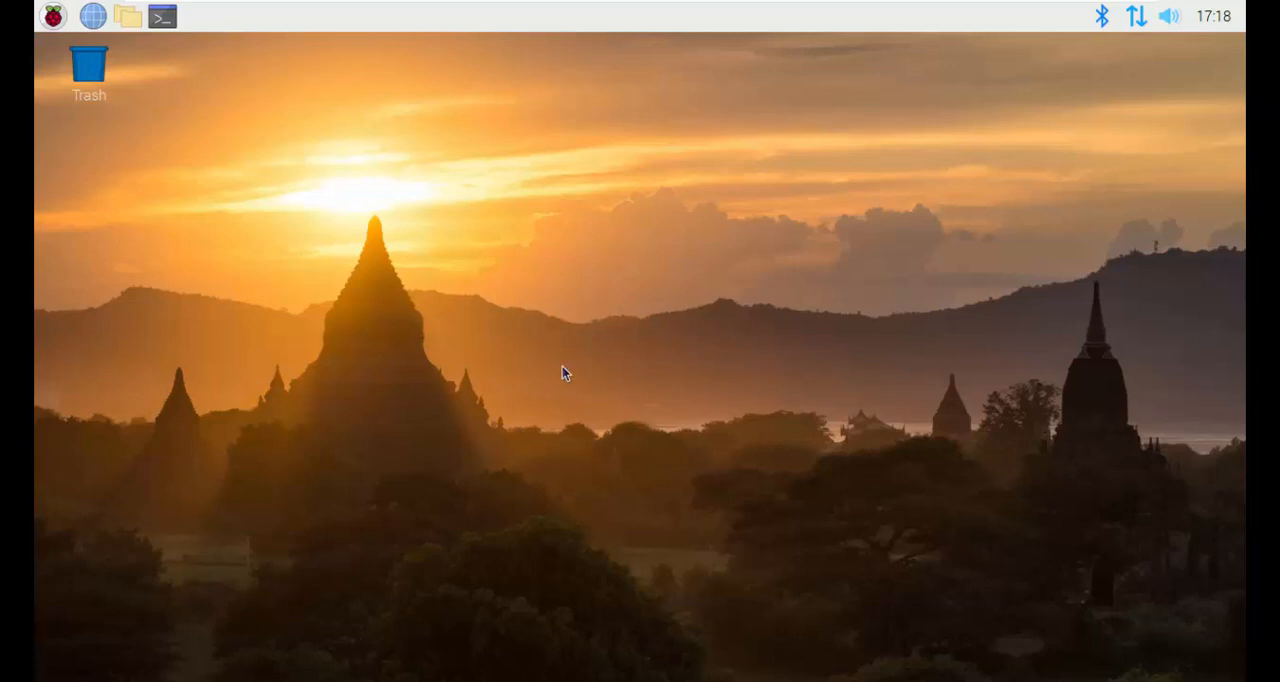
# Step: Take the Raspbian virtual machine out of full-screen mode so the VMware Workstation window is shown
pyautogui.moveTo(790, 6)
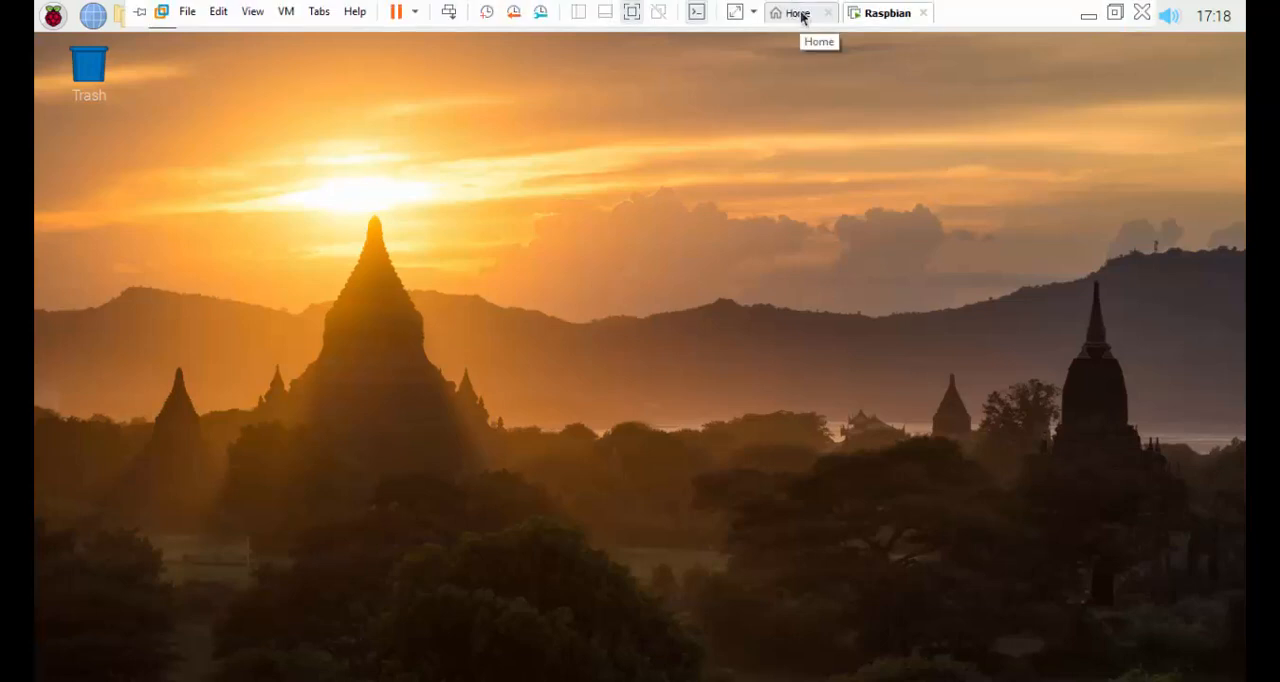
pyautogui.click(1115, 15)
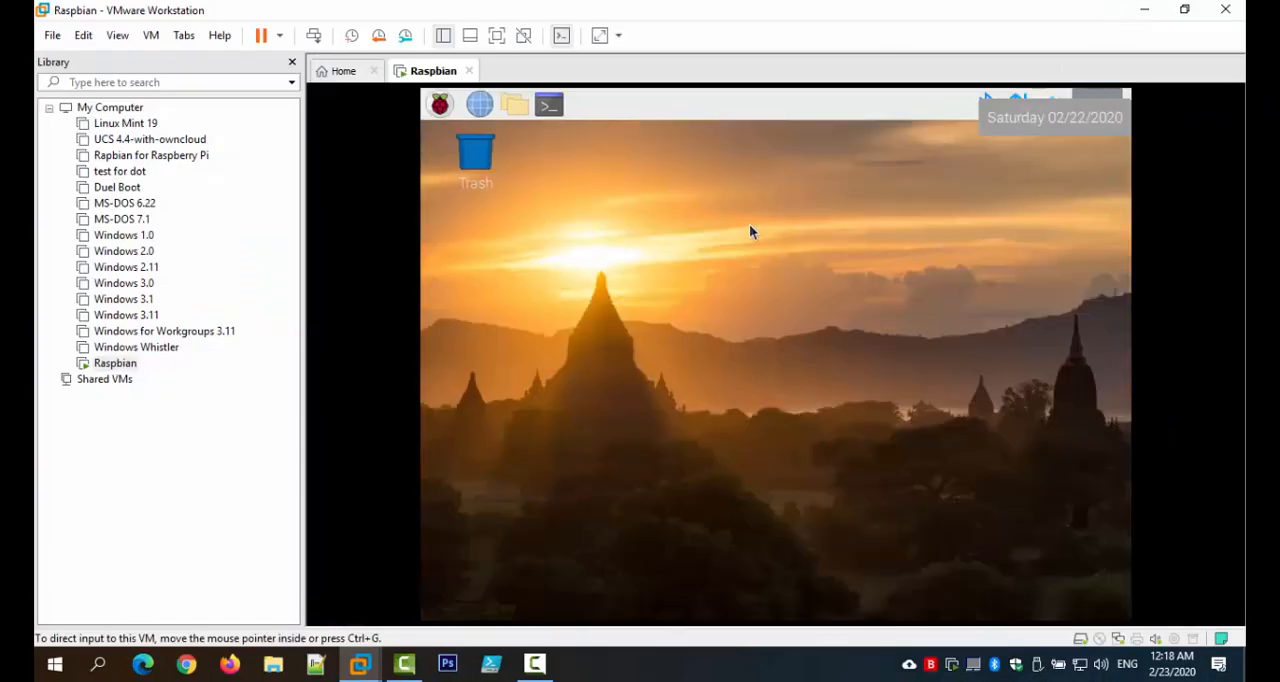